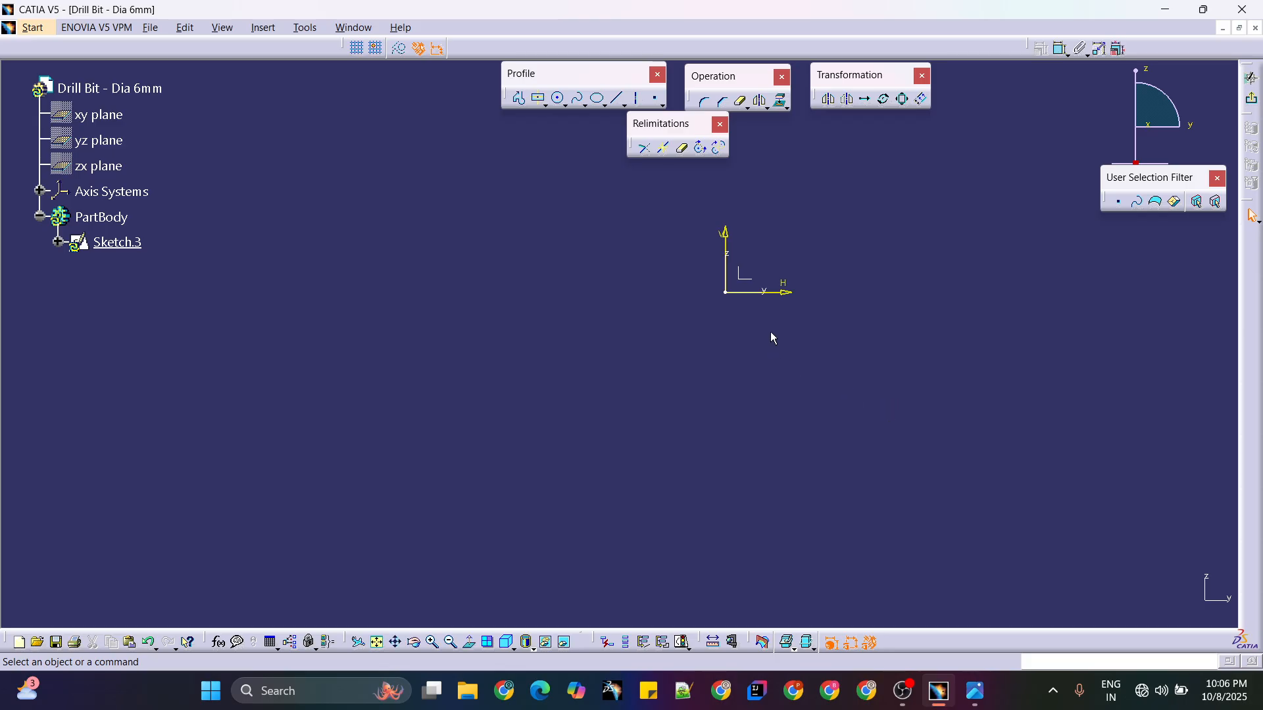
- Sketch a circle about 19 mm in diameter centred on the sketch origin
mouse_move(874, 274)
middle_mouse_down()
mouse_move(790, 319)
mouse_move(790, 346)
mouse_move(805, 321)
middle_mouse_up()
left_click(791, 346)
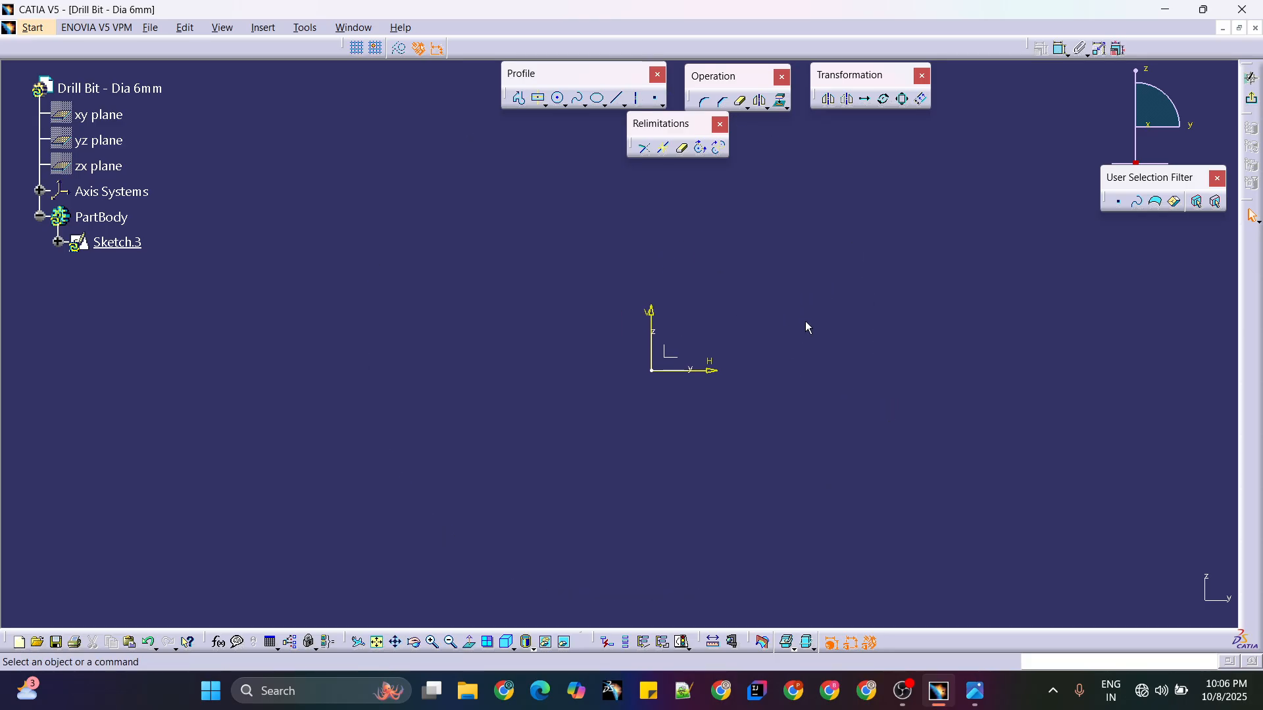
left_click(562, 105)
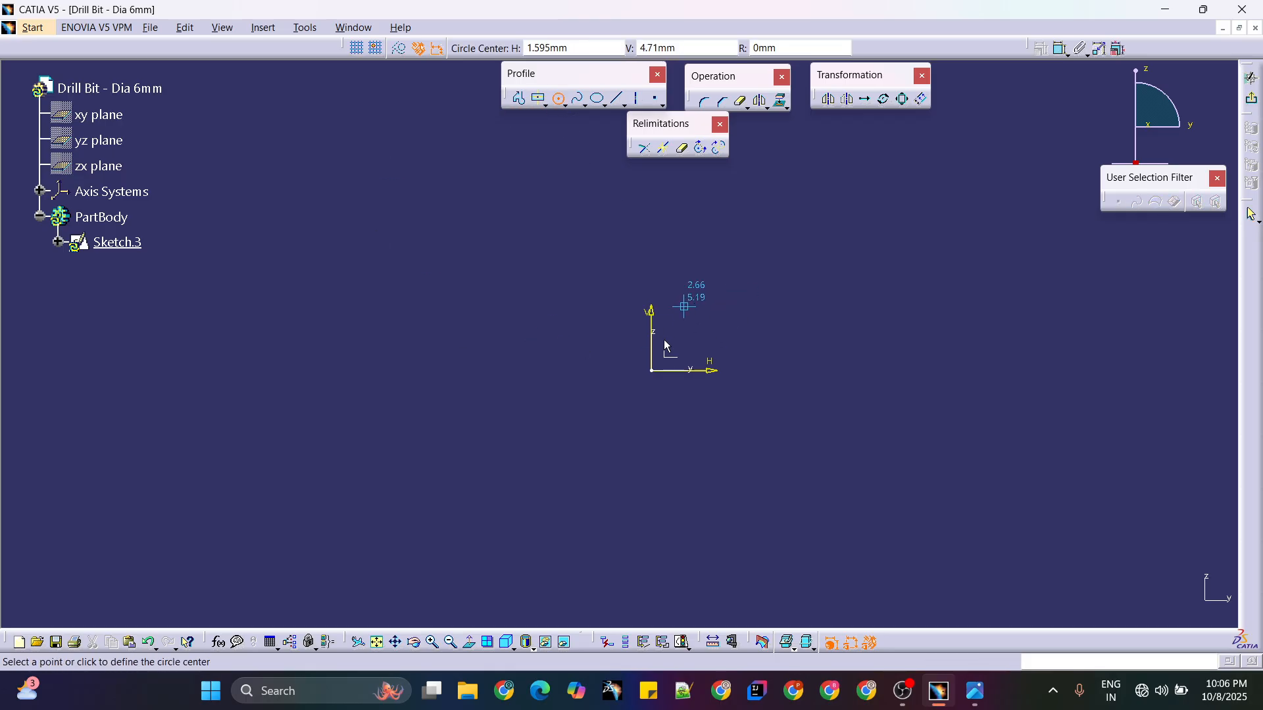
left_click(655, 371)
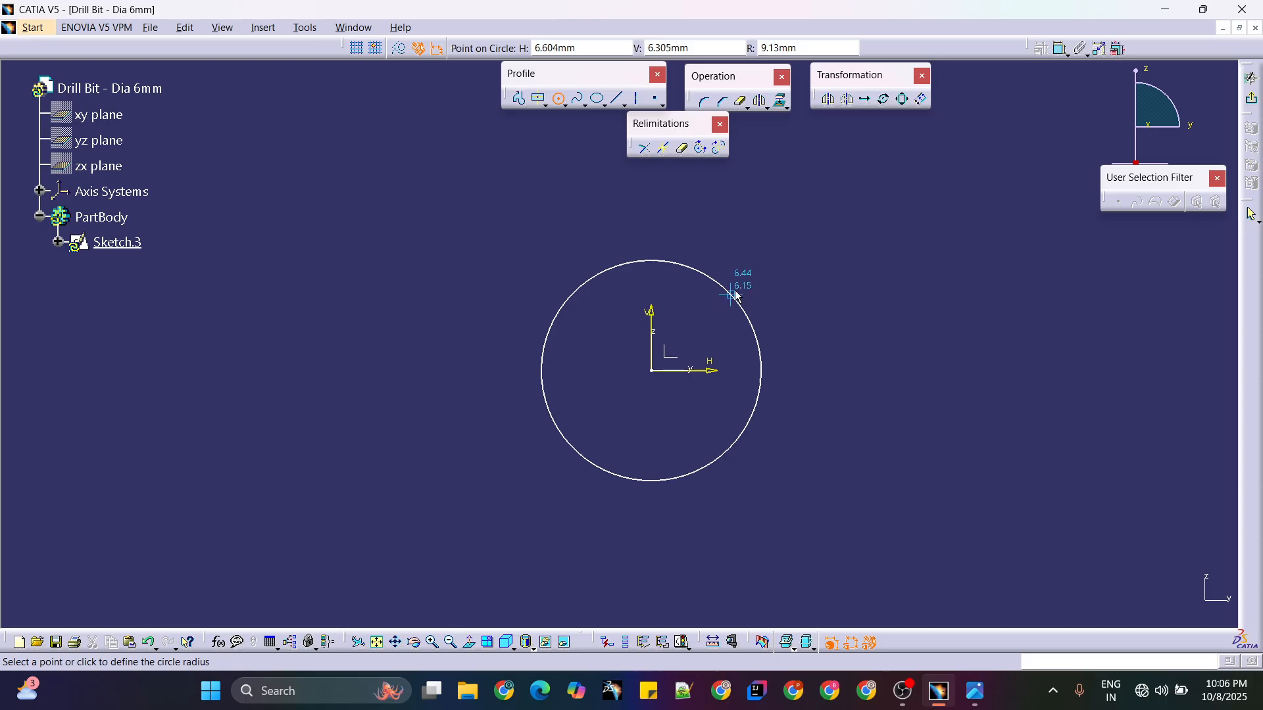
left_click(732, 285)
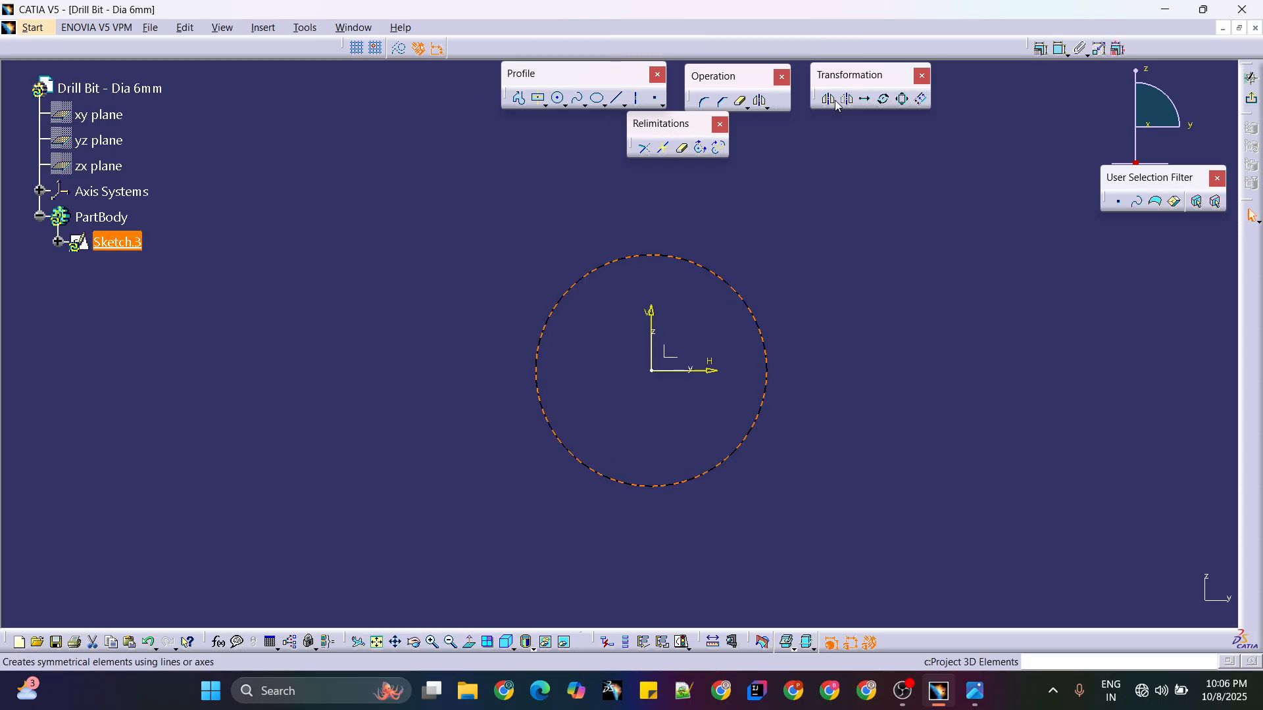
- Dimension the circle's diameter, set it to 6 mm and place the dimension text close to the circle
left_click(1060, 48)
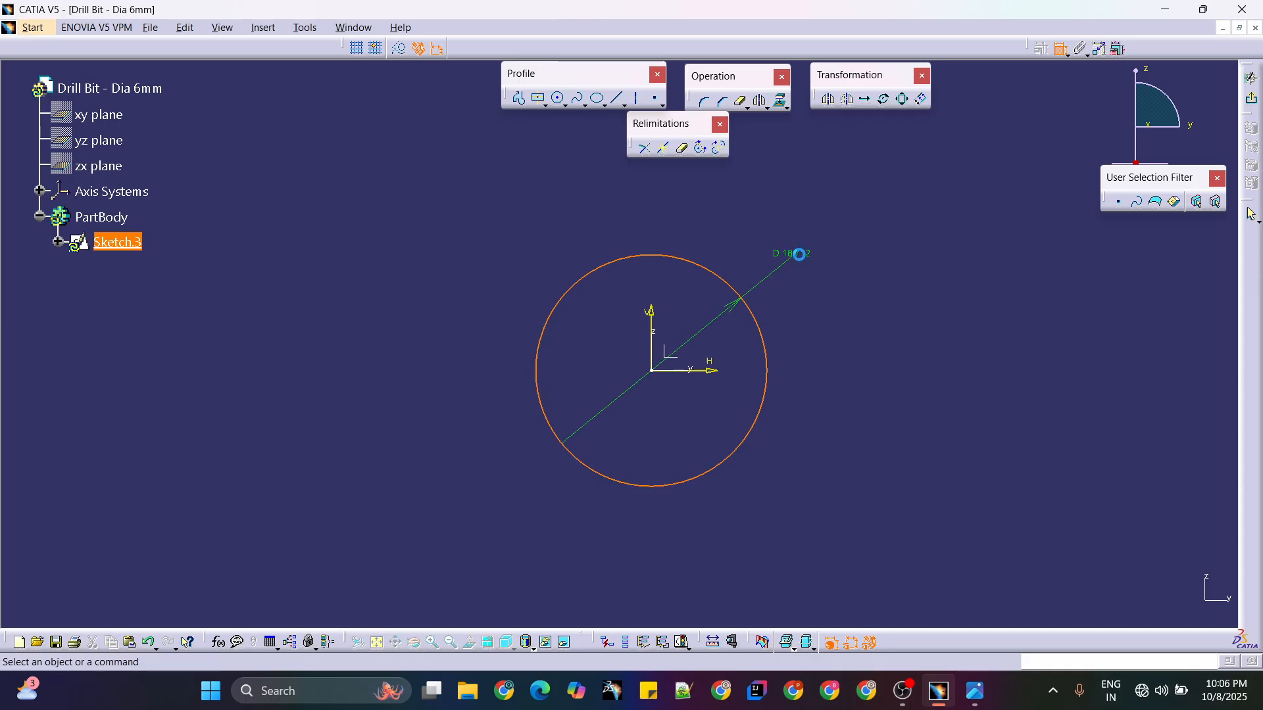
left_click(788, 252)
double_click(791, 253)
type("6mm")
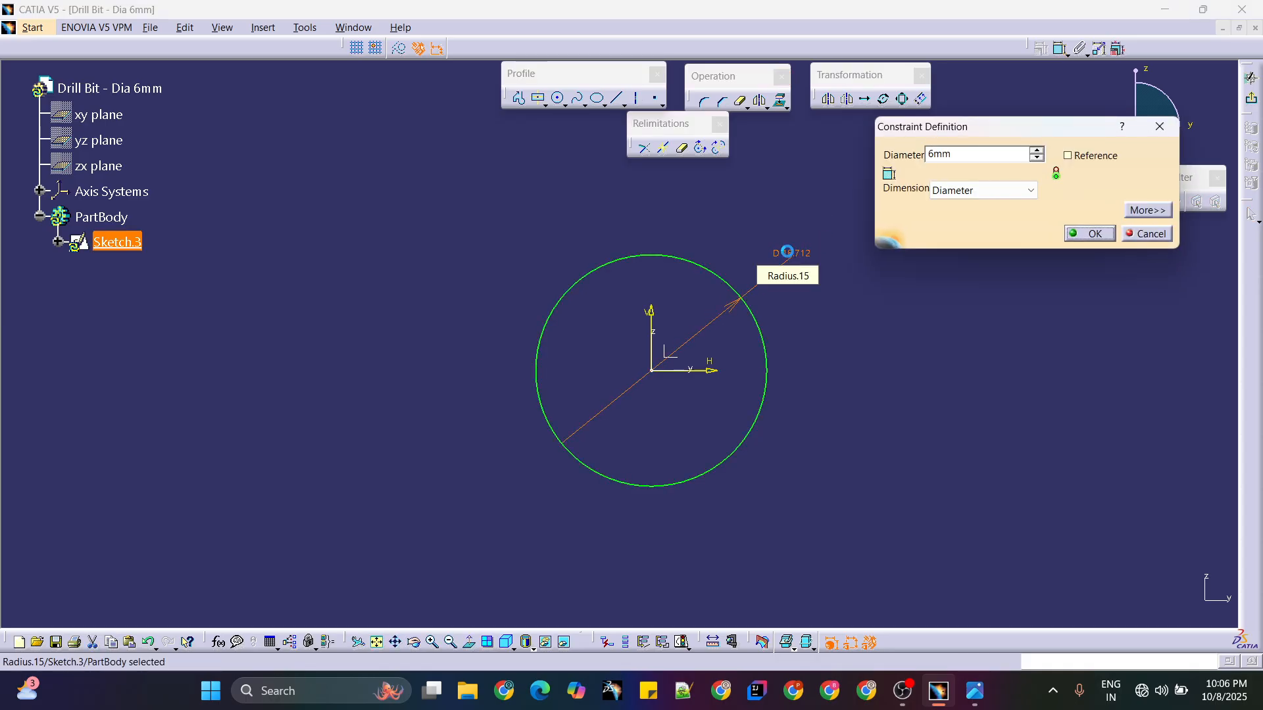
key("Return")
middle_click_drag(894, 406, 909, 341)
mouse_move(851, 390)
middle_mouse_down()
mouse_move(888, 341)
mouse_move(856, 321)
middle_mouse_up()
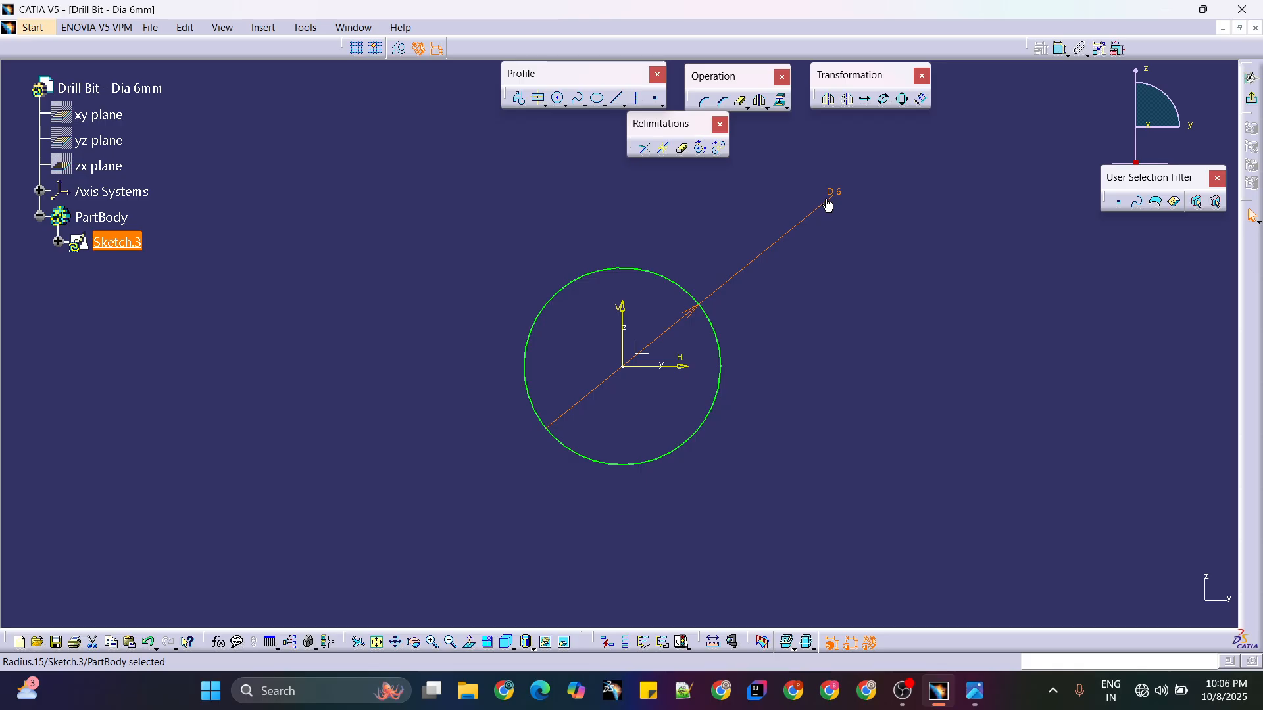
left_click_drag(773, 248, 747, 259)
left_click(972, 256)
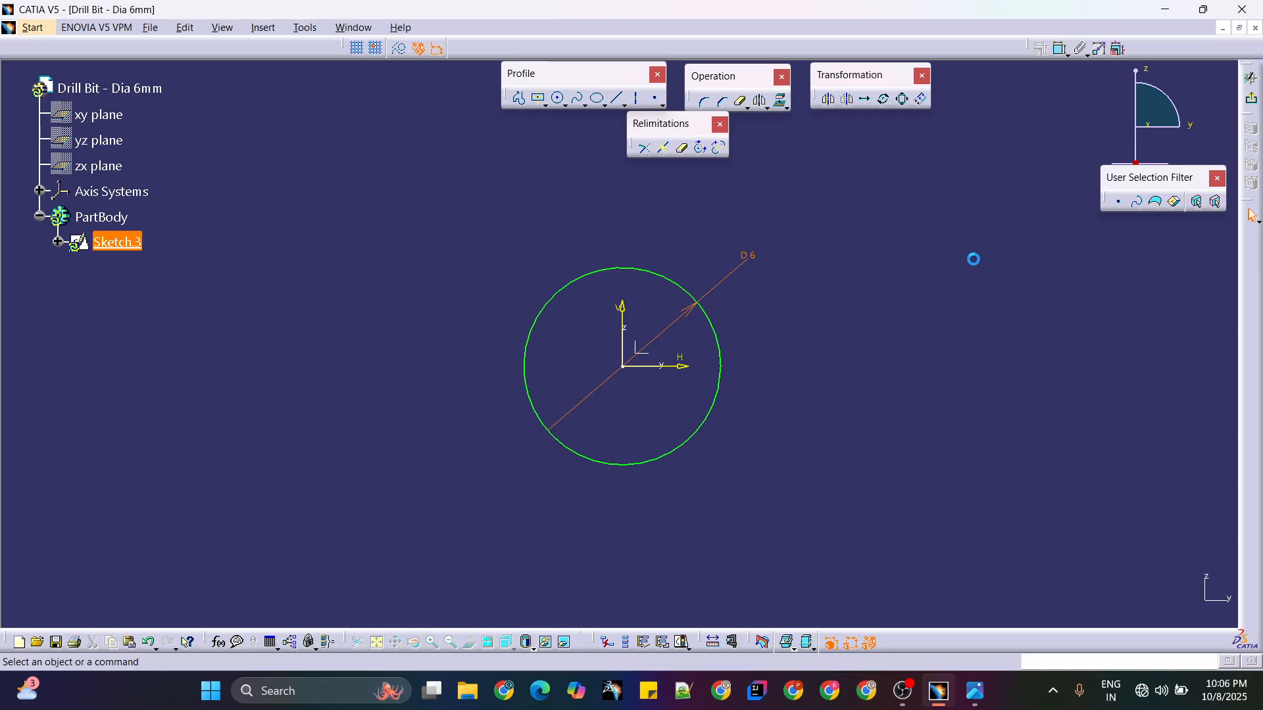
- Exit the sketch and pad the 6 mm circle to a length of 80 mm in the reversed direction
left_click(1254, 102)
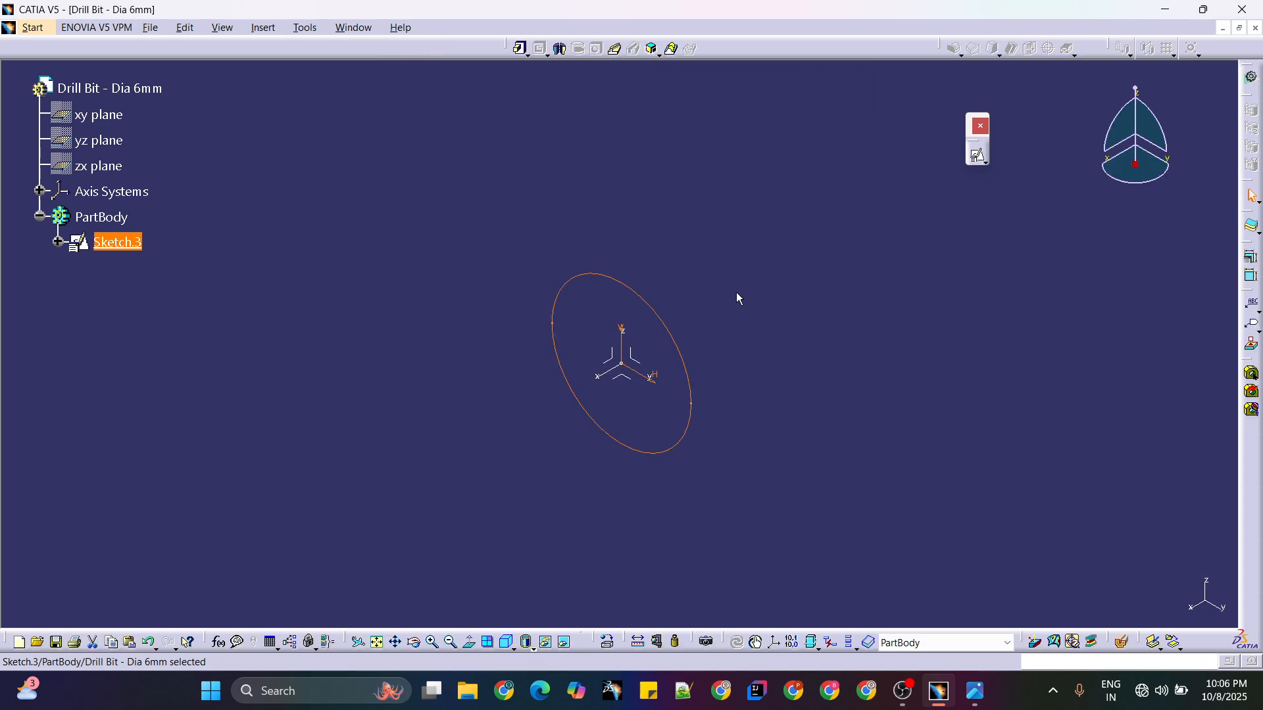
left_click(862, 279)
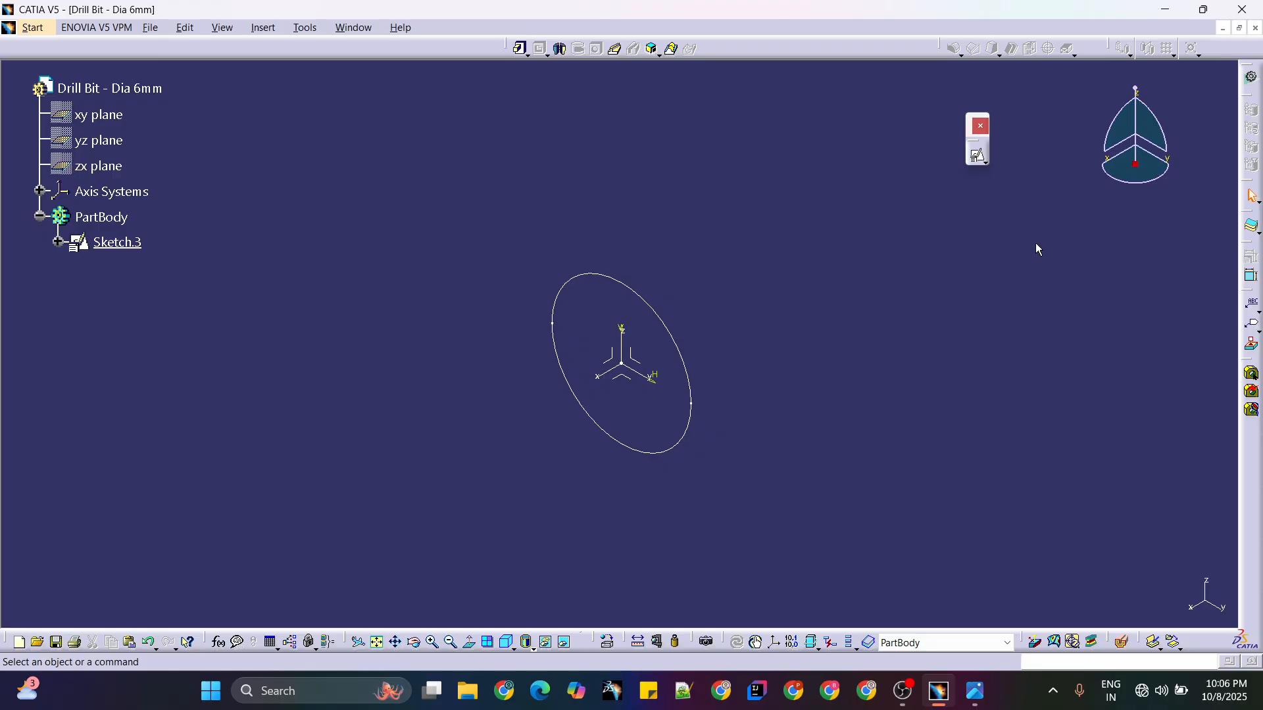
left_click(519, 49)
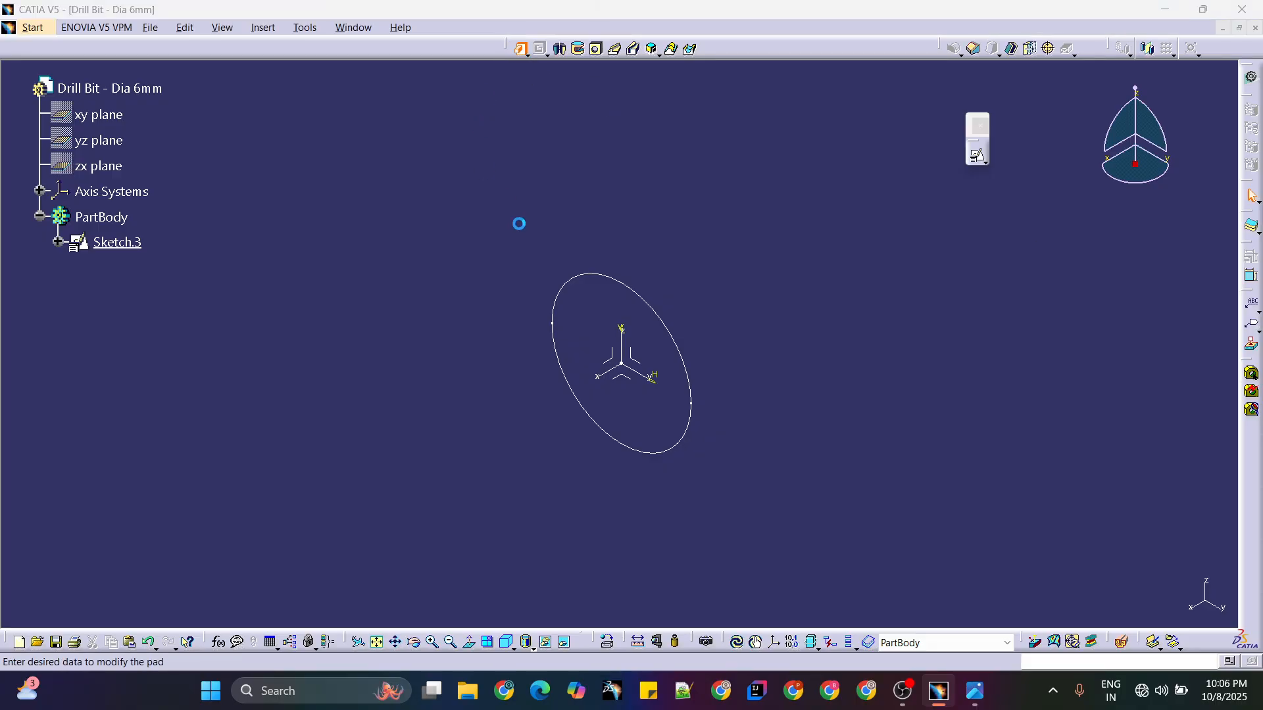
left_click(643, 300)
left_click(934, 395)
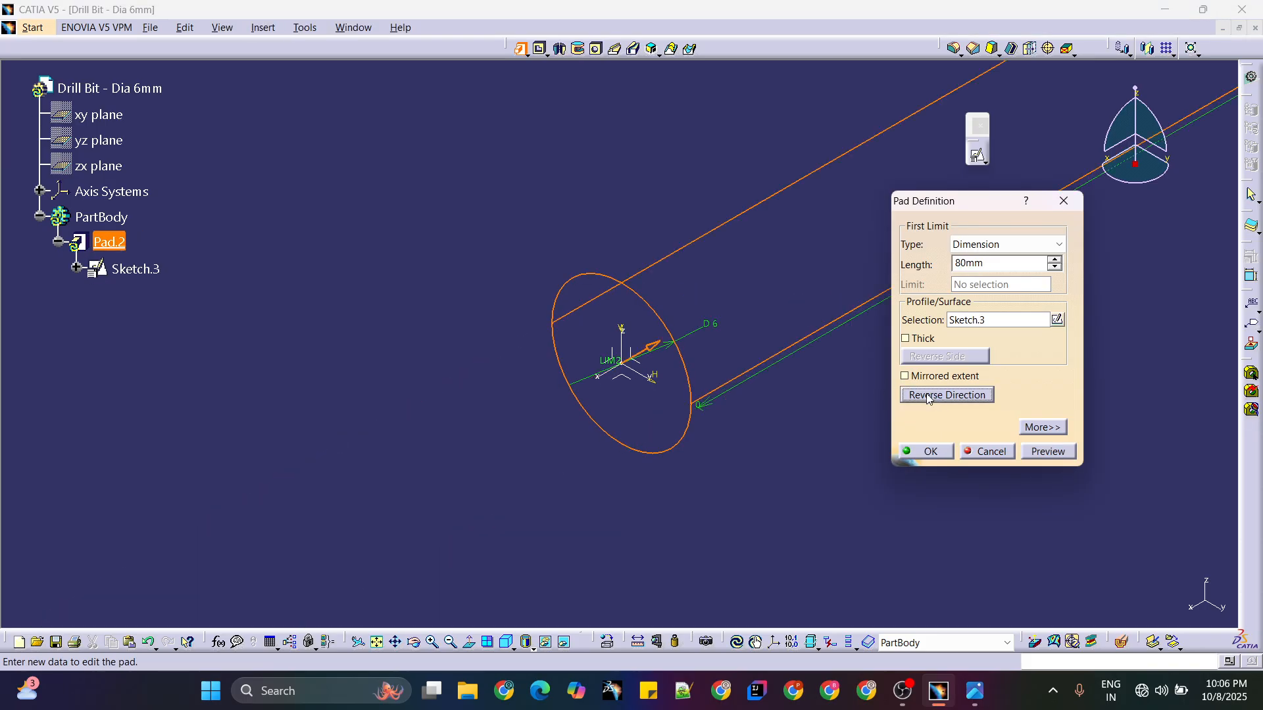
middle_click_drag(685, 283, 629, 293)
left_click(997, 268)
double_click(998, 268)
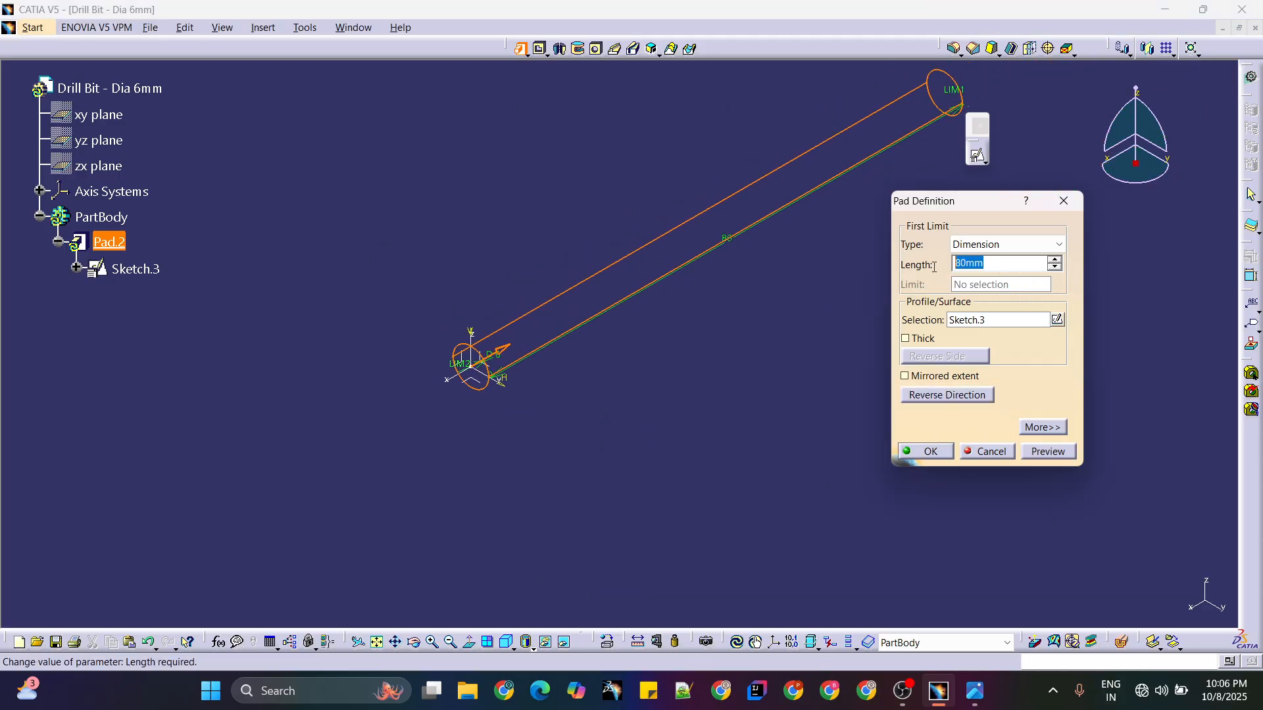
type("80")
key("Return")
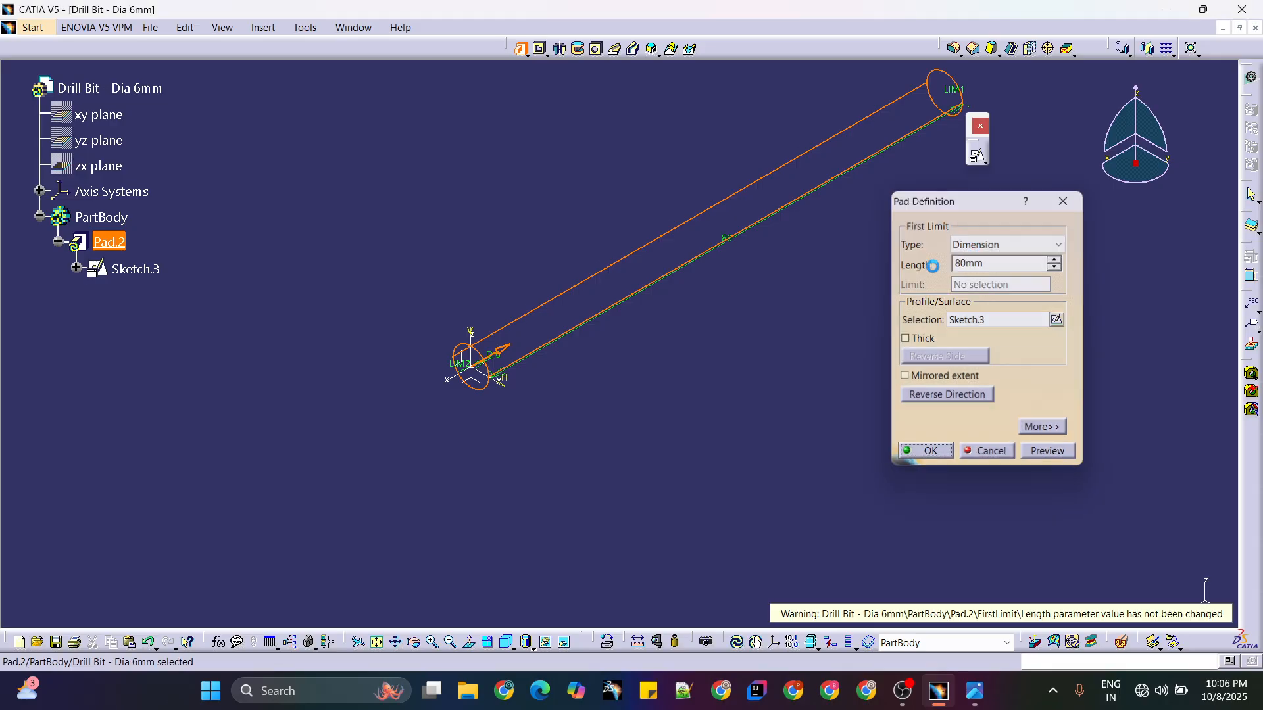
middle_click_drag(793, 309, 797, 315)
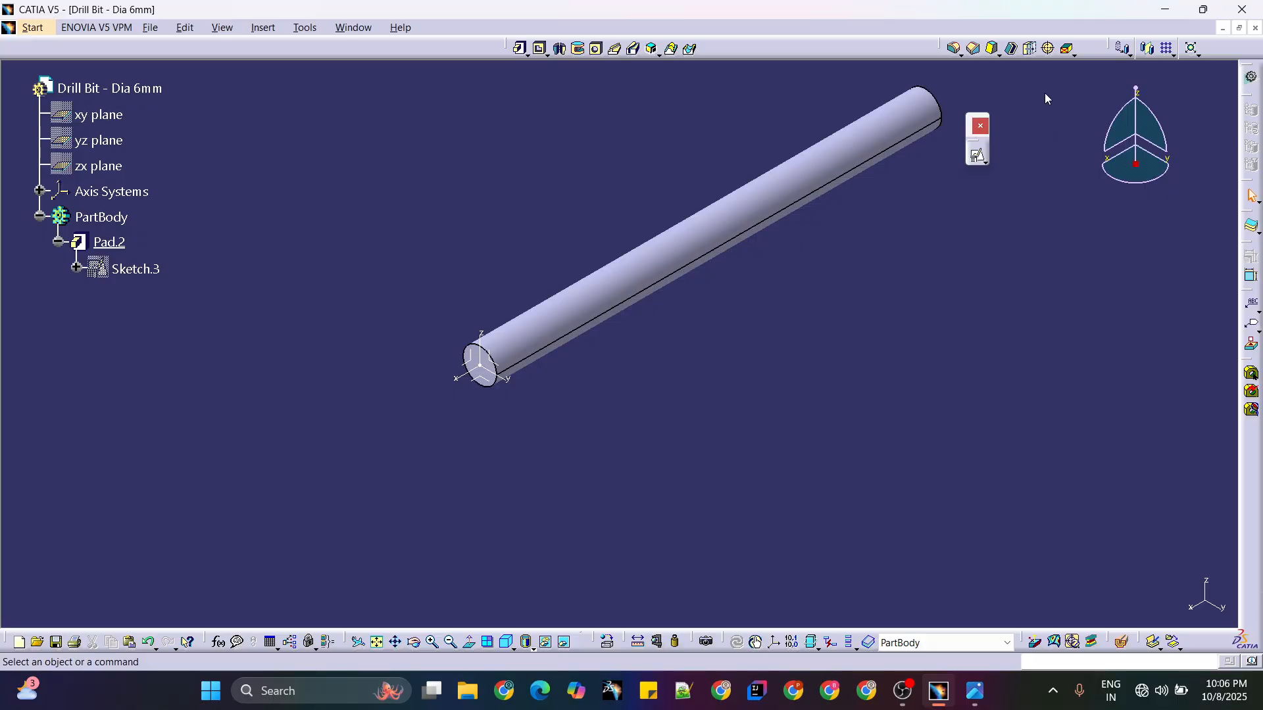
- Check the cut profile dimensions in the drill bit reference image and return to the CATIA model
left_click_drag(1044, 93, 1050, 108)
mouse_move(1020, 286)
middle_mouse_down()
mouse_move(1037, 273)
mouse_move(1029, 293)
middle_mouse_up()
mouse_move(841, 268)
middle_mouse_down()
mouse_move(851, 294)
mouse_move(849, 261)
middle_mouse_up()
middle_click_drag(747, 311, 793, 314)
left_click(985, 688)
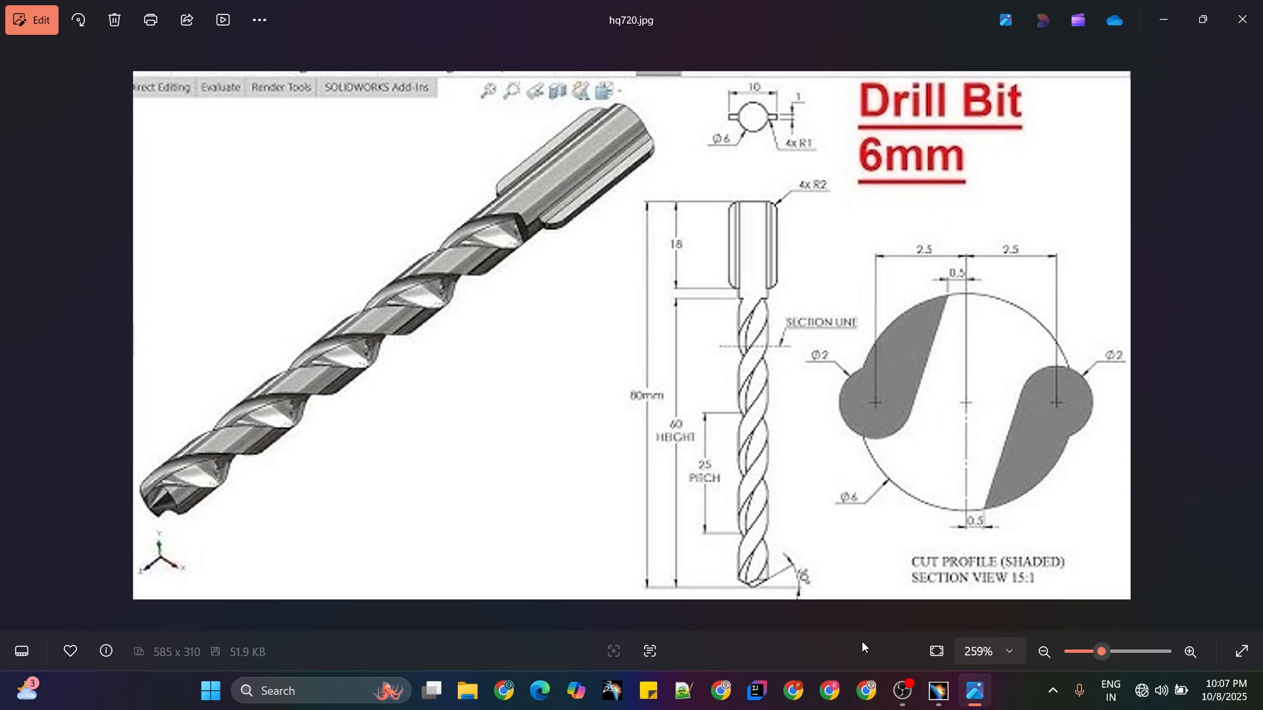
left_click(944, 688)
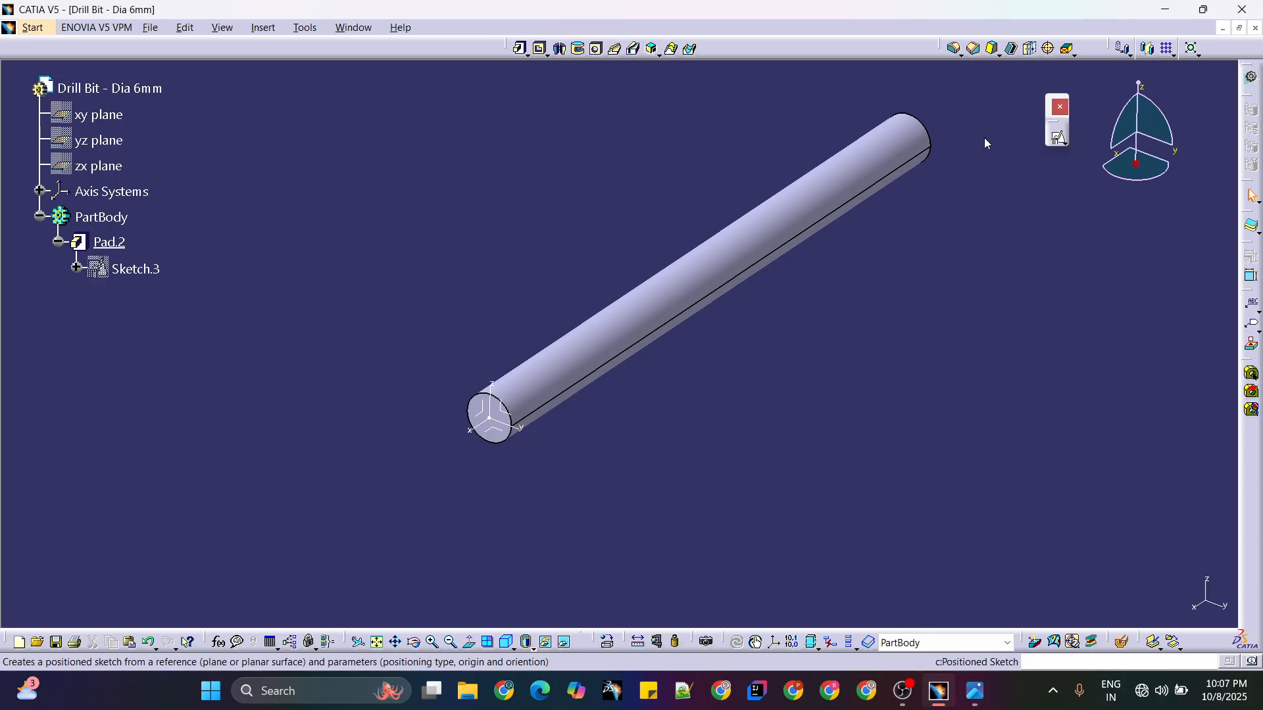
- Create a positioned sketch on the rod's circular end face at the origin, keeping the implicit origin and orientation
mouse_move(558, 450)
middle_mouse_down()
mouse_move(701, 406)
mouse_move(768, 306)
middle_mouse_up()
left_click(797, 311)
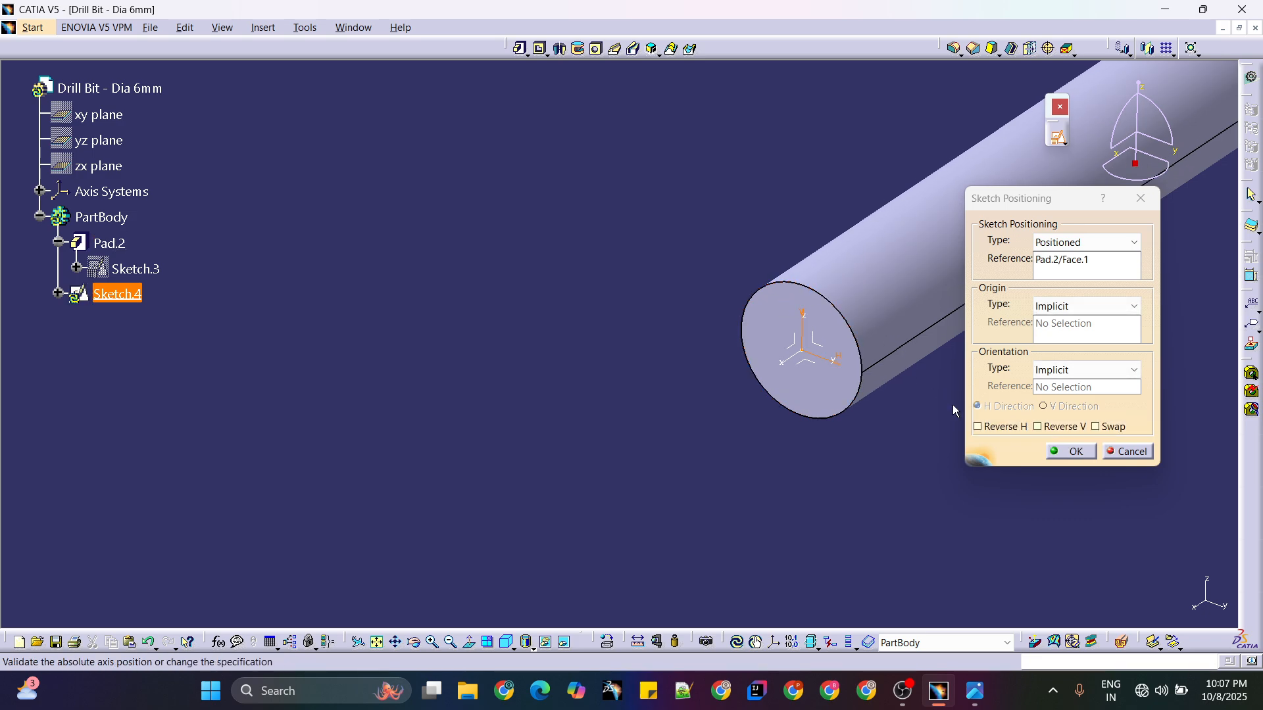
left_click(1066, 453)
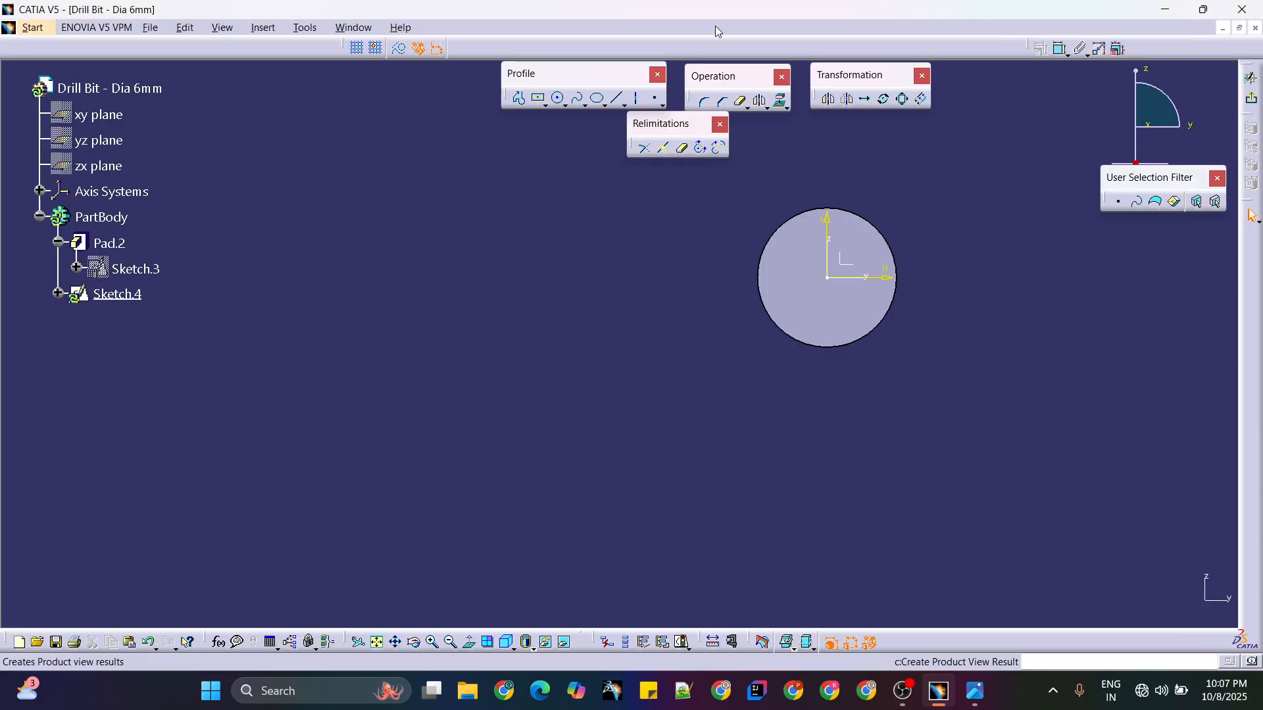
- Project the circular edge of the rod's end face into the sketch
left_click(681, 147)
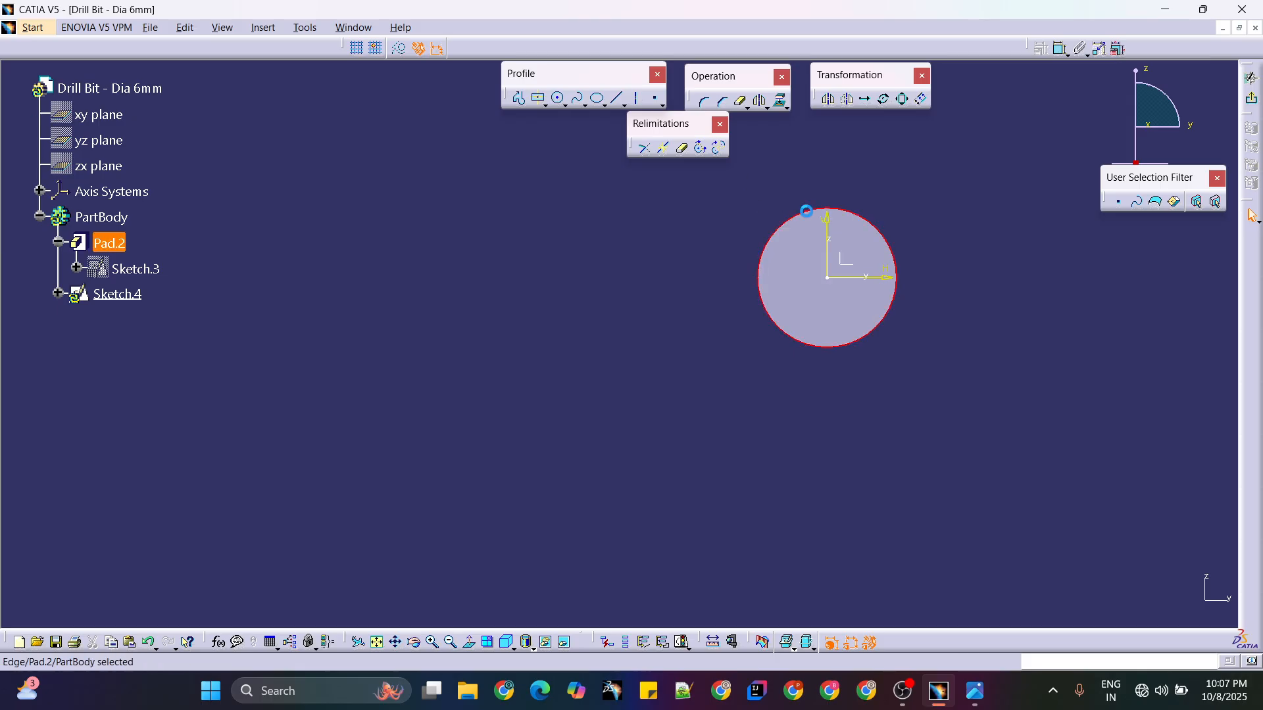
left_click(779, 104)
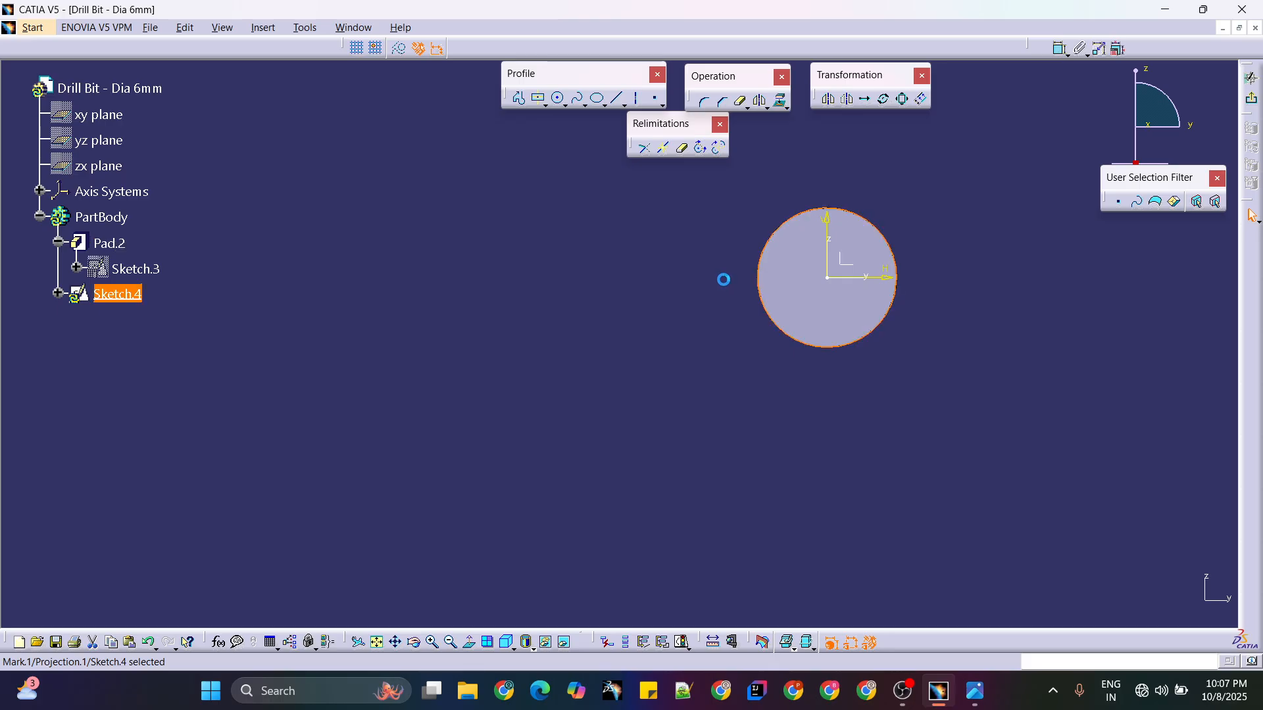
left_click(894, 297)
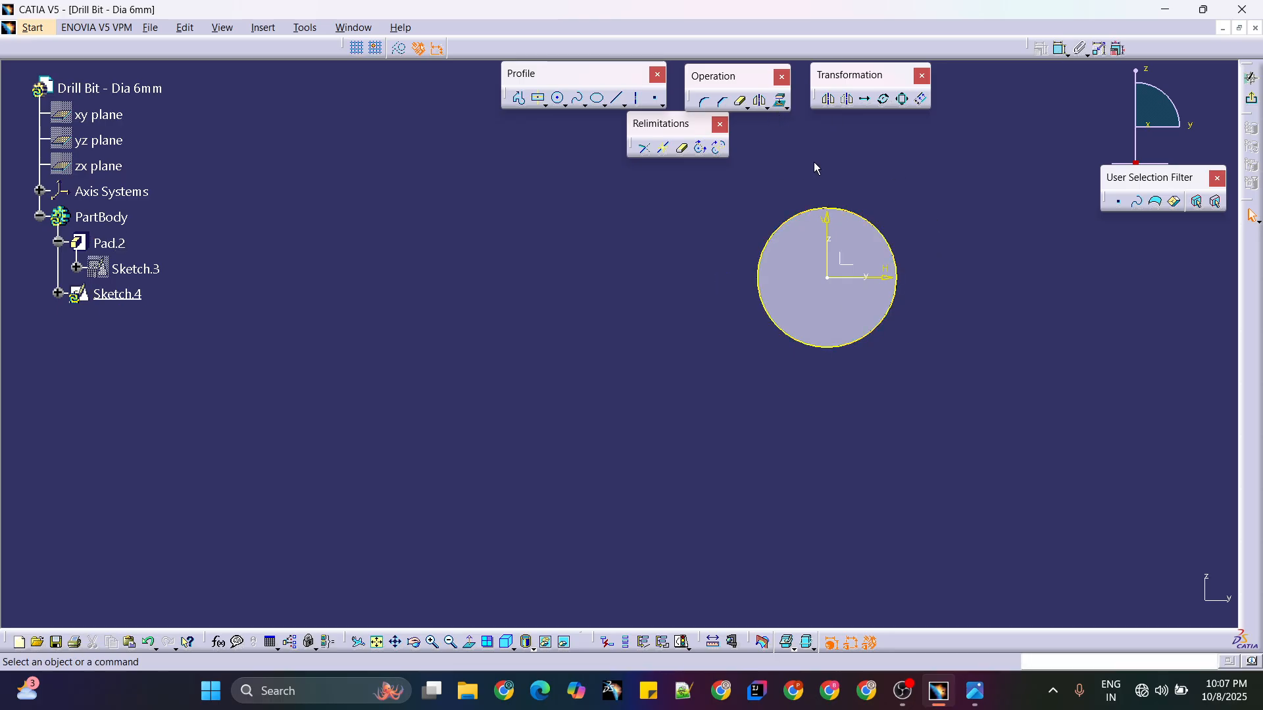
mouse_move(992, 182)
middle_mouse_down()
mouse_move(822, 214)
mouse_move(855, 186)
mouse_move(828, 237)
mouse_move(858, 212)
middle_mouse_up()
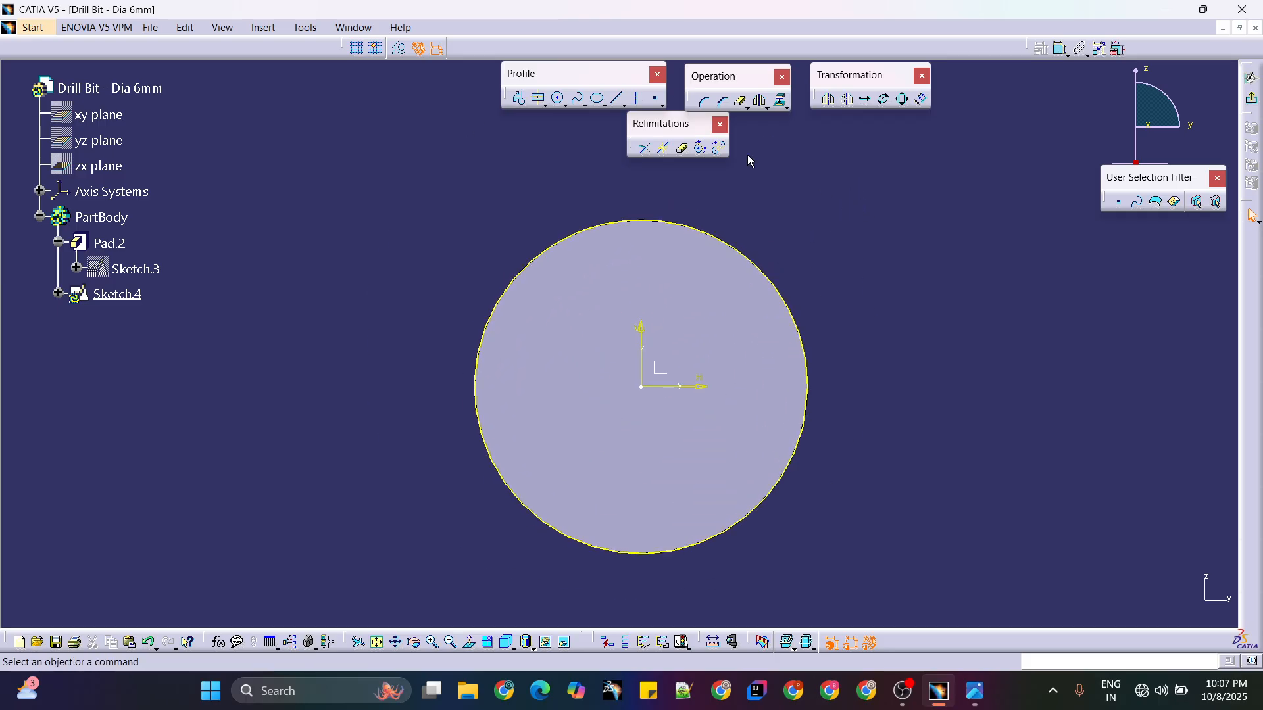
- Sketch a circle about 1.2 mm in diameter on the horizontal axis, inside the projected circle on the negative side of the origin
left_click(521, 101)
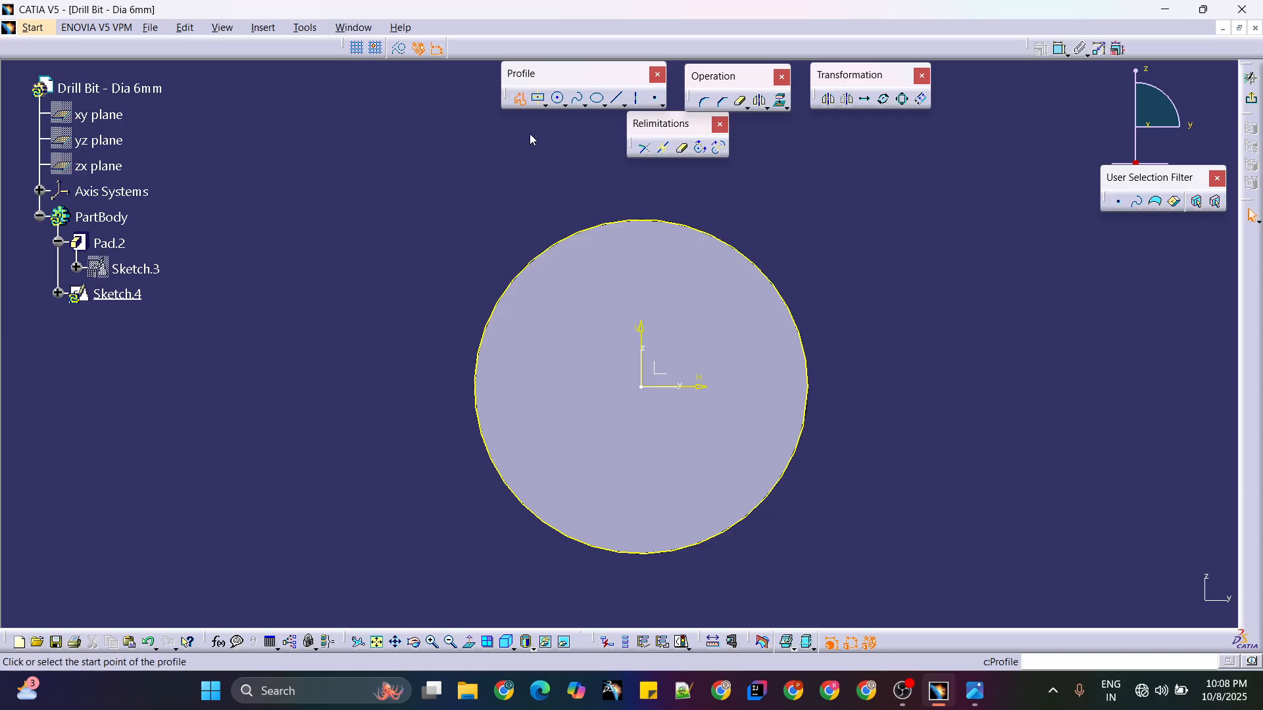
left_click(555, 100)
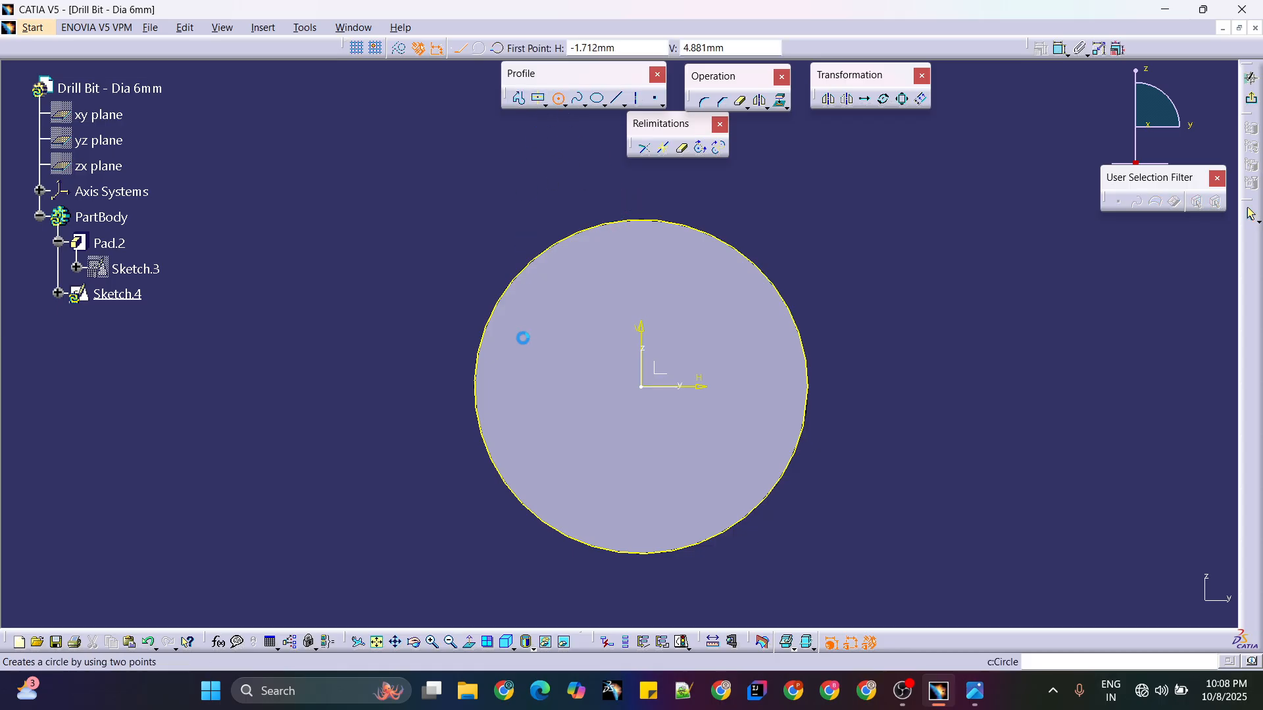
left_click(538, 387)
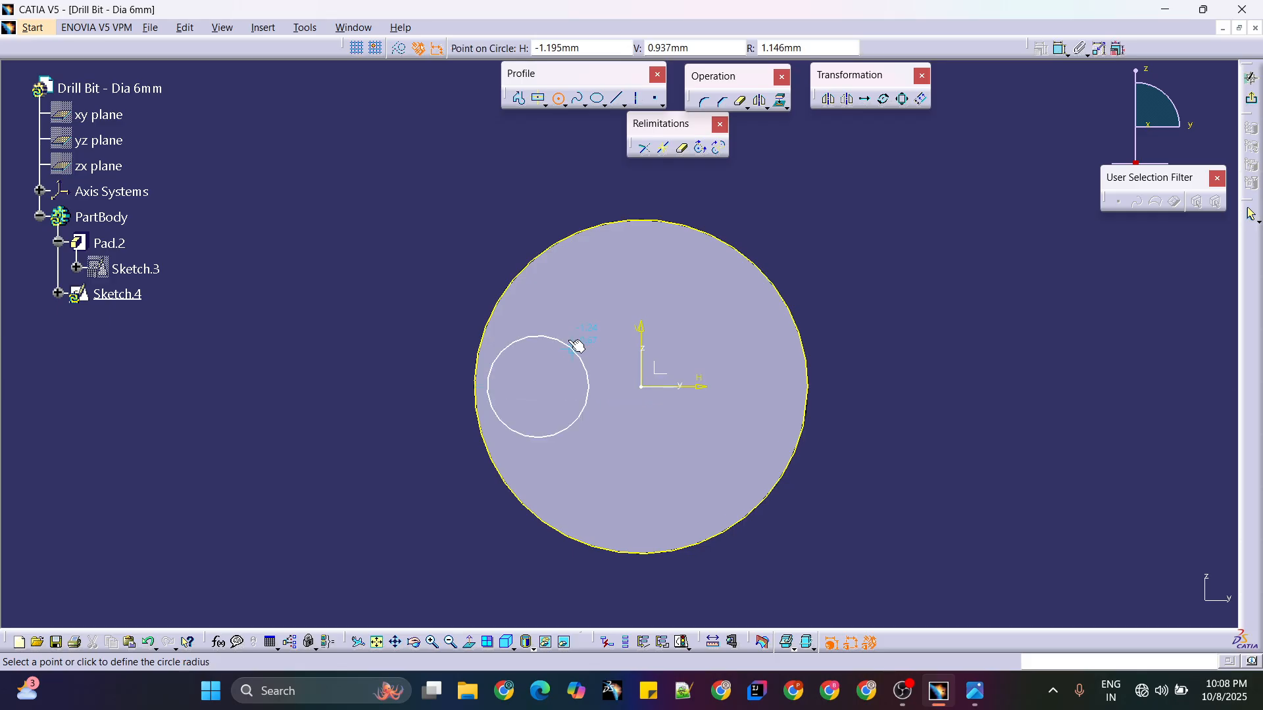
left_click(562, 363)
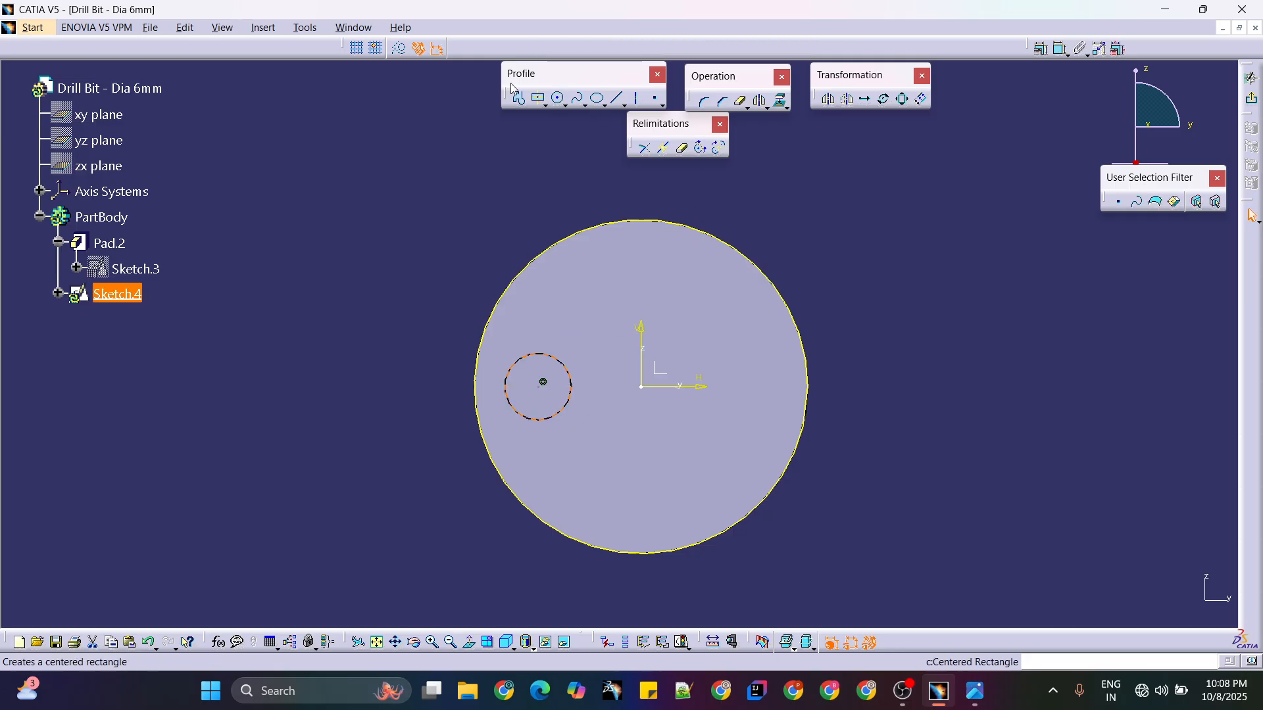
- Dimension the small circle's diameter and set it to 2 mm
left_click(1061, 50)
left_click(406, 319)
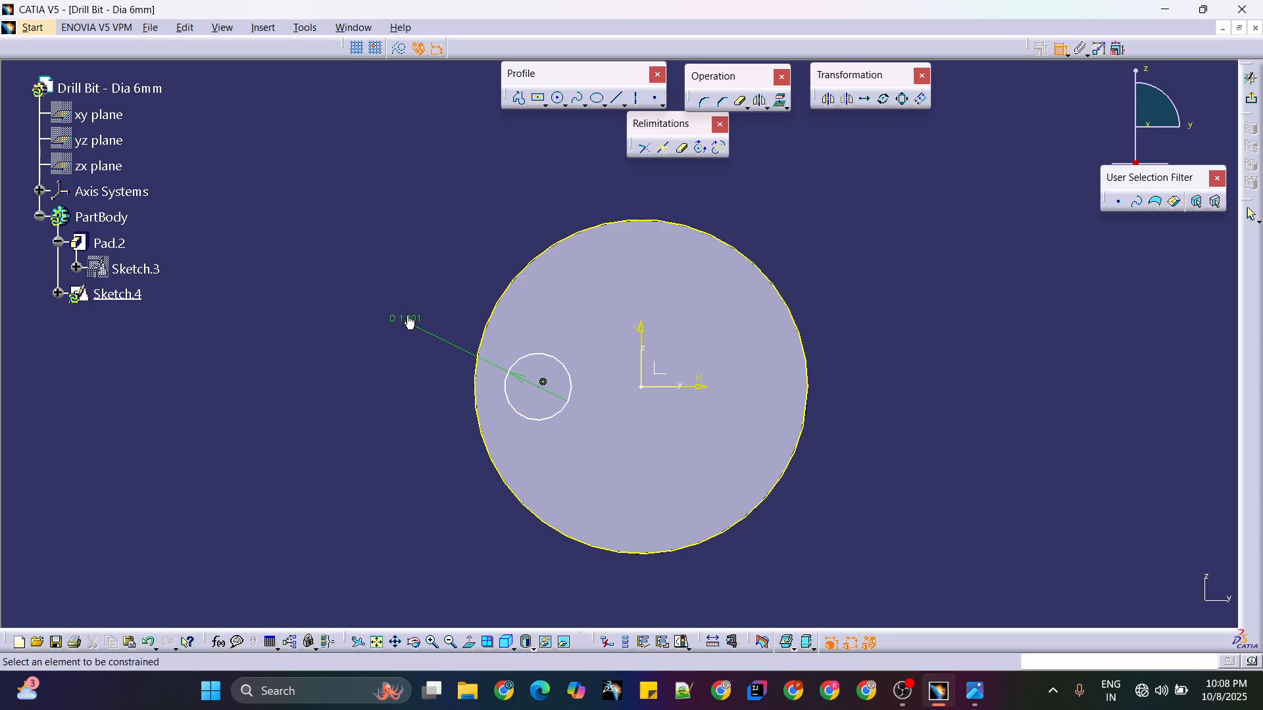
double_click(407, 319)
type("2mm")
key("Return")
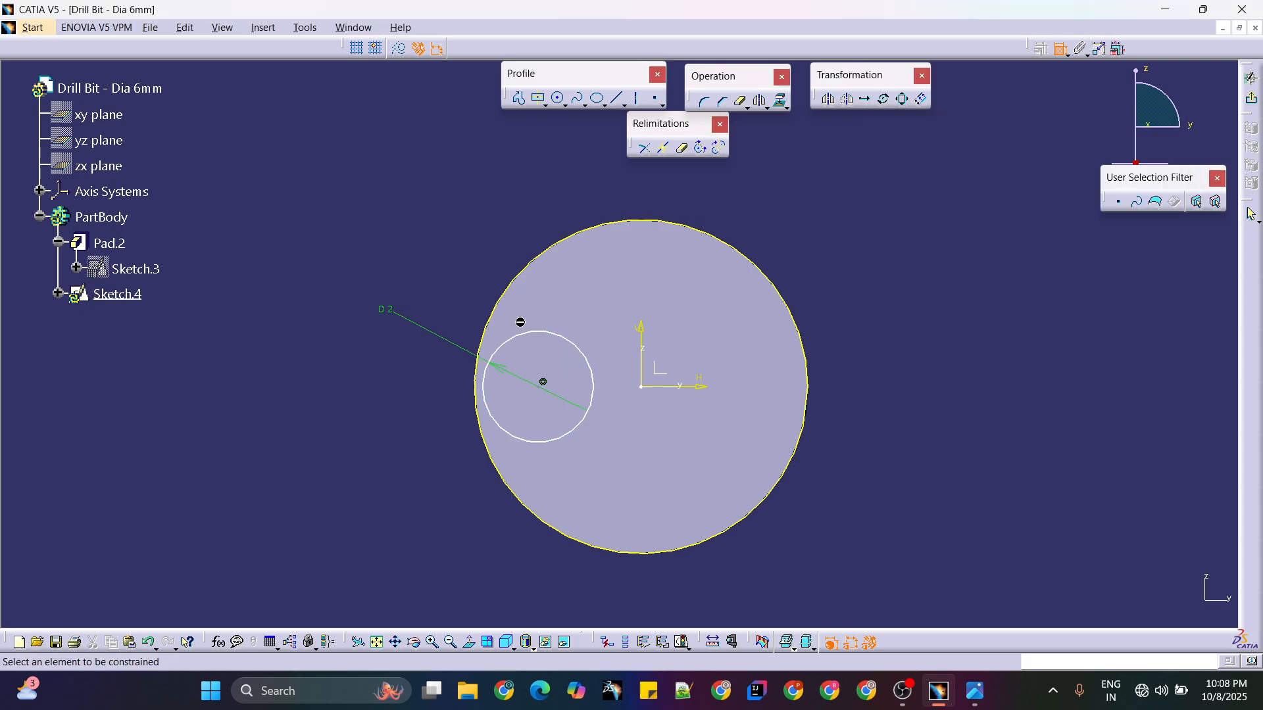
- Dimension the small circle's centre from the vertical axis and set the distance to 2.5 mm
left_click(543, 384)
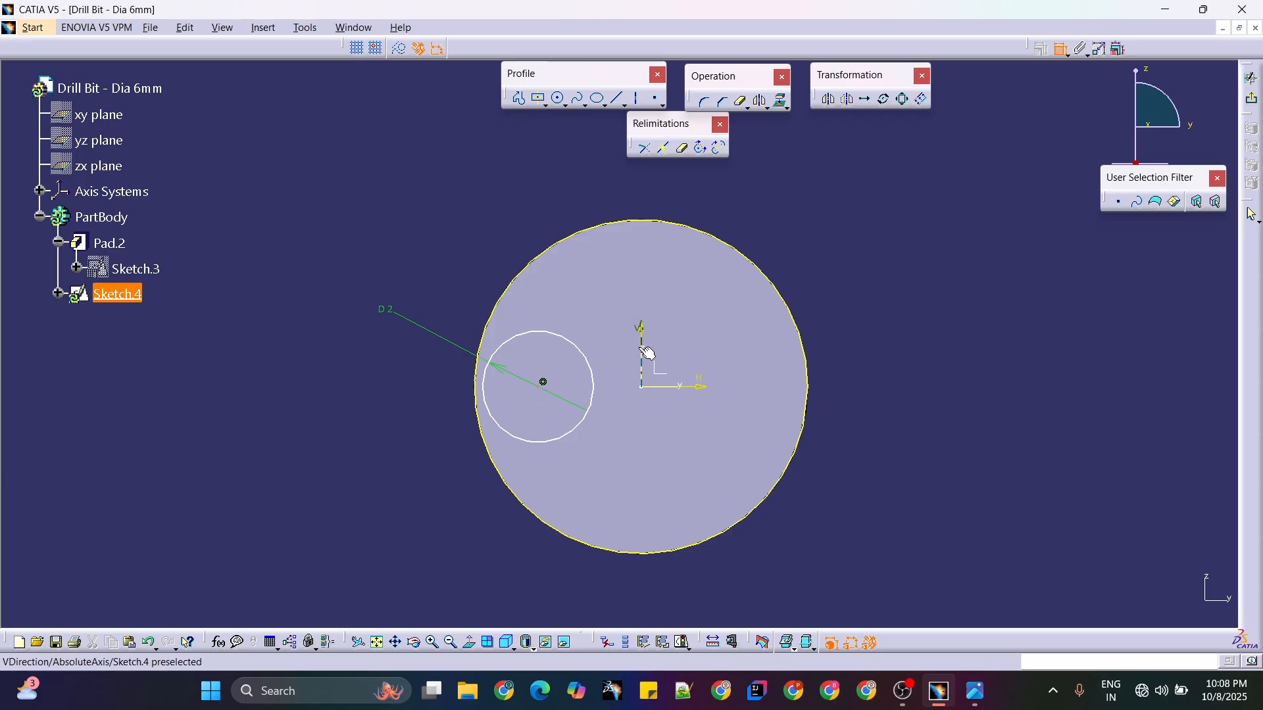
left_click(642, 349)
double_click(623, 182)
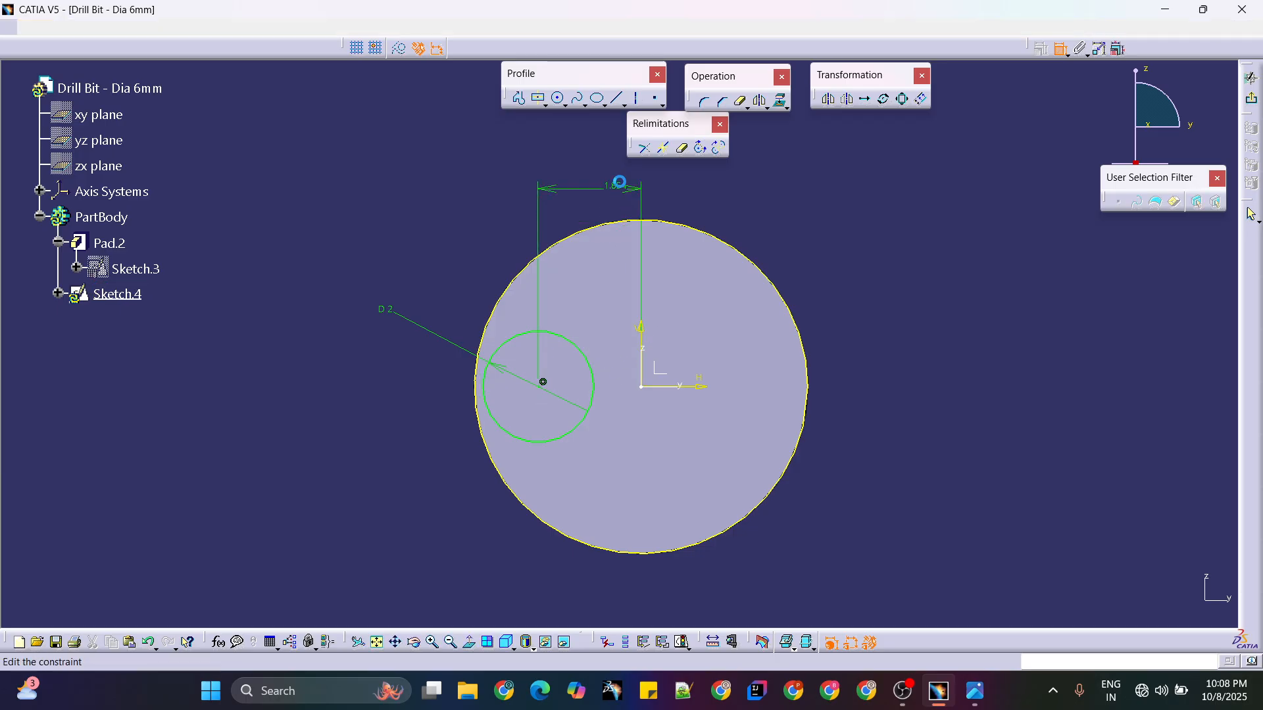
key("Return")
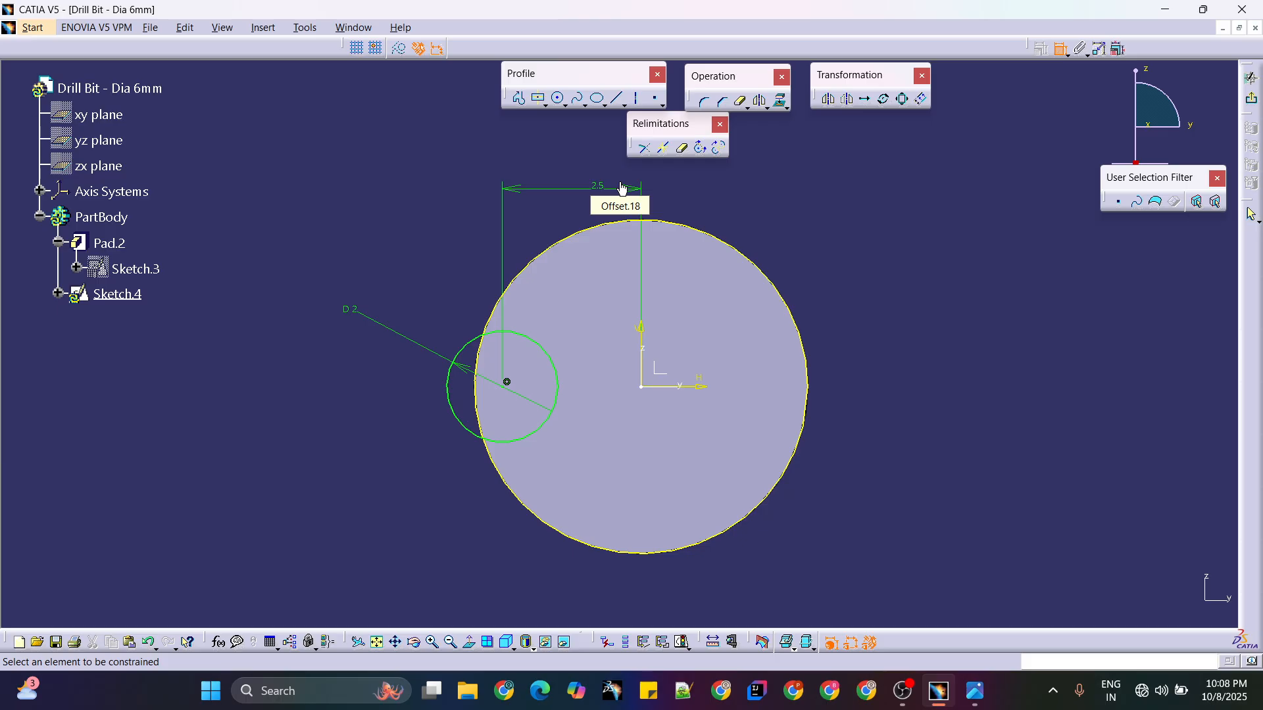
left_click(520, 99)
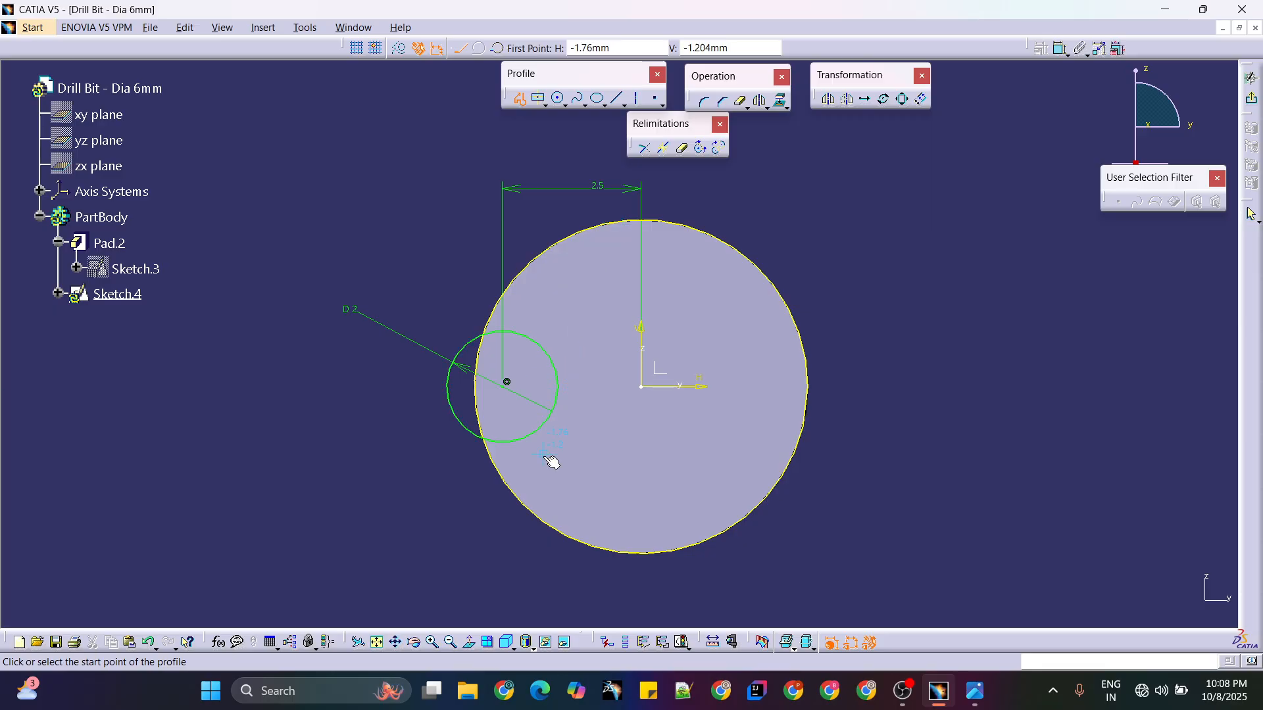
left_click(562, 388)
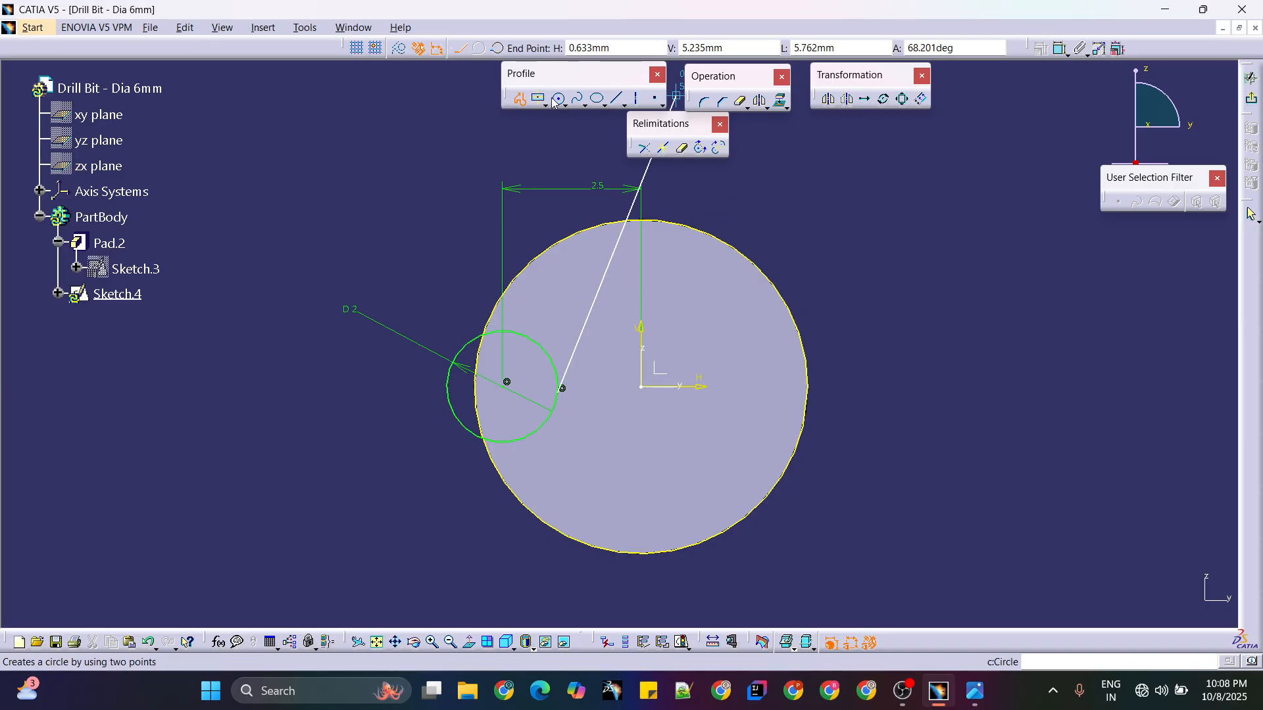
left_click(525, 100)
- Sketch a slanted line about 5 mm long, tangent to the small circle, ending on the projected circle's upper edge near the vertical axis
left_click(521, 102)
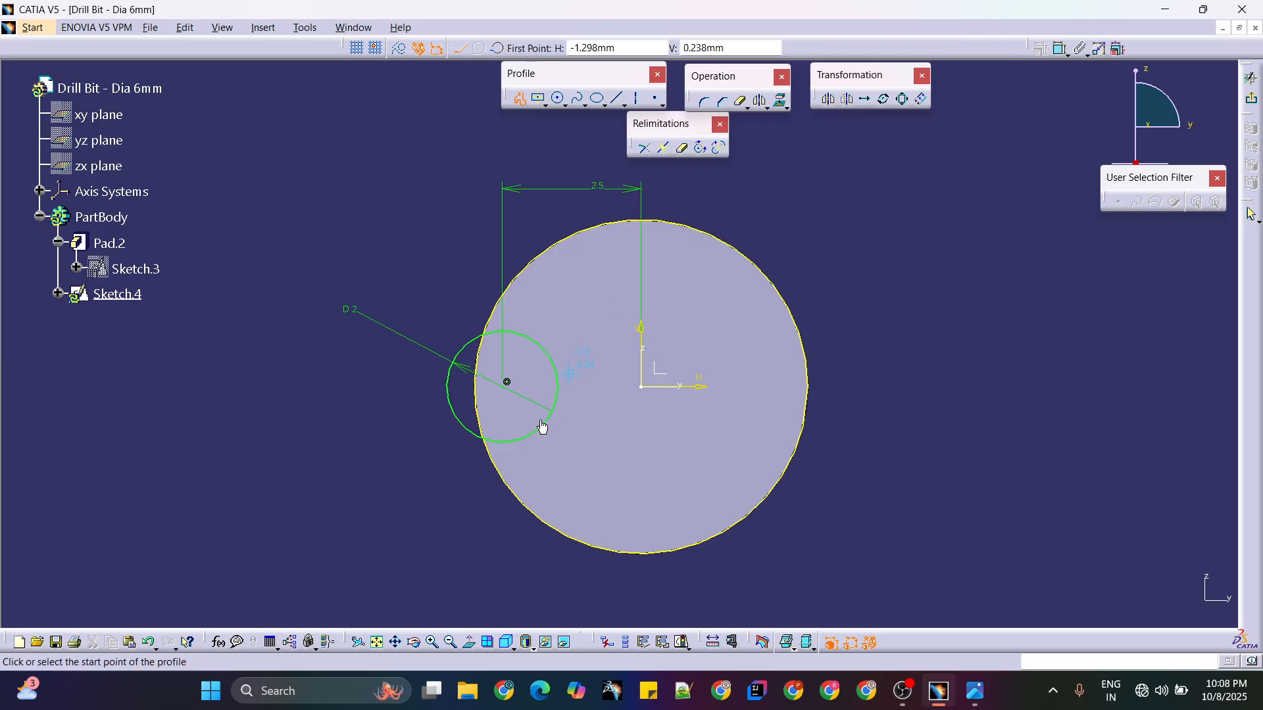
left_click(524, 478)
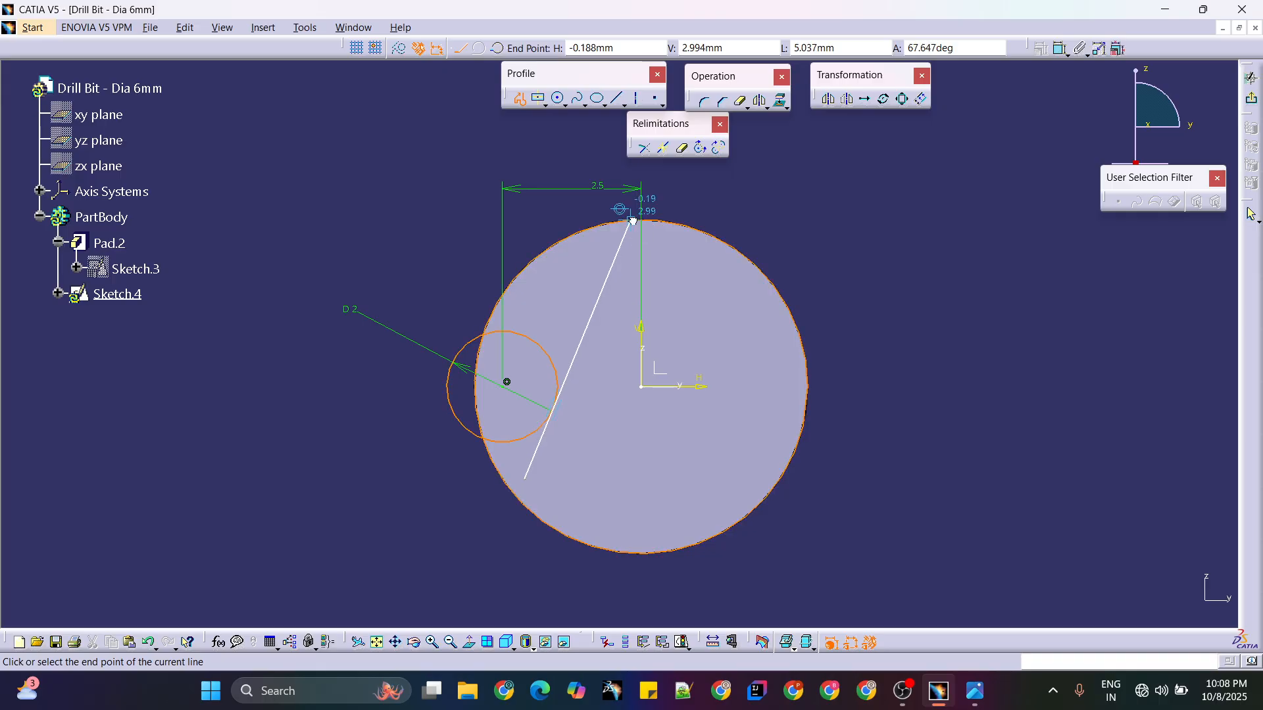
left_click(632, 221)
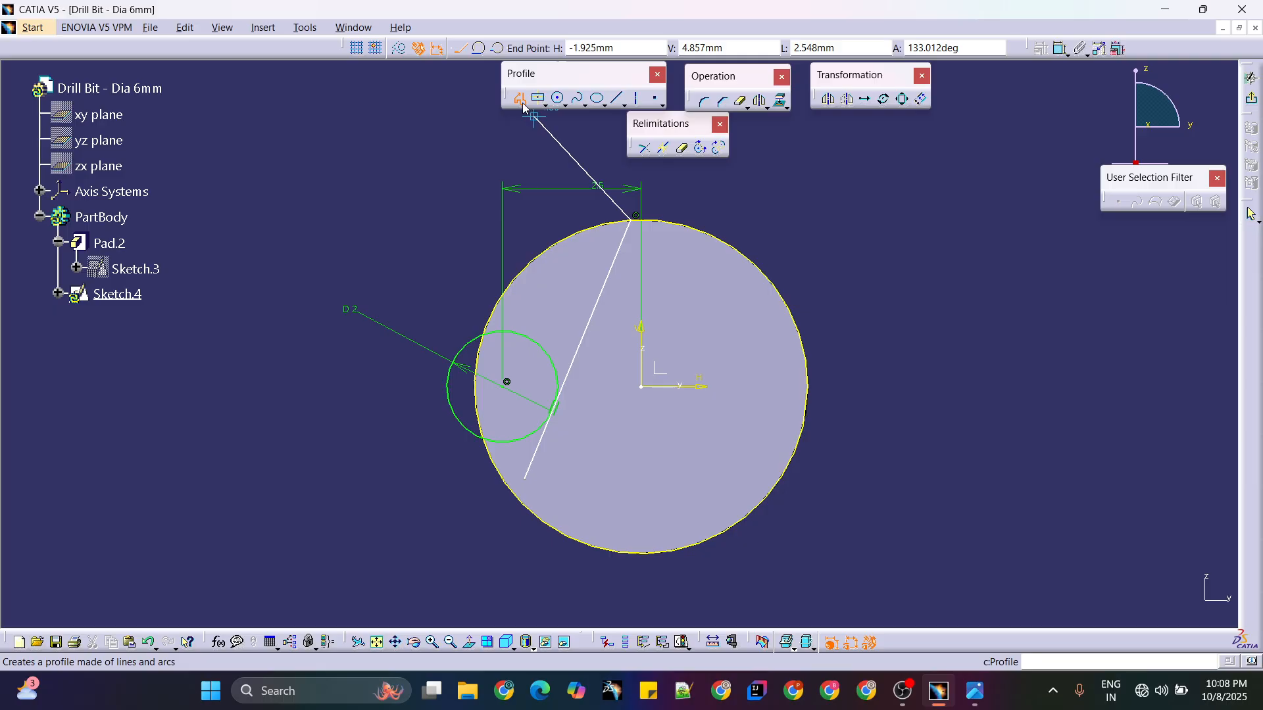
- Quick-trim the line below its tangency, the small circle's inner arc and the surplus projected arcs to leave one closed flute profile
left_click(681, 150)
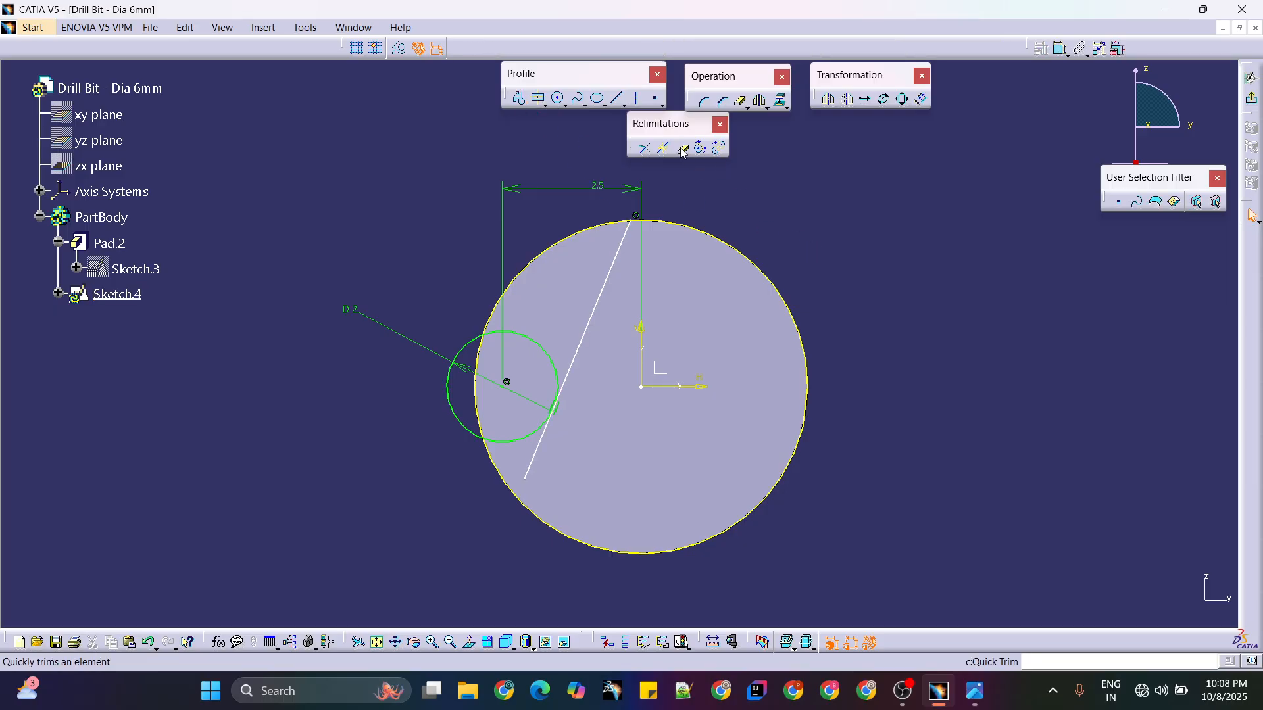
left_click(549, 447)
middle_click_drag(600, 378, 576, 335)
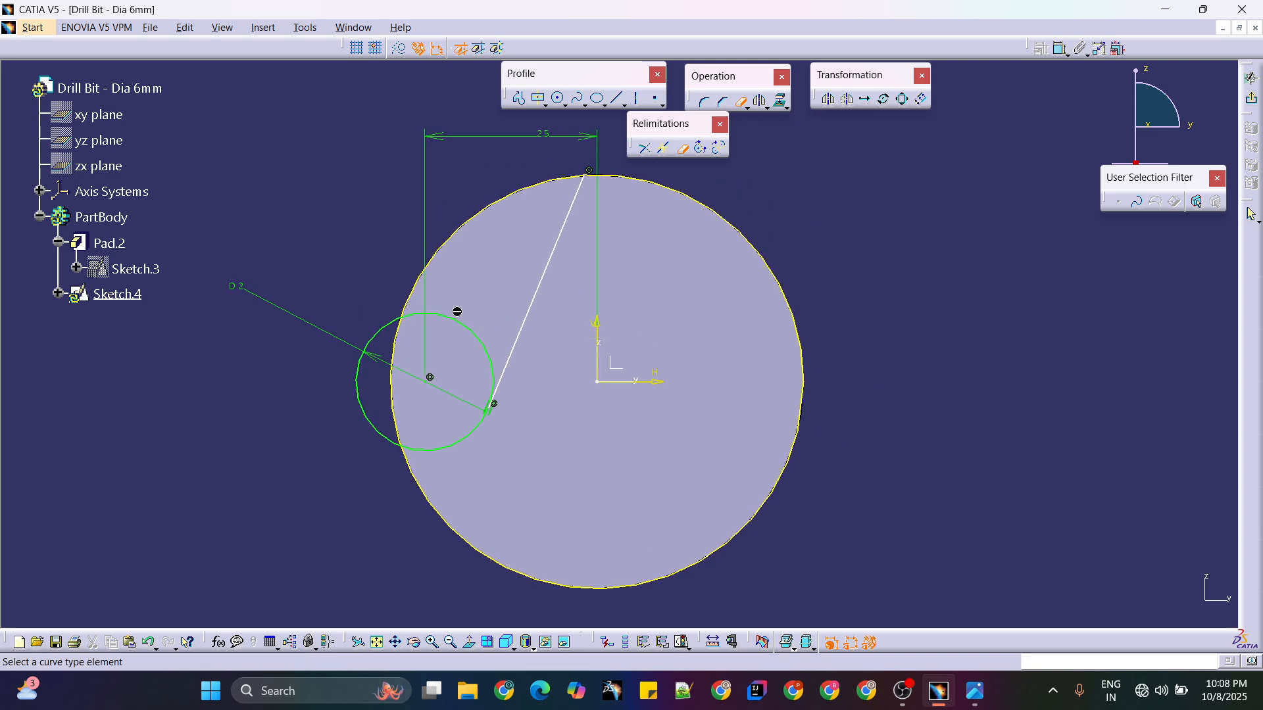
left_click(427, 314)
left_click(397, 334)
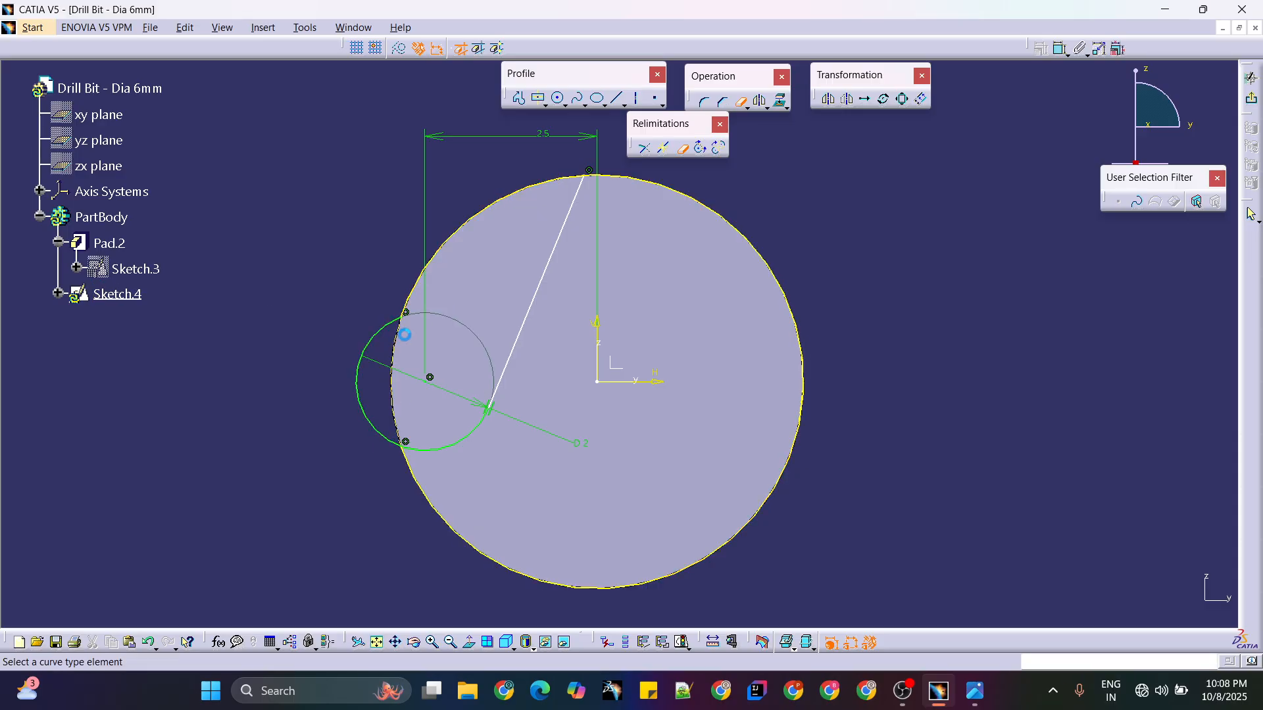
left_click(492, 557)
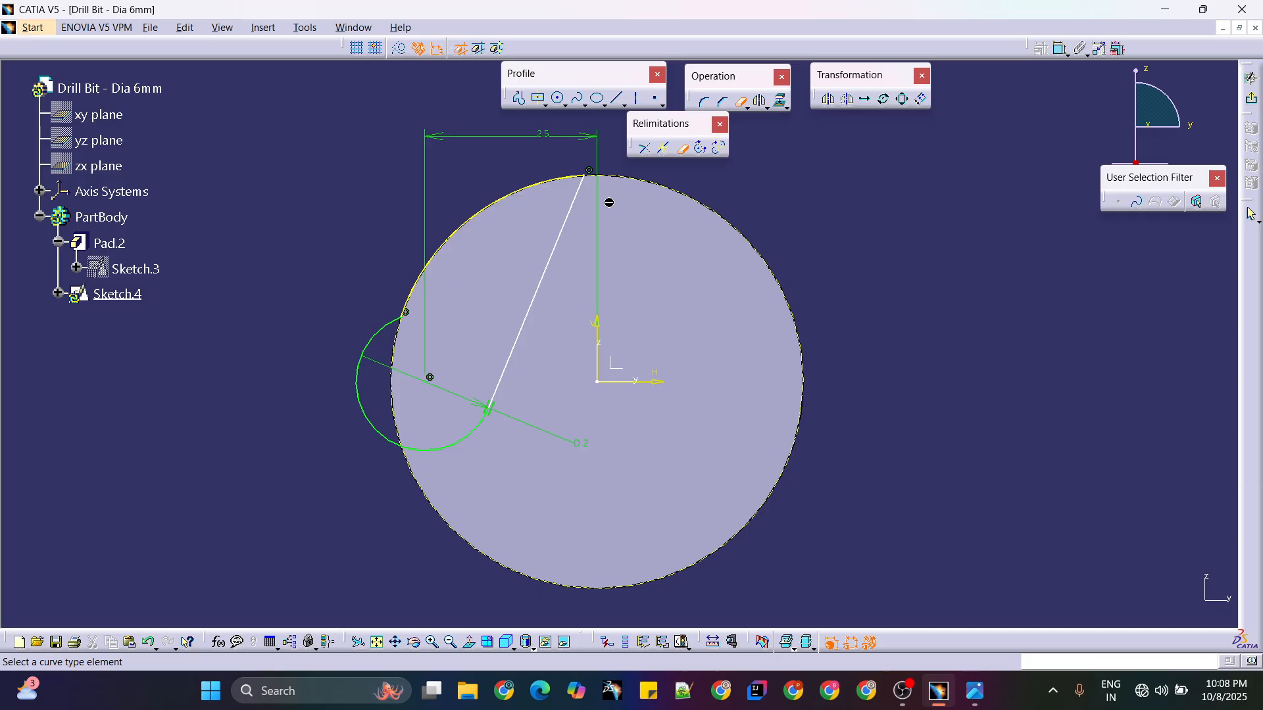
key("Escape")
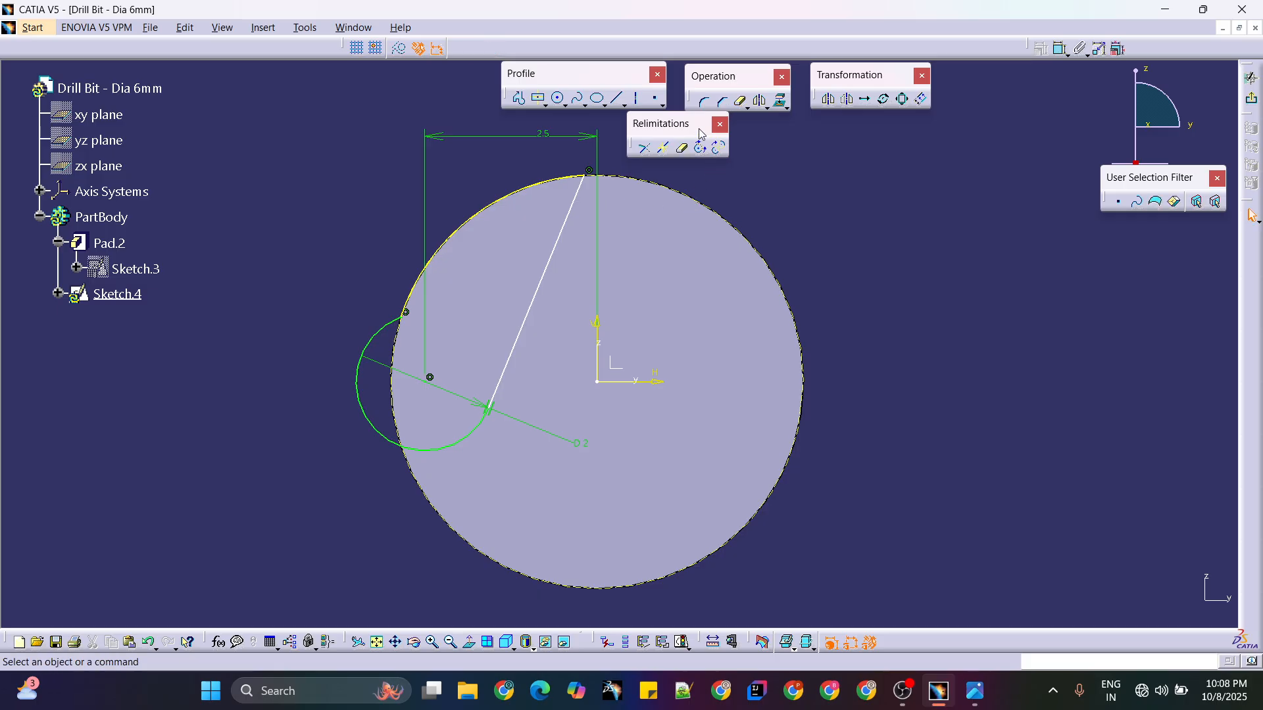
- Dimension the slanted line's upper endpoint from the vertical axis and set the distance to 0.5 mm, as in the reference drawing
left_click_drag(696, 125, 856, 149)
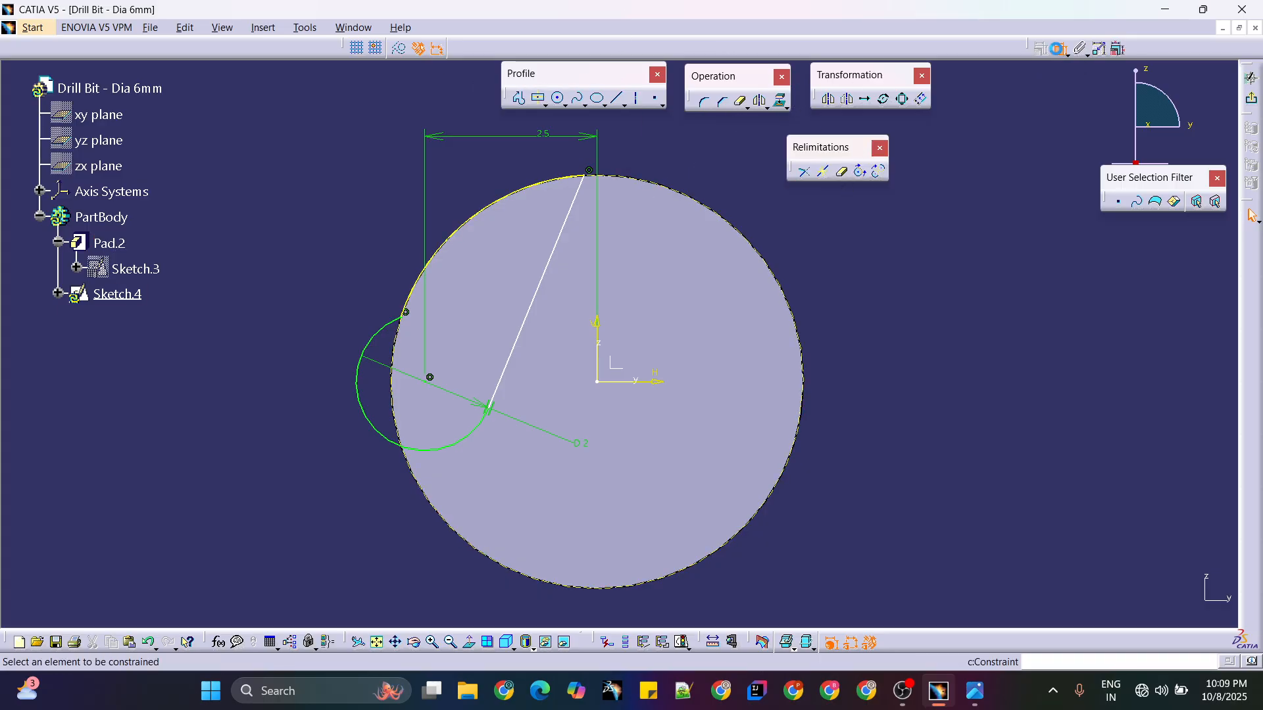
left_click(1060, 48)
left_click(587, 176)
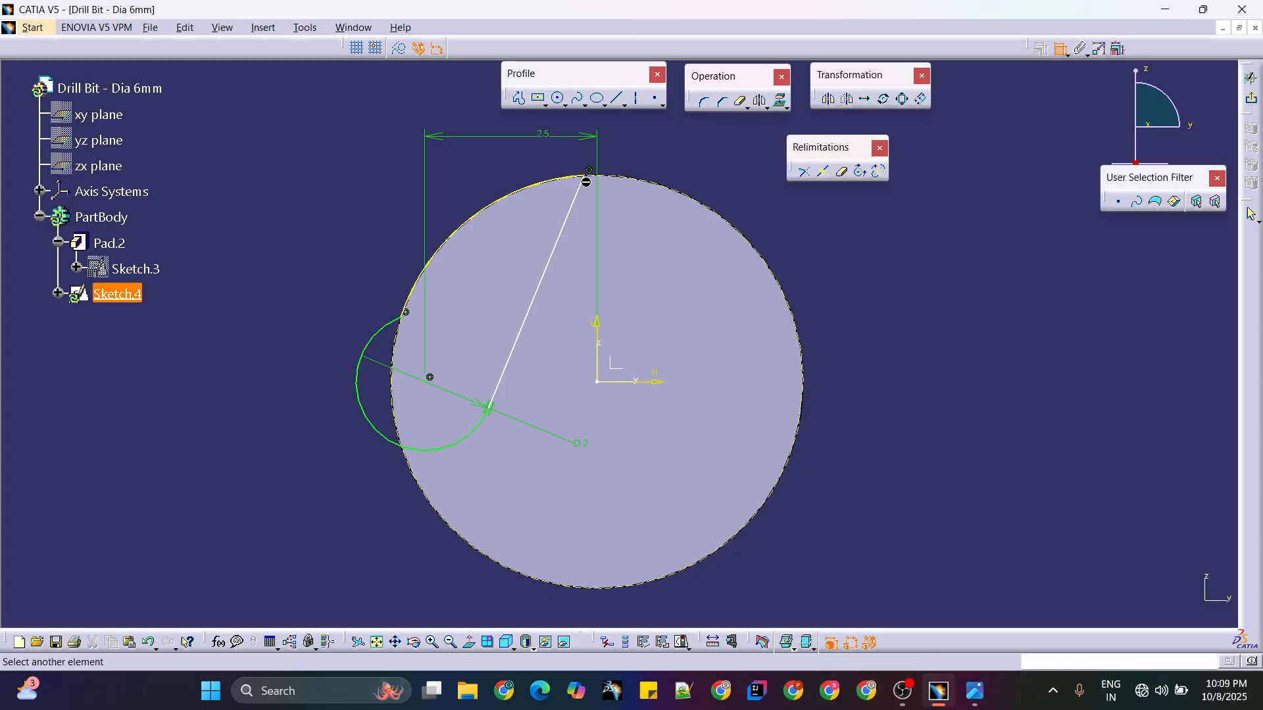
left_click(599, 350)
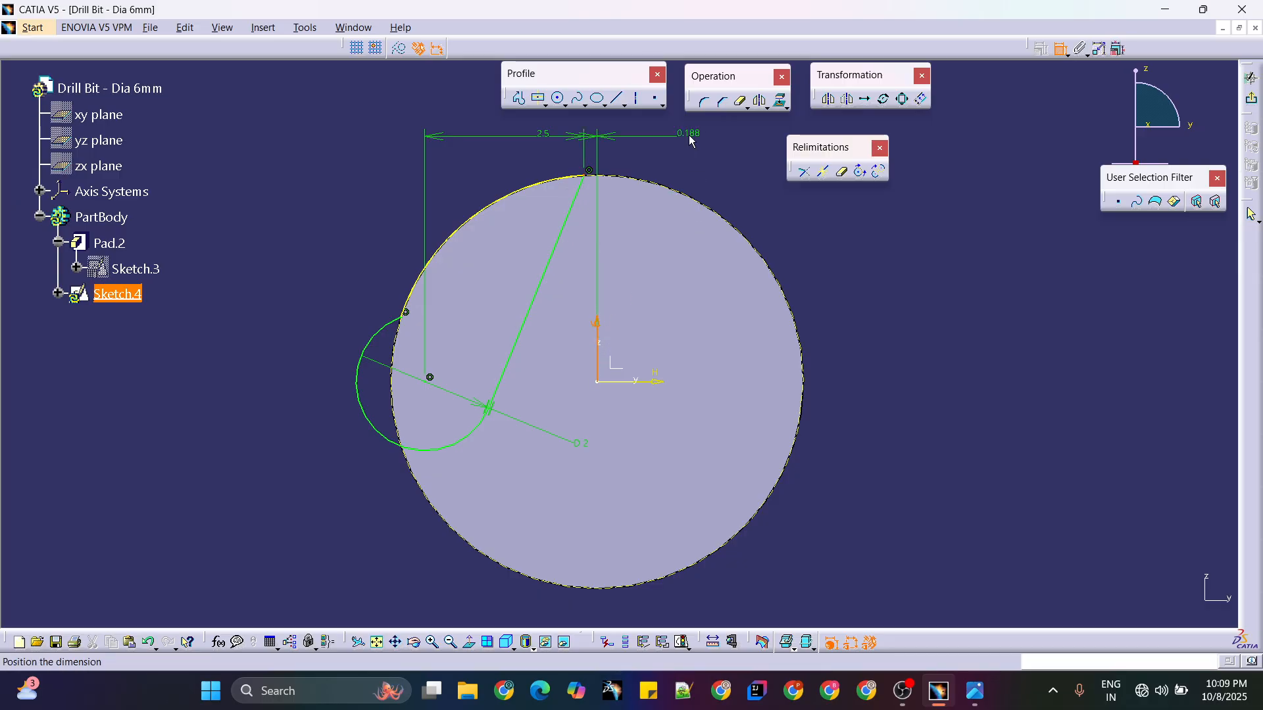
left_click(677, 189)
key("alt+Tab")
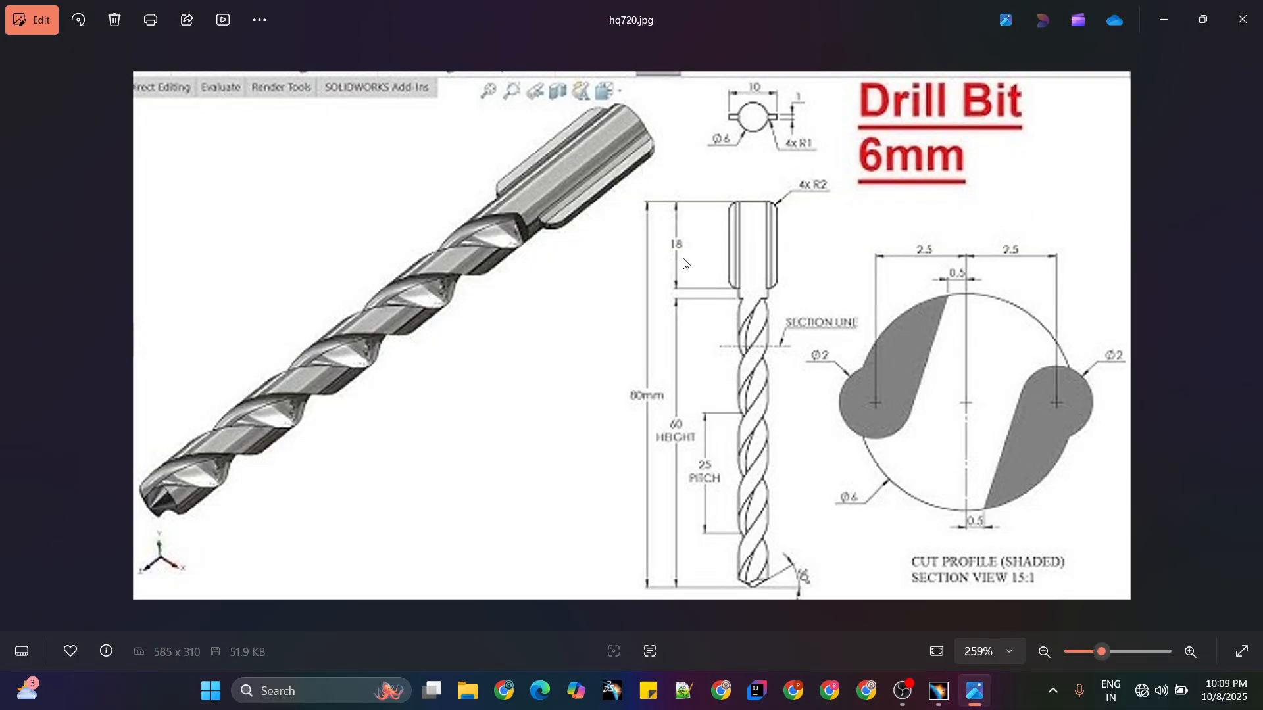
key("alt+Tab")
double_click(654, 190)
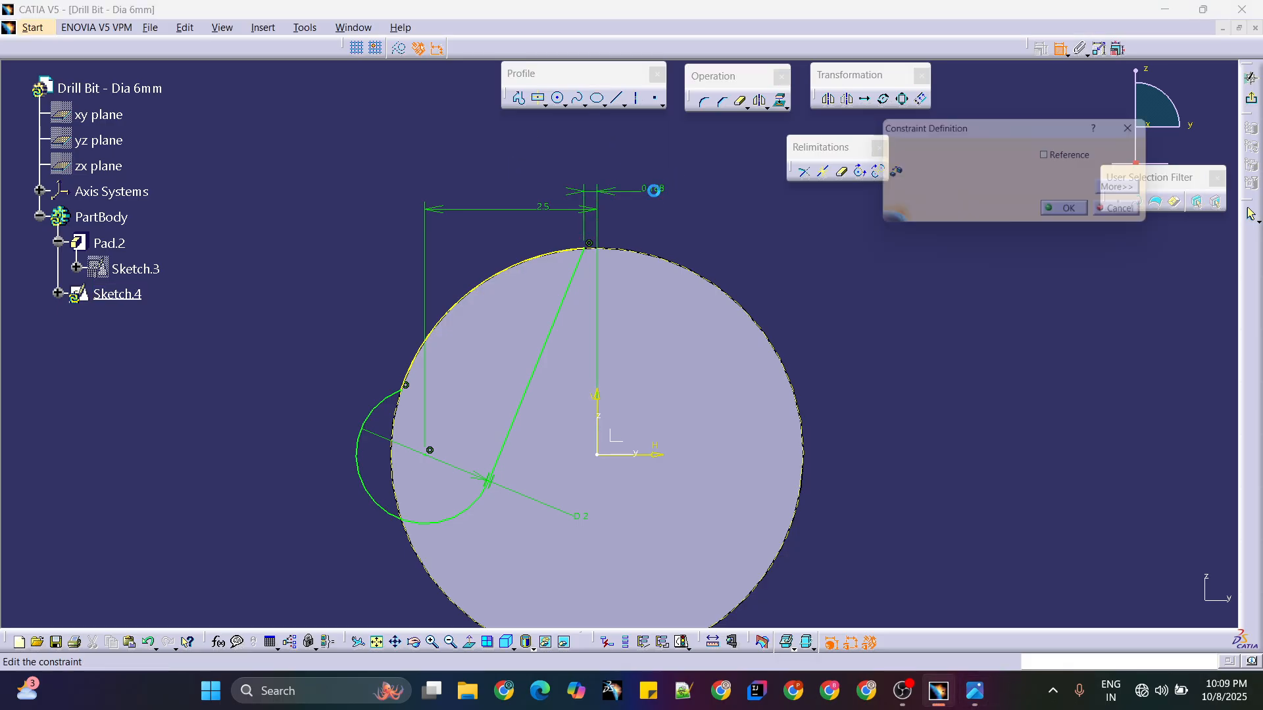
key("Return")
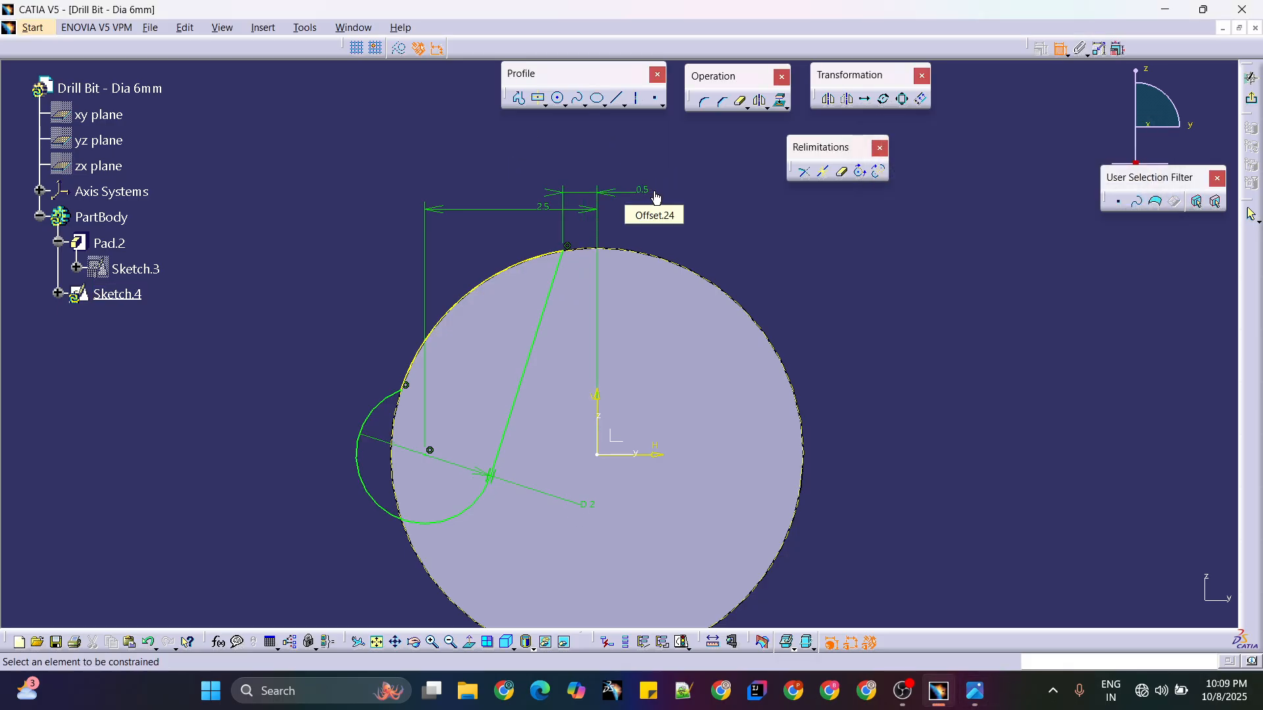
- Check the sketch solving status of the flute profile and close the report
mouse_move(856, 321)
middle_mouse_down()
mouse_move(857, 308)
mouse_move(697, 240)
middle_mouse_up()
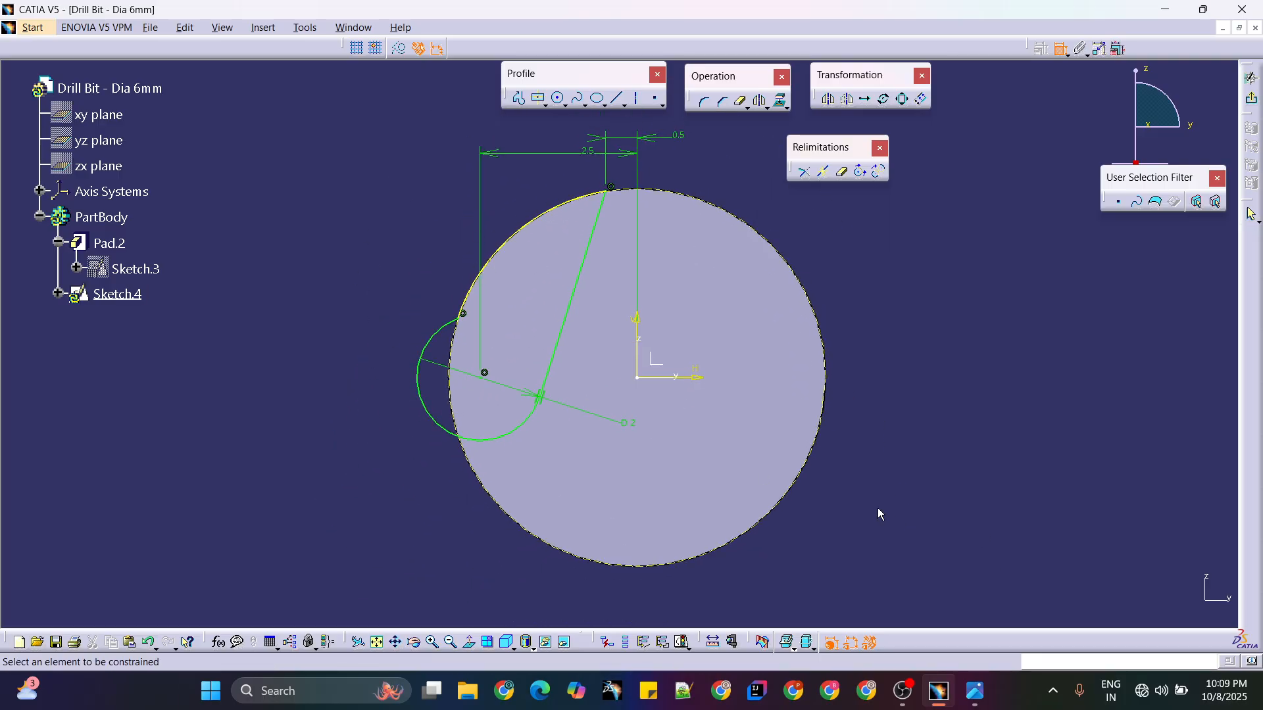
left_click(682, 642)
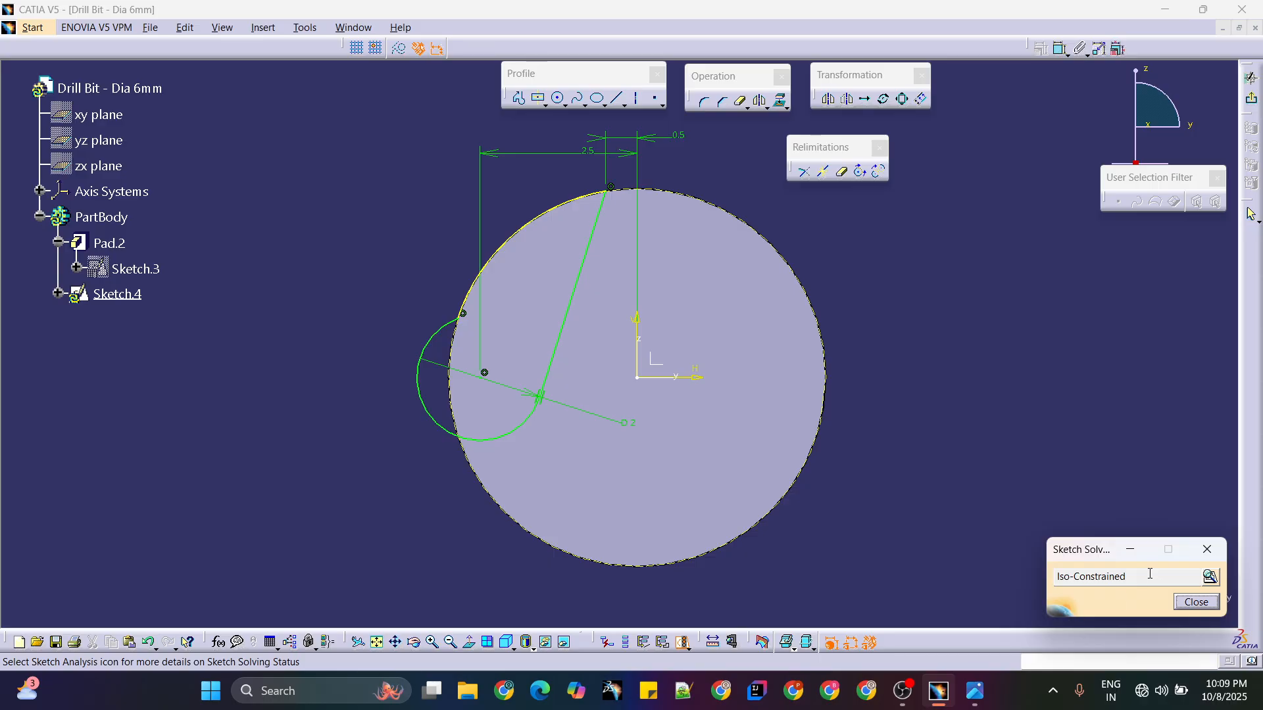
left_click_drag(1142, 580, 1006, 578)
key("Escape")
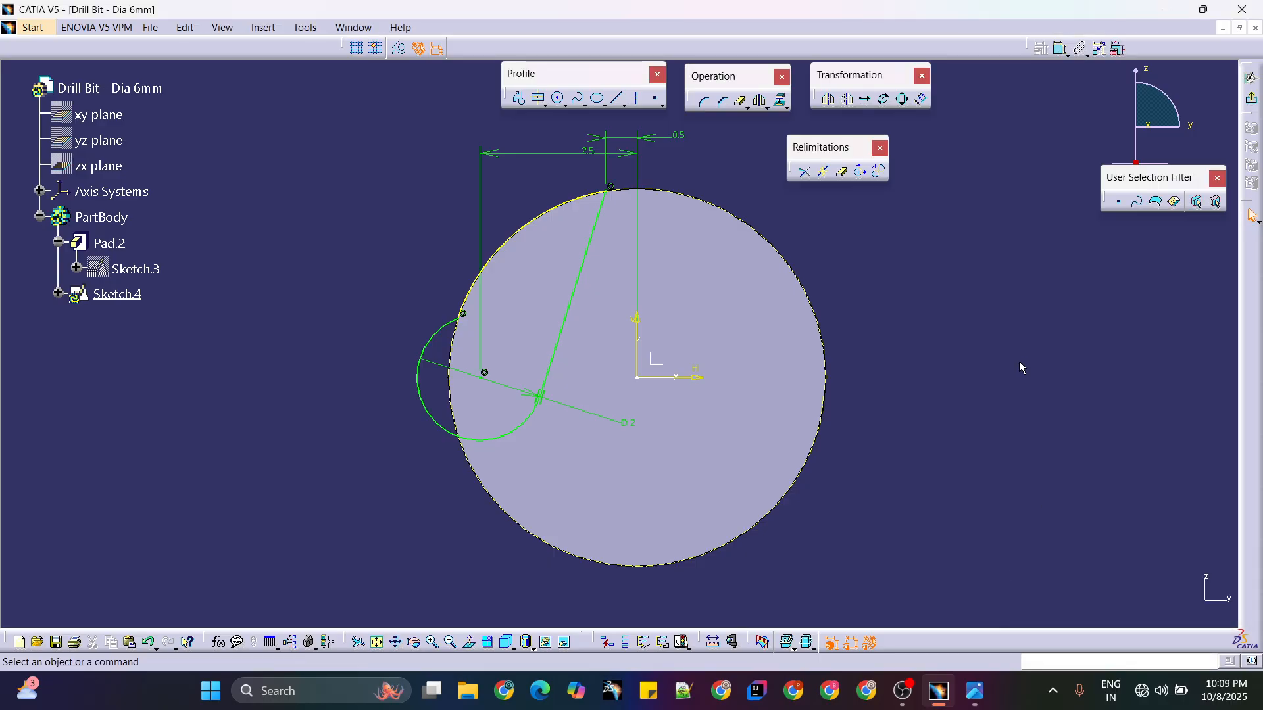
- Exit the flute profile sketch and return to the 3D part
left_click(1252, 79)
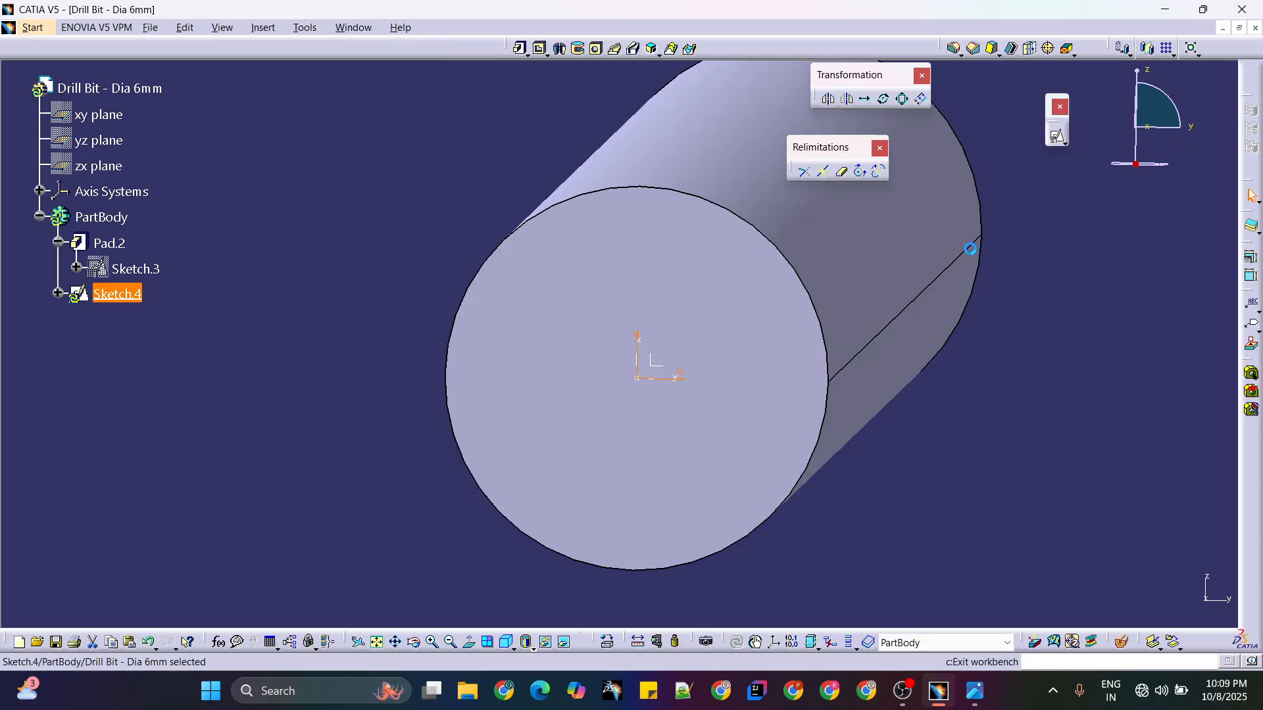
mouse_move(969, 247)
middle_mouse_down()
mouse_move(822, 288)
mouse_move(768, 258)
middle_mouse_up()
middle_click_drag(732, 372, 685, 149)
left_click(685, 150)
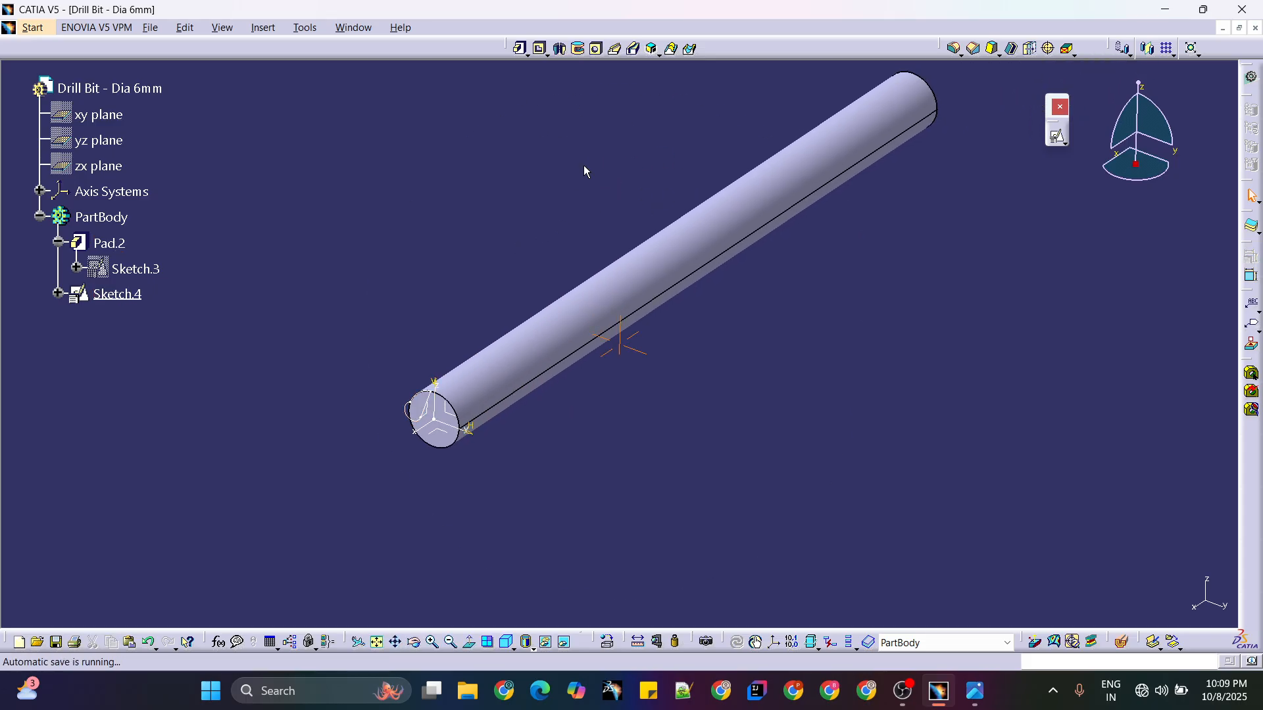
middle_click_drag(595, 183, 643, 174)
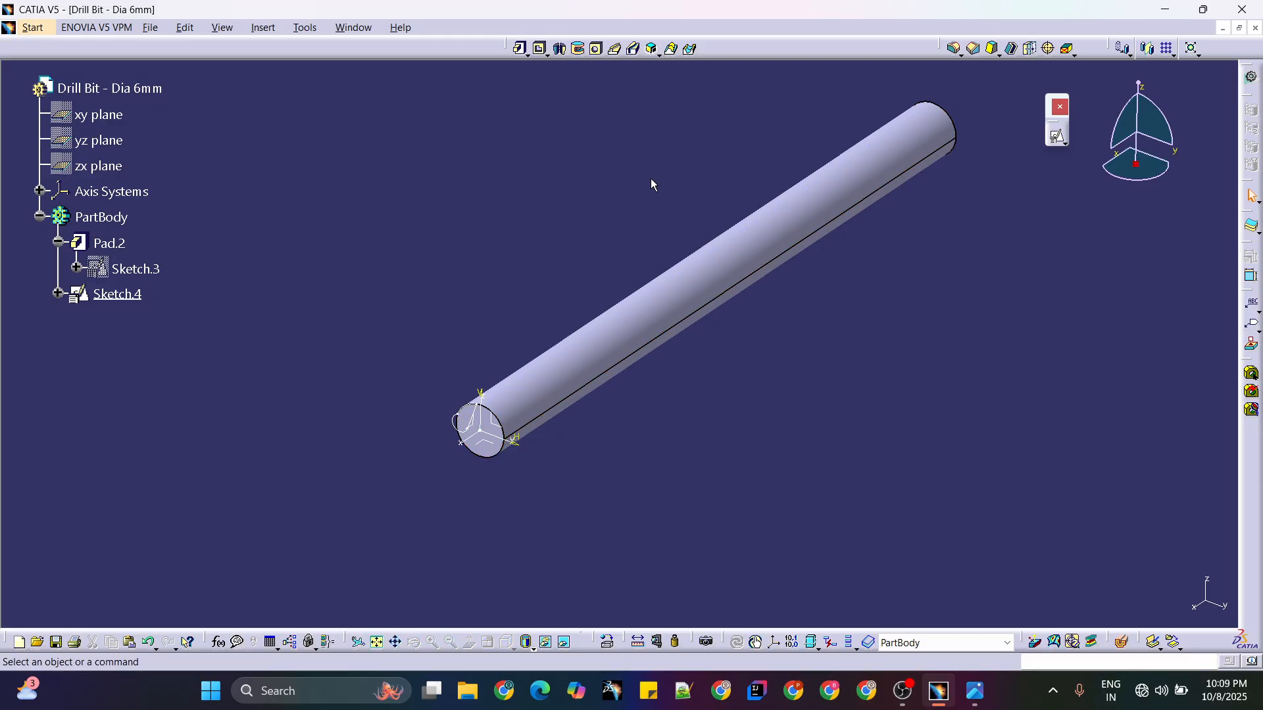
middle_click_drag(881, 288, 898, 257)
middle_click_drag(898, 258, 812, 319)
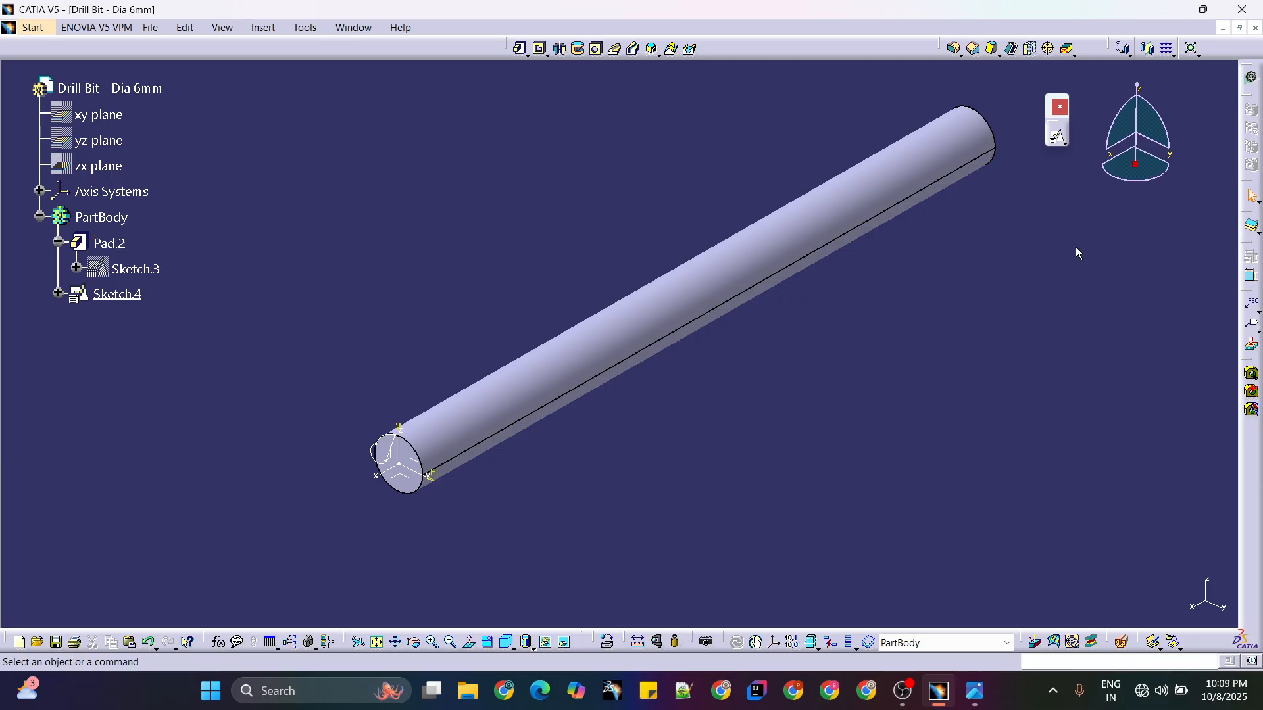
mouse_move(1001, 237)
middle_mouse_down()
mouse_move(835, 367)
mouse_move(1003, 274)
mouse_move(909, 406)
mouse_move(976, 324)
mouse_move(1045, 158)
middle_mouse_up()
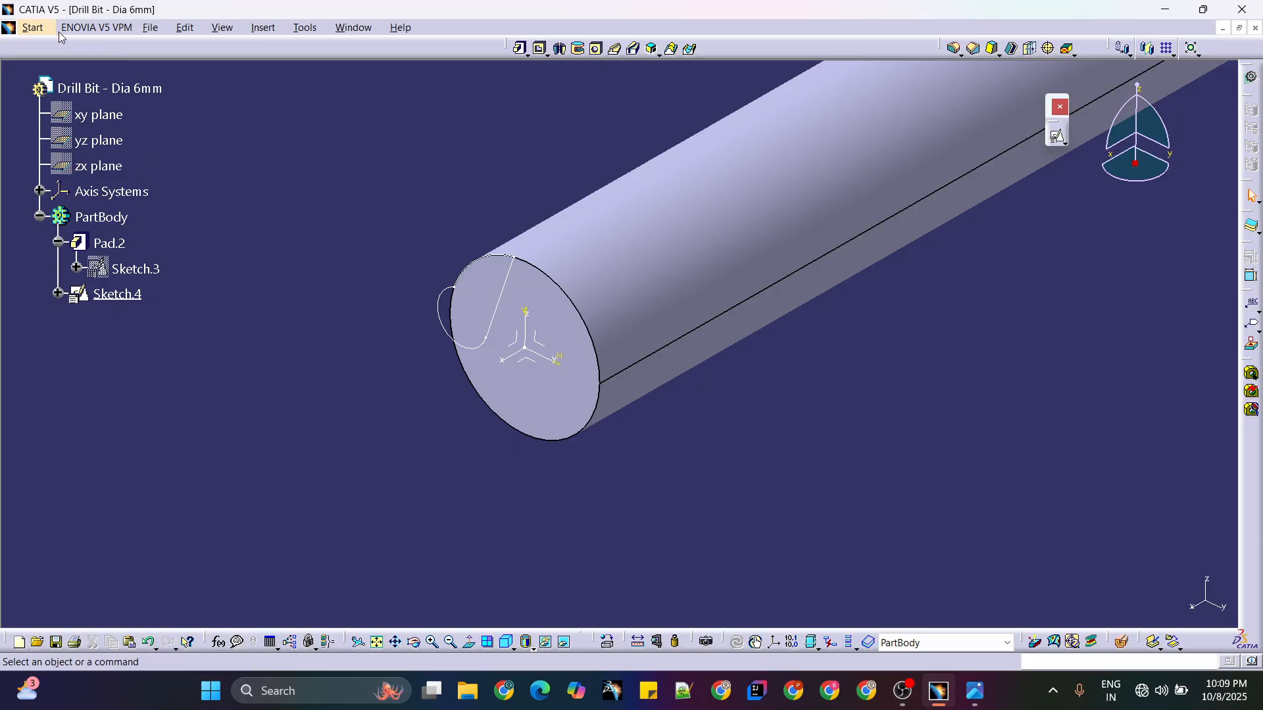
- Switch to the Generative Shape Design workbench
left_click(35, 27)
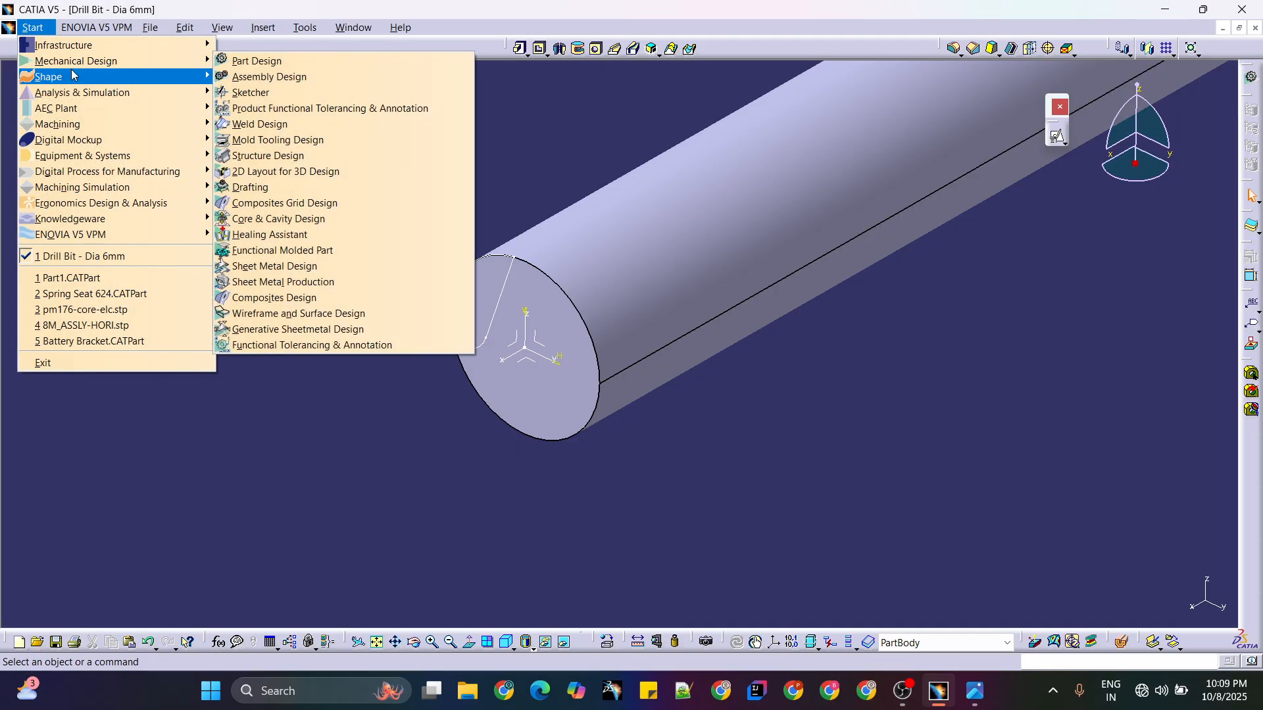
mouse_move(119, 77)
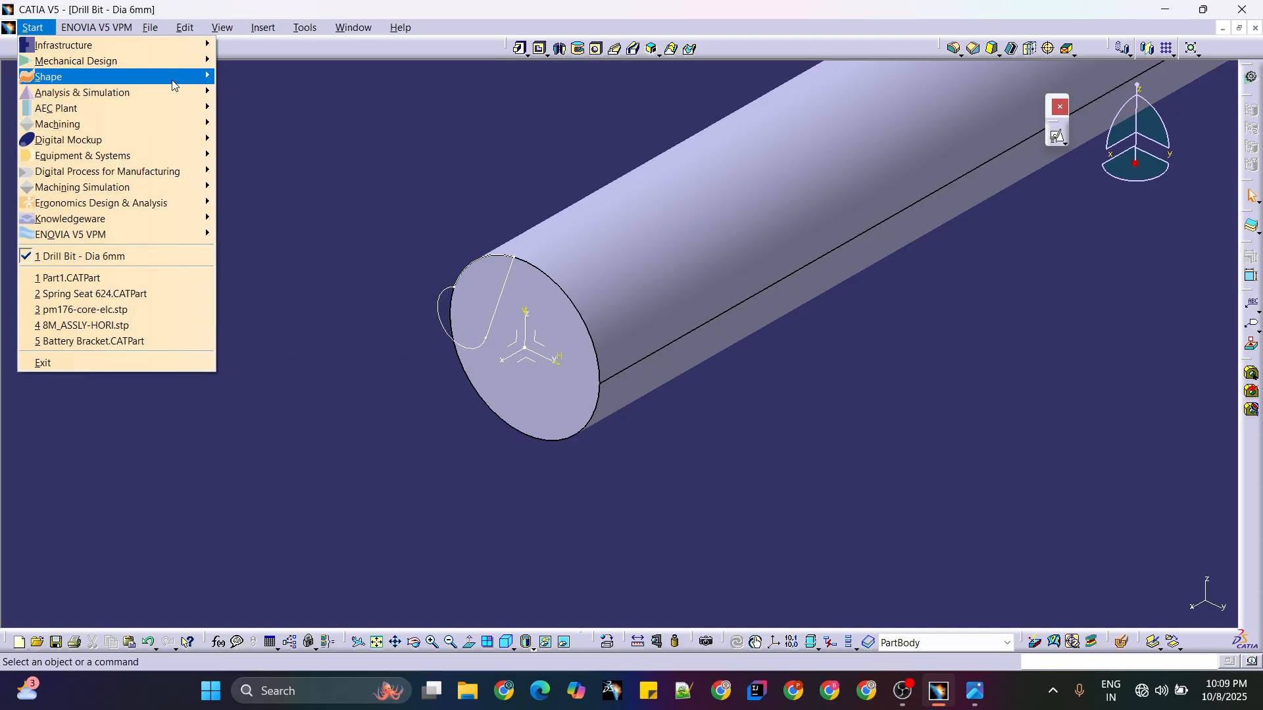
mouse_move(164, 76)
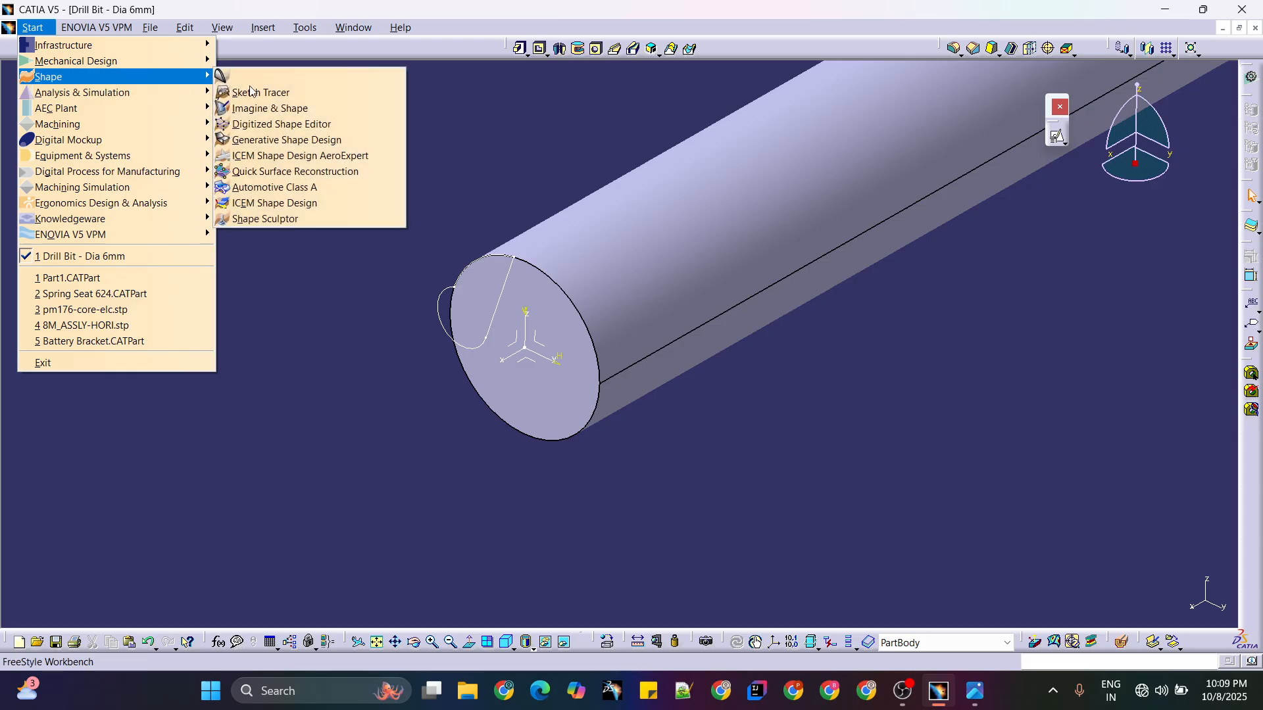
left_click(294, 142)
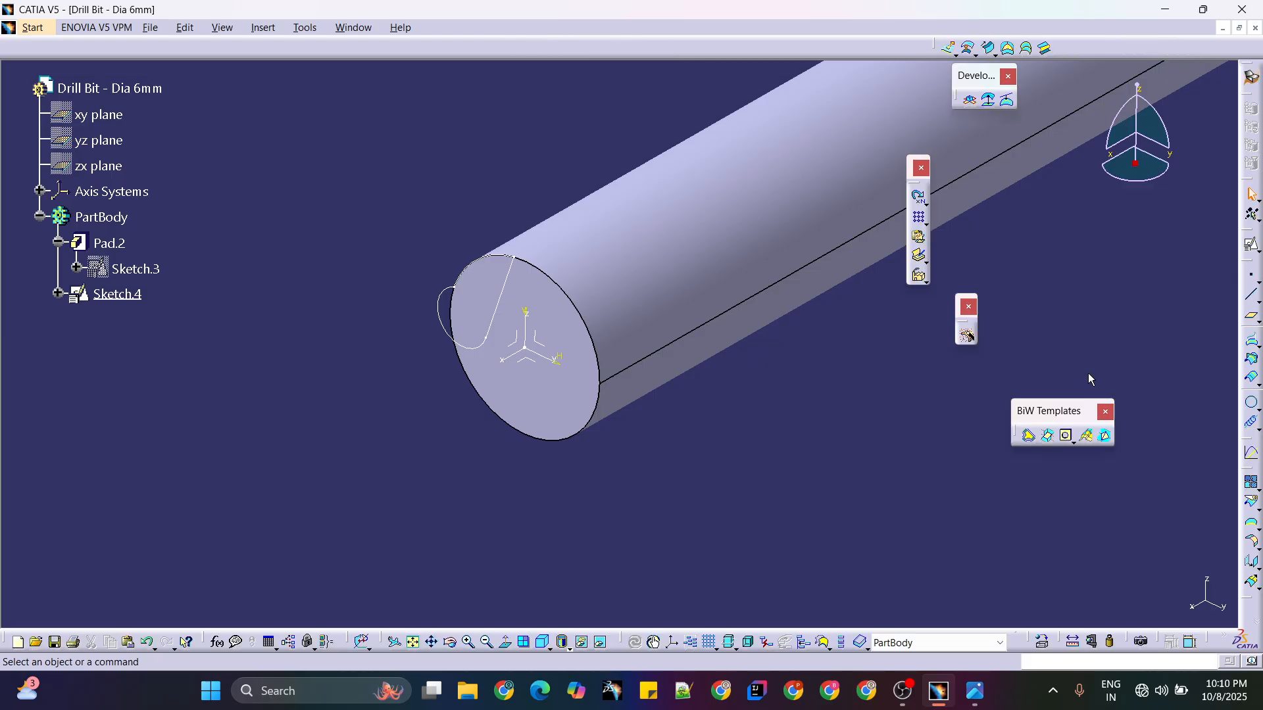
left_click(1251, 277)
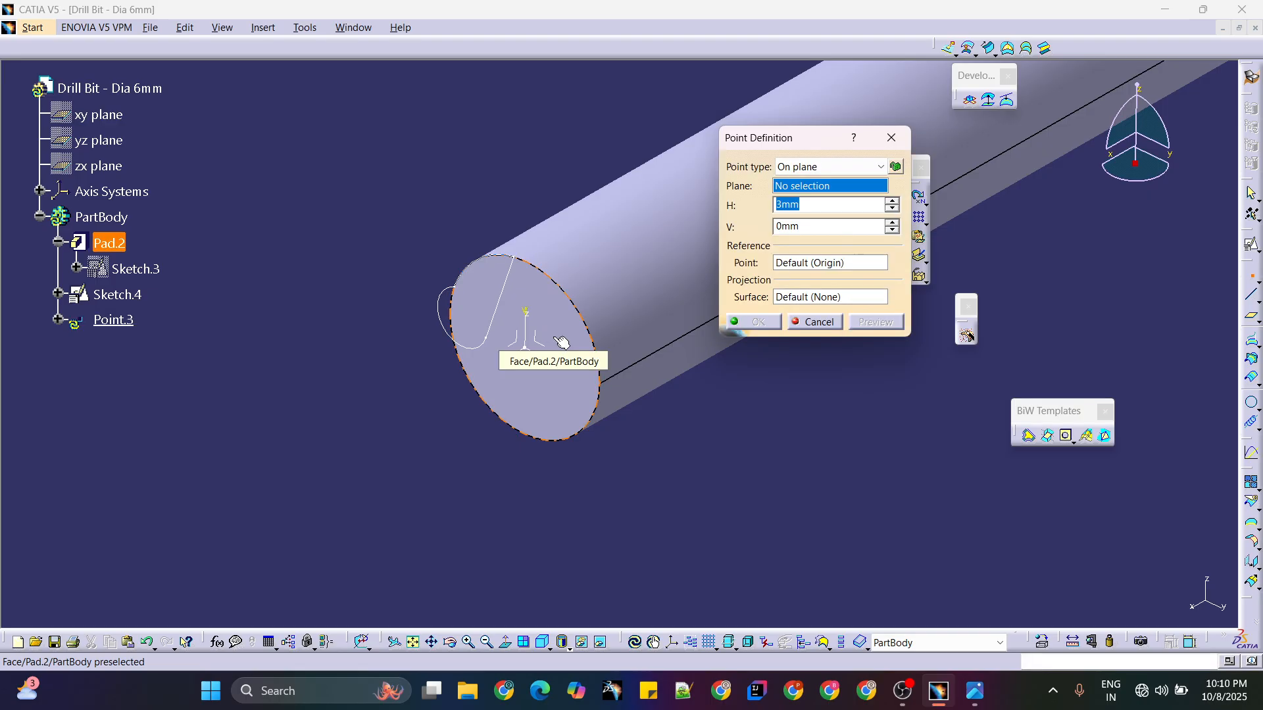
left_click(799, 167)
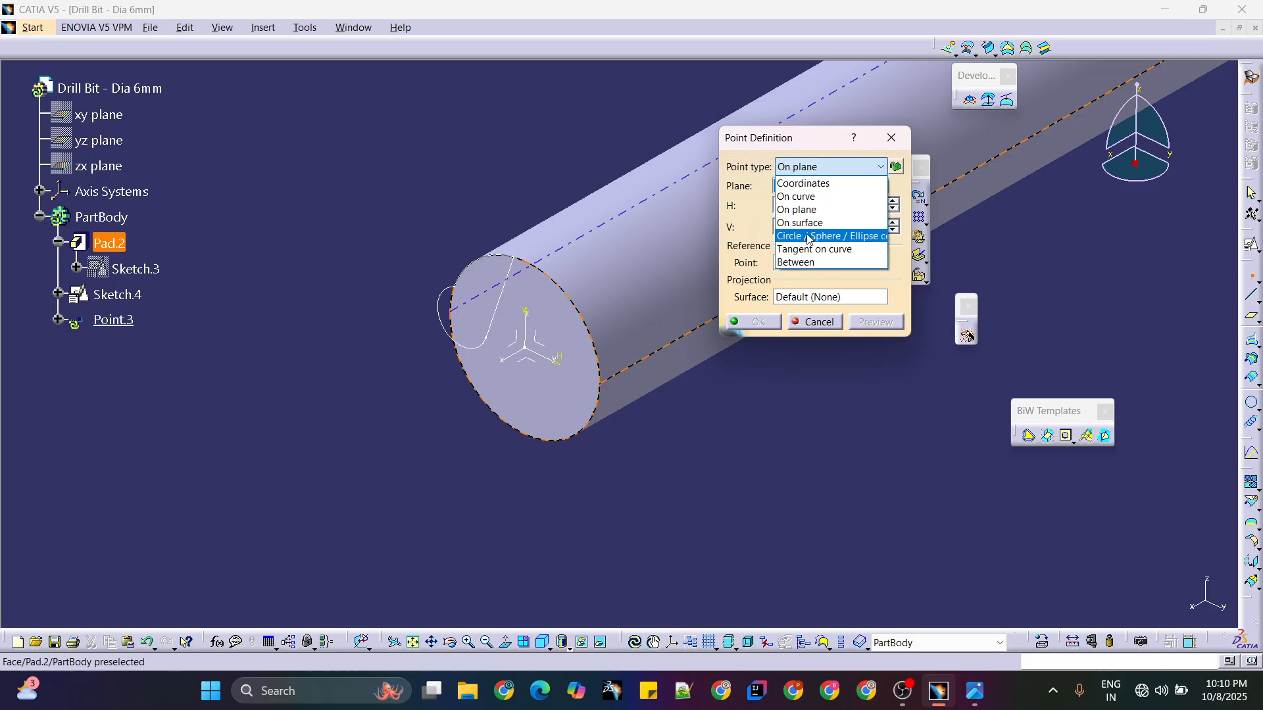
left_click(808, 236)
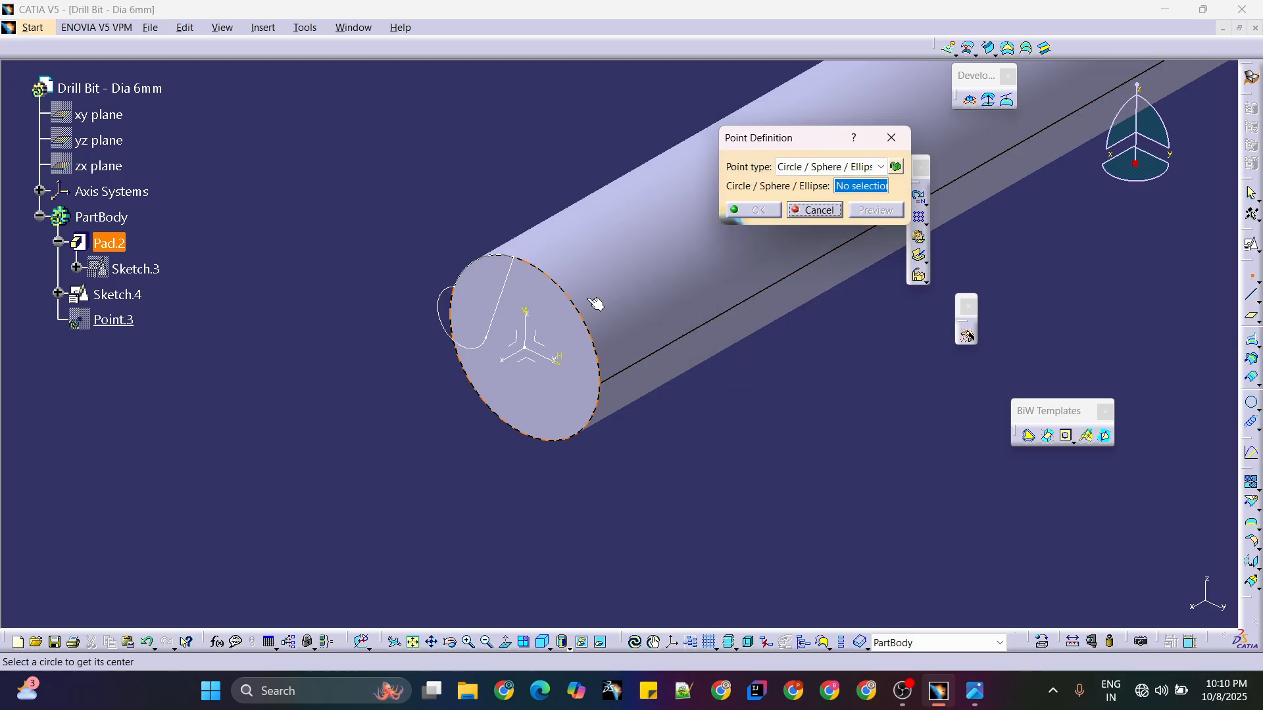
left_click(585, 313)
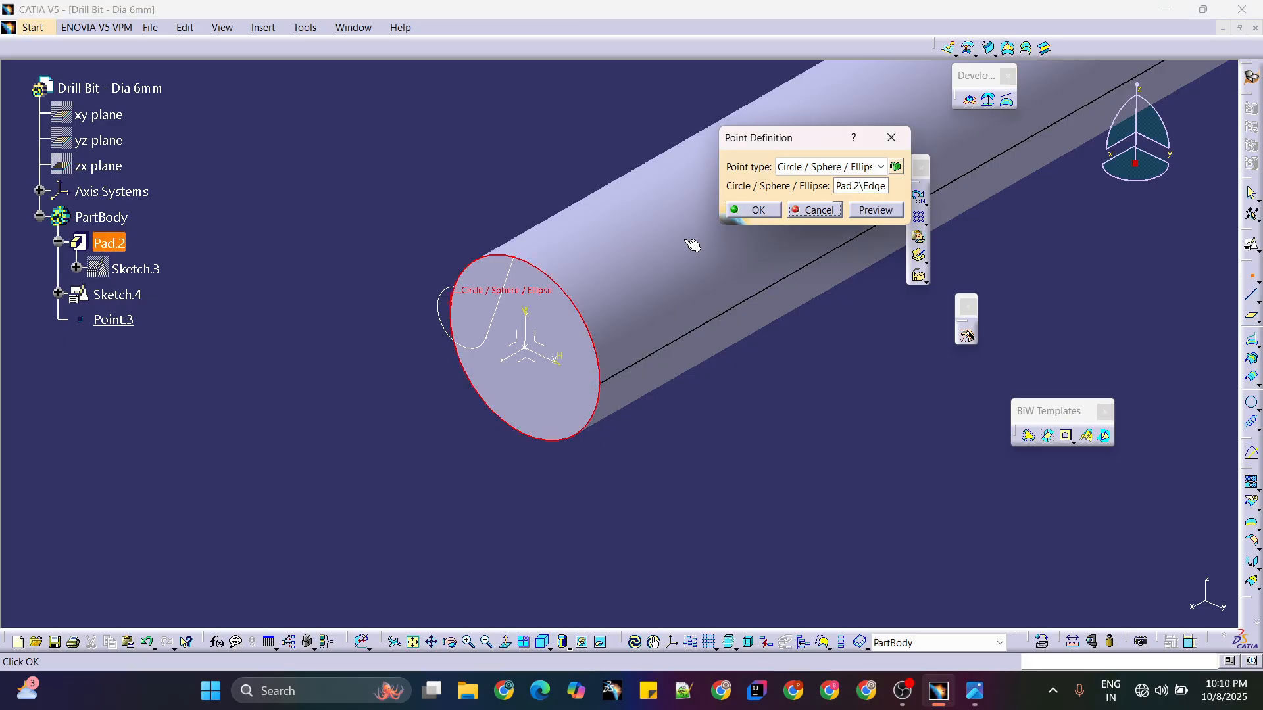
left_click(819, 211)
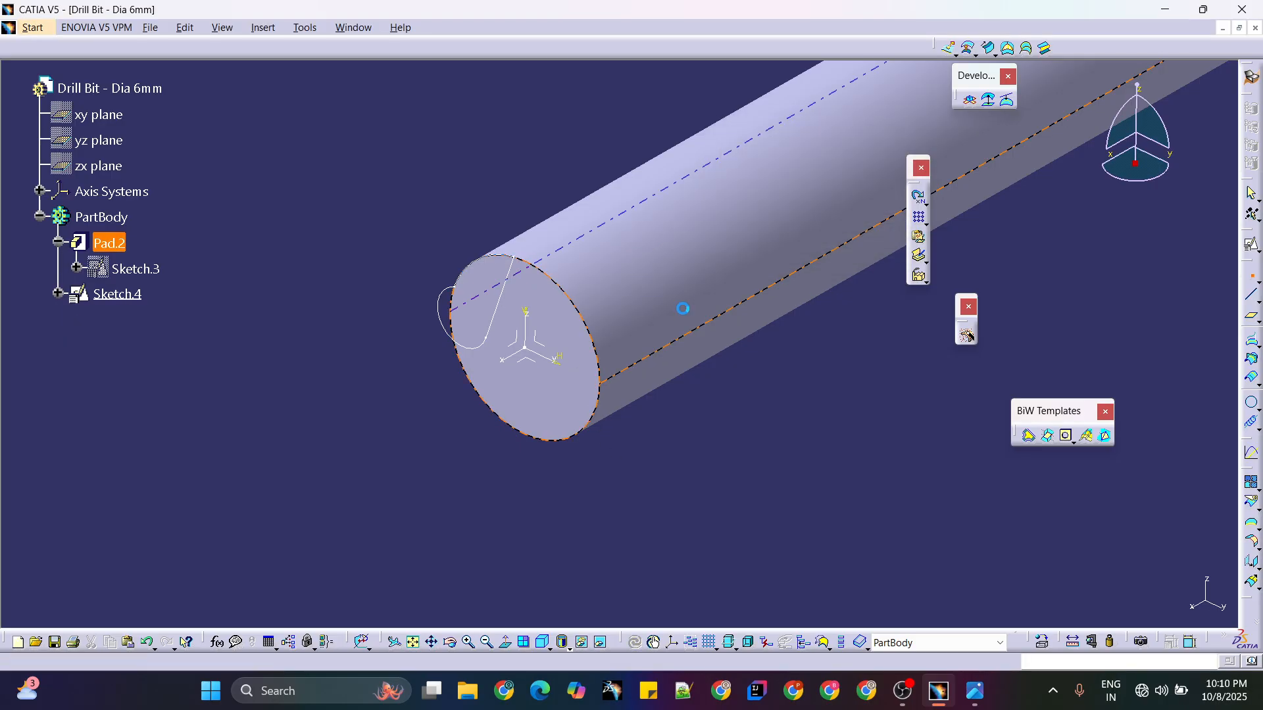
- Try defining a point at the rod's front face using the on-curve, circle-centre and on-surface point types
left_click(1251, 276)
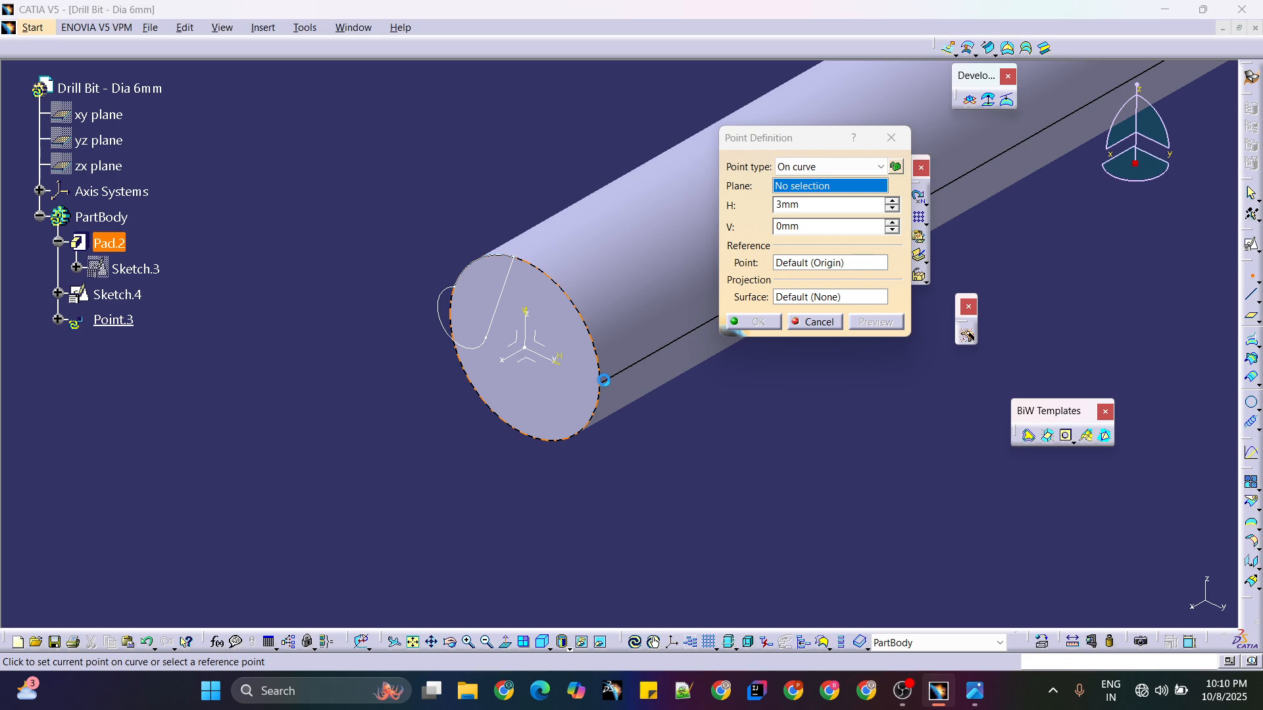
left_click(596, 368)
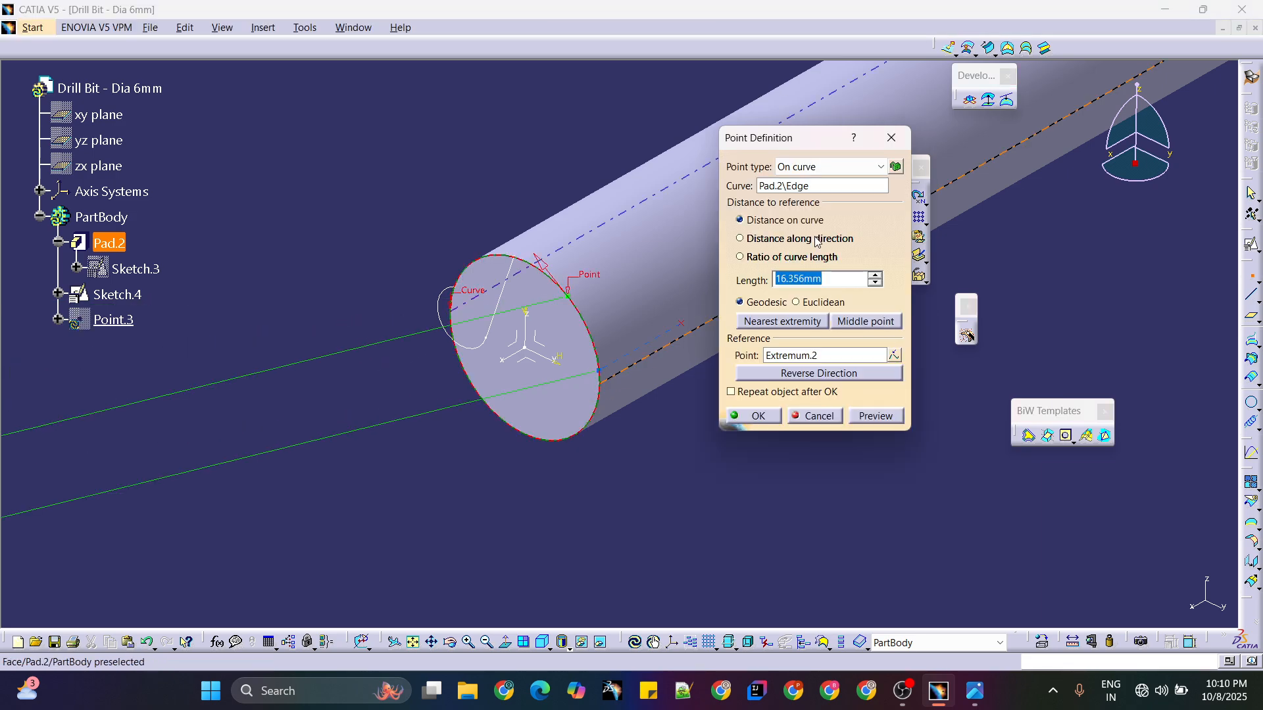
left_click(828, 167)
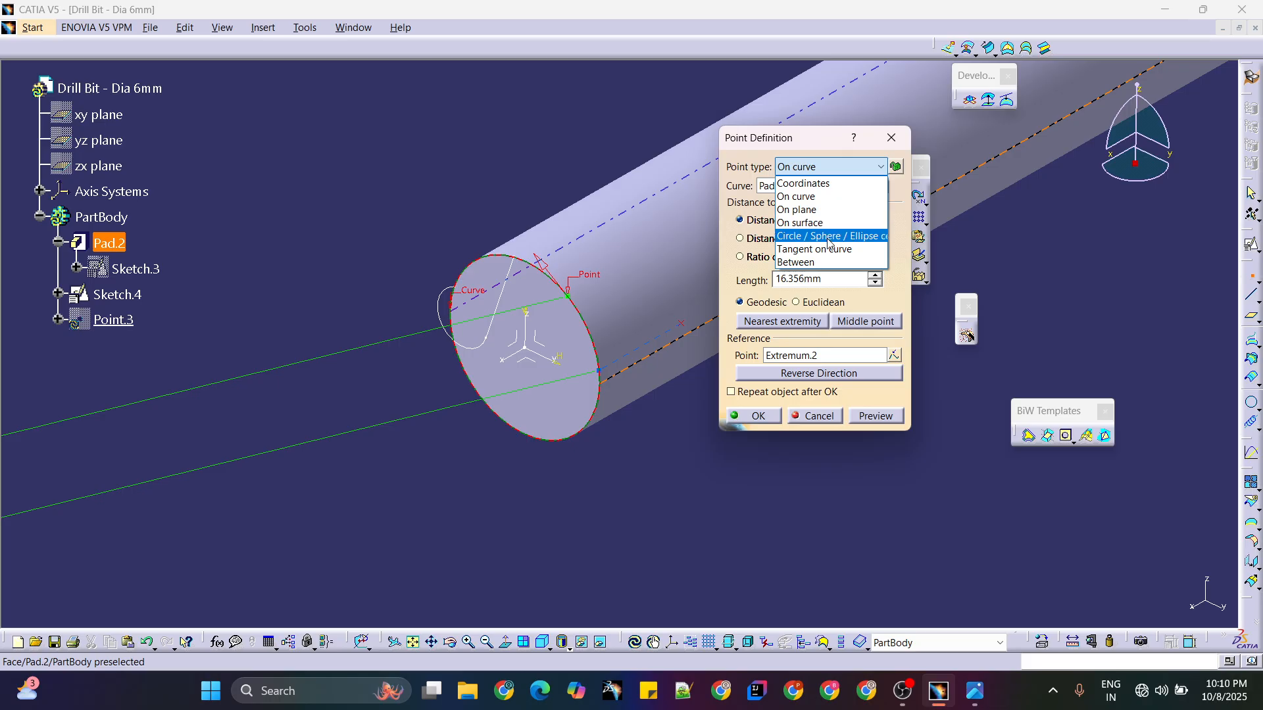
left_click(826, 237)
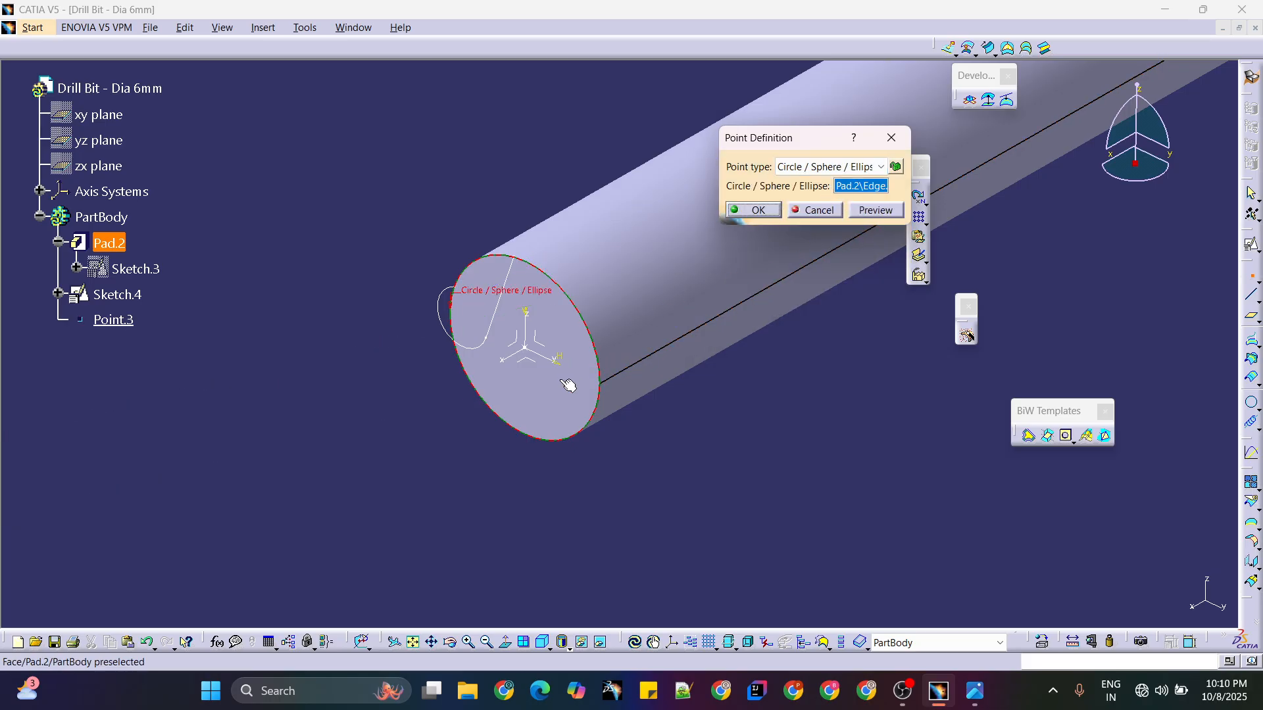
left_click(599, 370)
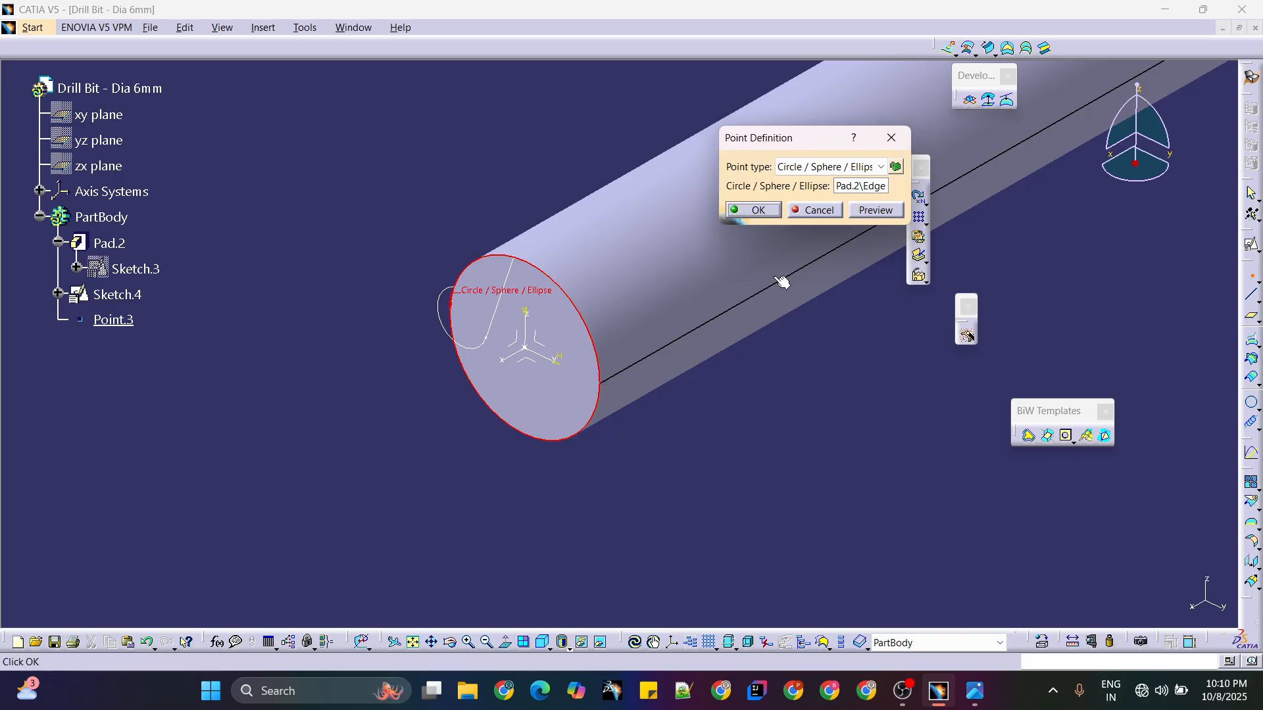
left_click(842, 171)
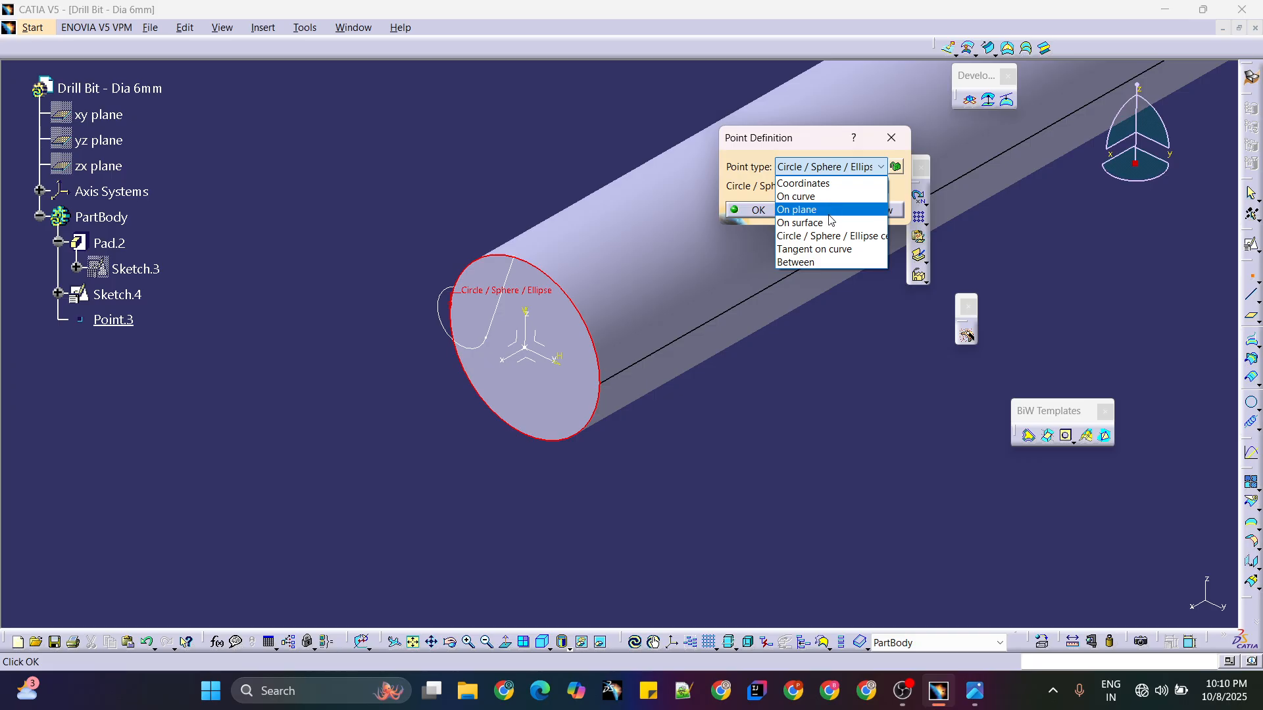
left_click(830, 222)
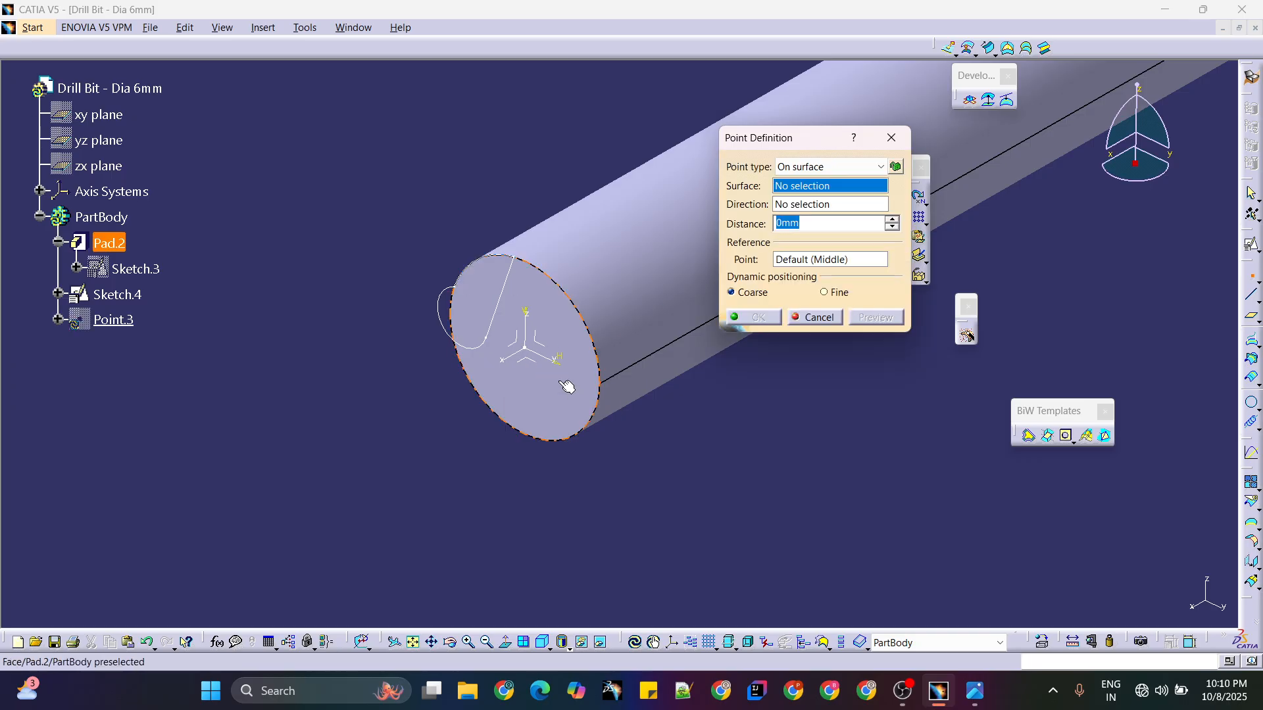
left_click(561, 321)
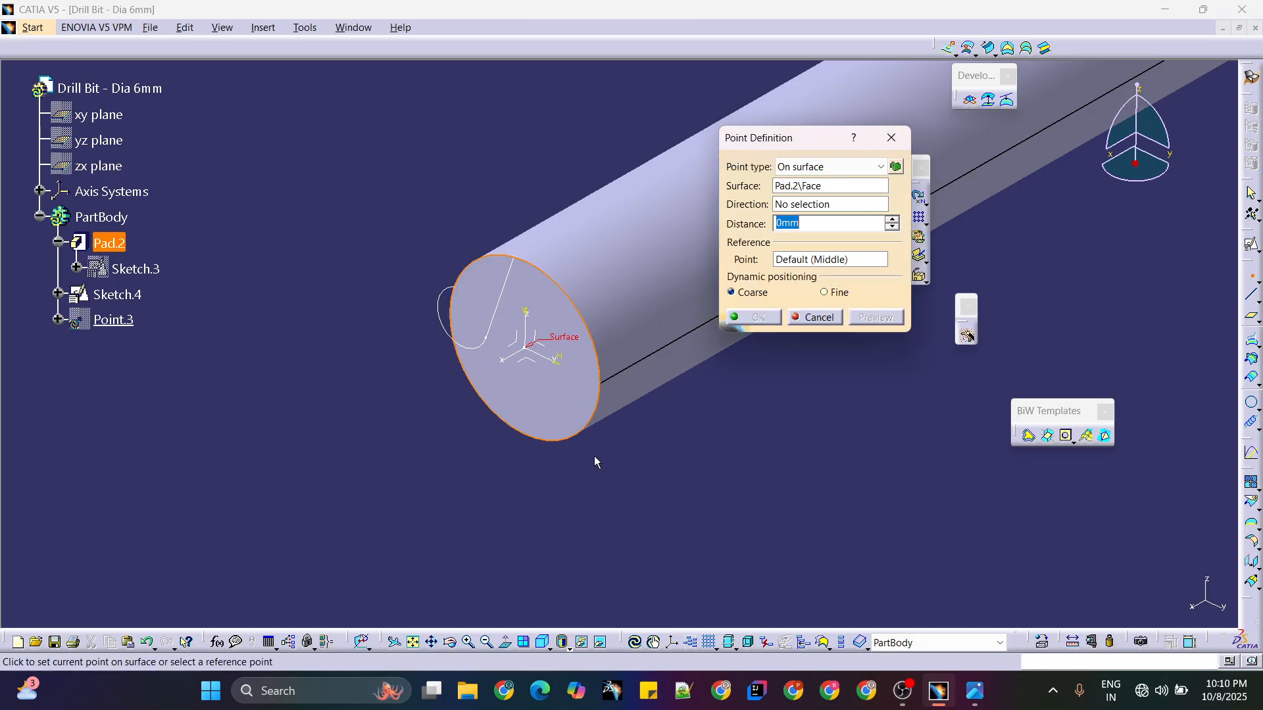
left_click(597, 387)
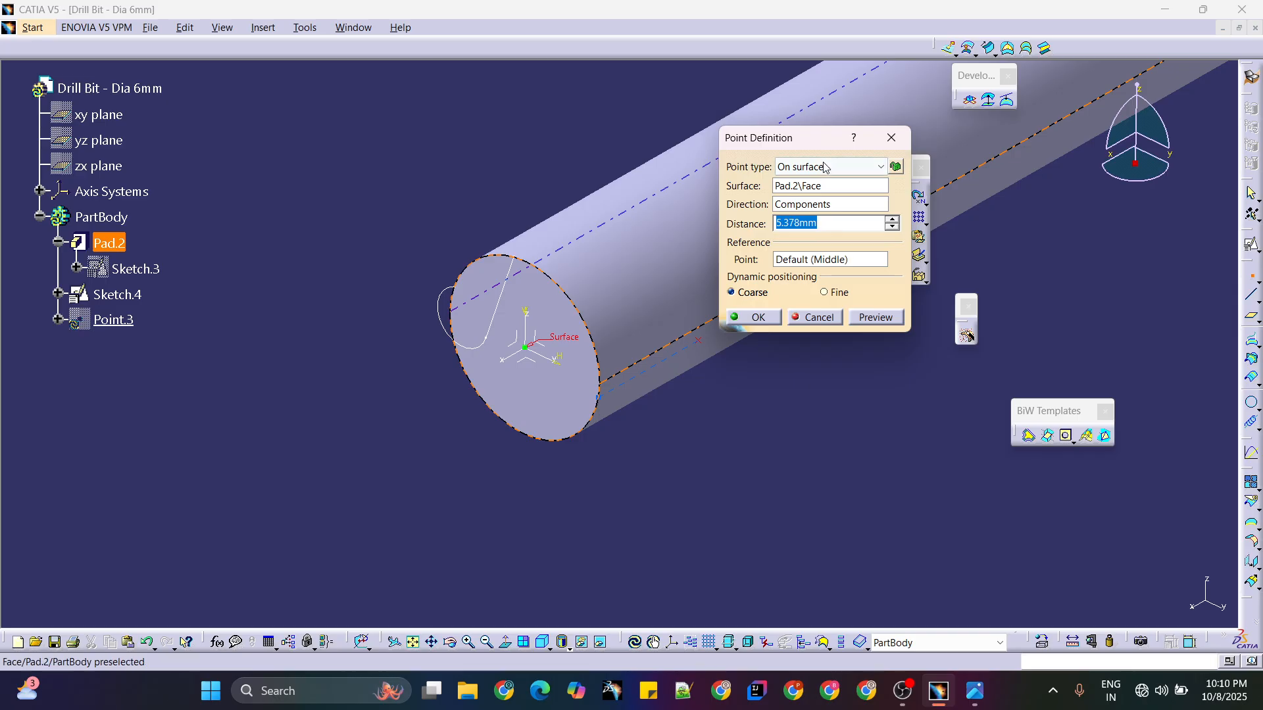
left_click(880, 167)
left_click(820, 196)
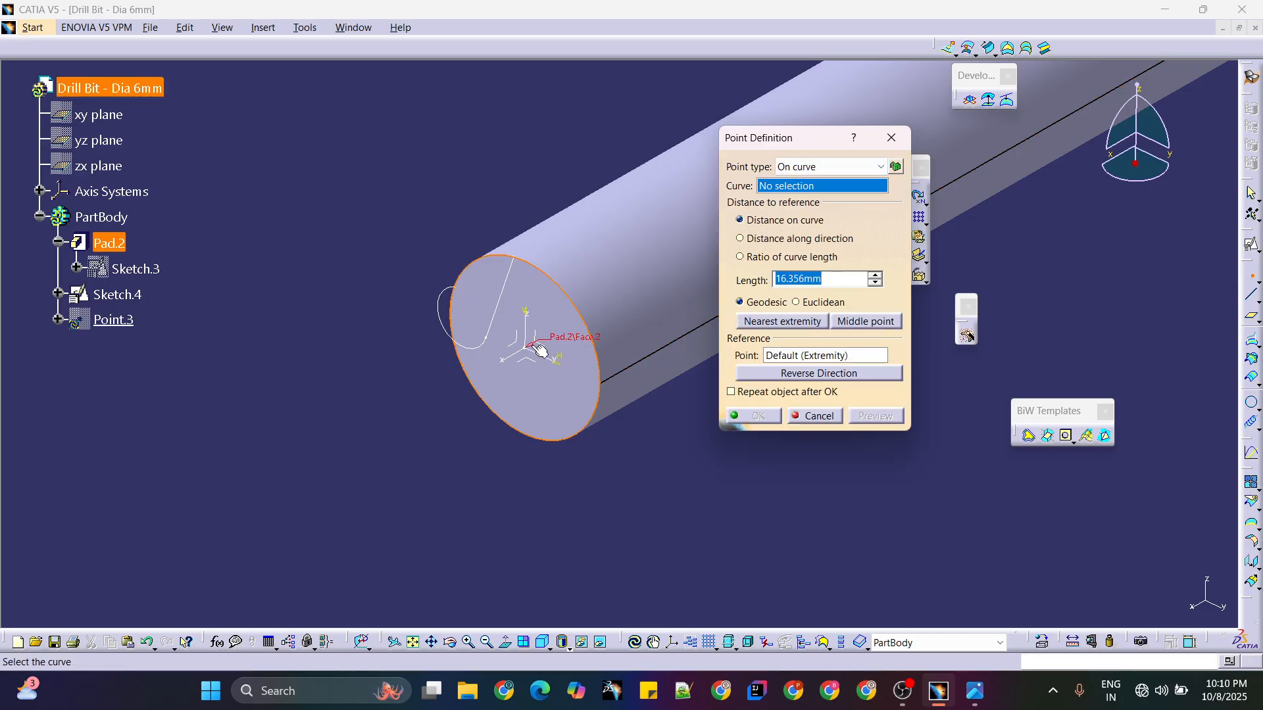
- Create a point in the plane of the rod's front face at H 3 mm and V 0 mm
left_click(593, 374)
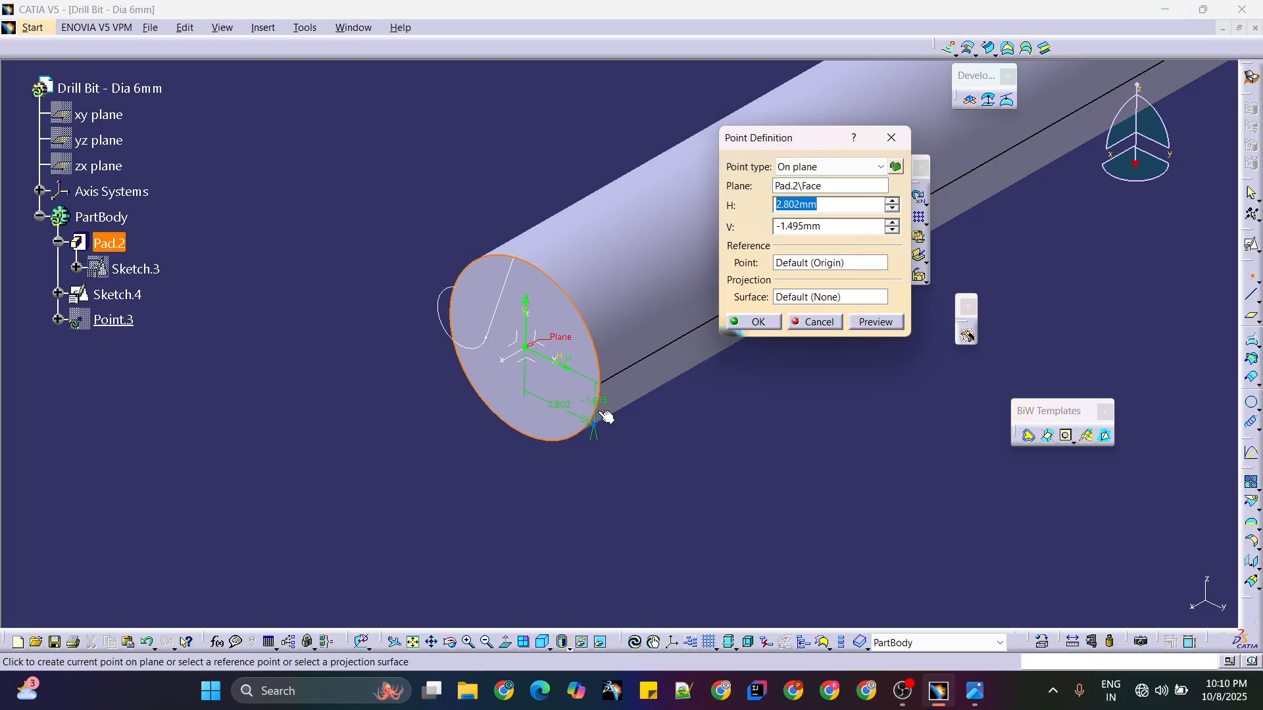
left_click(578, 506)
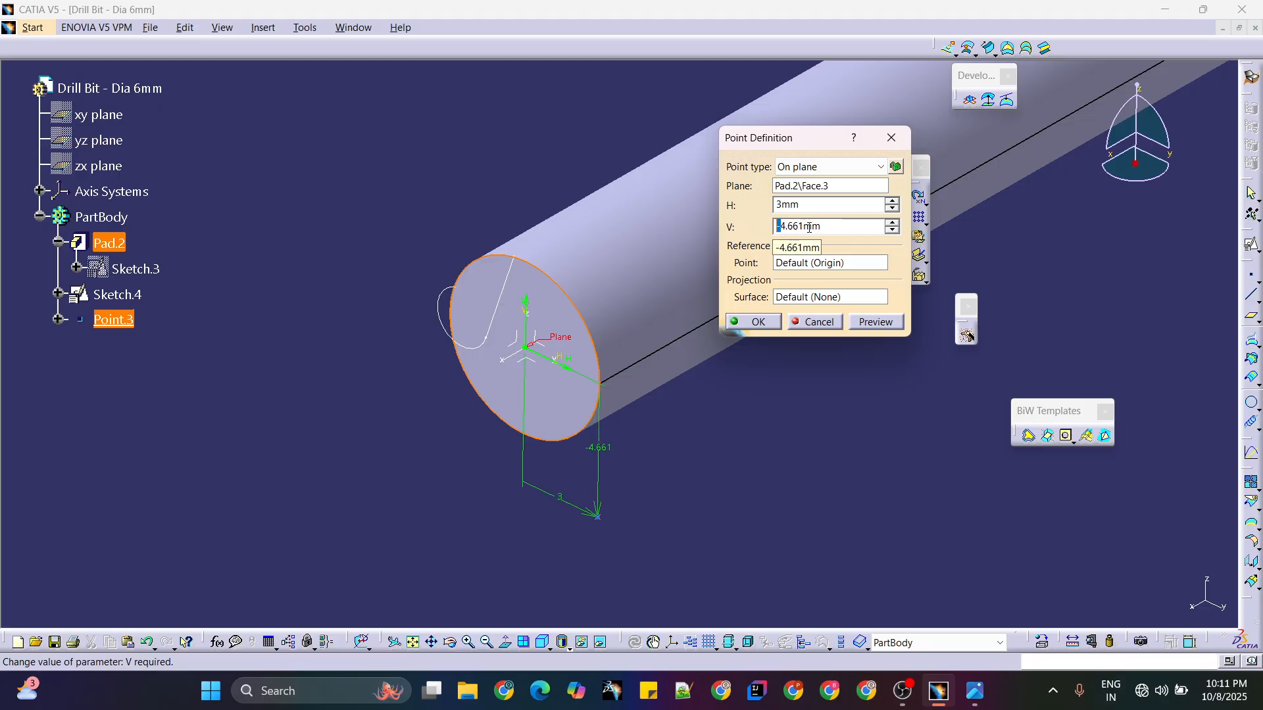
type("0")
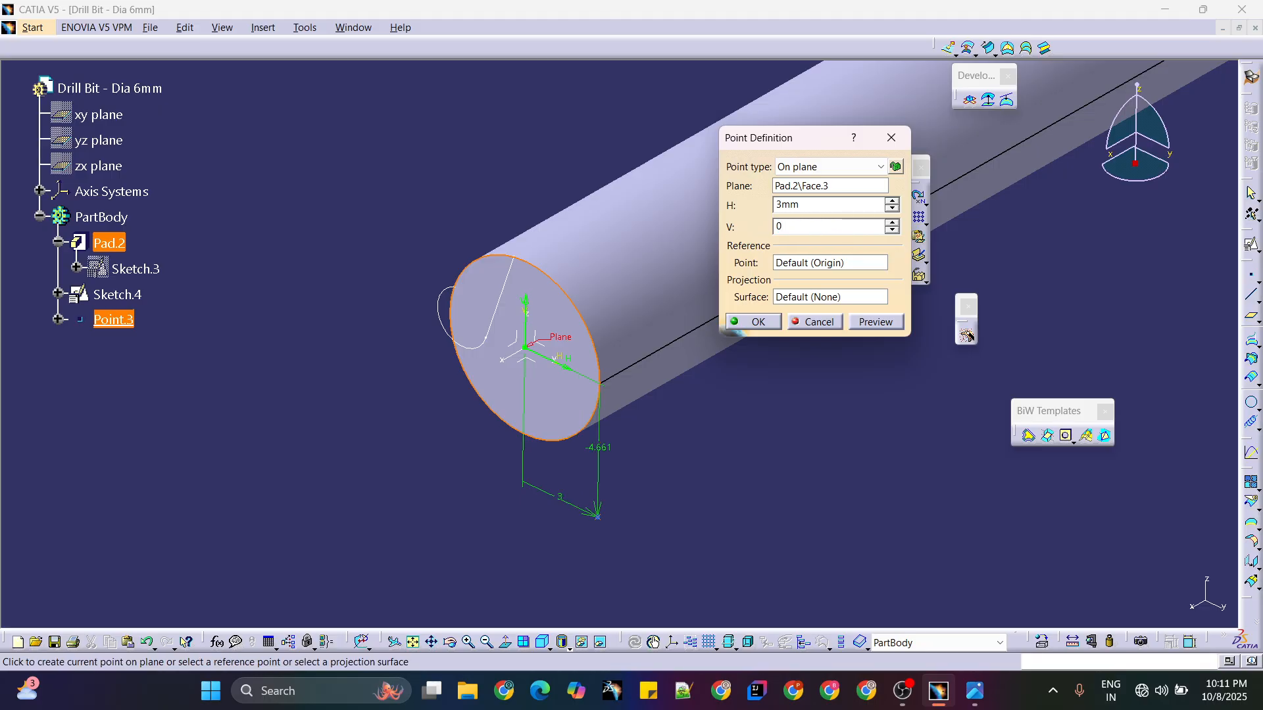
key("Return")
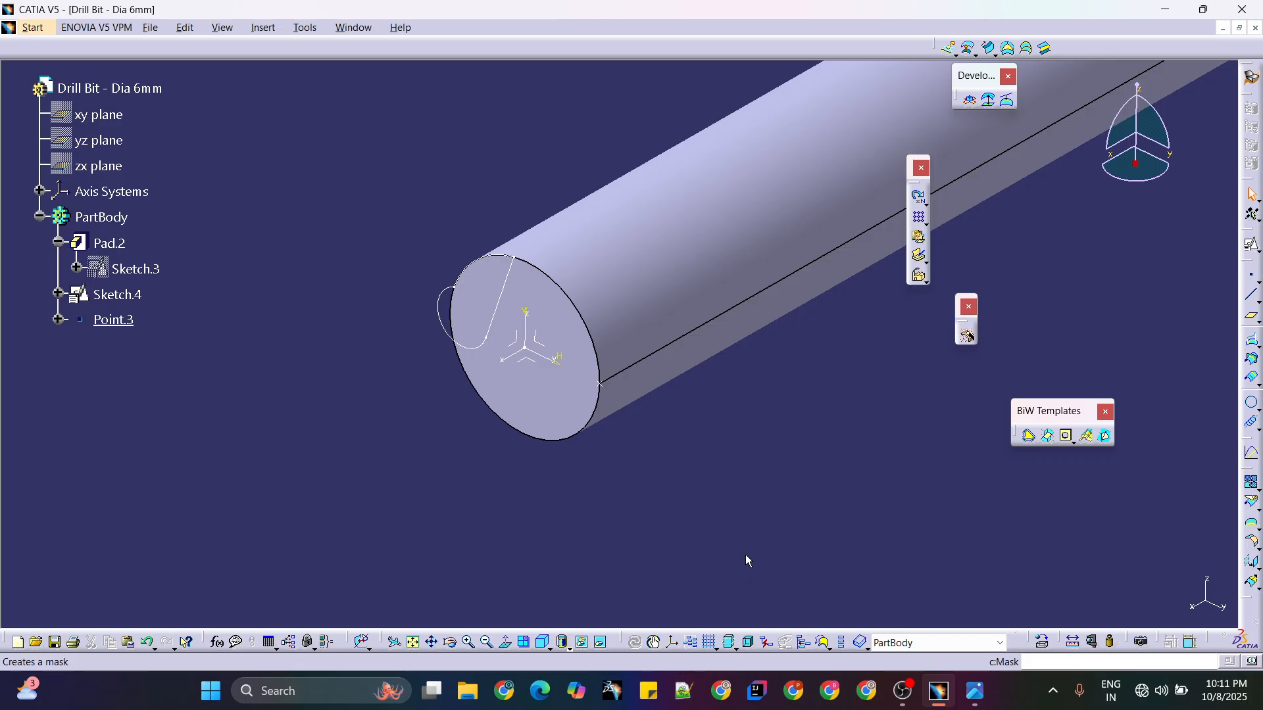
middle_click_drag(747, 557, 643, 443)
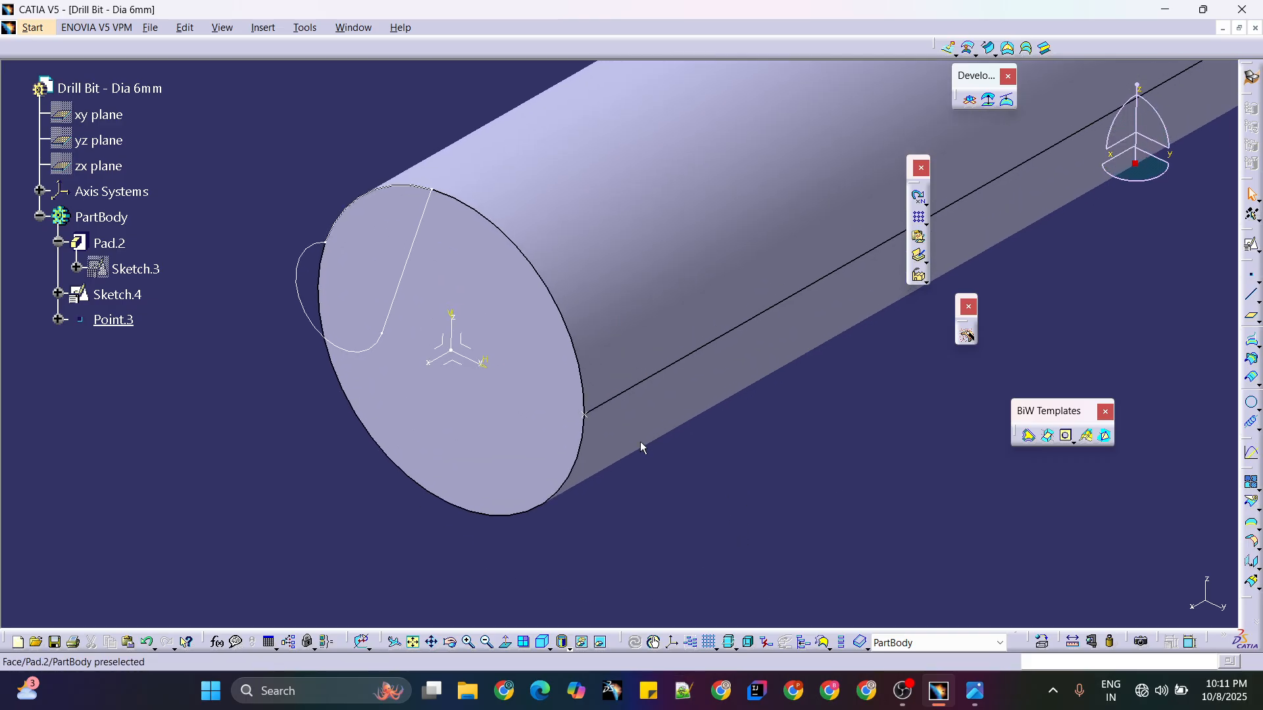
left_click(587, 418)
middle_click_drag(808, 507, 667, 414)
left_click(667, 410)
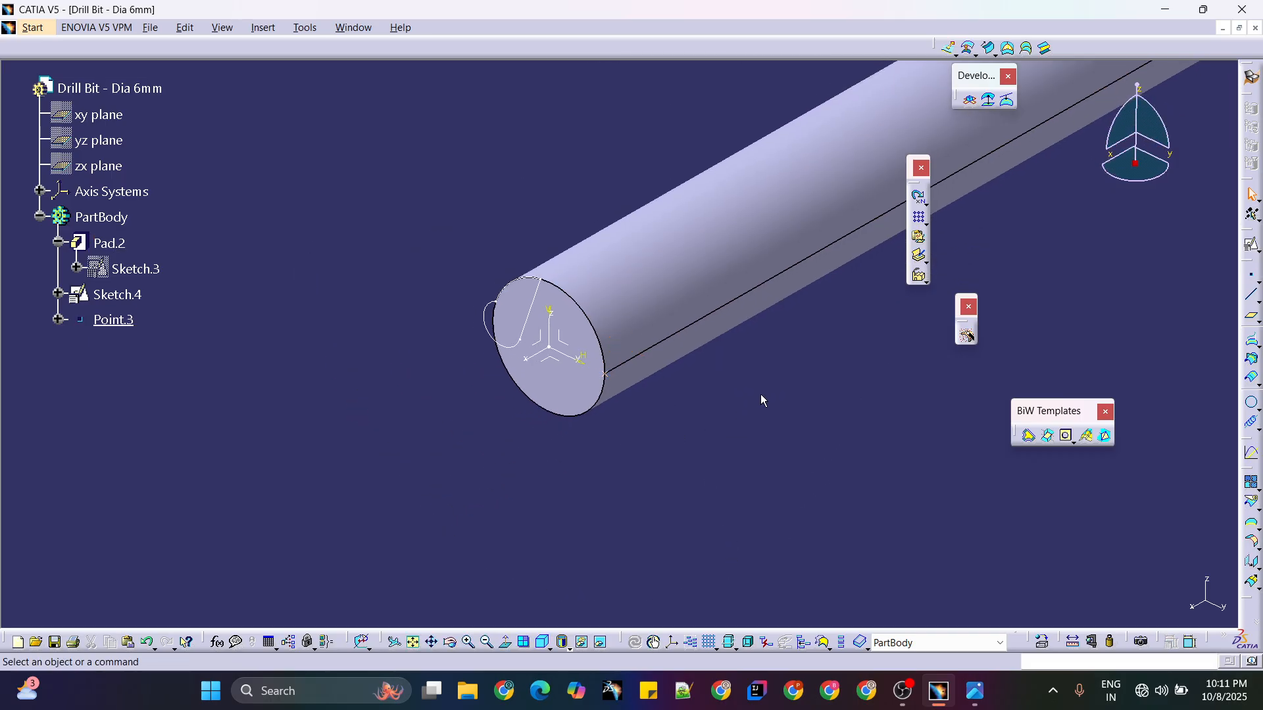
middle_click_drag(760, 394, 648, 440)
left_click(517, 351)
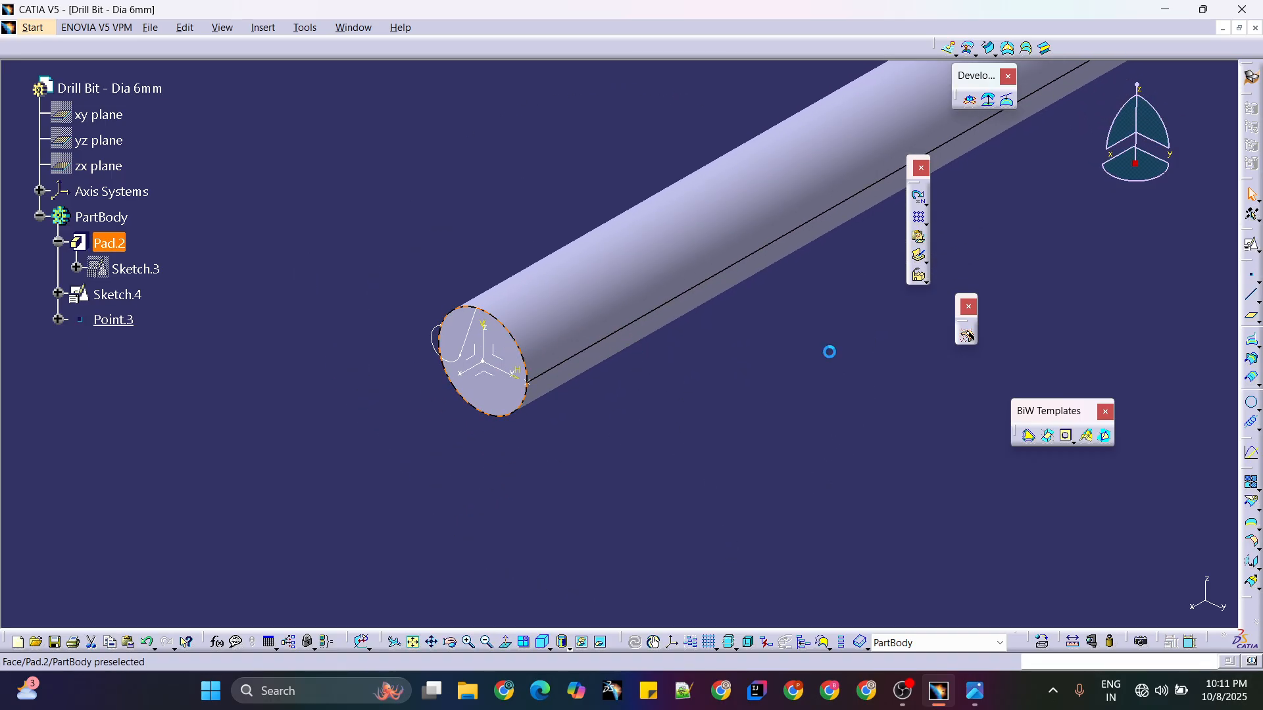
left_click(1250, 246)
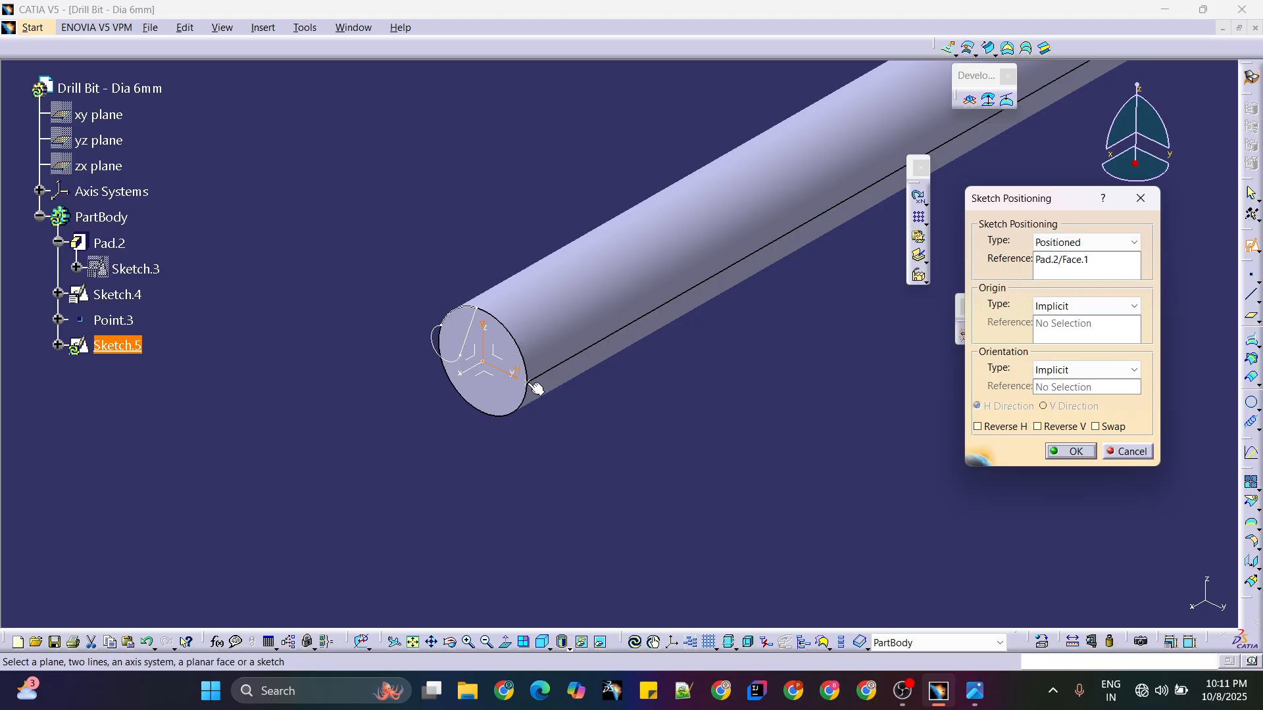
left_click(1140, 198)
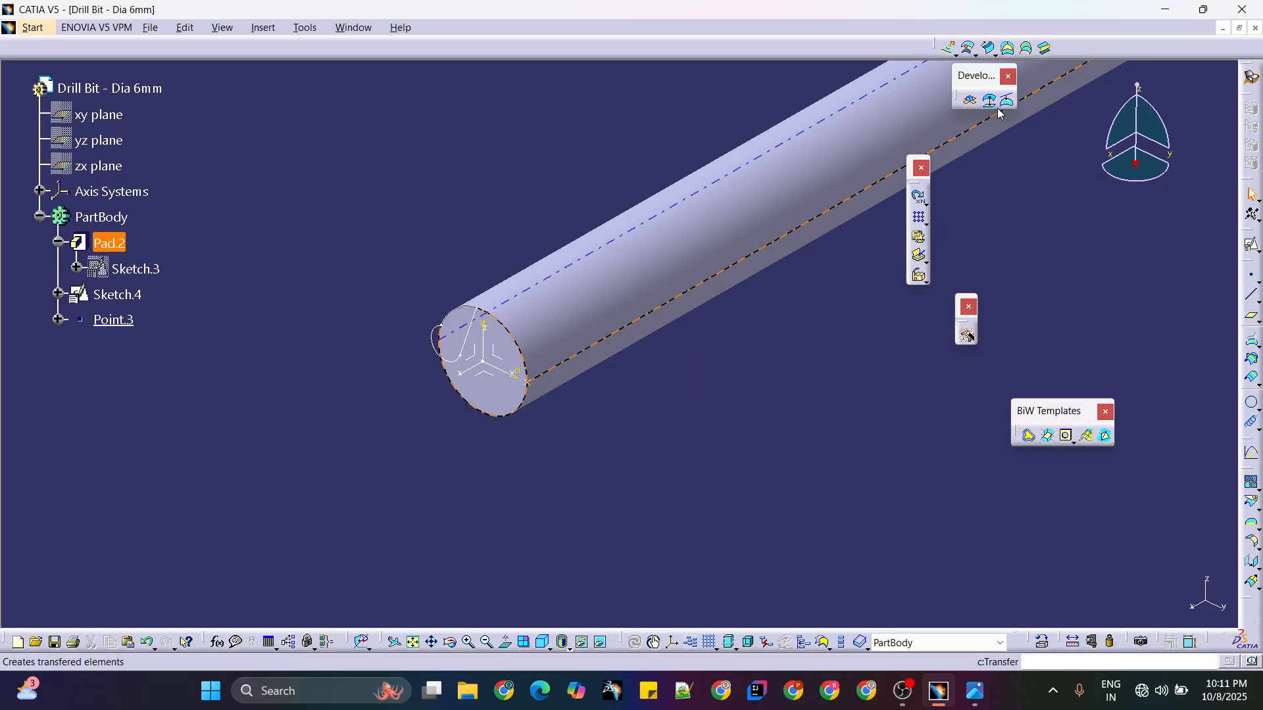
middle_click_drag(496, 140, 465, 151)
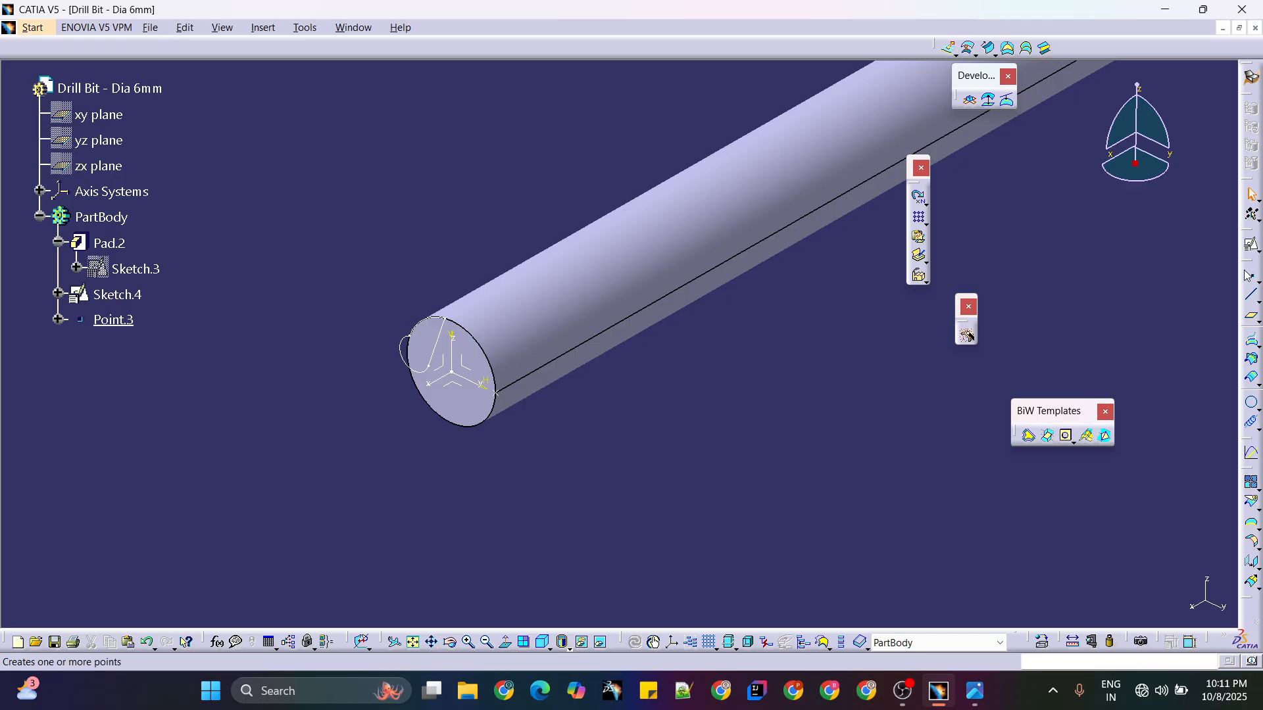
- Detach the Wireframe tool group so it floats over the work area and place the other vertical tool group below it
left_click_drag(1251, 263, 1062, 195)
left_click_drag(1152, 205, 1134, 232)
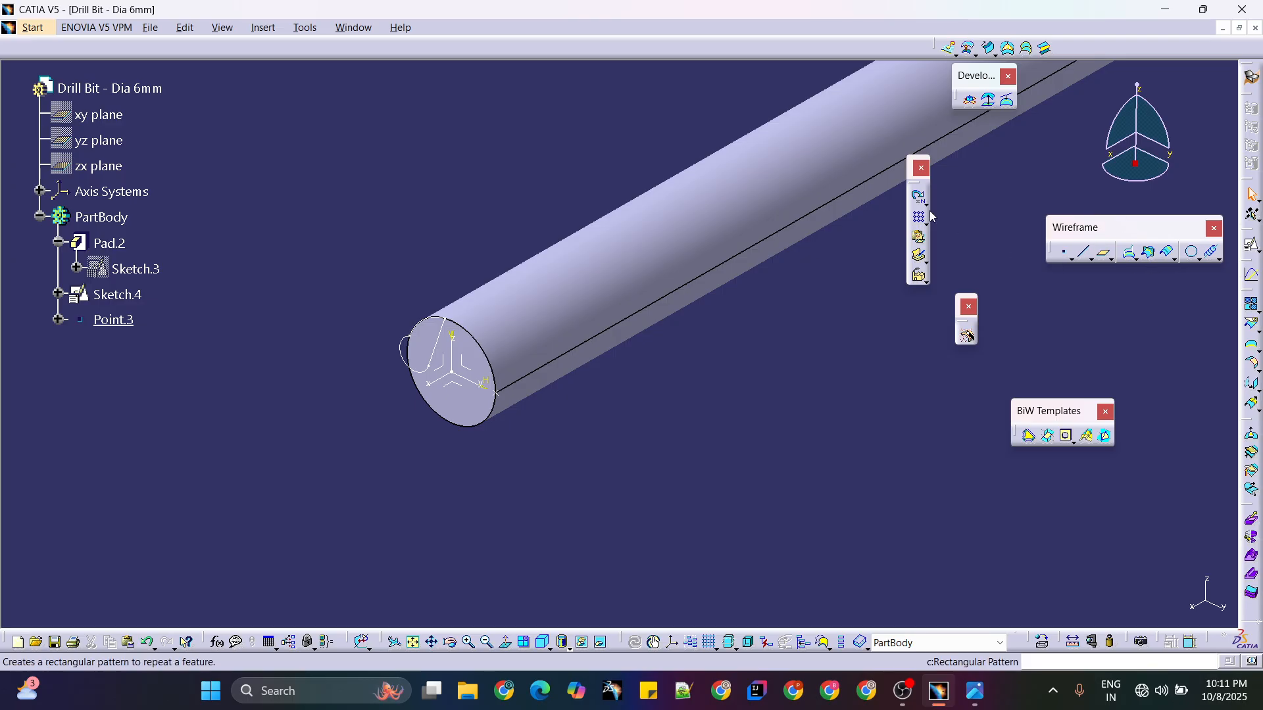
left_click_drag(908, 156, 1151, 292)
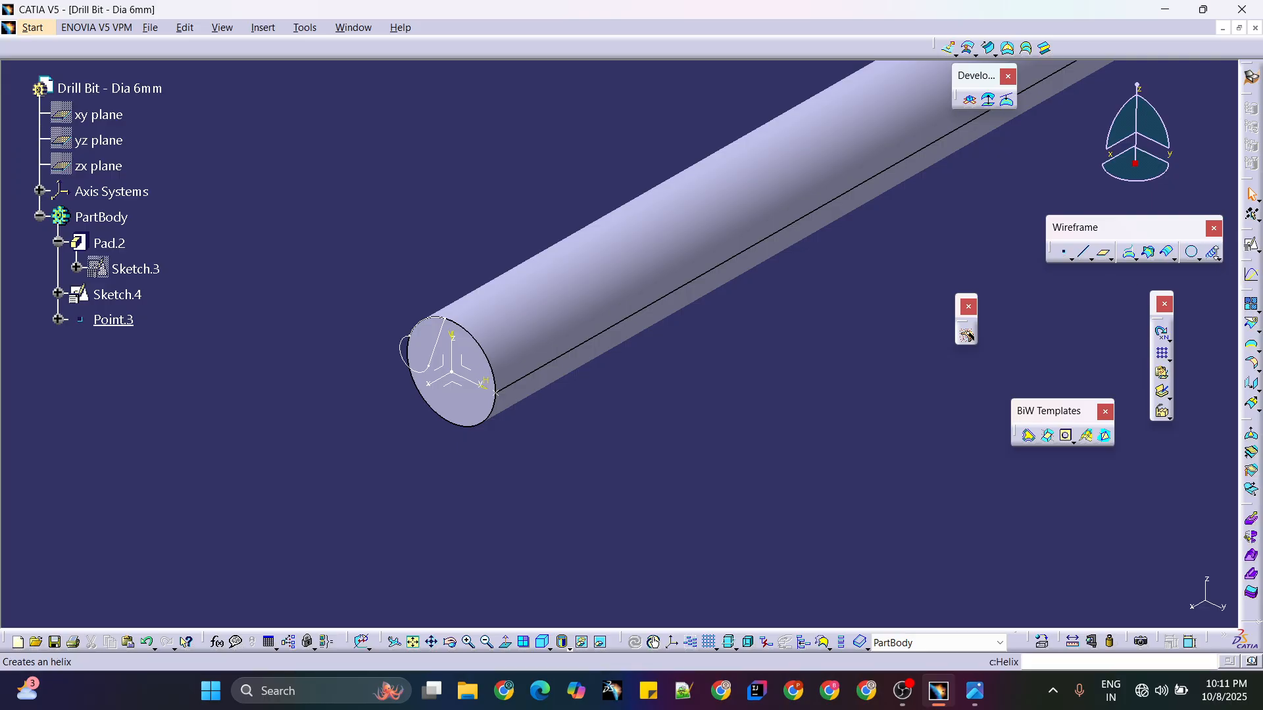
- Set up a helix starting at the point on the end face about the X axis, with its direction reversed to run along the rod
left_click(1210, 254)
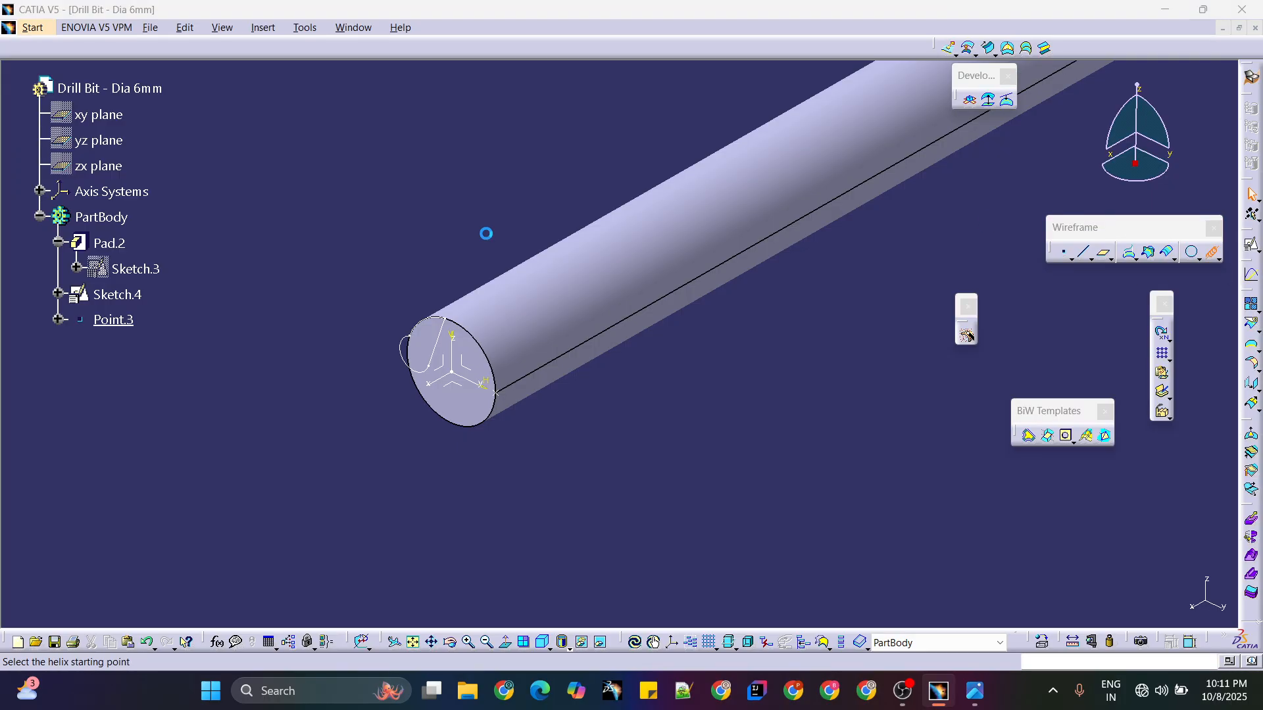
left_click(501, 394)
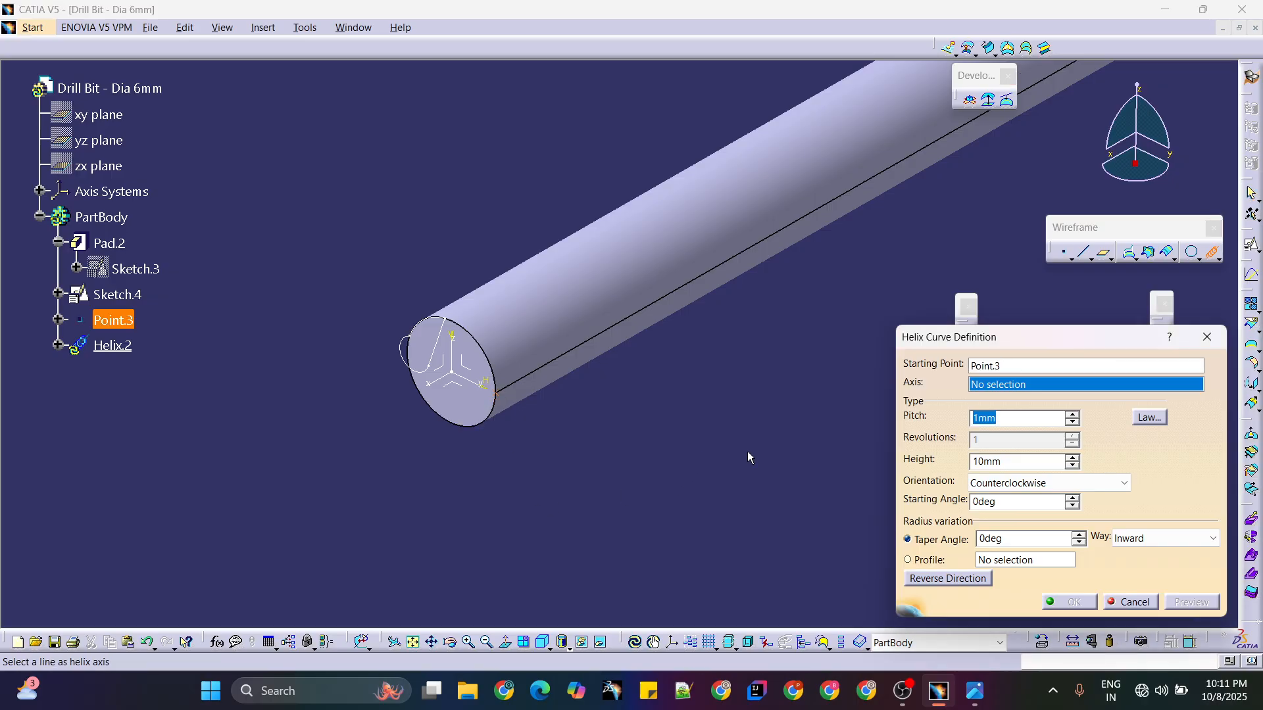
left_click(443, 387)
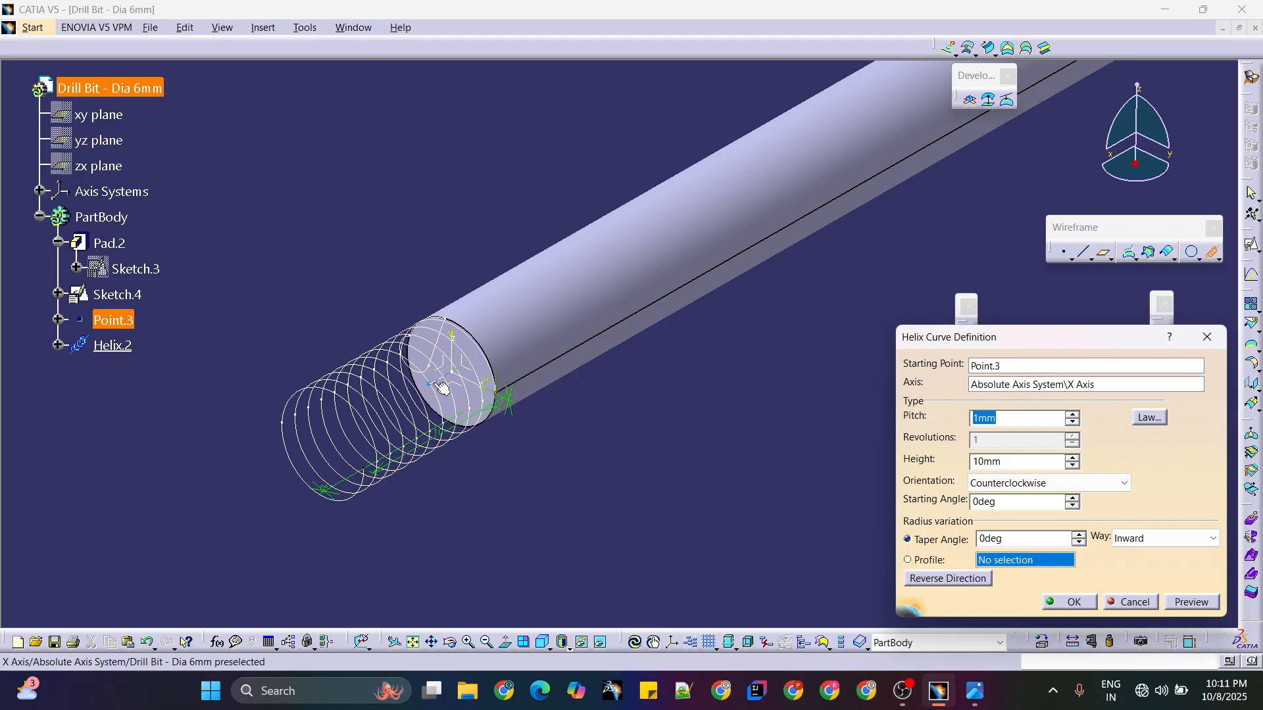
left_click(968, 578)
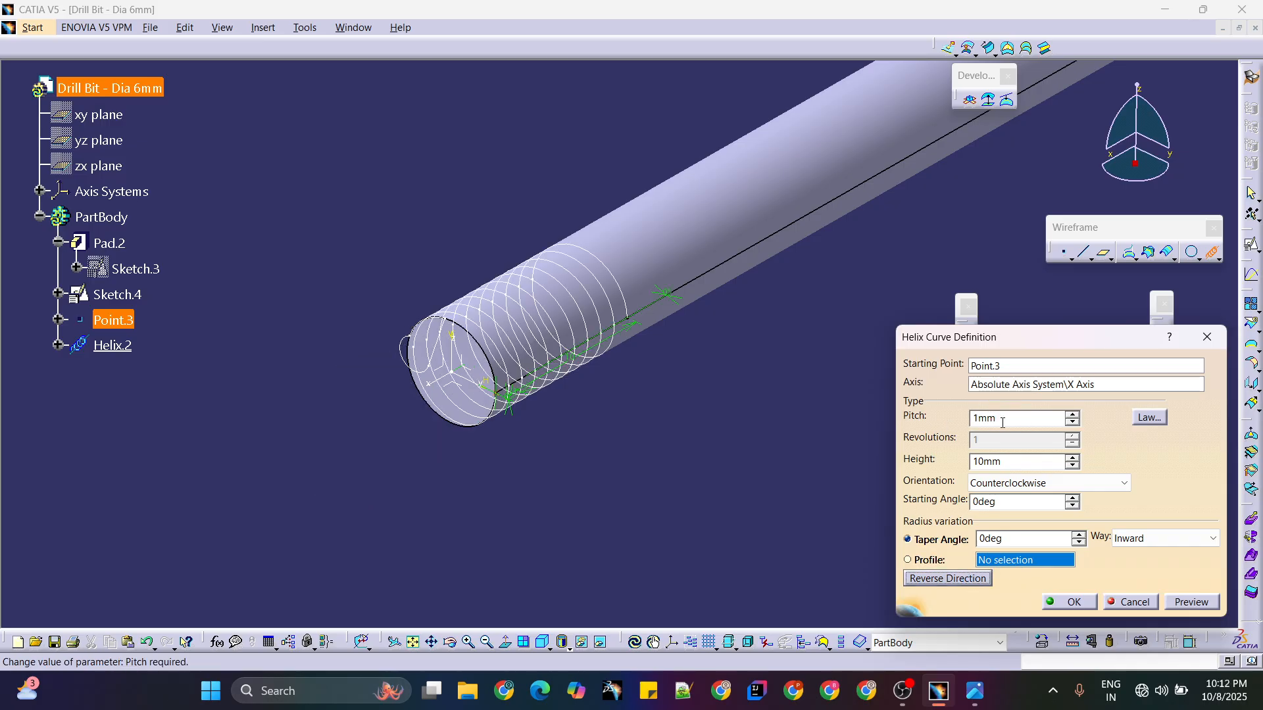
- Set the helix pitch to 25 mm and its height to 60 mm, as in the reference drawing, and create the curve
key("alt+Tab")
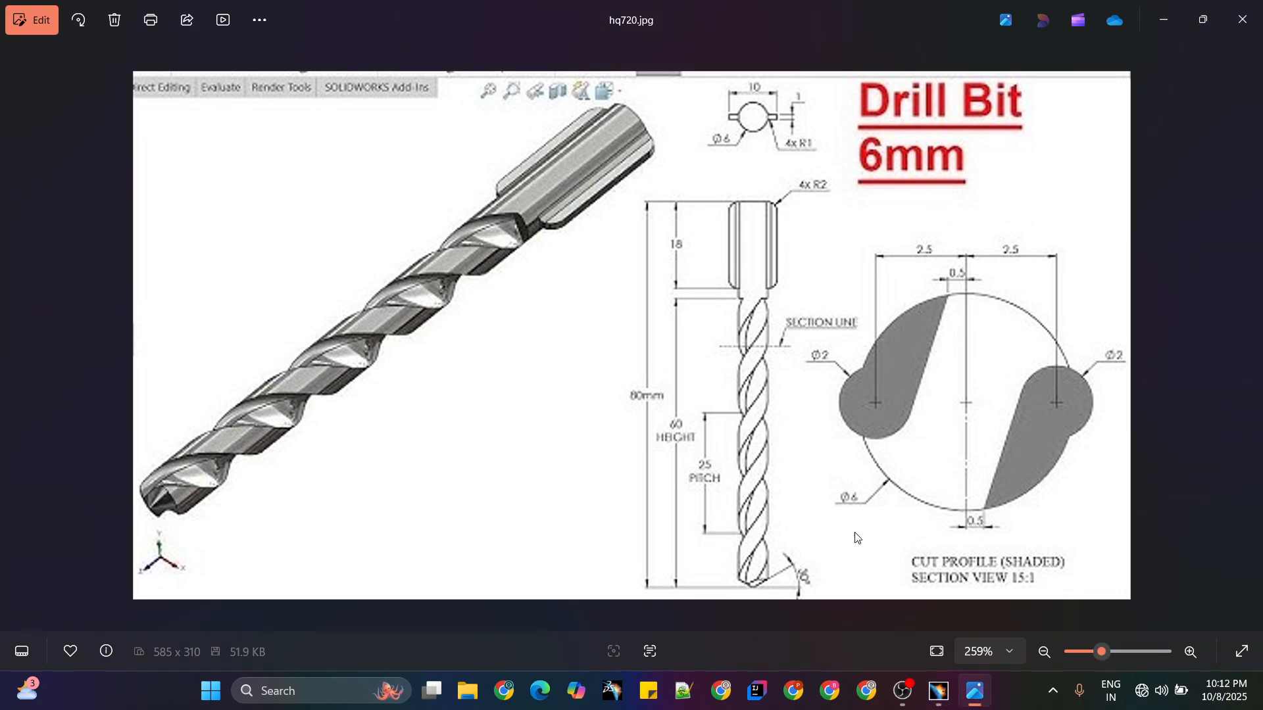
key("alt+Tab")
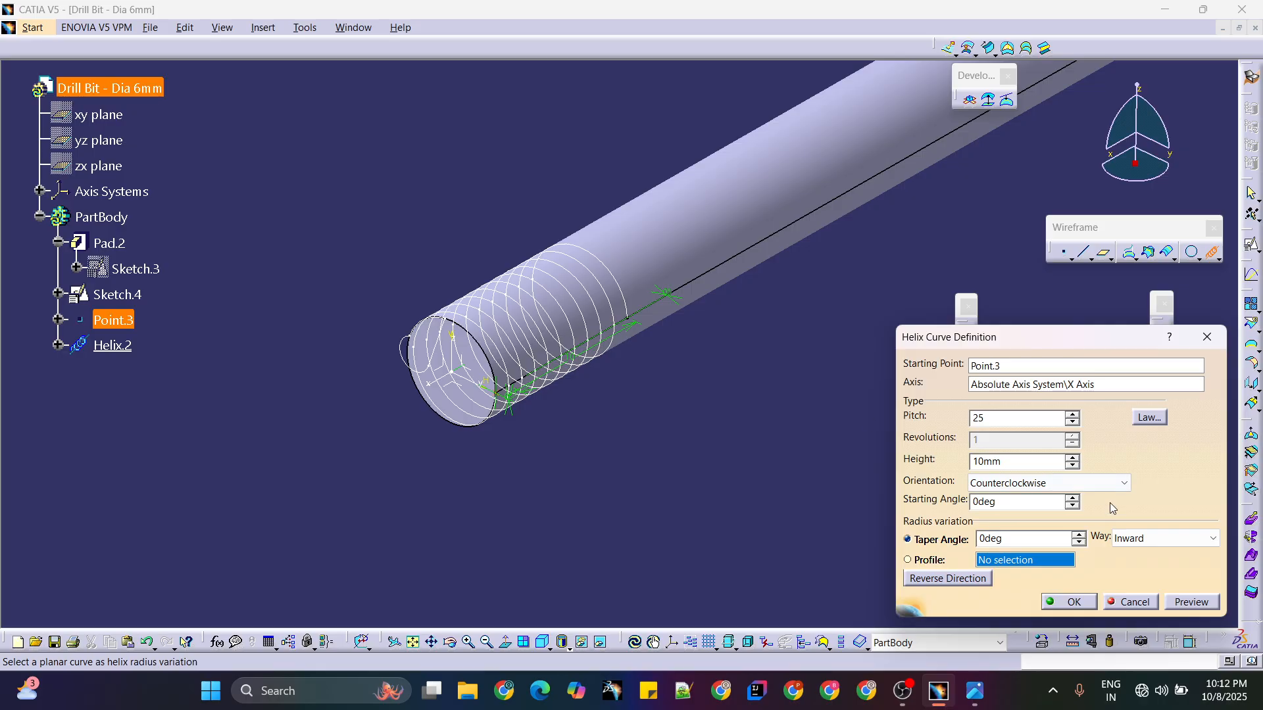
left_click(1031, 465)
key("alt+Tab")
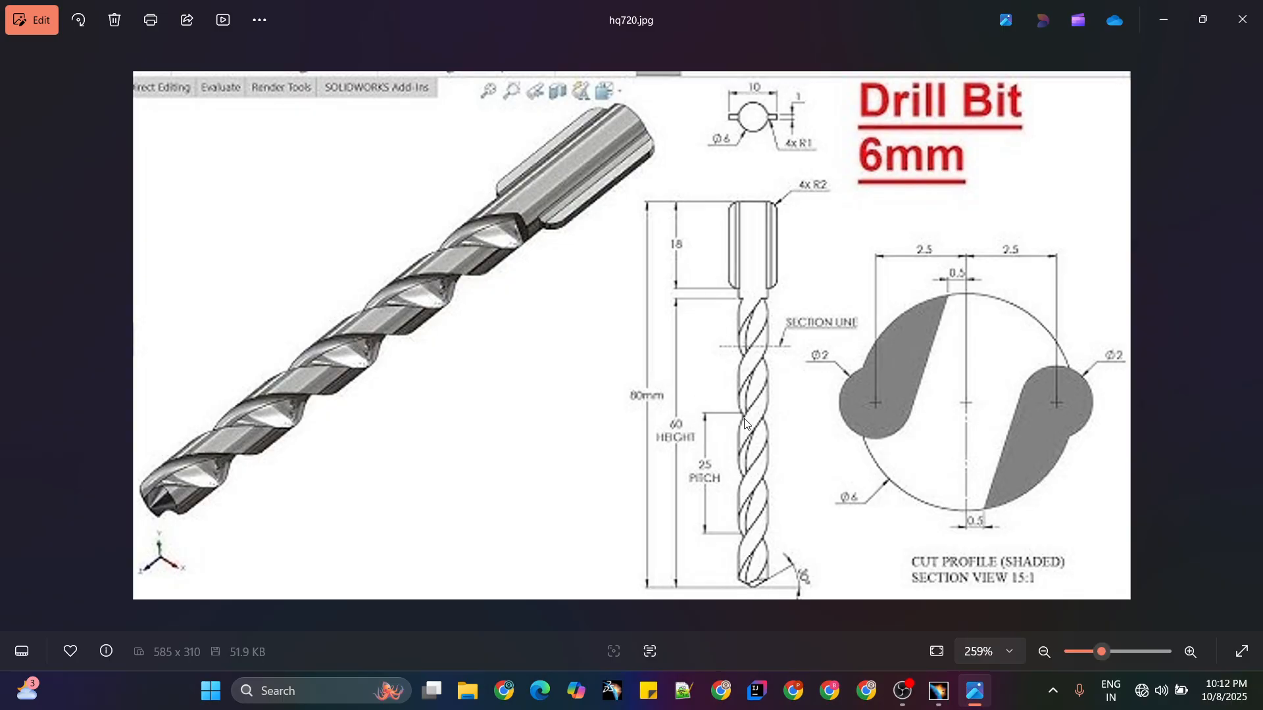
key("alt+Tab")
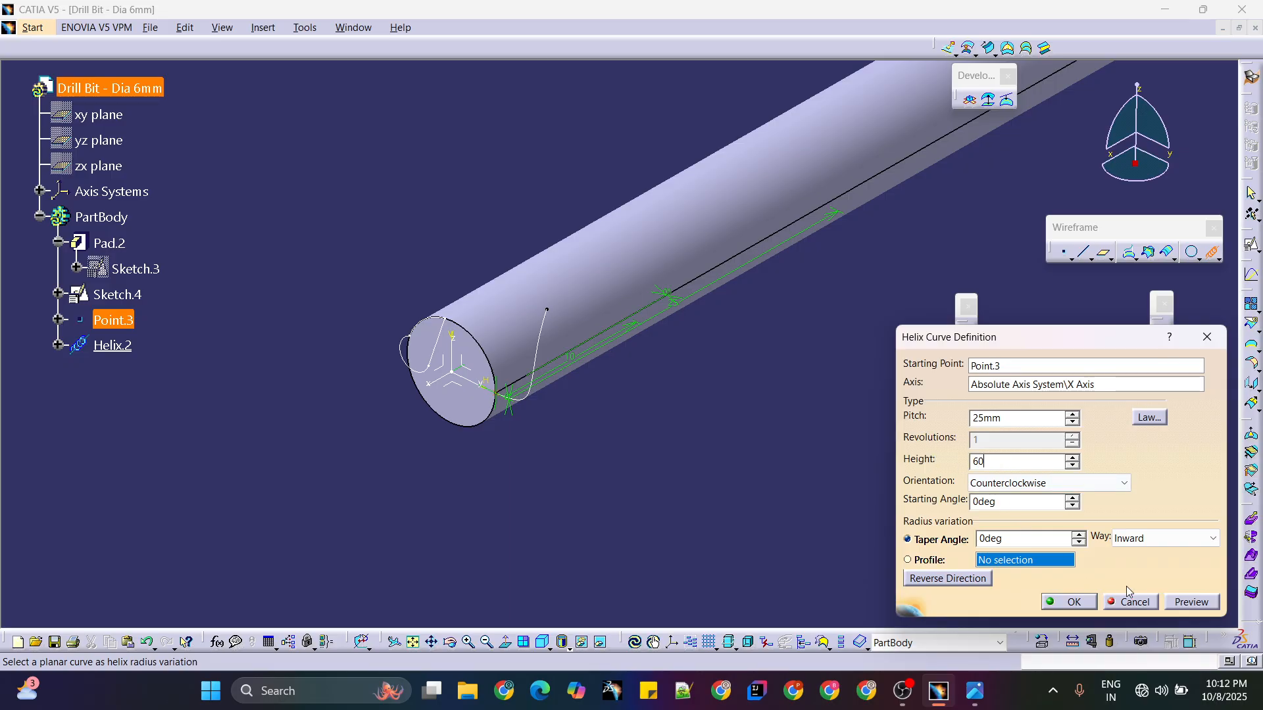
left_click(1180, 603)
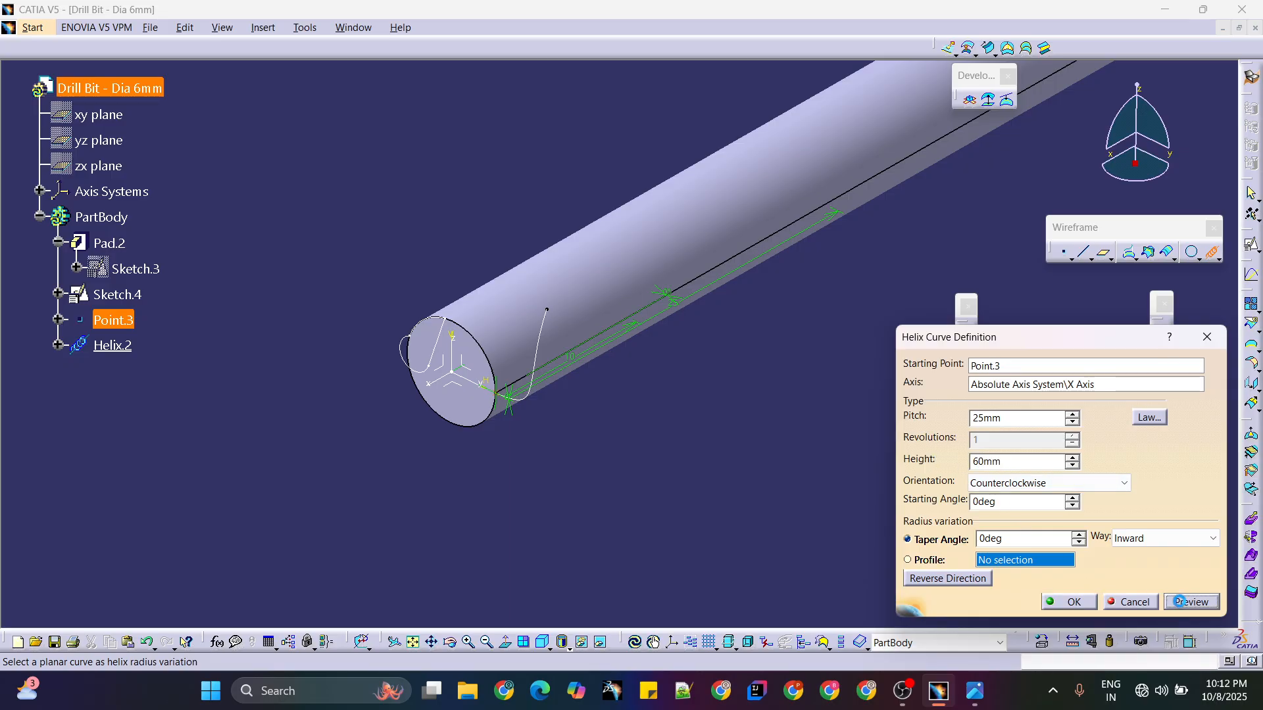
left_click(1068, 601)
- Switch to the Part Design workbench with the rod and its helix in view
mouse_move(688, 400)
middle_mouse_down()
mouse_move(826, 373)
mouse_move(772, 392)
mouse_move(825, 346)
mouse_move(817, 312)
middle_mouse_up()
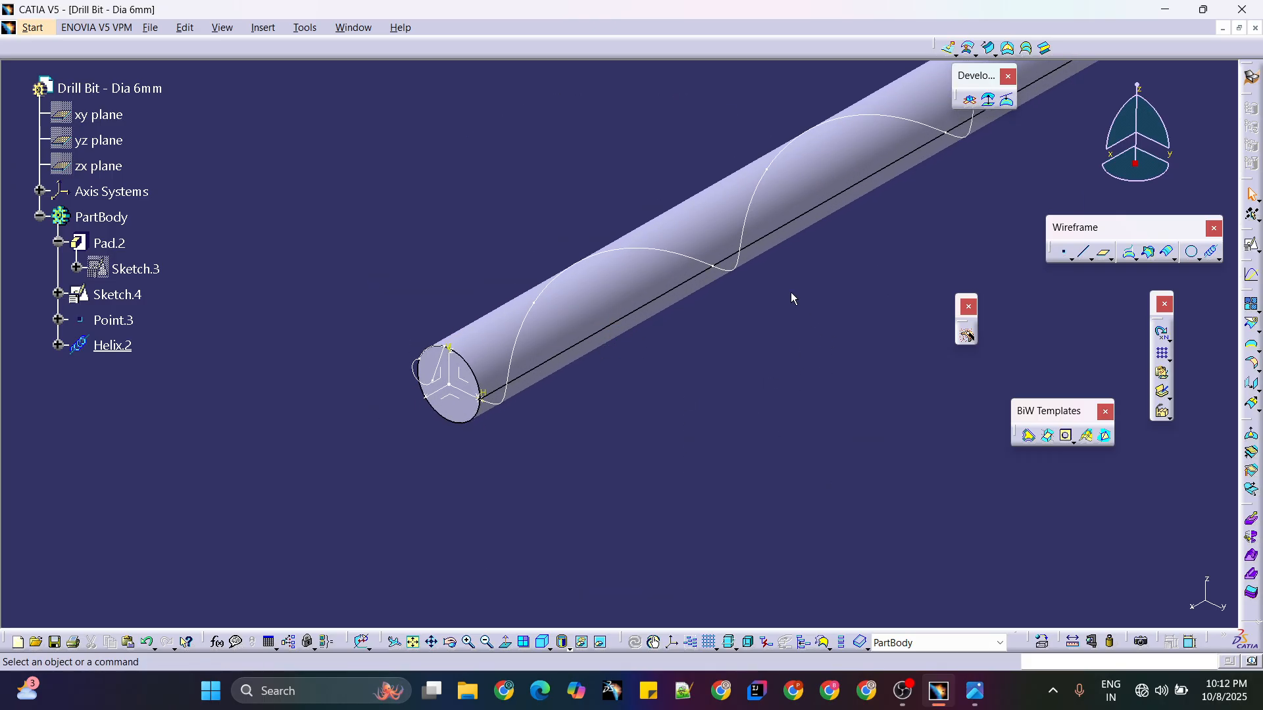
middle_click_drag(573, 333, 517, 359)
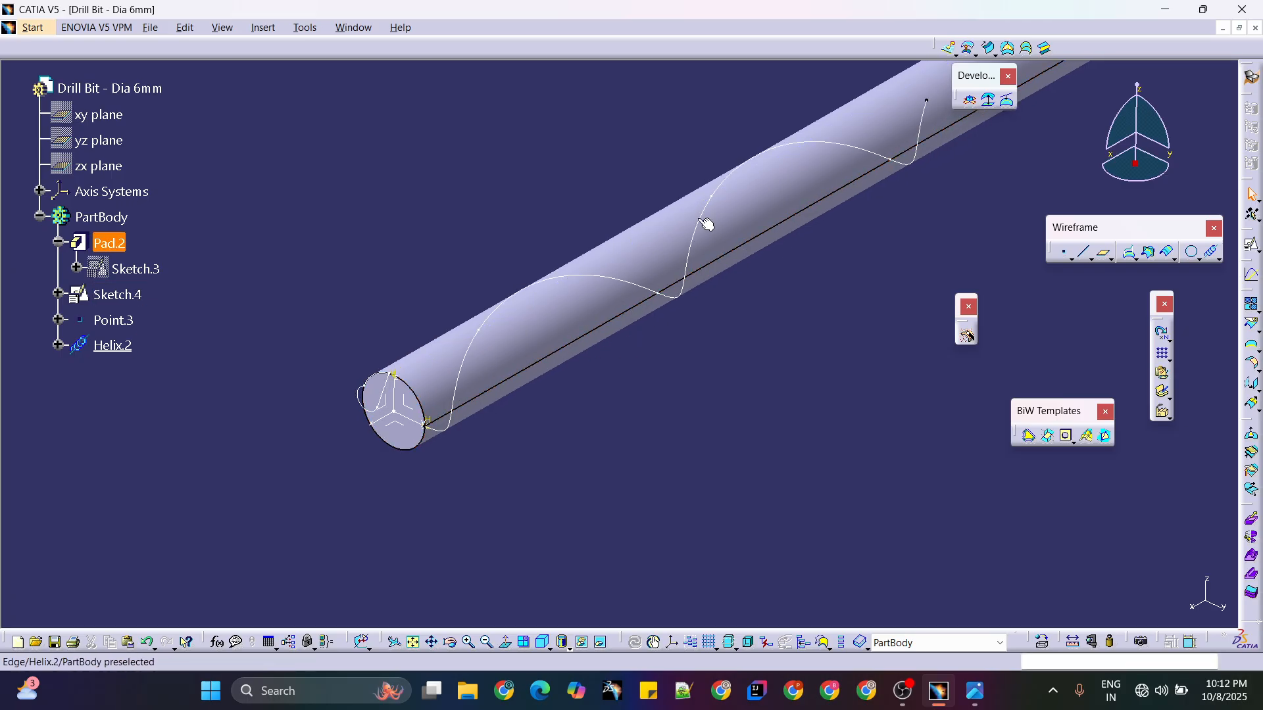
middle_click_drag(865, 265, 806, 288)
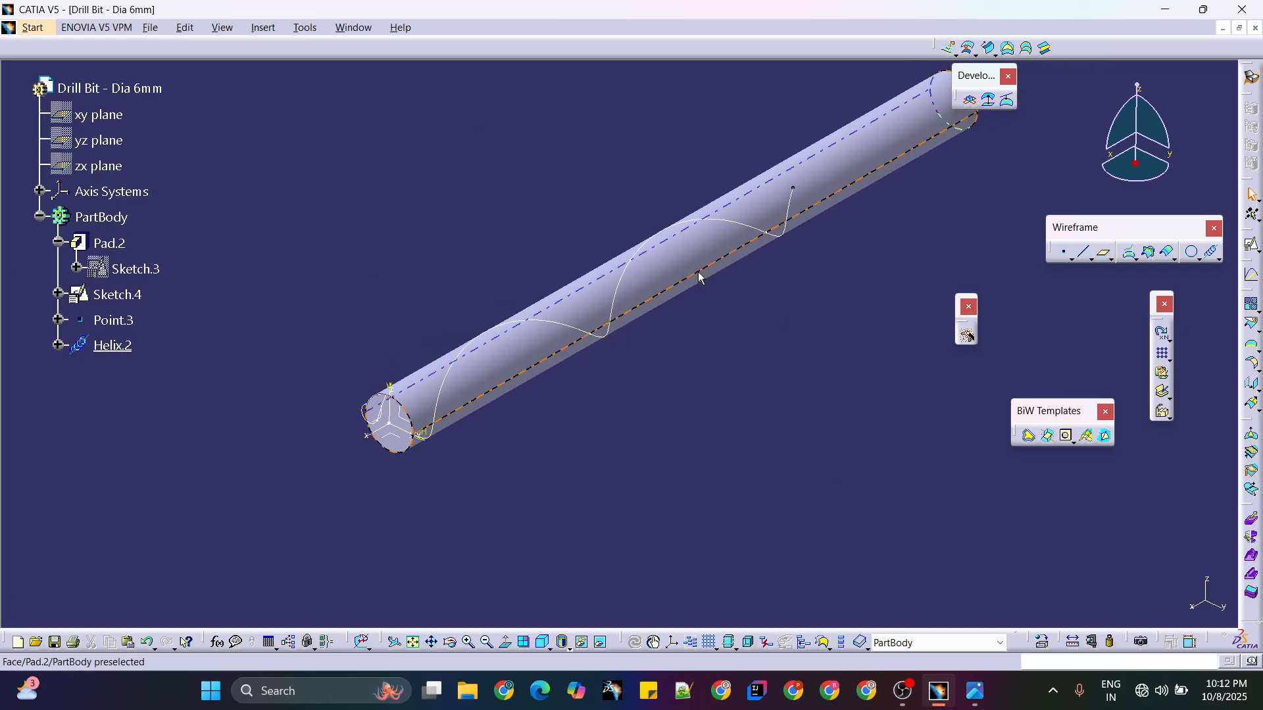
left_click(46, 28)
mouse_move(55, 61)
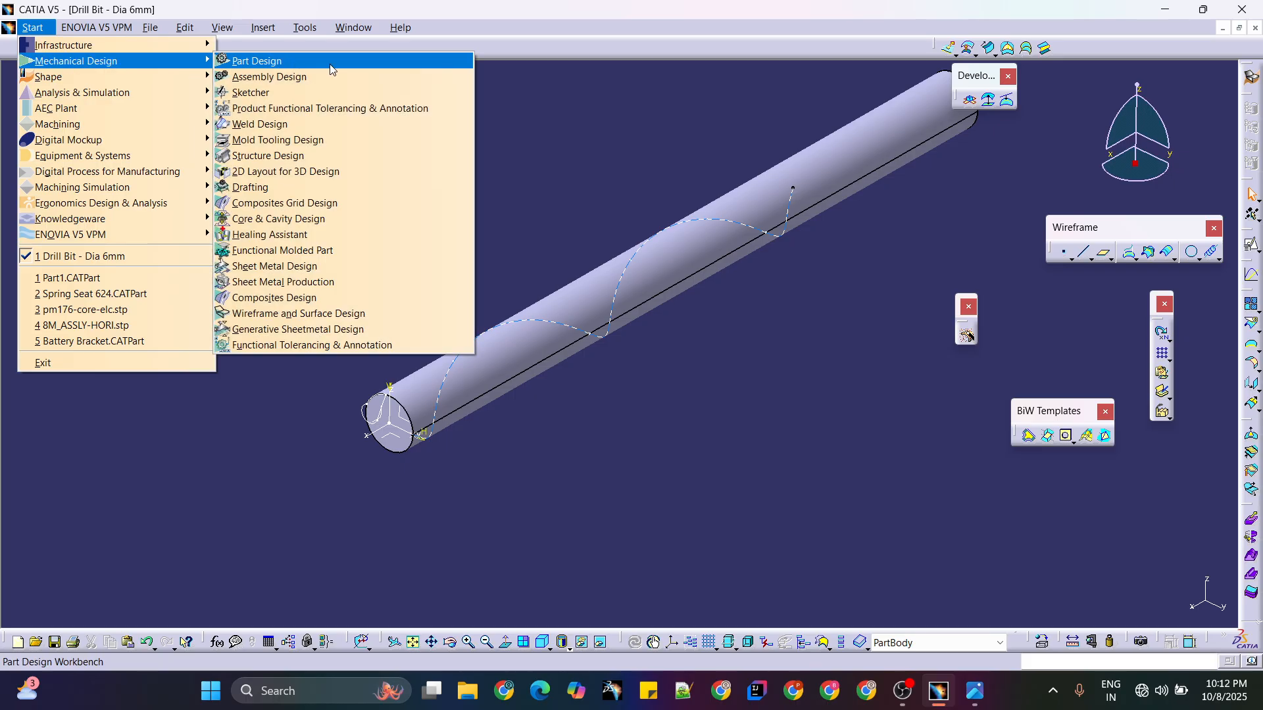
left_click(315, 60)
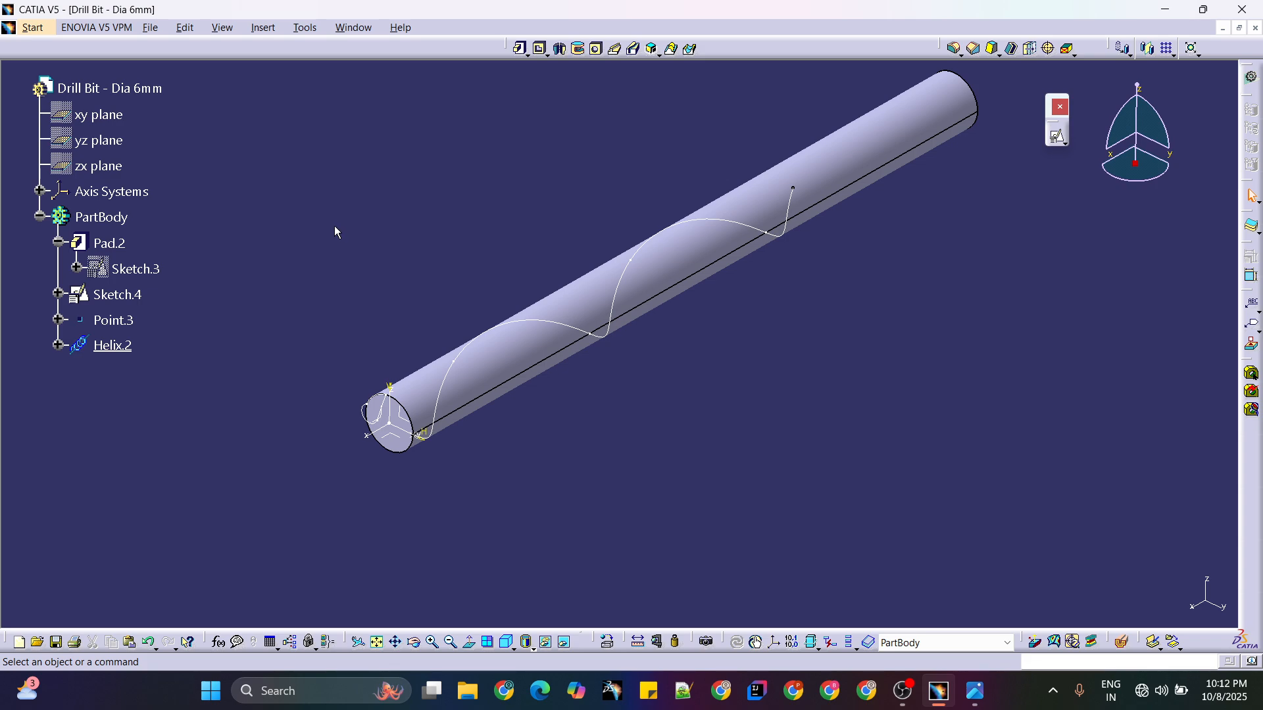
- Dock the floating sketch tool group and detach the Sketch-Based Features tool group so it floats over the work area
middle_click_drag(966, 300, 1017, 254)
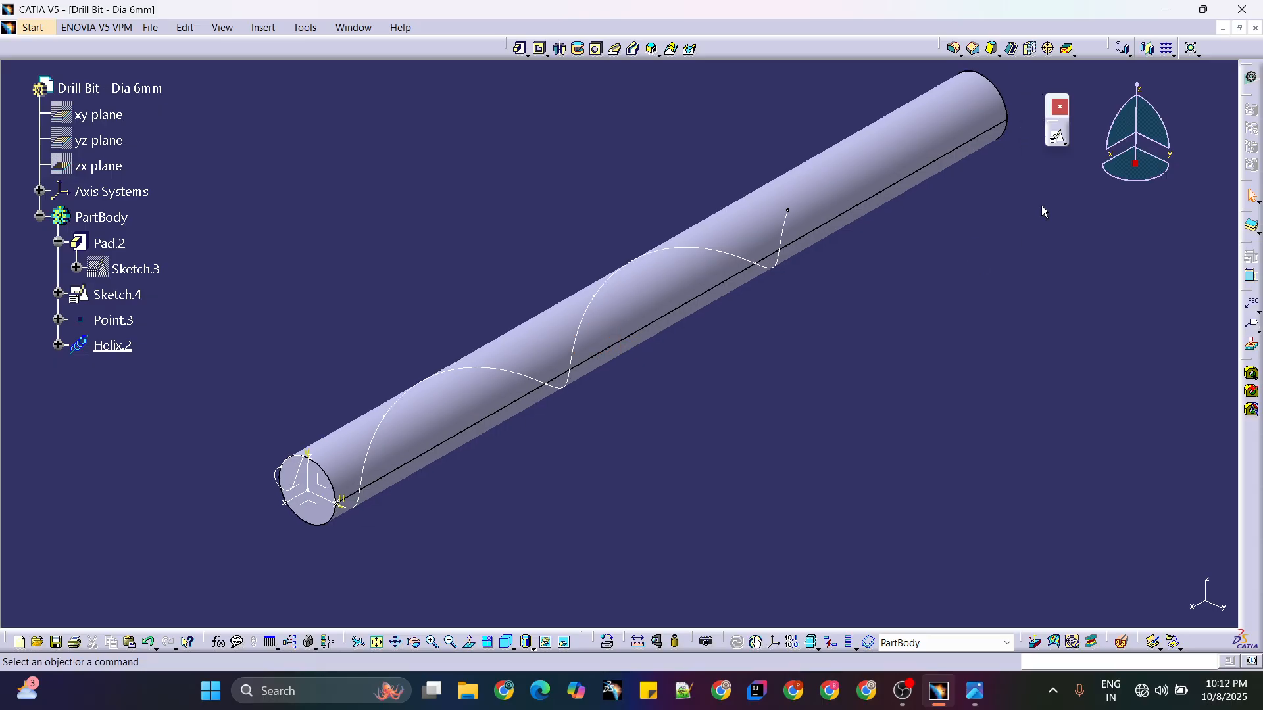
left_click(1052, 105)
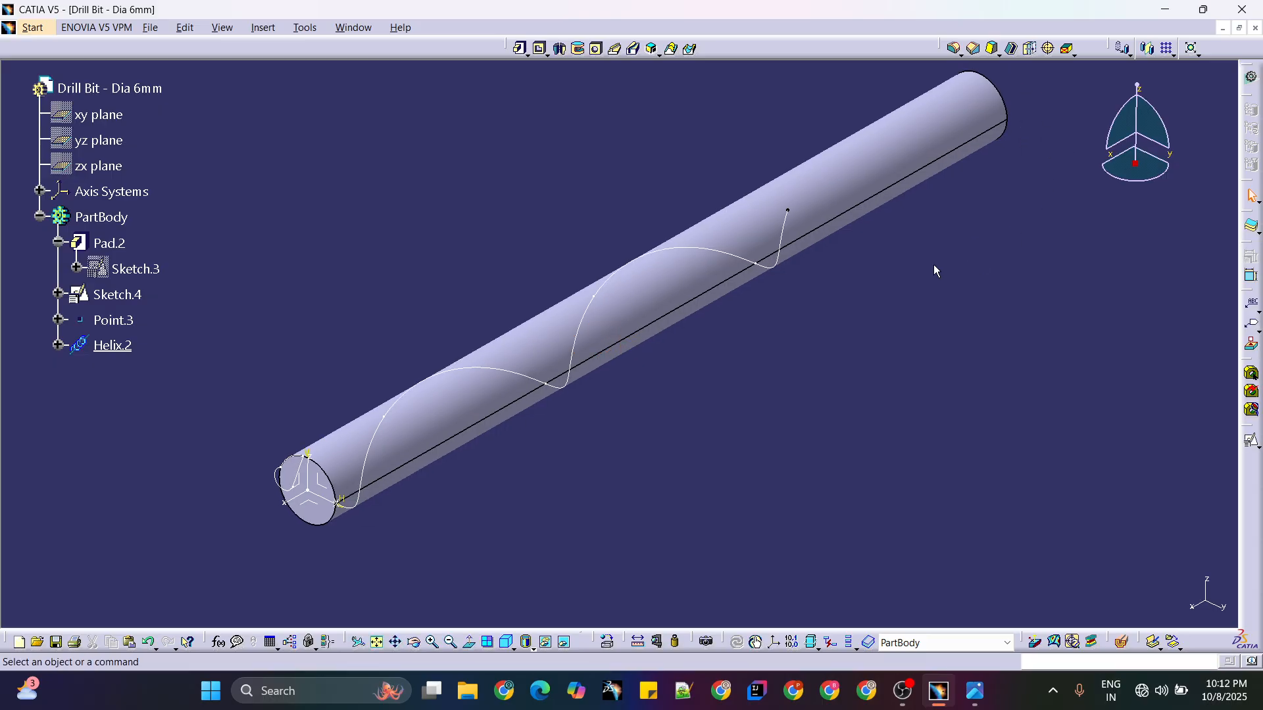
left_click_drag(510, 48, 490, 94)
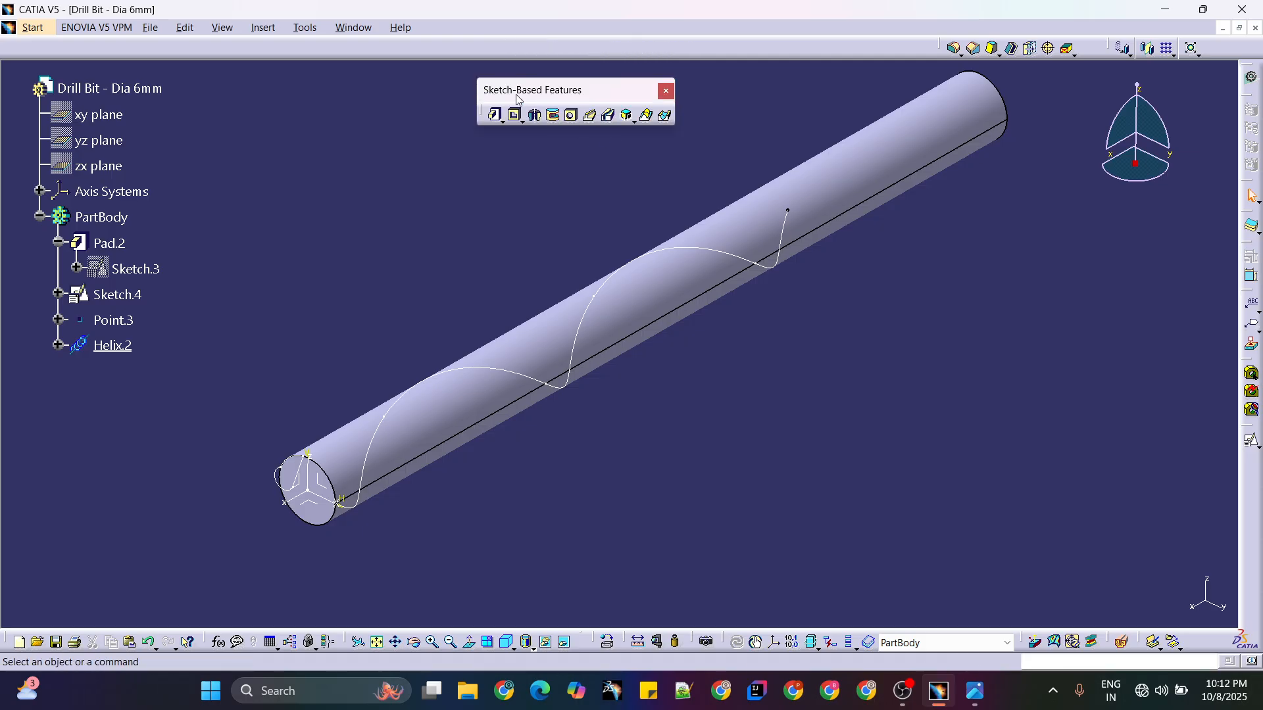
- Set up a slot using the flute cut sketch as profile and the helix as center curve
left_click(607, 118)
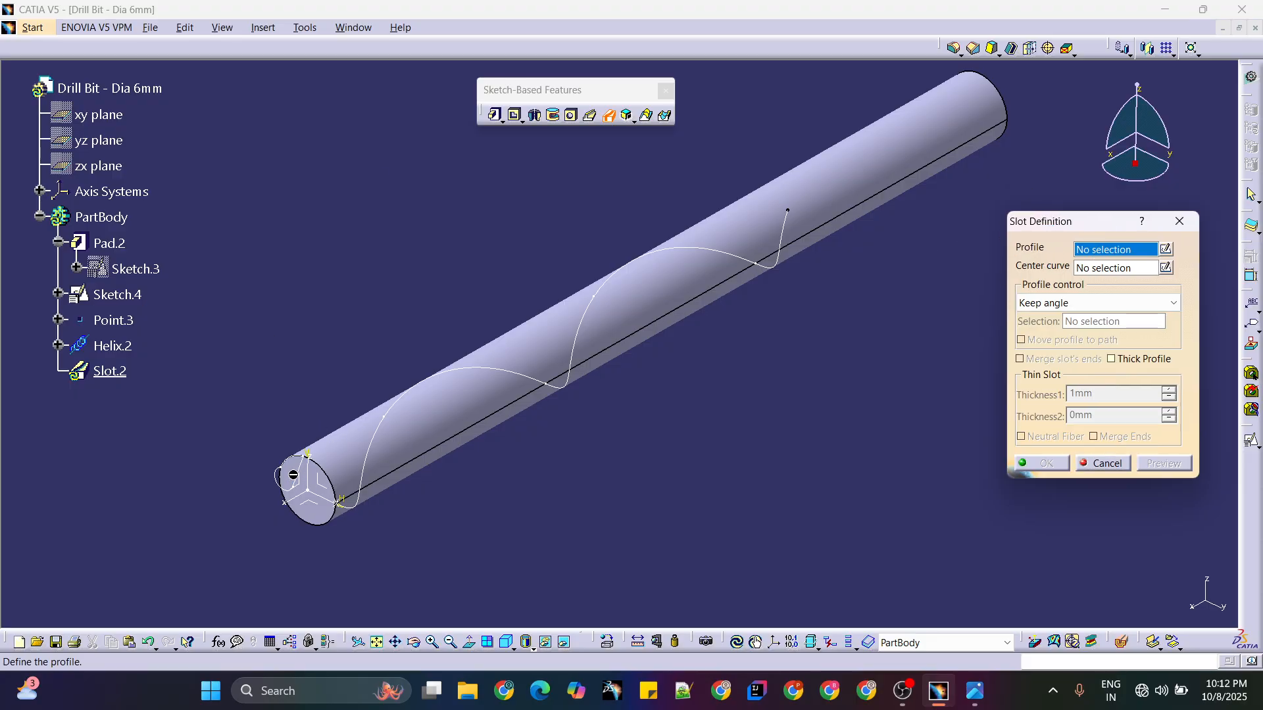
left_click(283, 477)
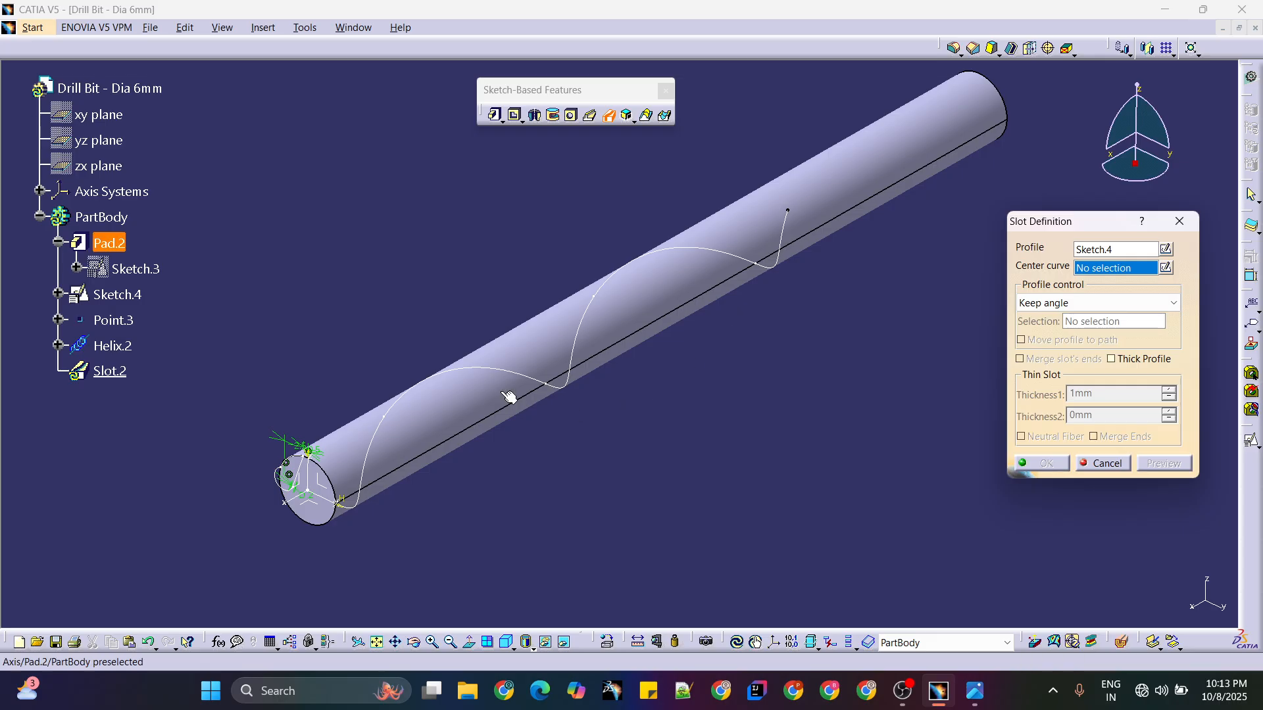
left_click(486, 365)
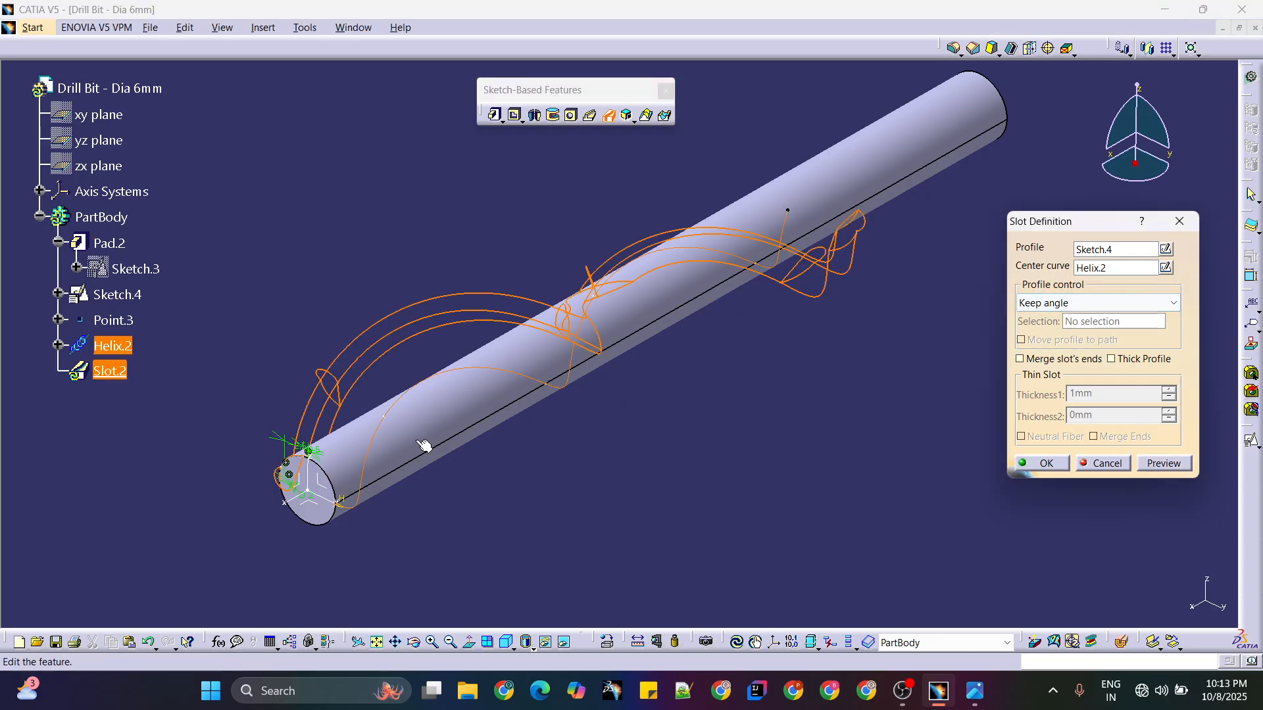
- Set the slot's profile control to Pulling direction along the X axis and cut the first flute
middle_click_drag(424, 446, 612, 358)
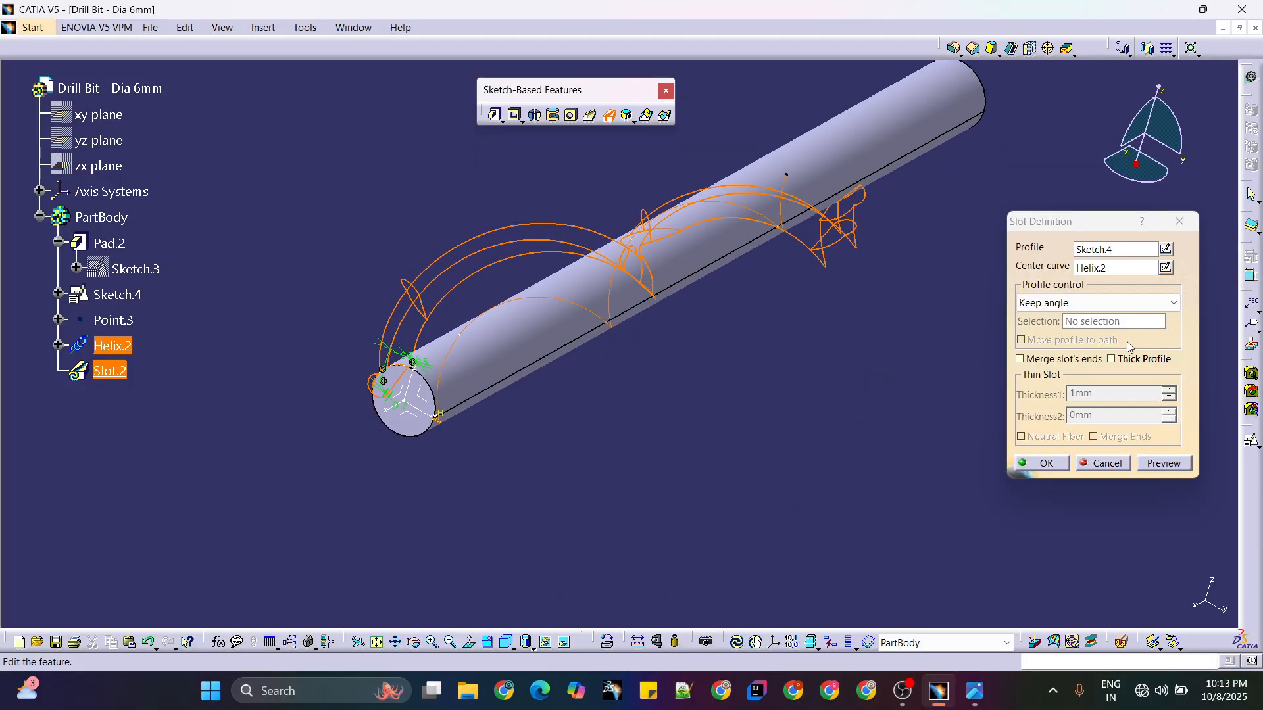
left_click(1067, 304)
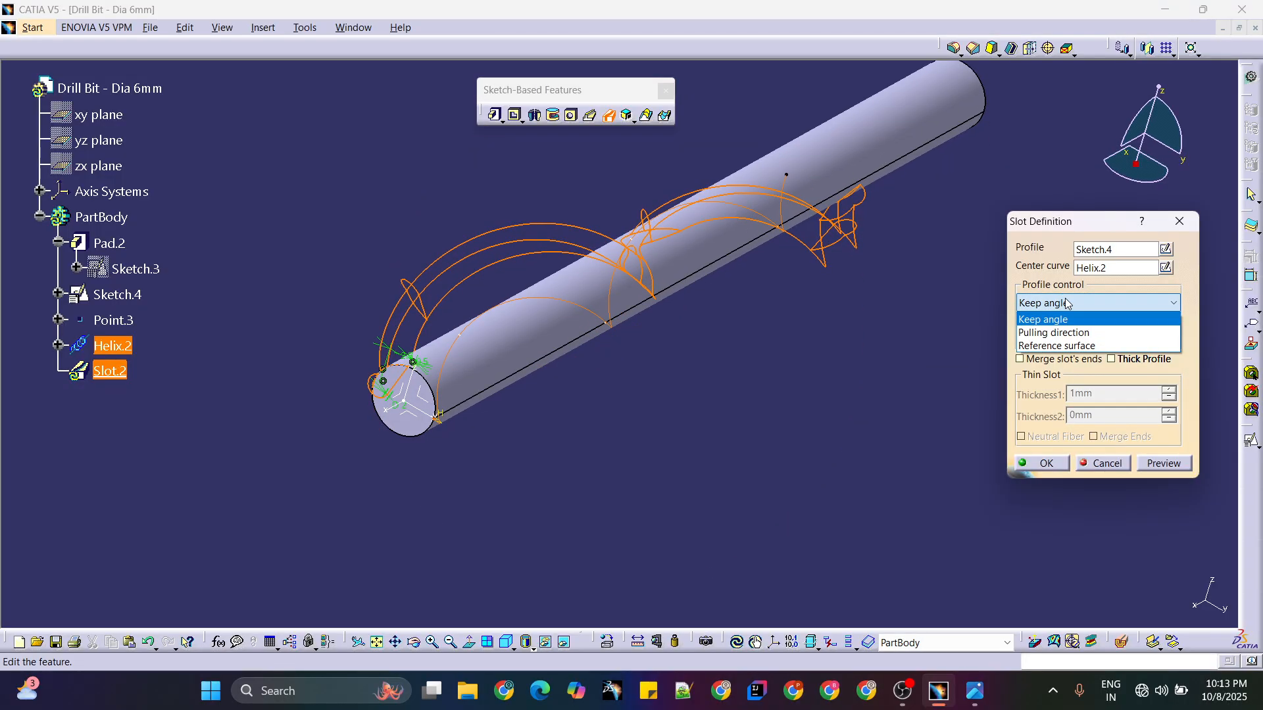
left_click(1076, 332)
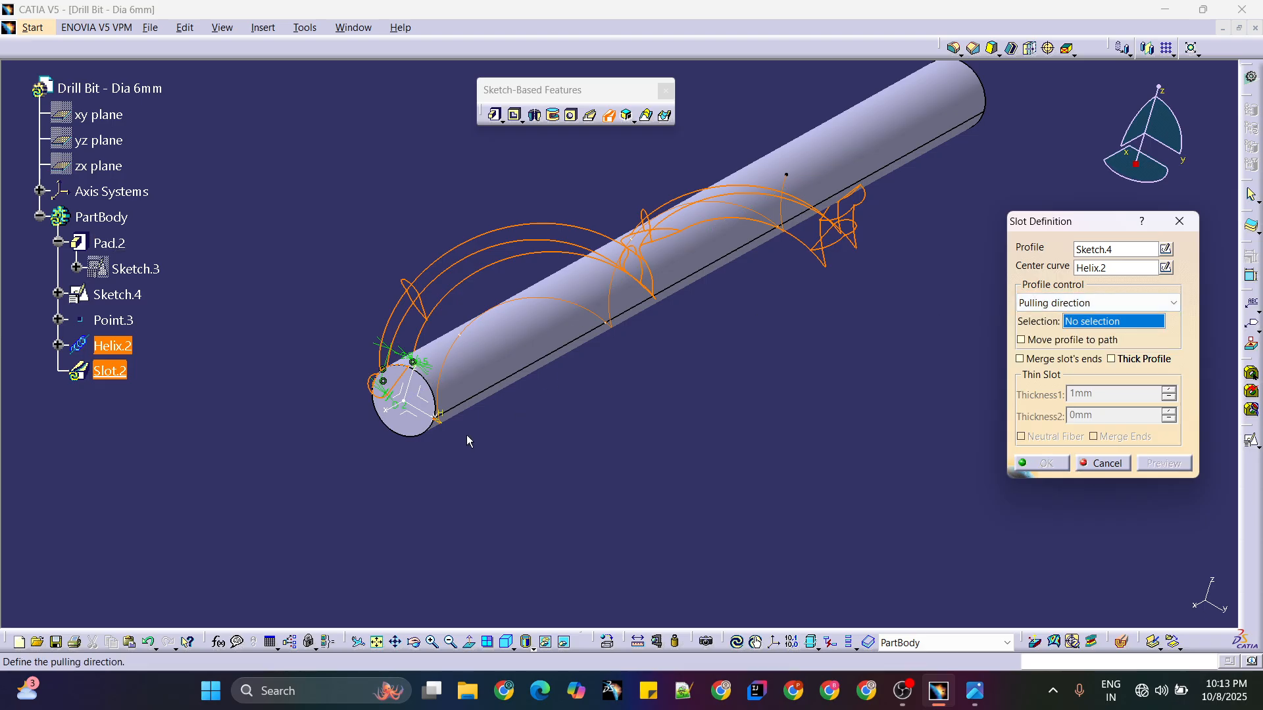
middle_click_drag(467, 436, 671, 391)
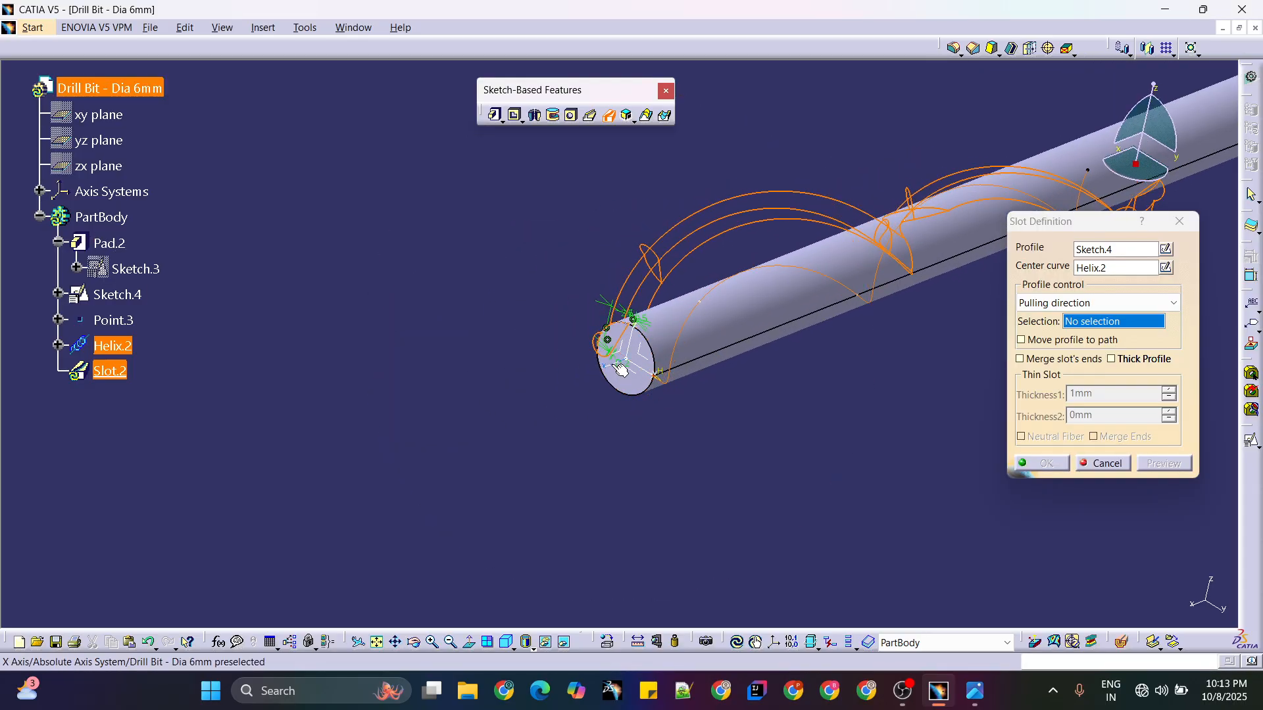
left_click(621, 370)
mouse_move(888, 379)
middle_mouse_down()
mouse_move(783, 408)
mouse_move(899, 421)
mouse_move(800, 399)
mouse_move(898, 397)
middle_mouse_up()
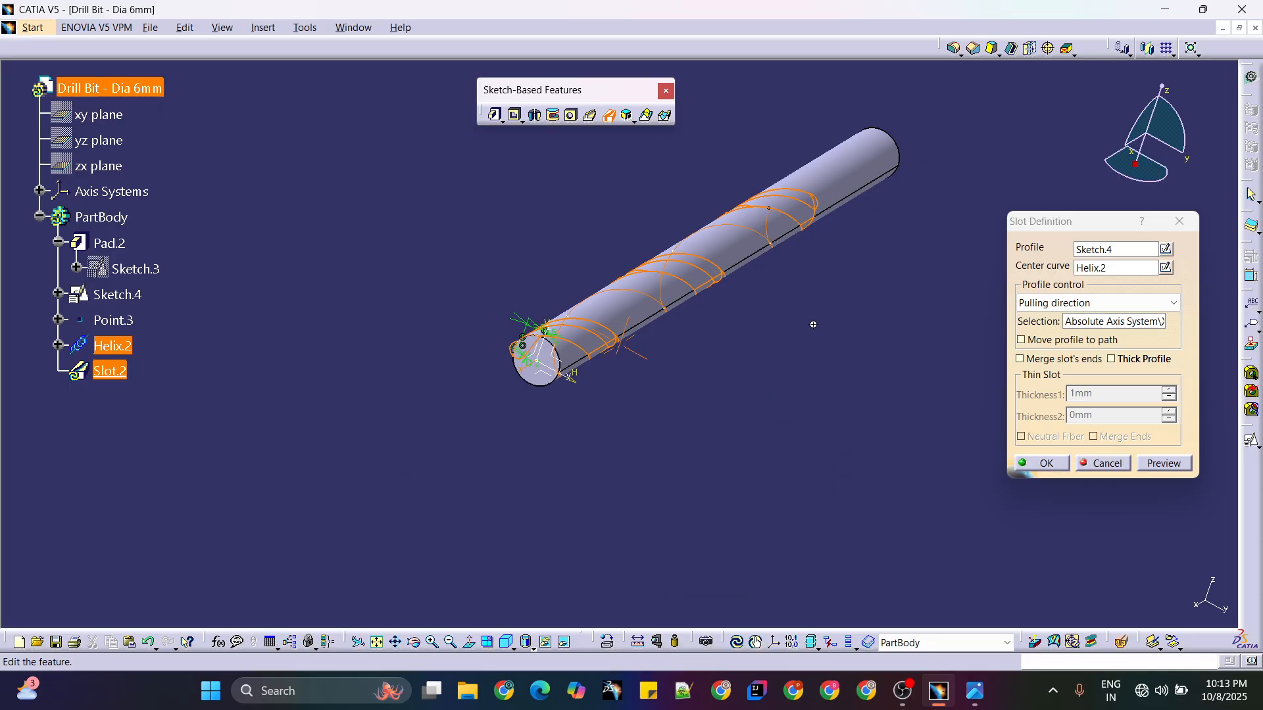
middle_click_drag(814, 324, 819, 296)
left_click(1170, 464)
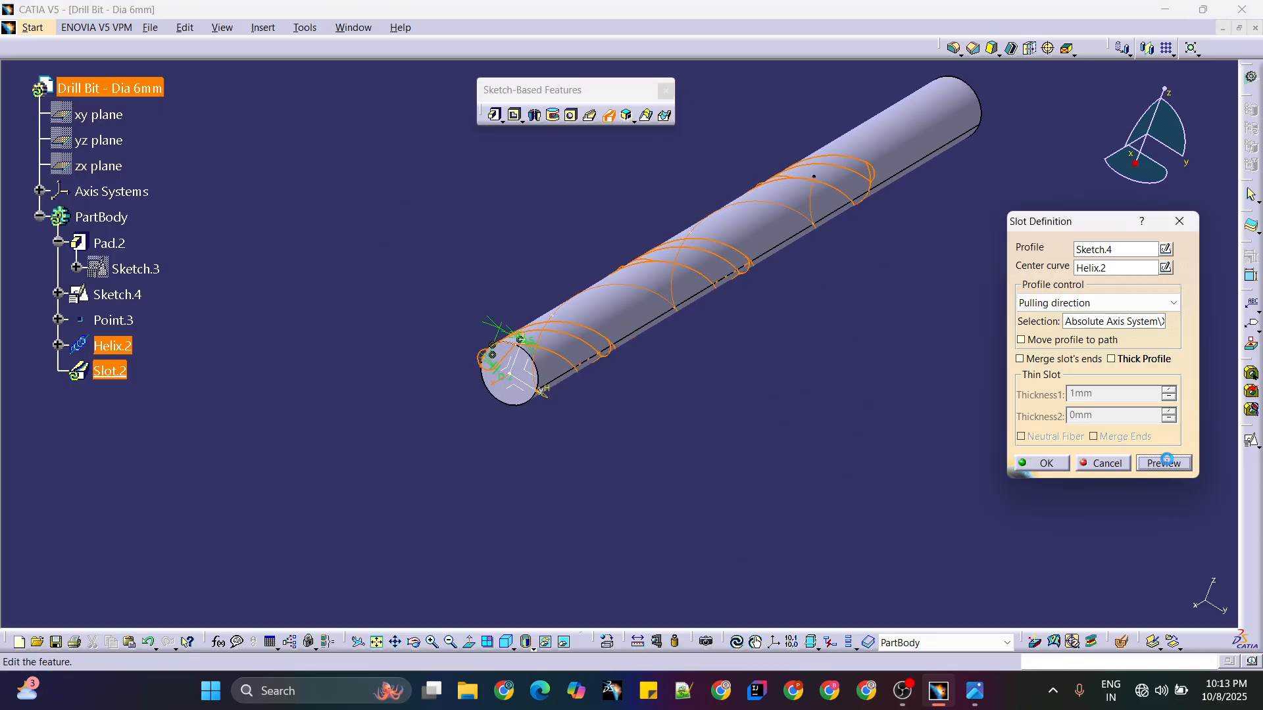
left_click(1046, 461)
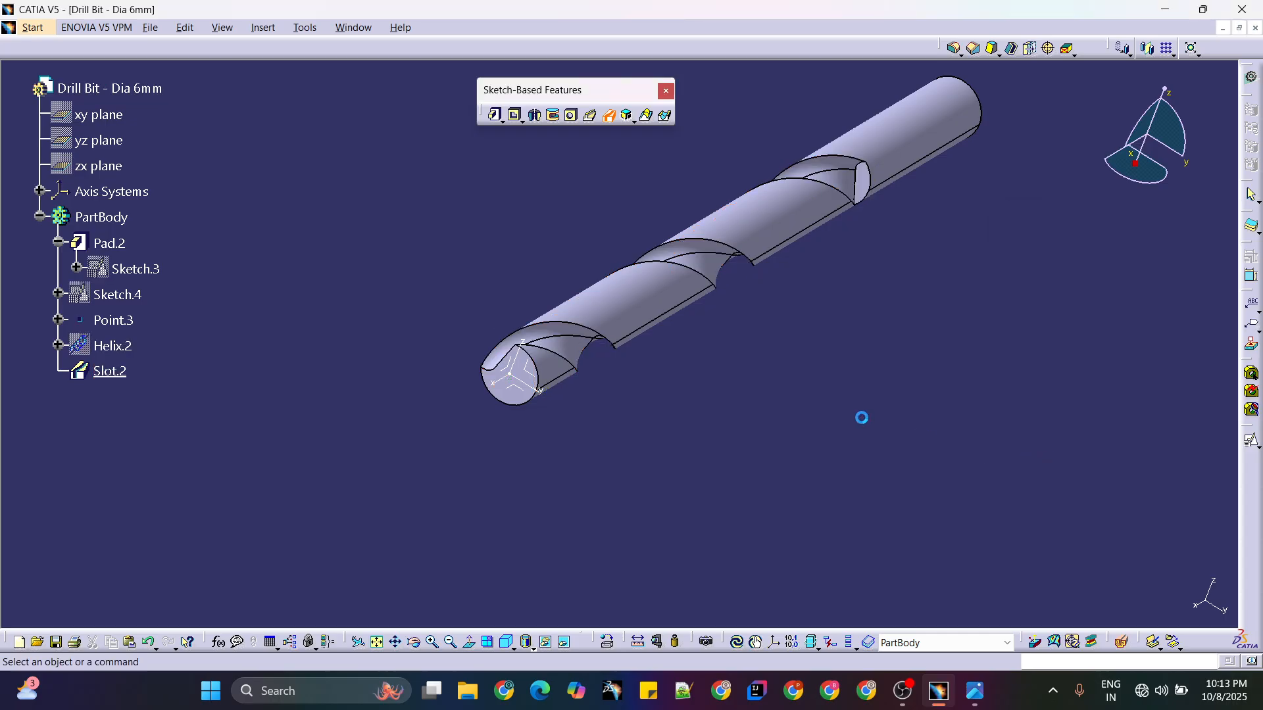
middle_click_drag(815, 305, 808, 397)
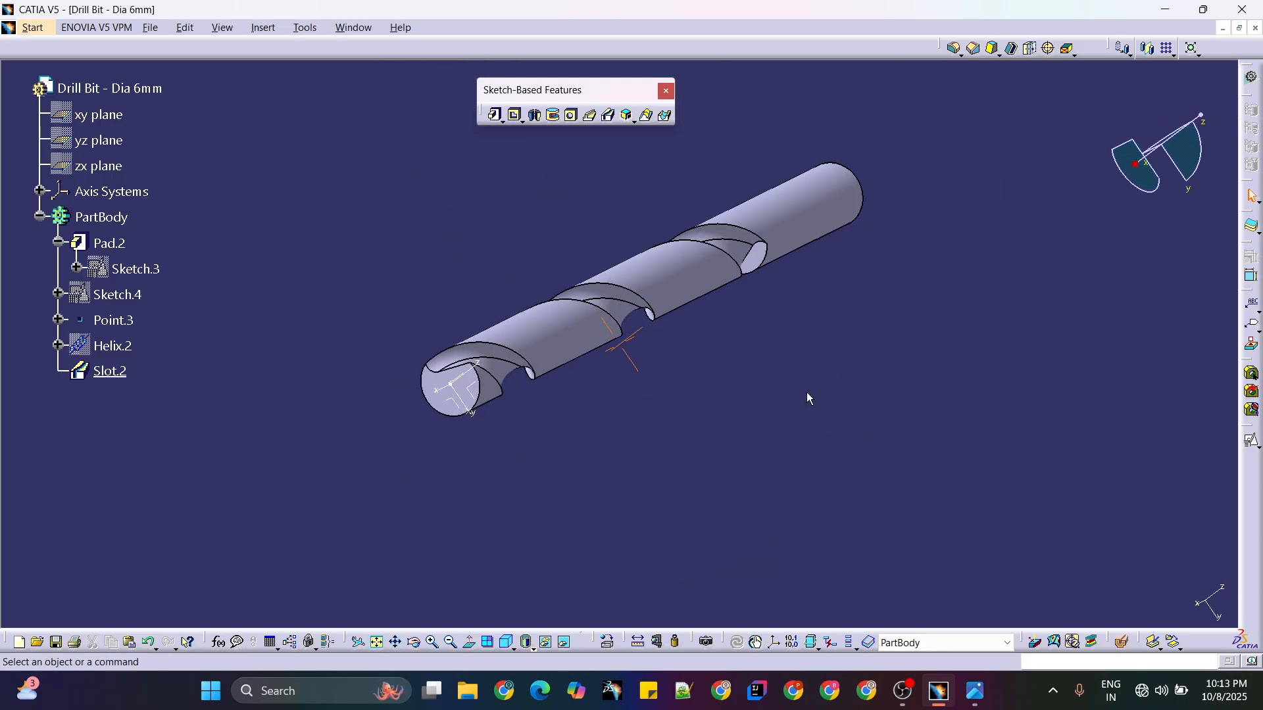
left_click(500, 642)
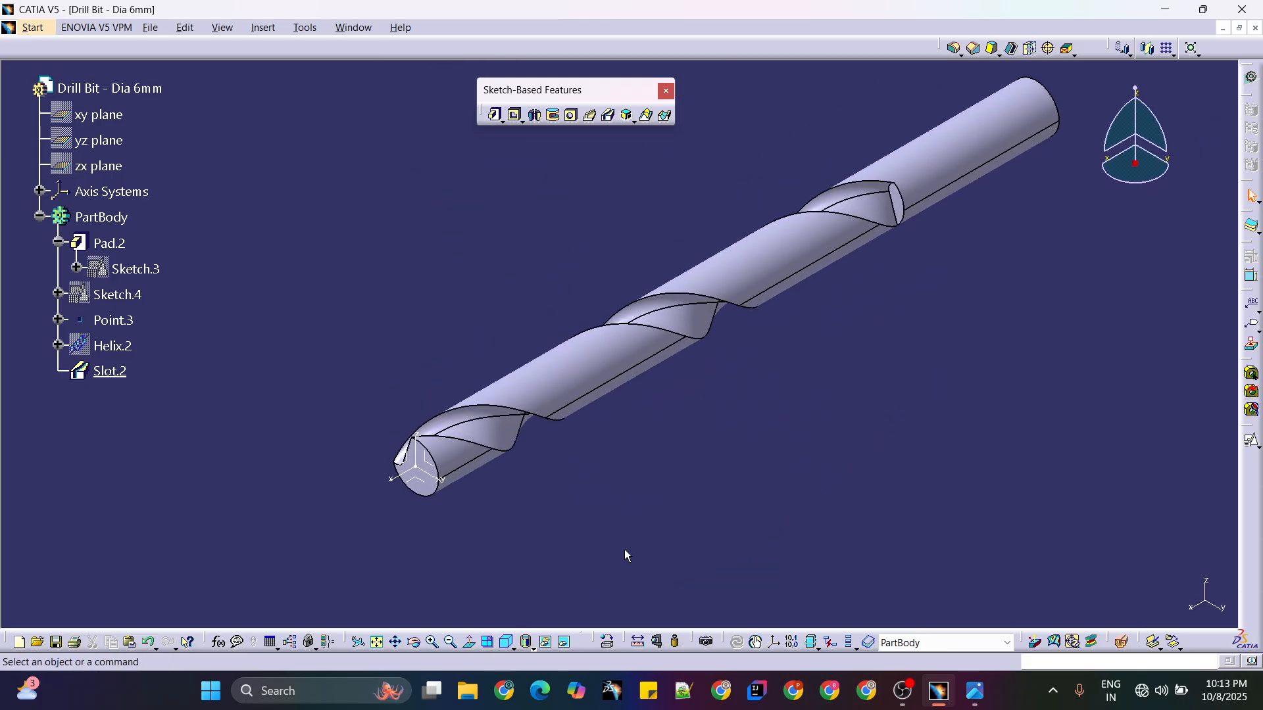
- Check the reference drawing, float the transformation tools and start a circular pattern of the helical slot
left_click(976, 690)
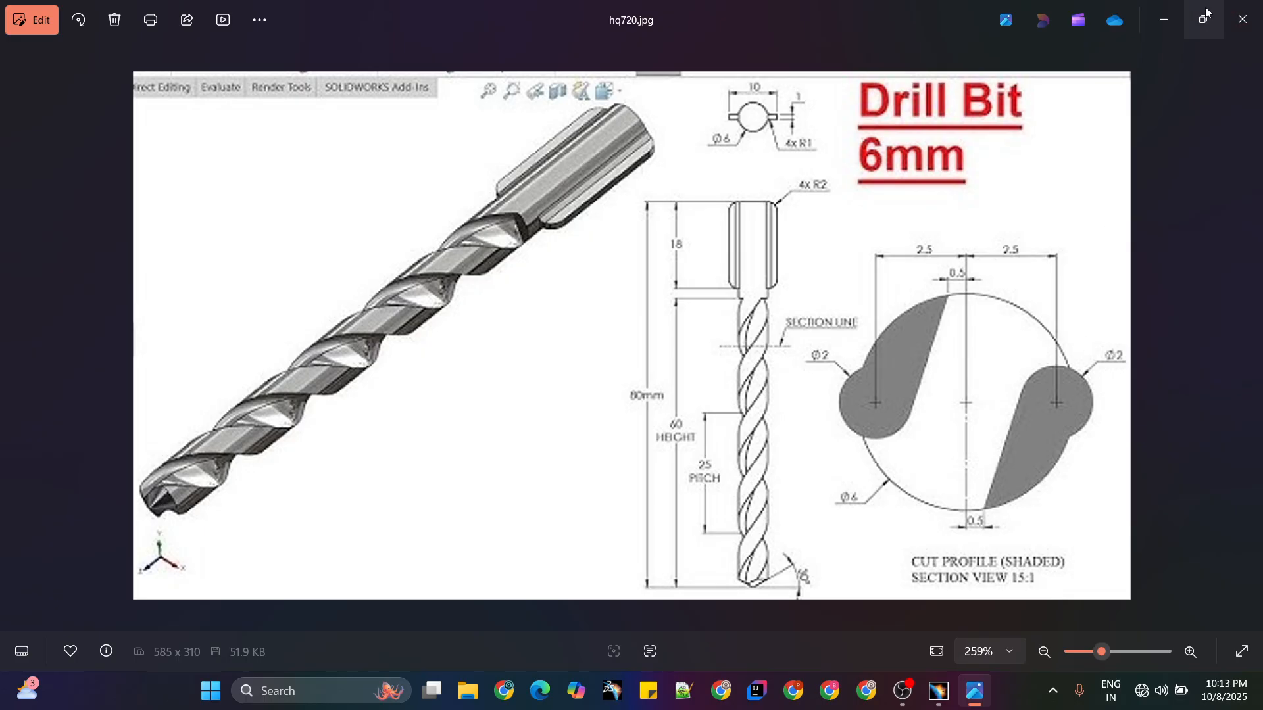
left_click(938, 582)
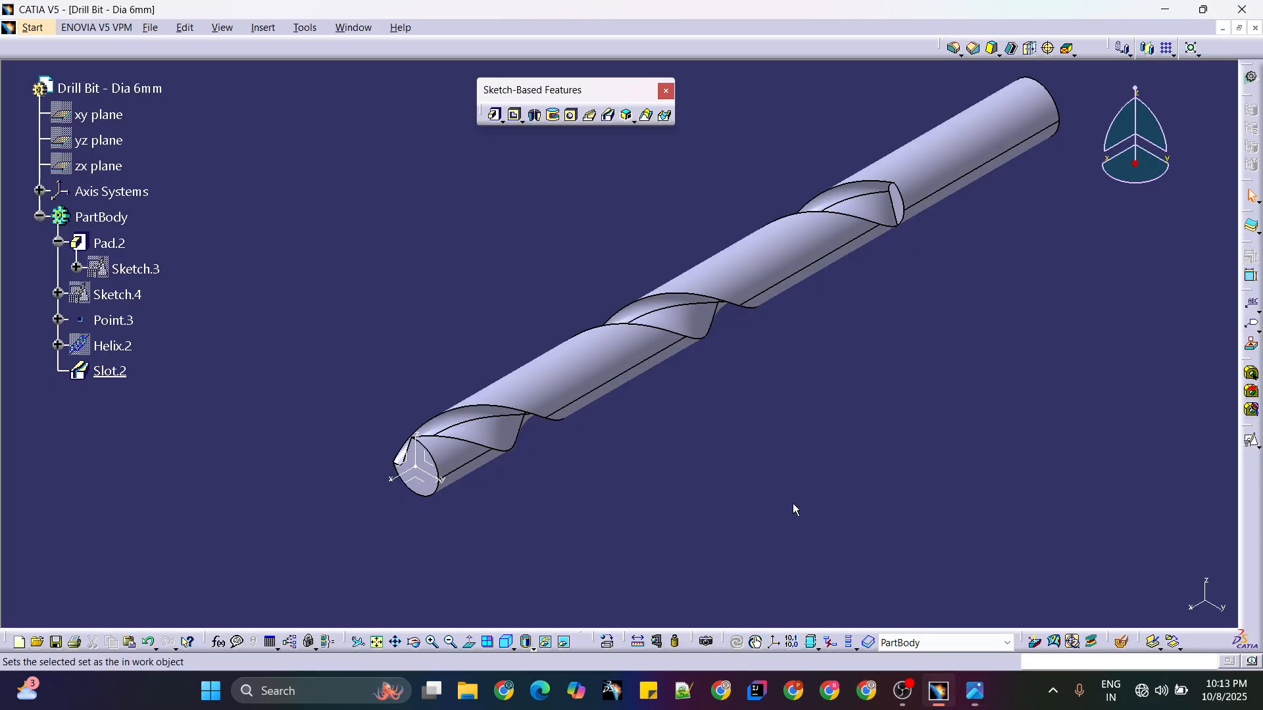
left_click(120, 372)
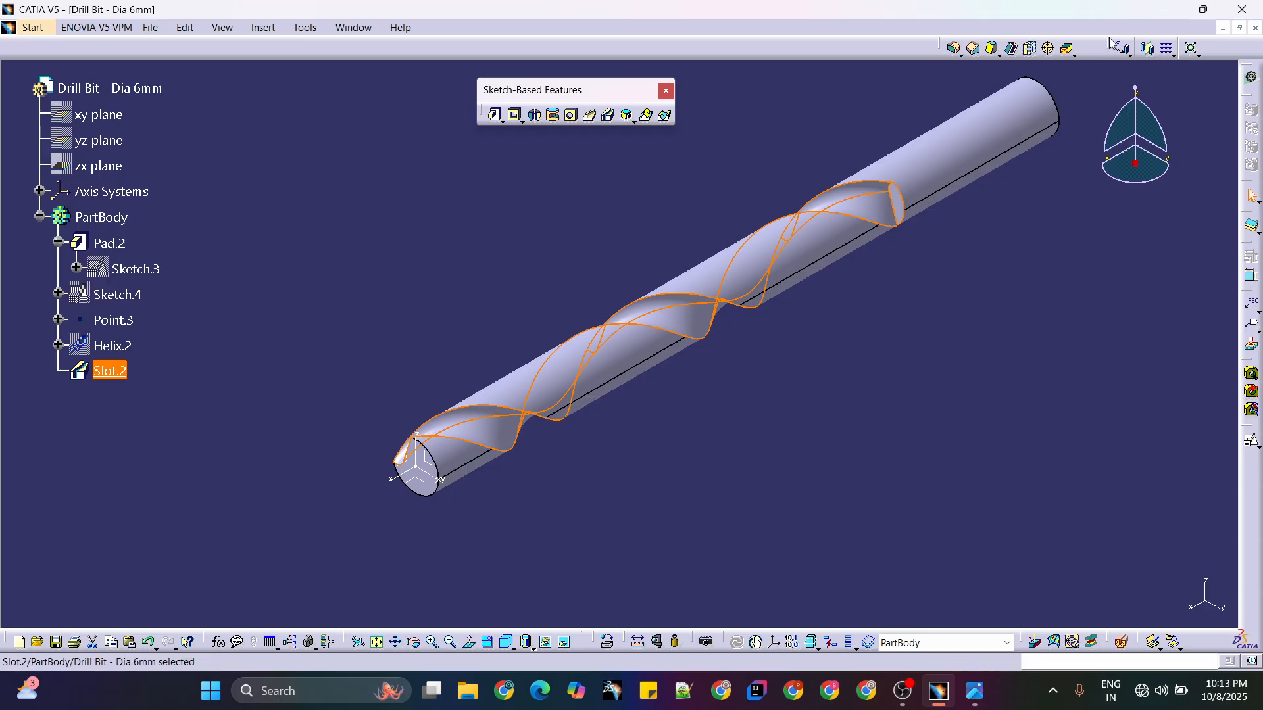
left_click_drag(1141, 55, 1151, 80)
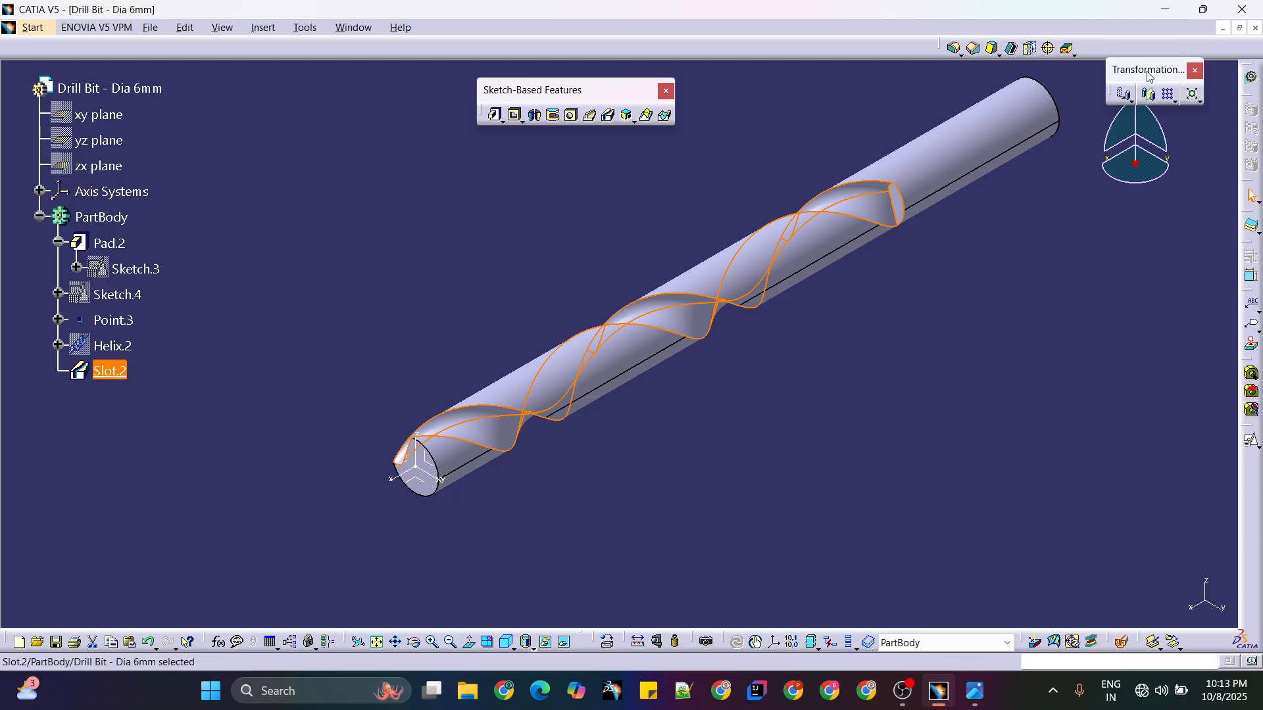
left_click(1174, 100)
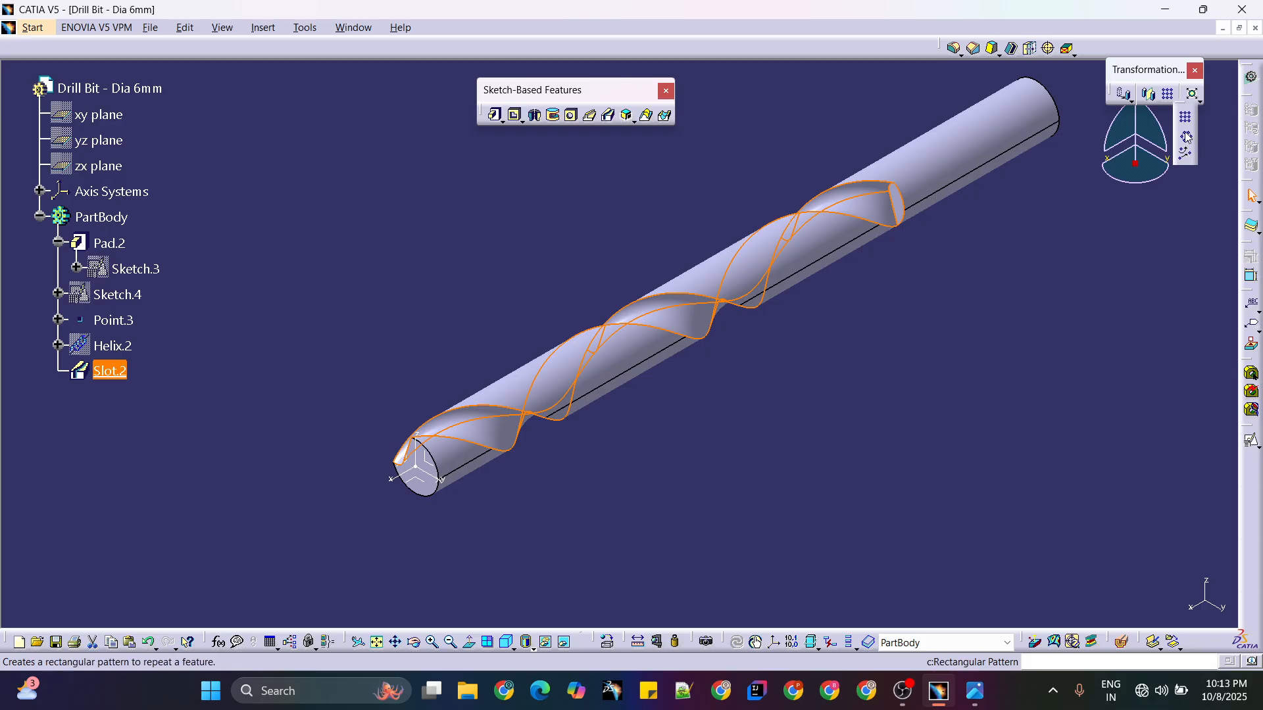
left_click(1186, 137)
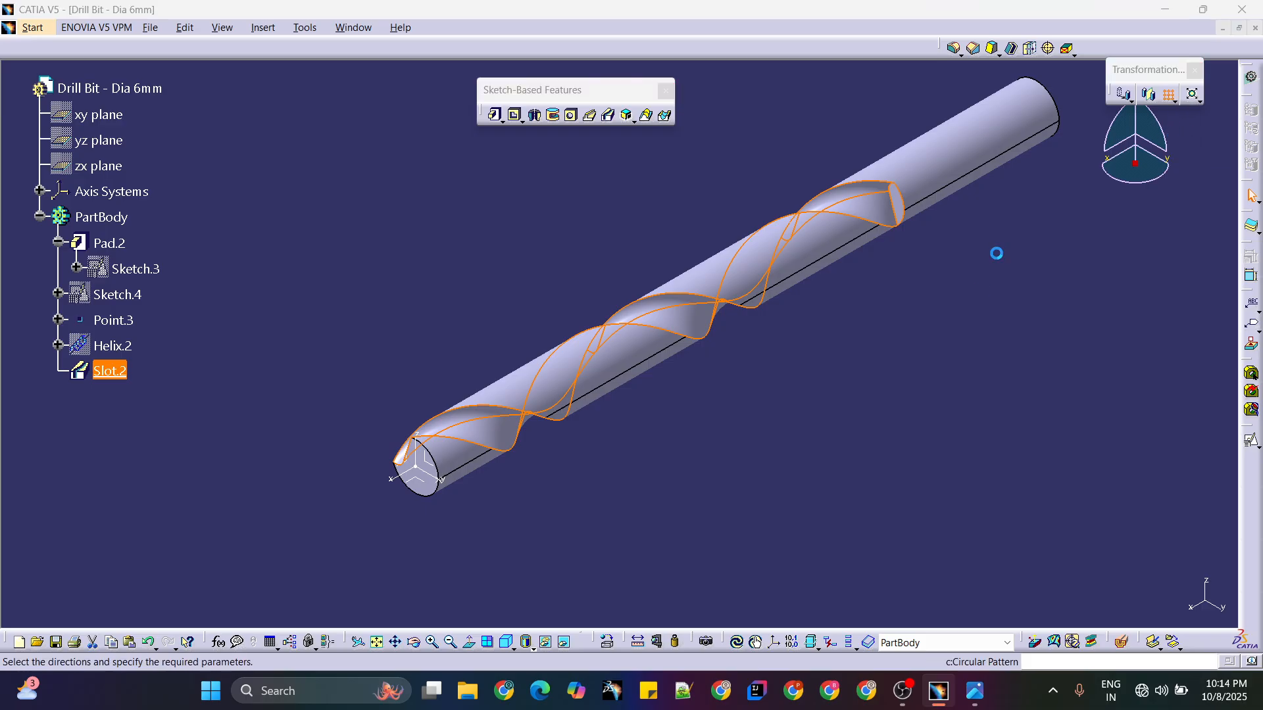
left_click_drag(798, 78, 957, 292)
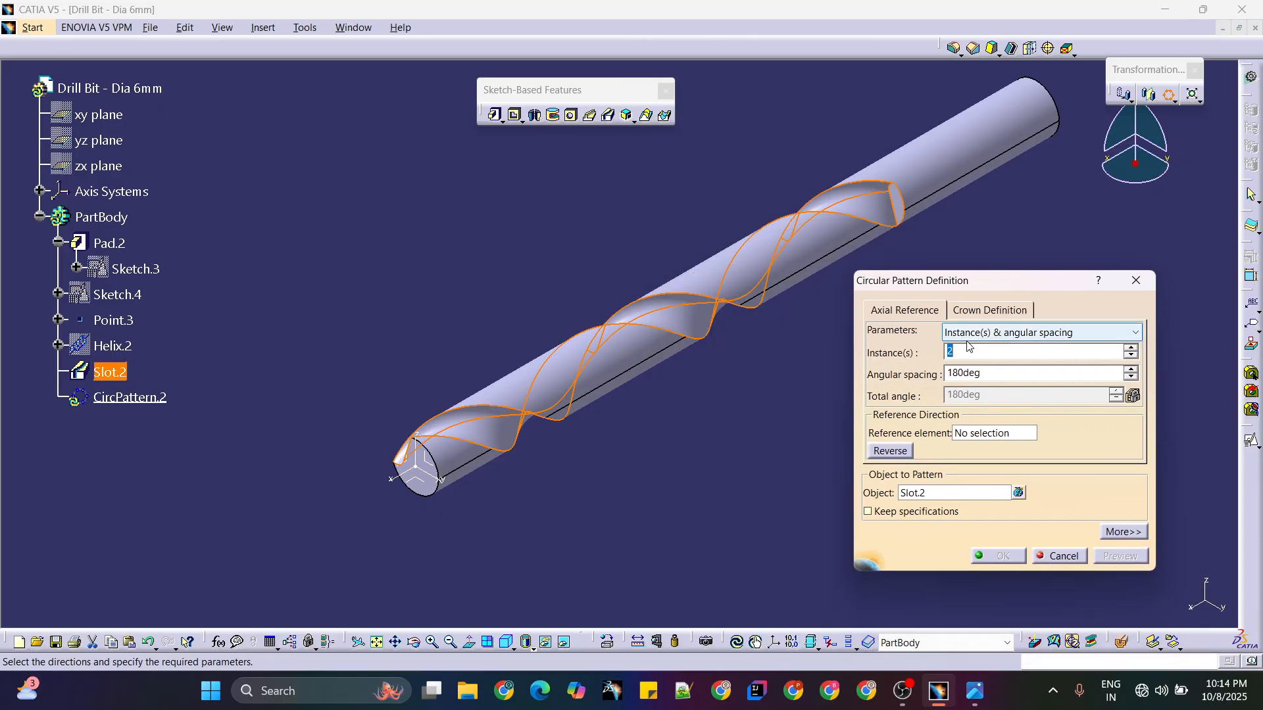
- Pattern the slot as a complete crown with 2 instances about the X axis
left_click(988, 332)
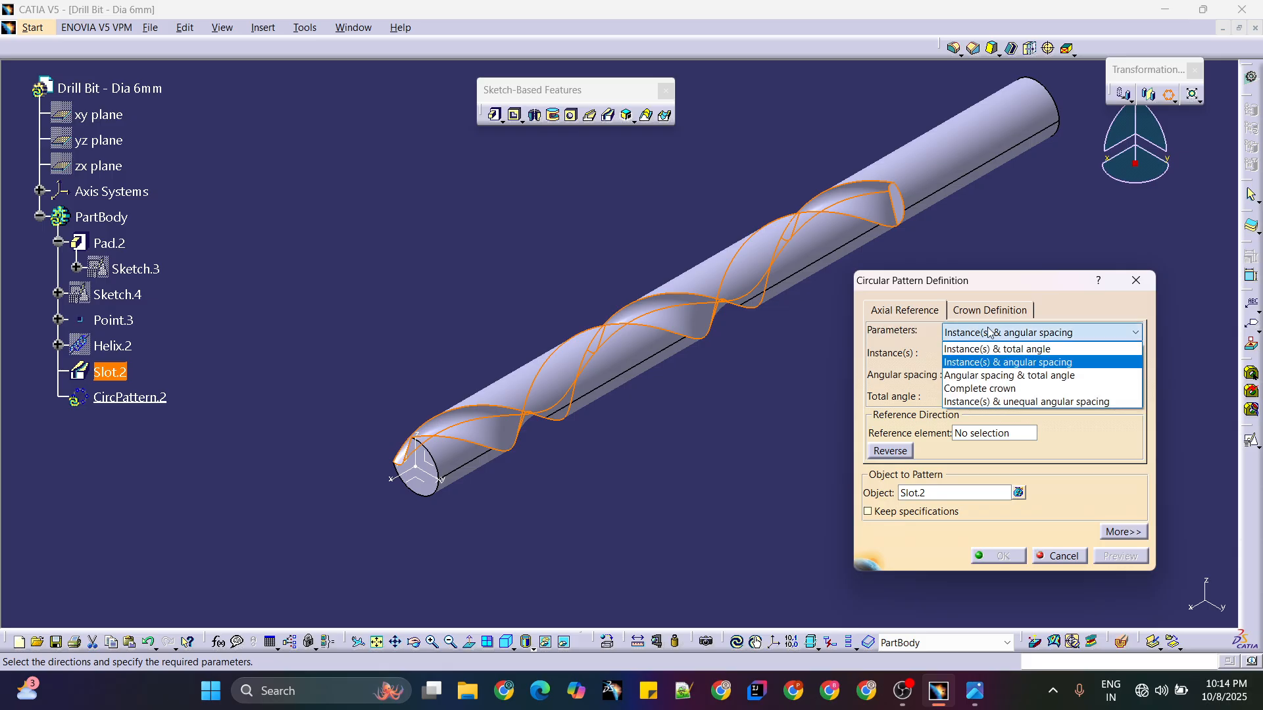
left_click(979, 388)
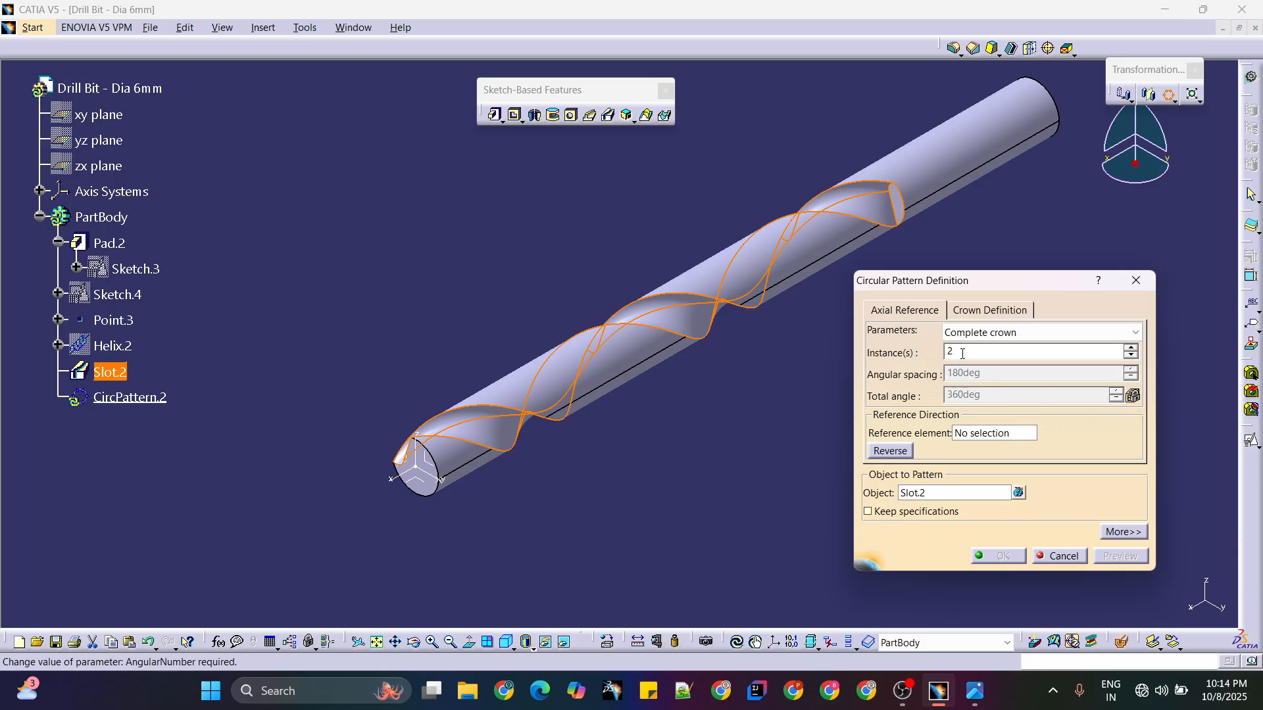
left_click_drag(963, 354, 942, 351)
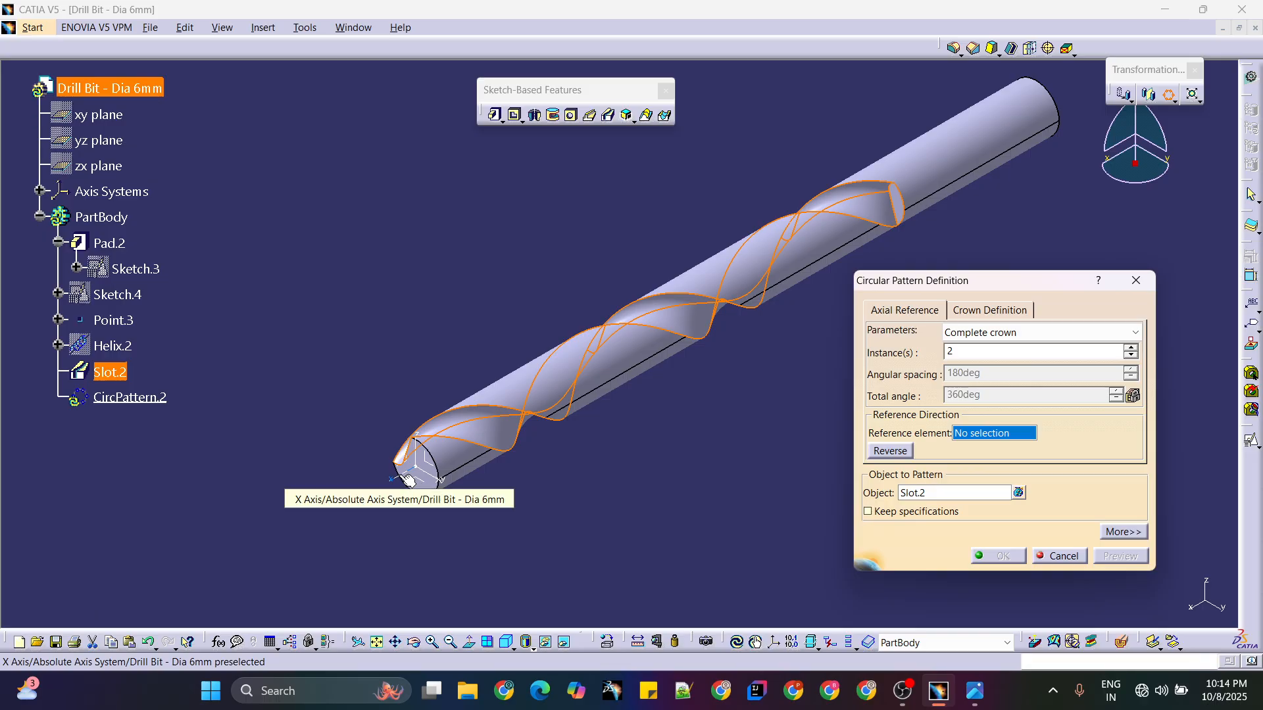
left_click(404, 478)
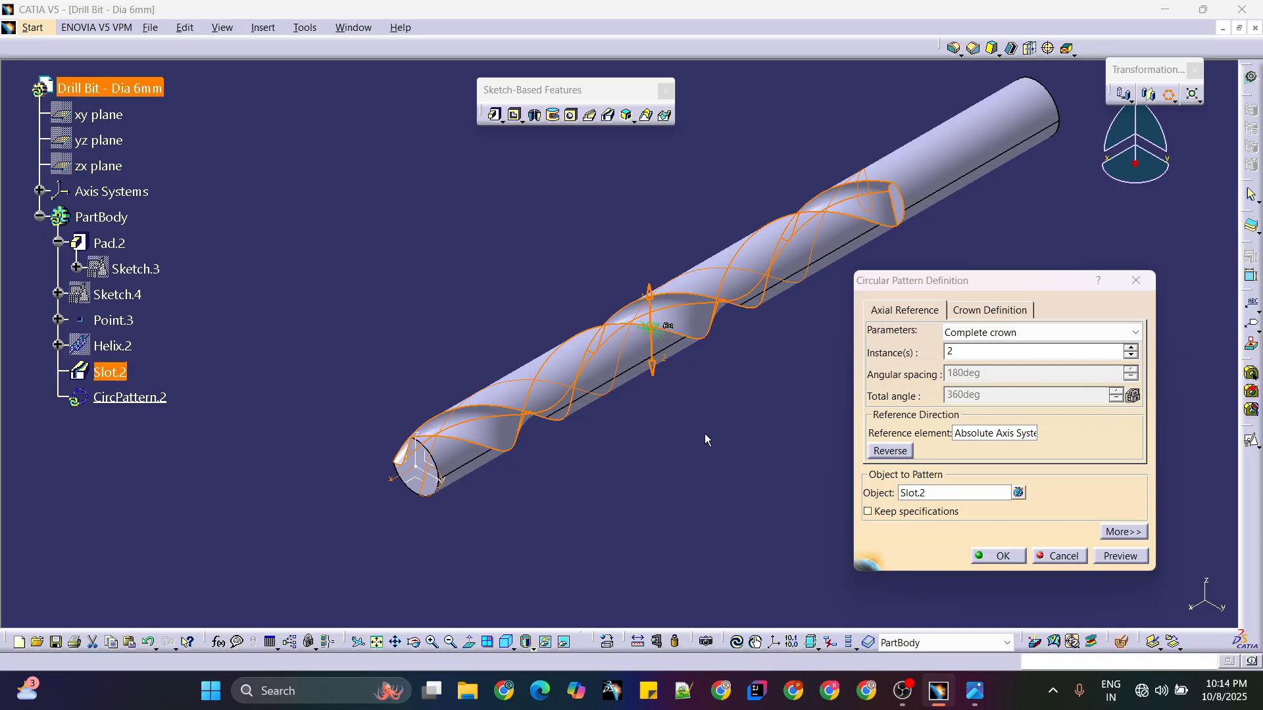
middle_click_drag(706, 440, 688, 420)
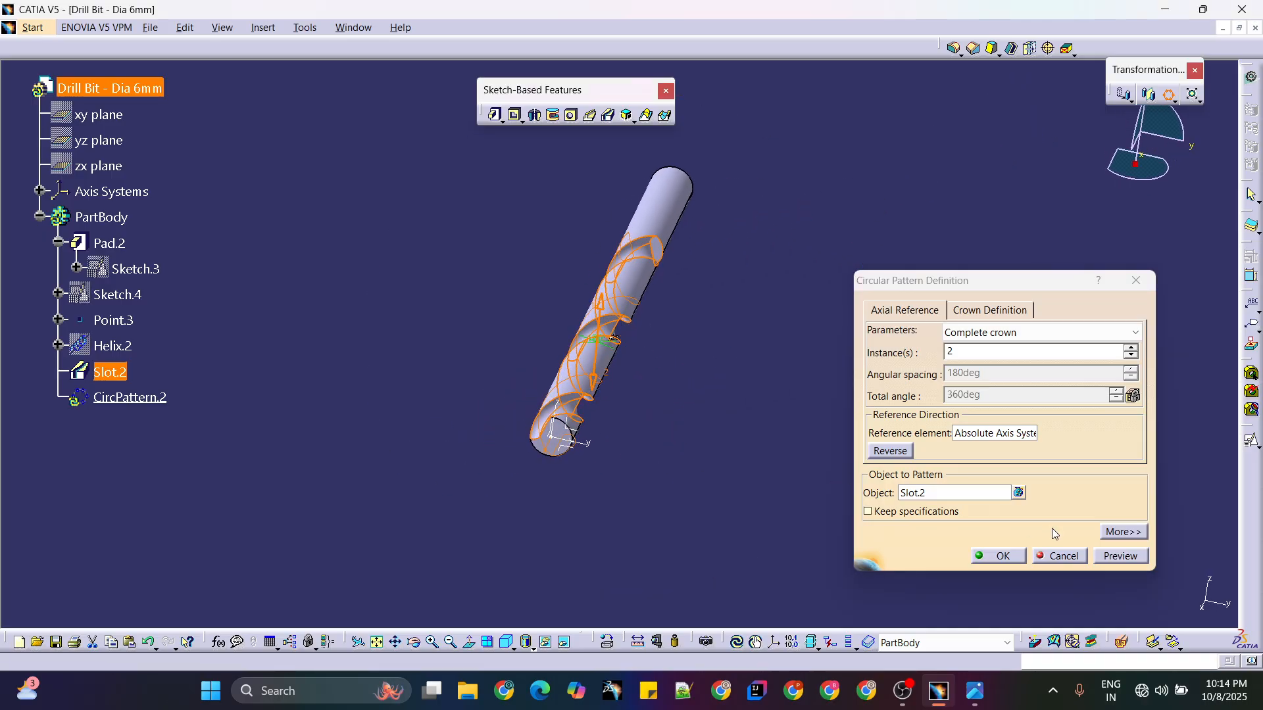
left_click(1123, 557)
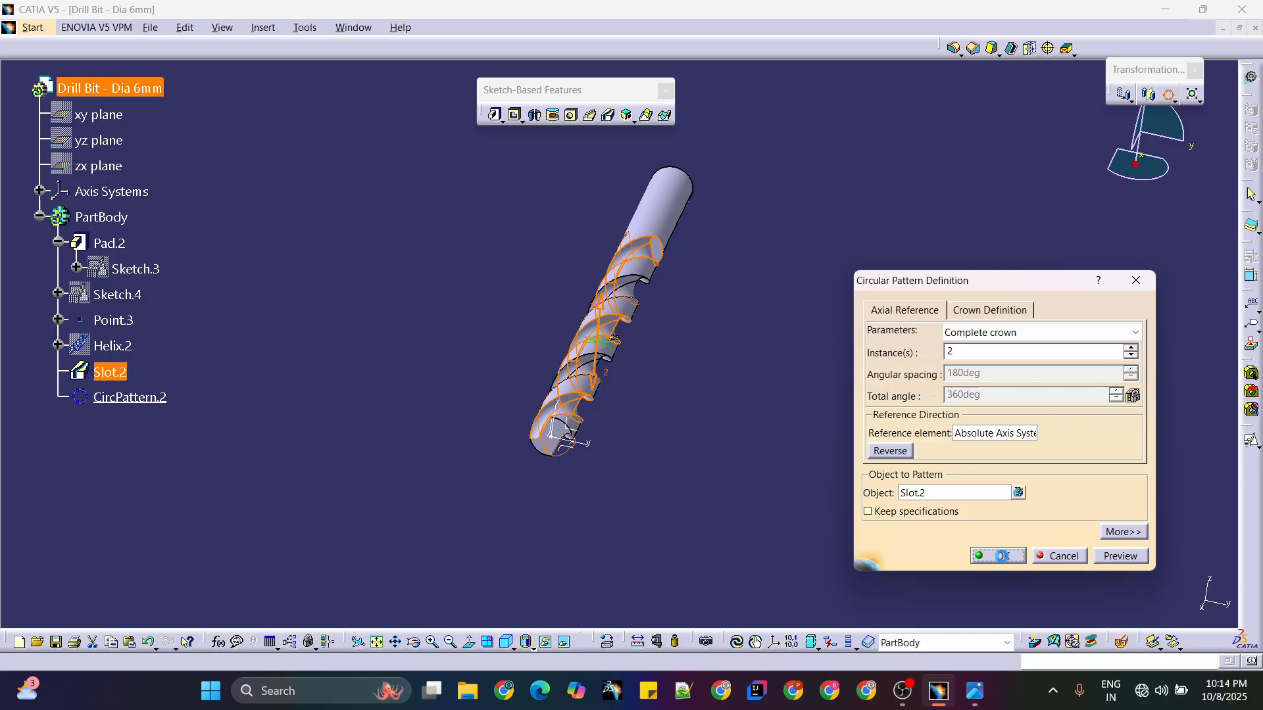
left_click(1000, 556)
- Examine both flutes and the front face from several angles, and review the circular pattern's definition
left_click(699, 387)
middle_click_drag(699, 388, 614, 302)
middle_click_drag(551, 328, 619, 342)
middle_click_drag(617, 117, 657, 238)
middle_click_drag(706, 351, 684, 519)
double_click(127, 401)
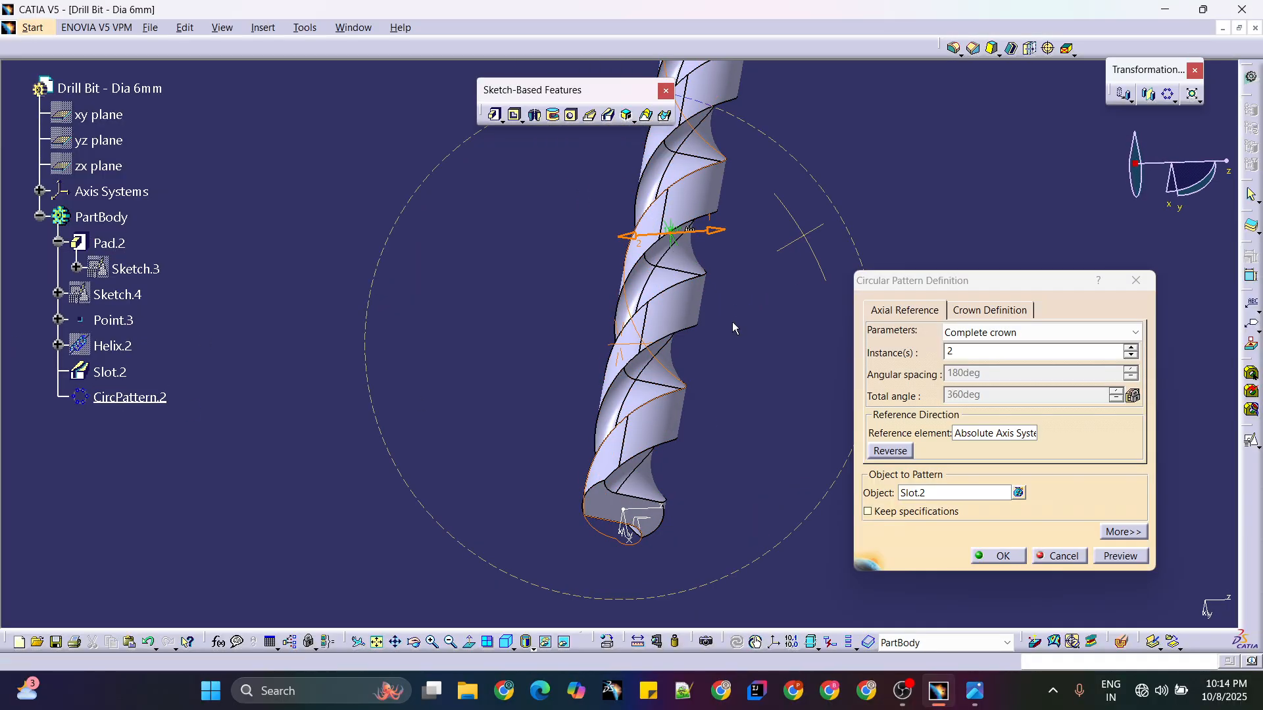
mouse_move(734, 326)
middle_mouse_down()
mouse_move(672, 296)
mouse_move(747, 224)
mouse_move(767, 296)
mouse_move(866, 340)
mouse_move(732, 333)
middle_mouse_up()
middle_click_drag(585, 339, 694, 181)
left_click(1136, 280)
middle_click_drag(711, 318, 701, 259)
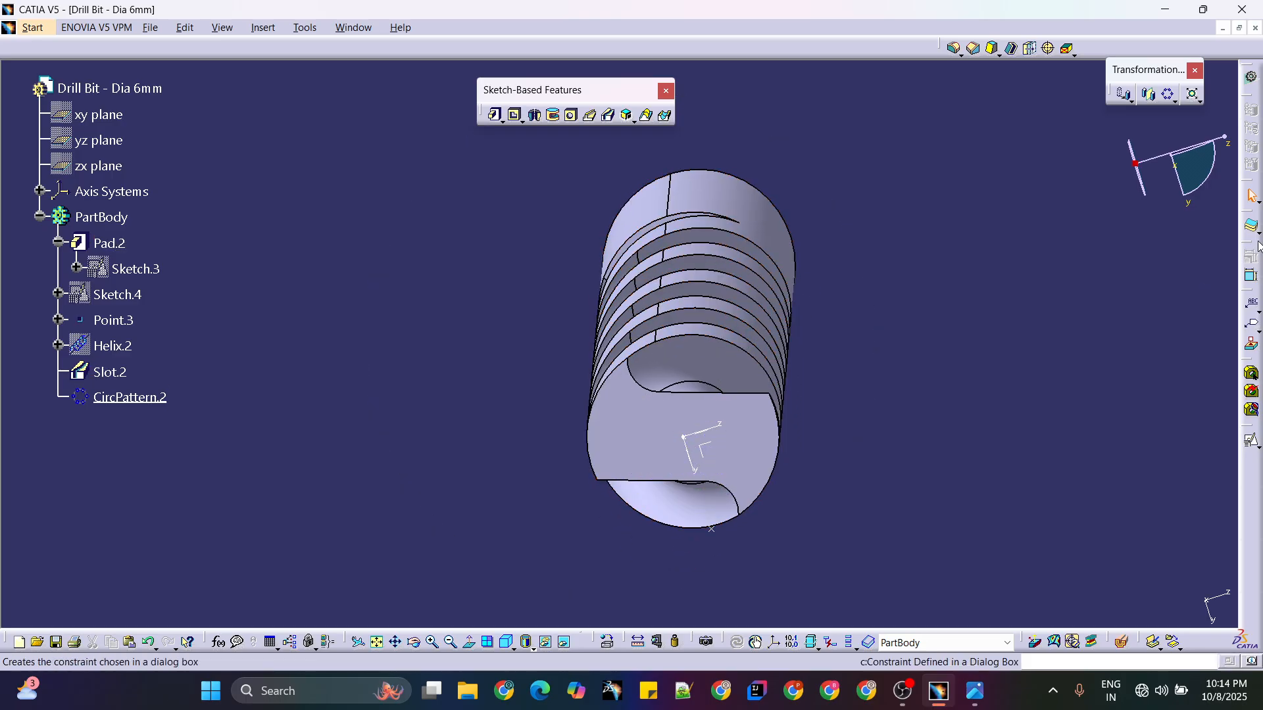
- Examine the fluted rod in a four-view layout and then in a single view from several angles
left_click(493, 647)
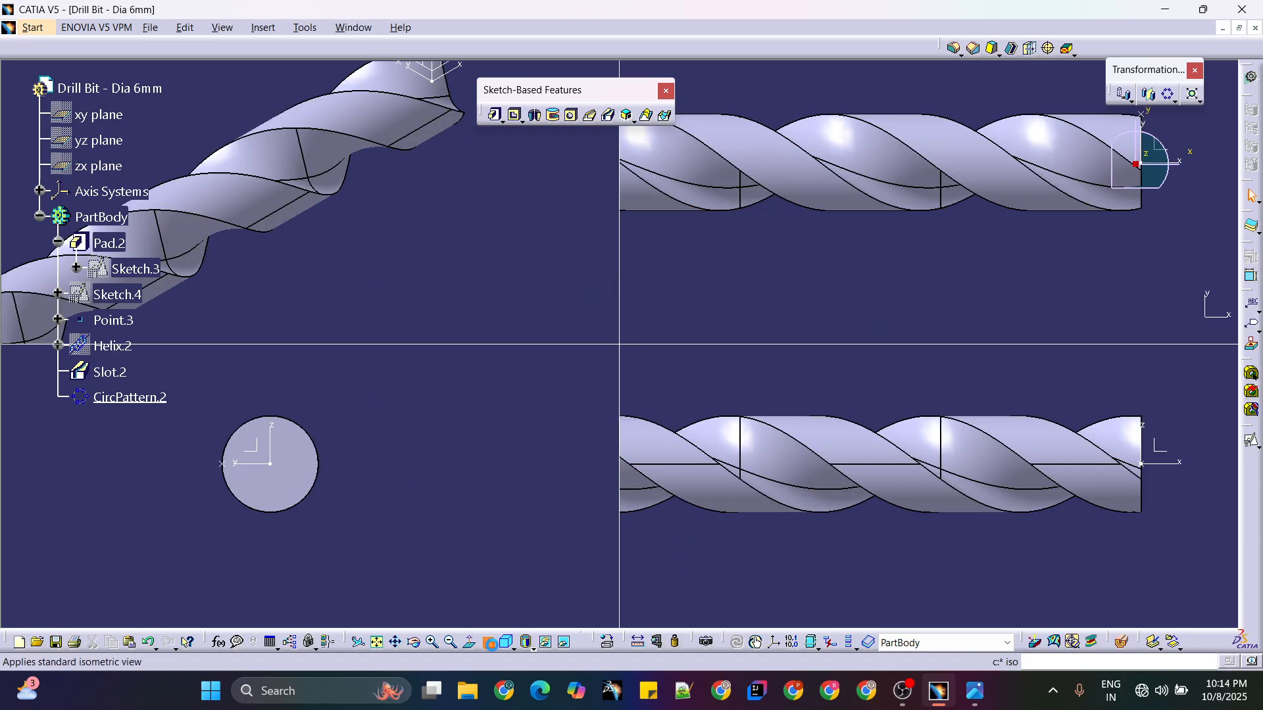
left_click(444, 499)
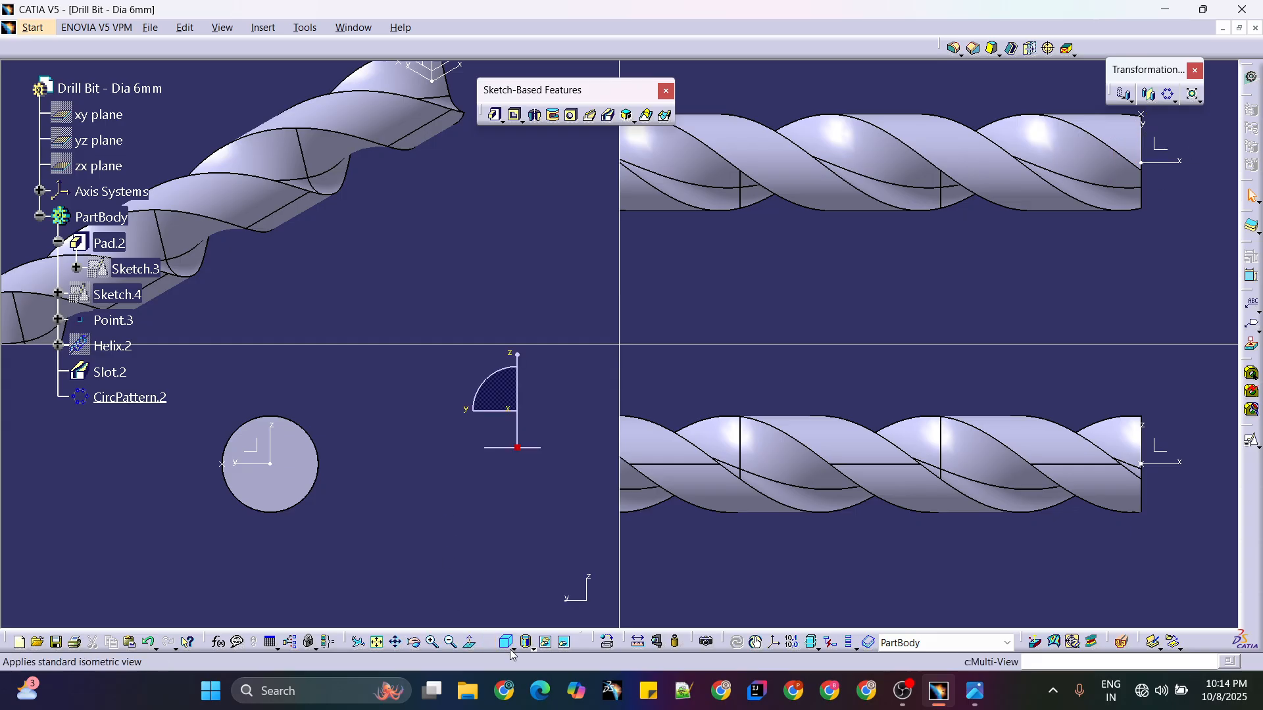
left_click(490, 643)
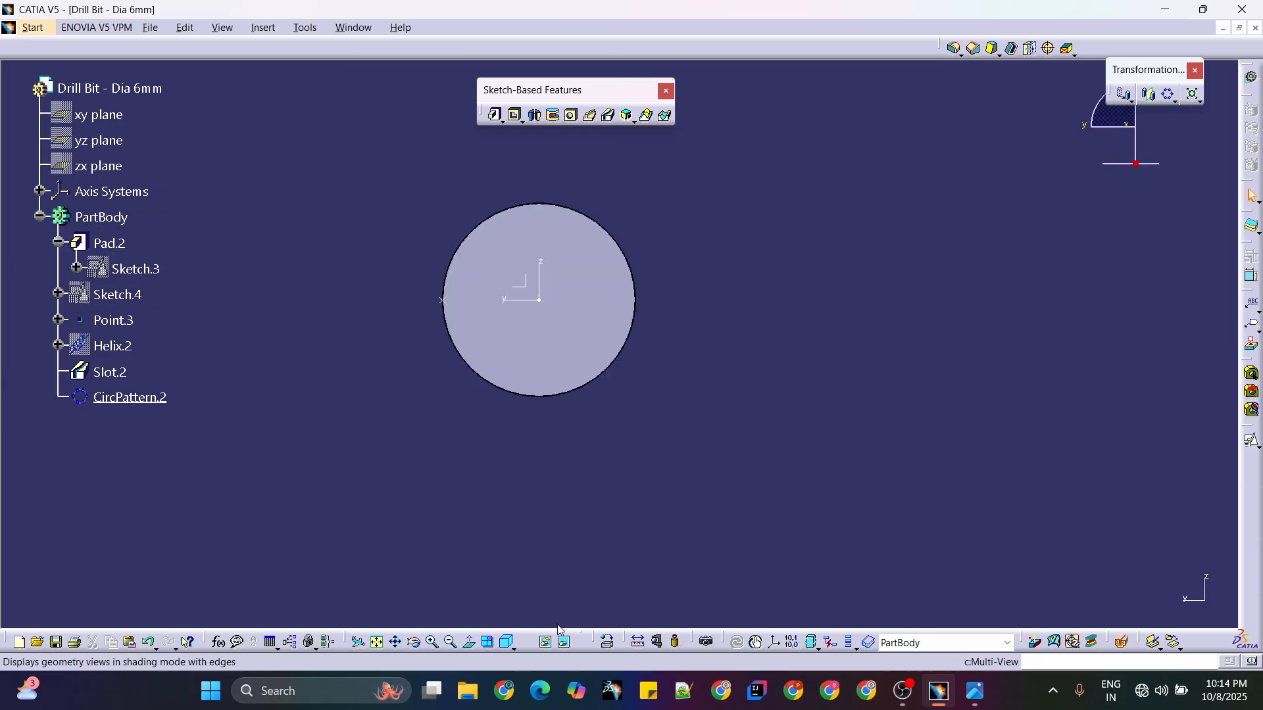
middle_click_drag(755, 370, 625, 669)
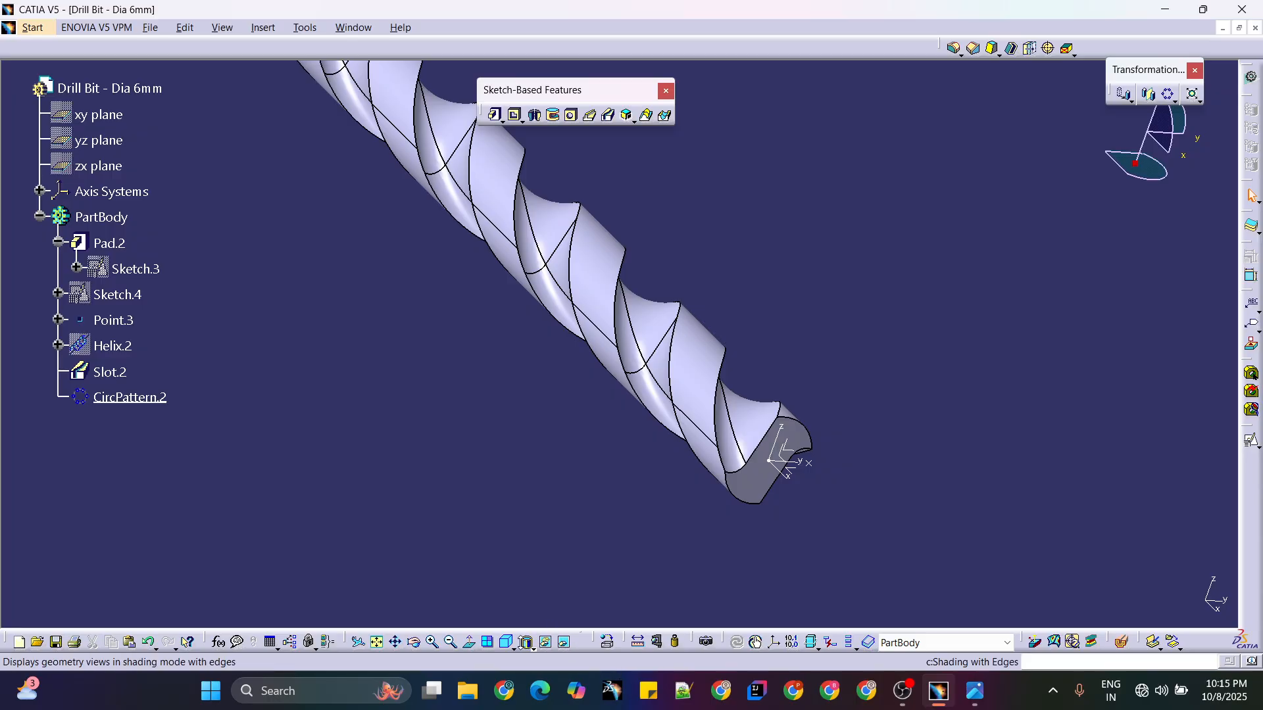
middle_click_drag(822, 427, 828, 493)
middle_click_drag(730, 256, 694, 378)
- Check the tip in the reference drawing and dock the floating Sketch-Based Features toolbar
left_click(965, 692)
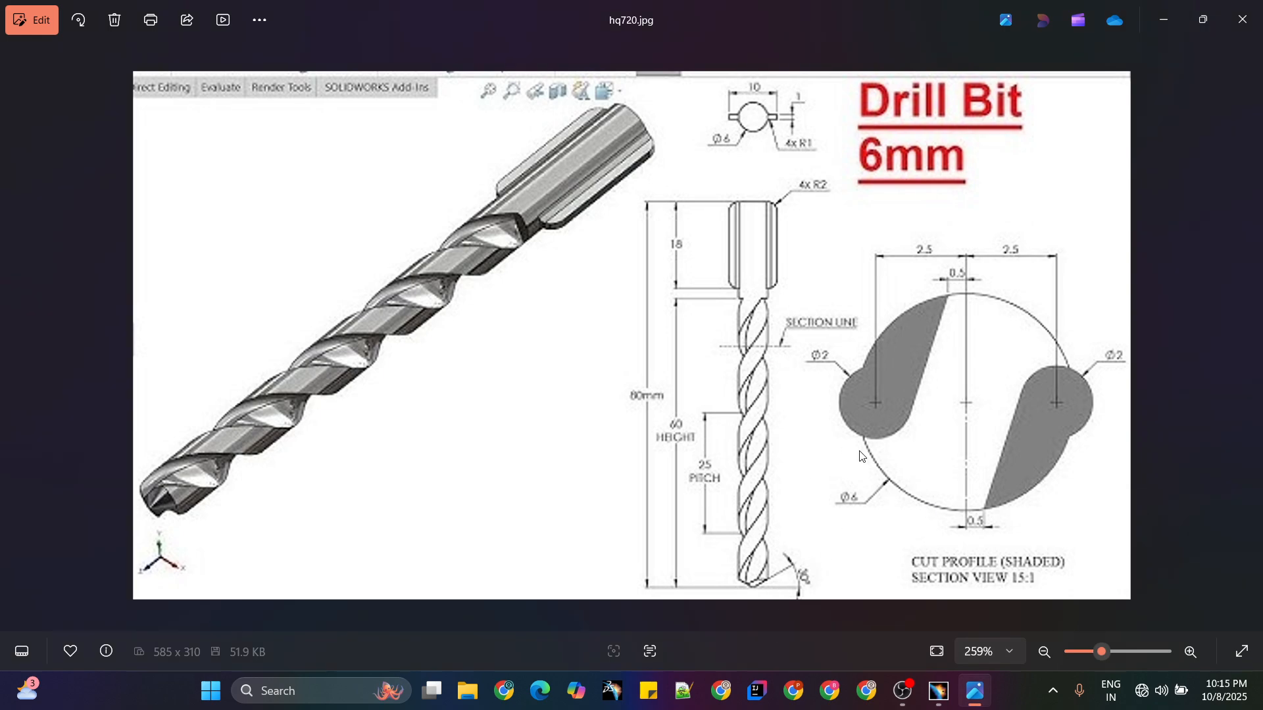
key("alt+Tab")
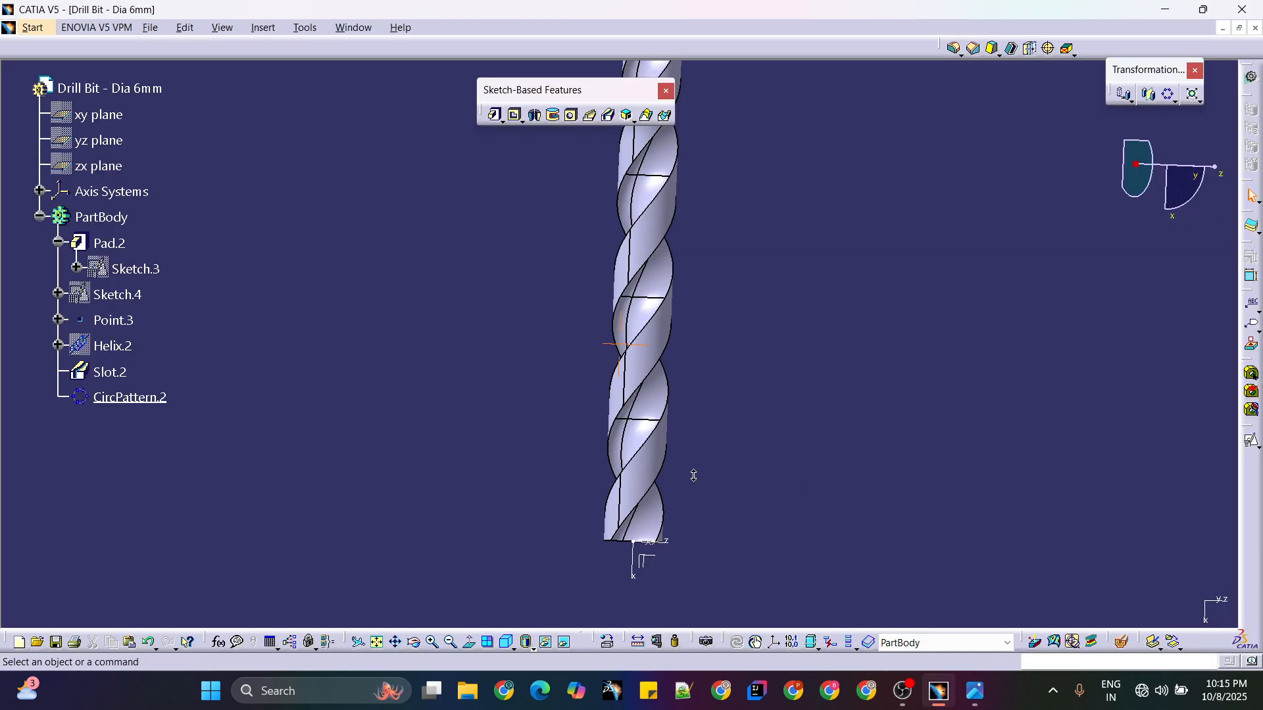
middle_click_drag(712, 293, 780, 366)
double_click(585, 91)
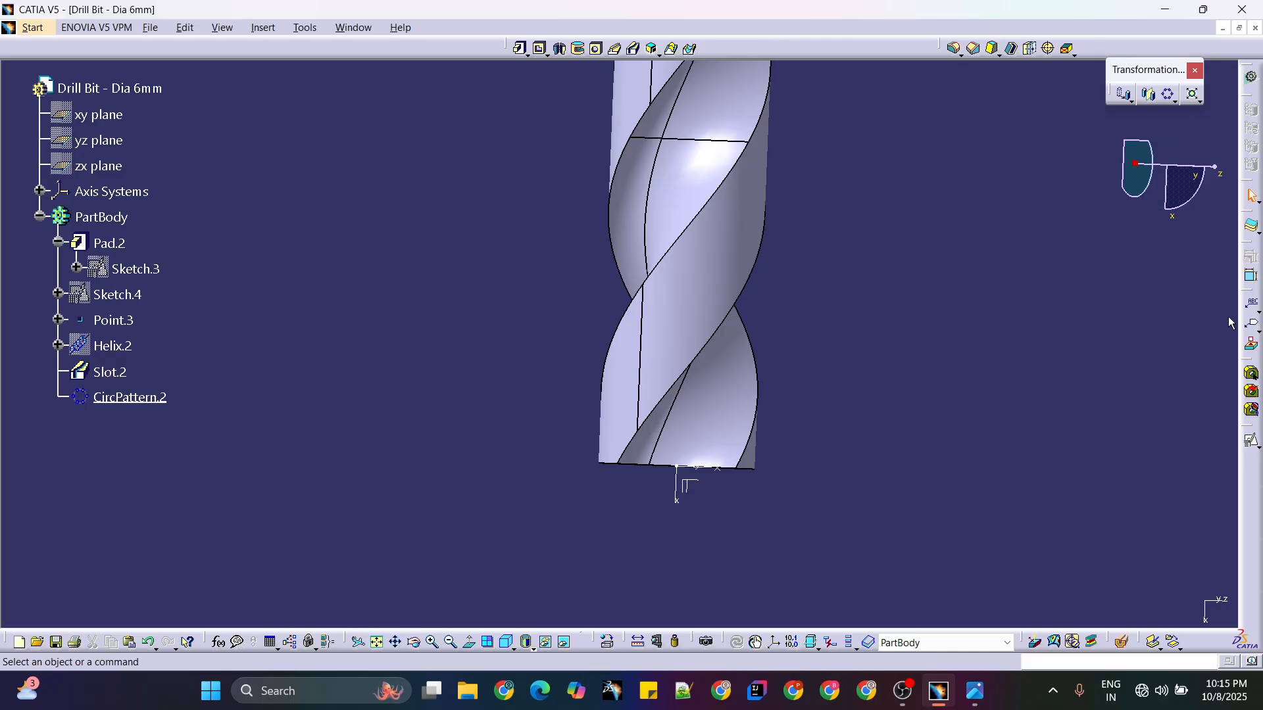
mouse_move(949, 274)
middle_mouse_down()
mouse_move(935, 273)
mouse_move(941, 246)
mouse_move(913, 204)
mouse_move(918, 272)
middle_mouse_up()
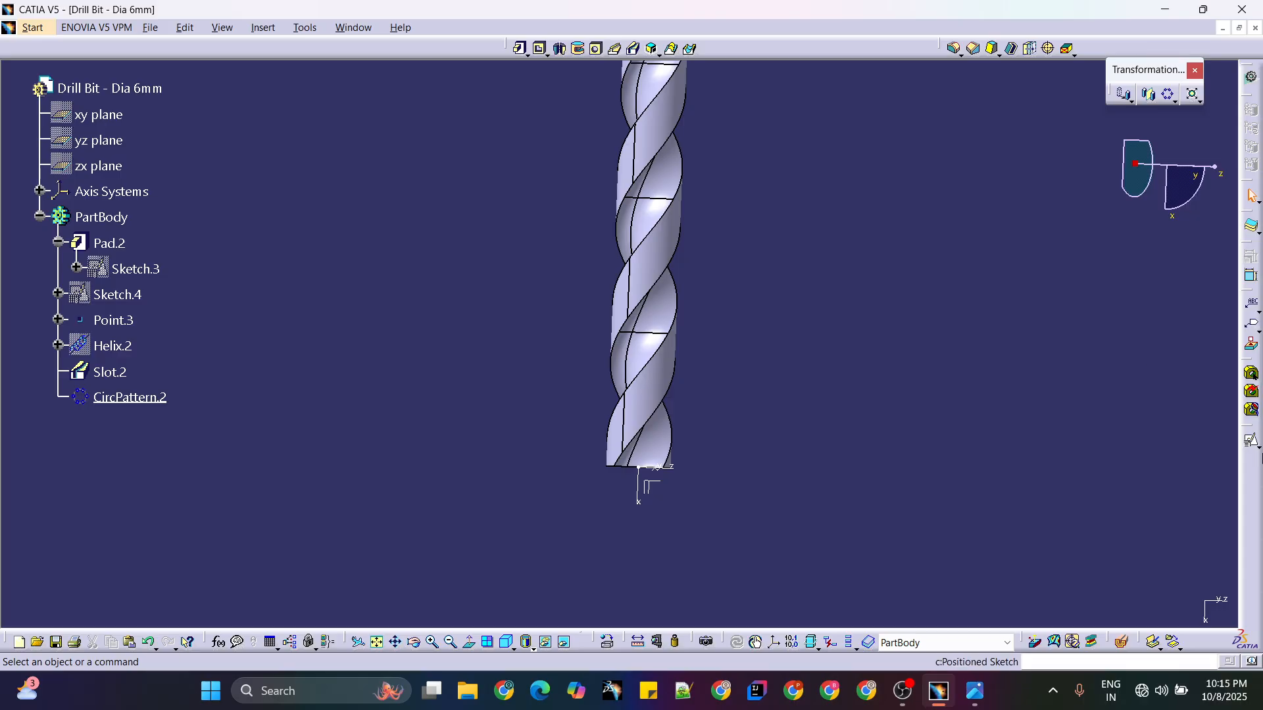
left_click(1253, 444)
mouse_move(673, 420)
middle_mouse_down()
mouse_move(640, 334)
mouse_move(633, 380)
mouse_move(829, 361)
mouse_move(651, 403)
mouse_move(911, 256)
middle_mouse_up()
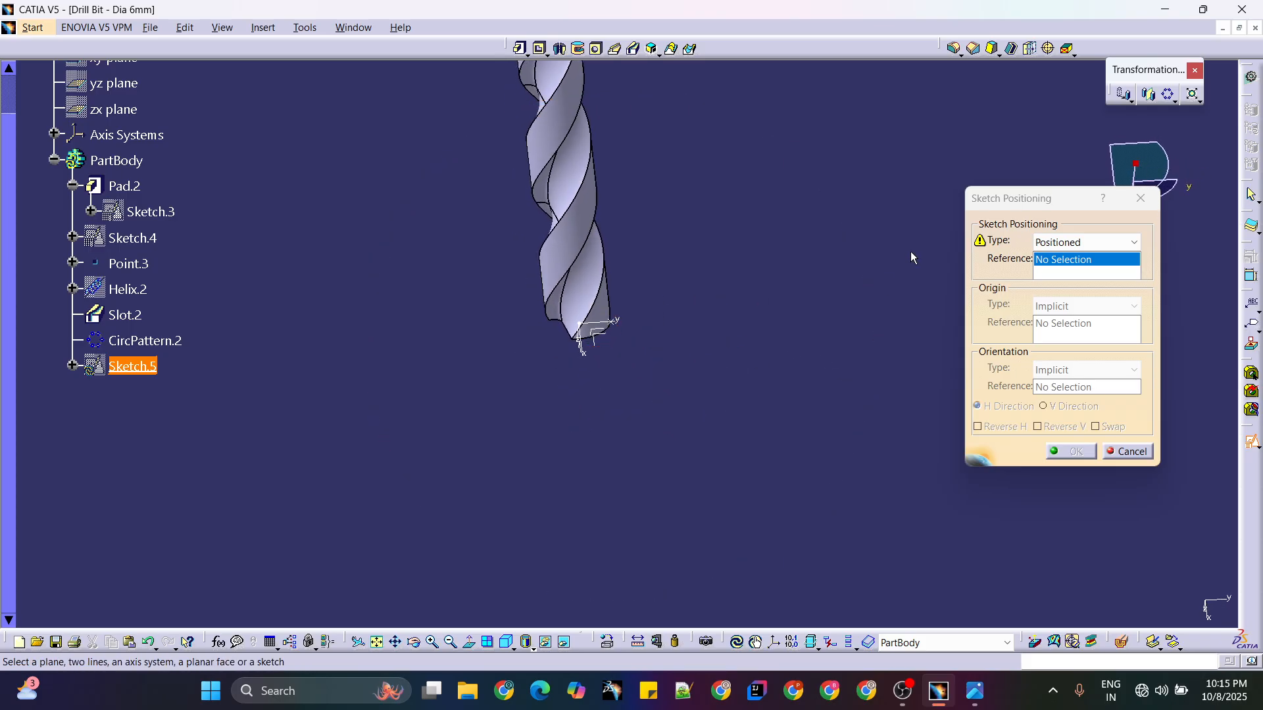
key("Escape")
mouse_move(736, 315)
middle_mouse_down()
mouse_move(641, 378)
mouse_move(541, 368)
mouse_move(660, 386)
mouse_move(882, 352)
mouse_move(774, 343)
middle_mouse_up()
- Create a positioned sketch on the absolute axis system's XY plane with the H direction reversed, and frame the fluted end
left_click(1251, 443)
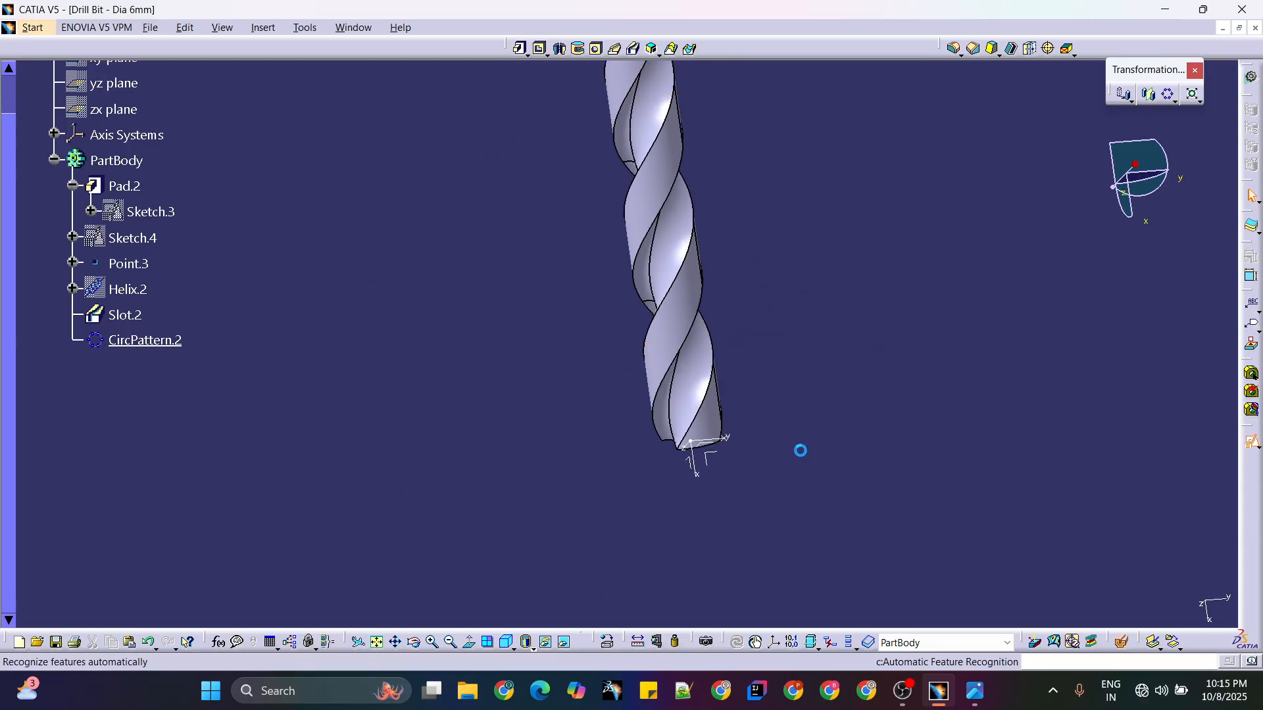
left_click(726, 460)
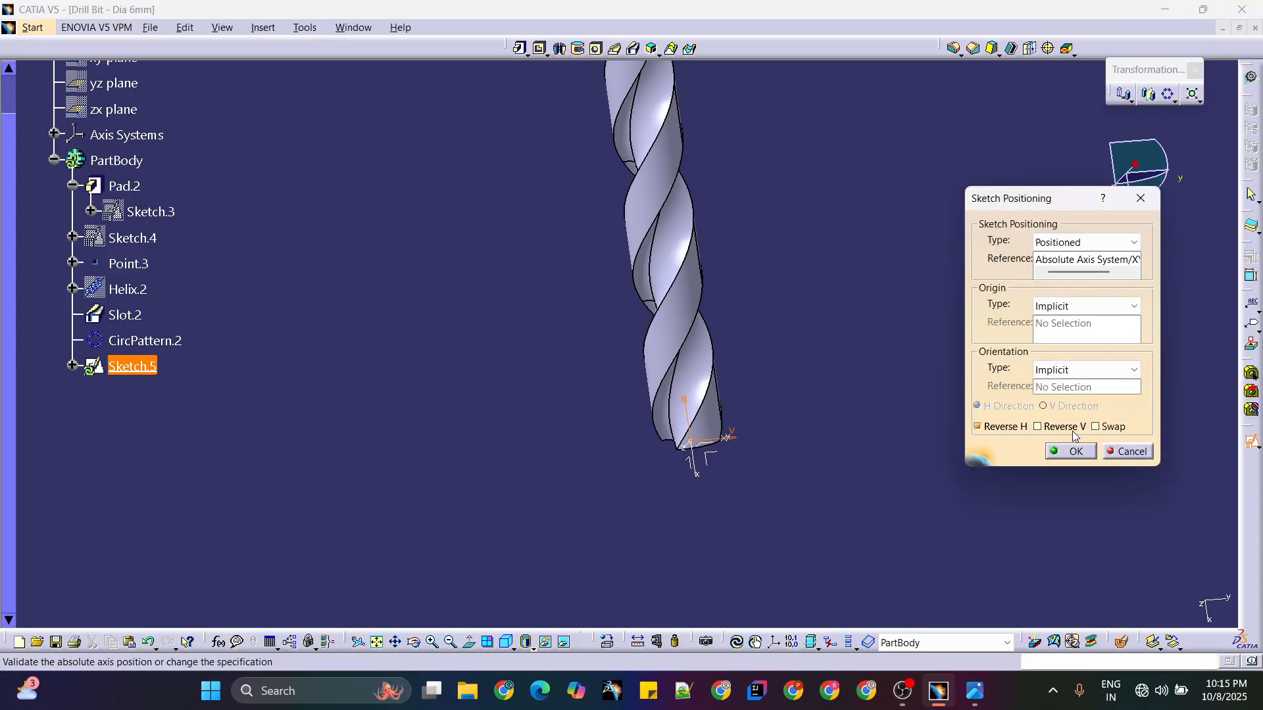
left_click(1070, 452)
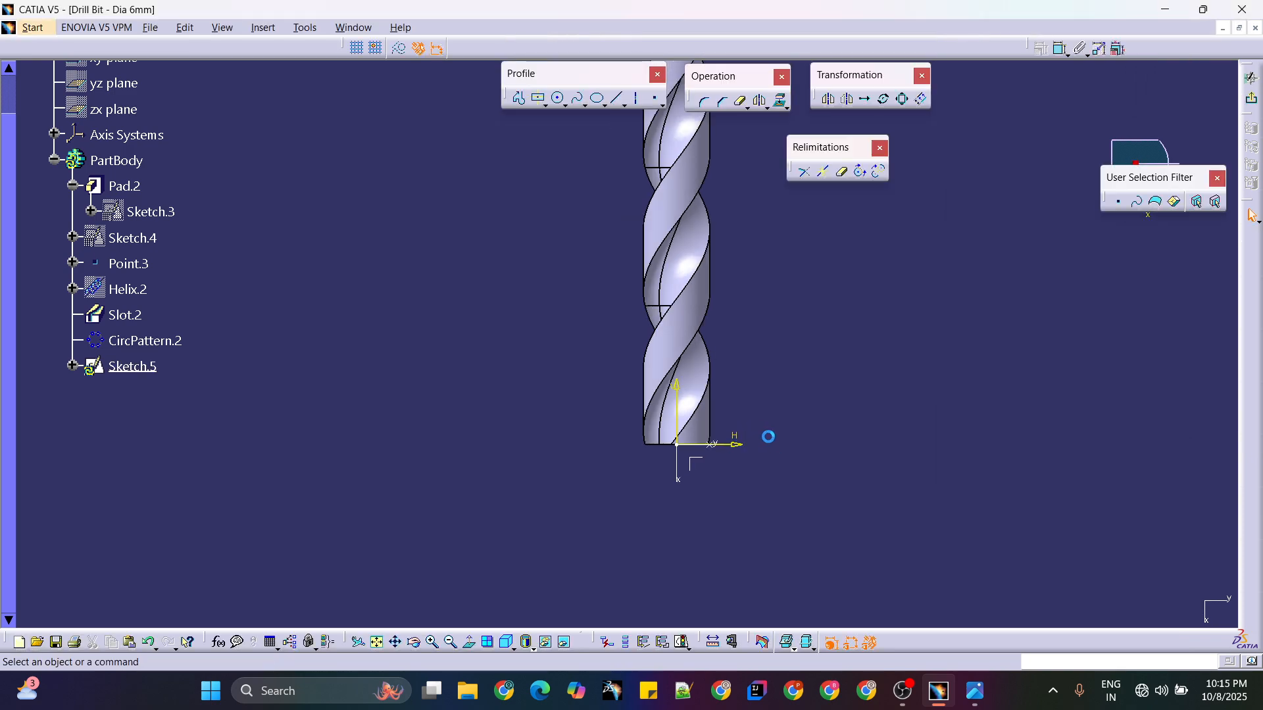
middle_click_drag(884, 429, 911, 315)
middle_click_drag(931, 441, 768, 290)
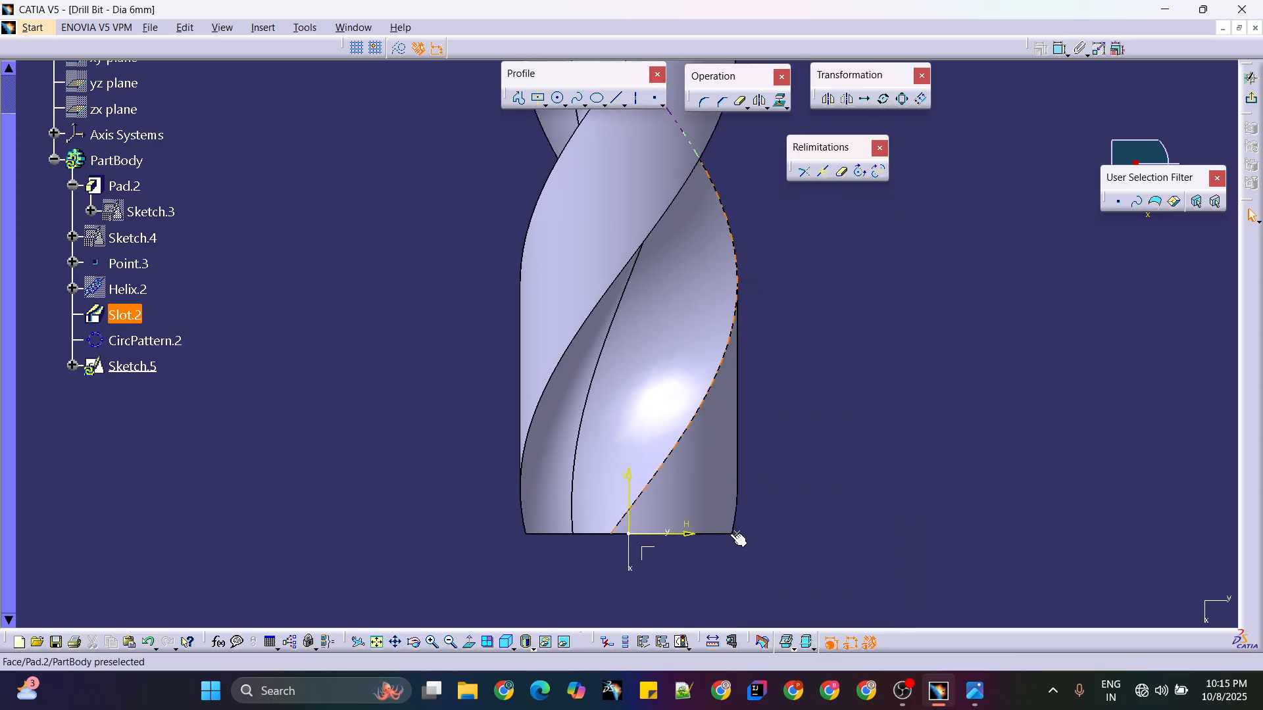
middle_click_drag(724, 530, 592, 480)
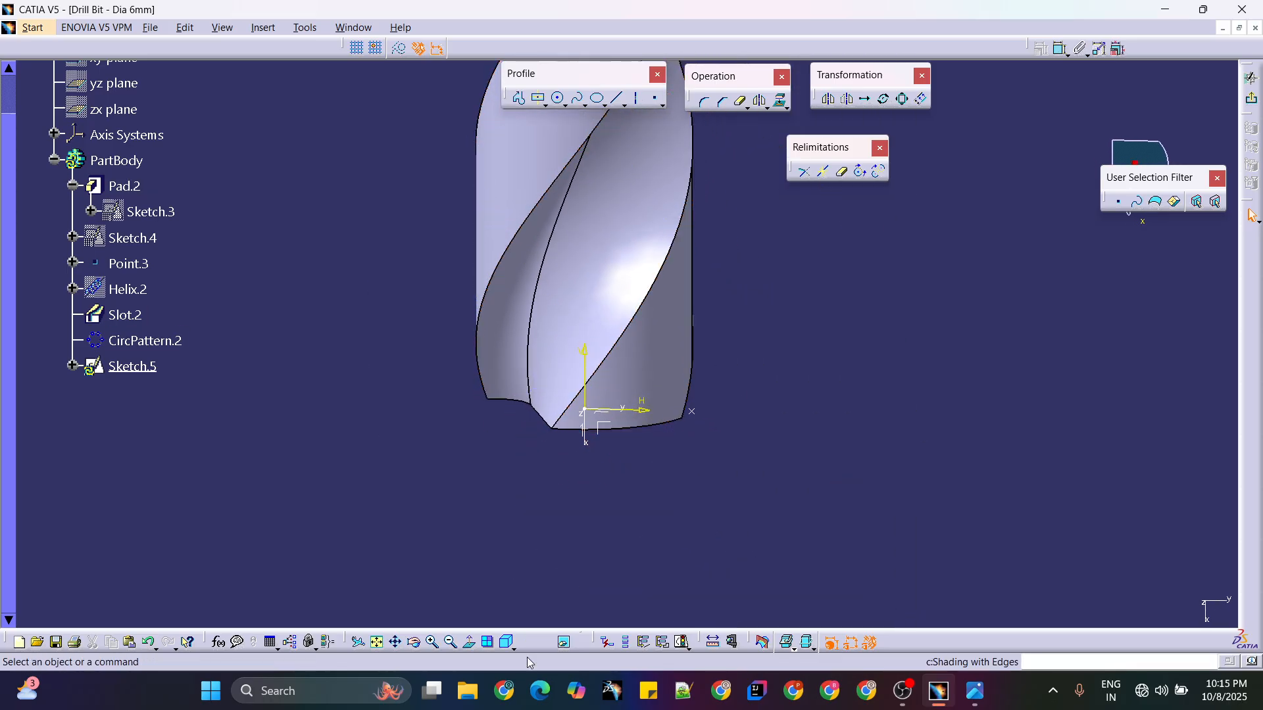
left_click(483, 640)
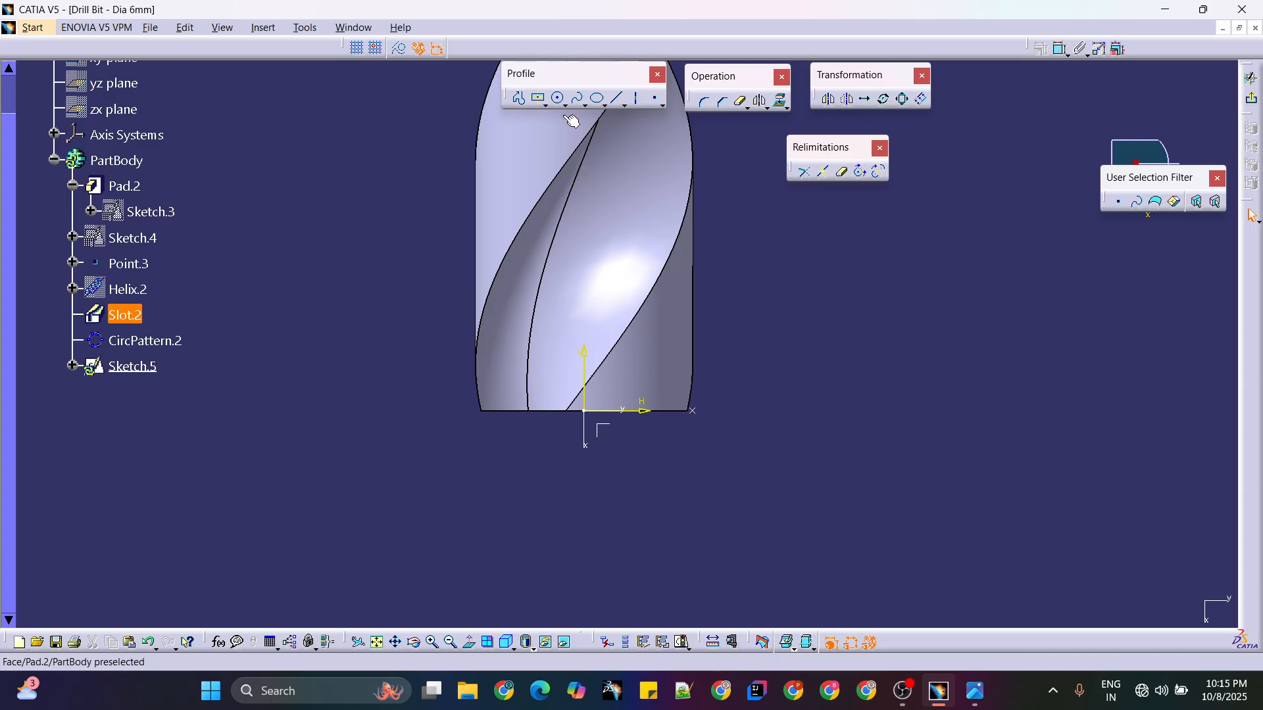
- Sketch a closed right triangle from the origin with a base along the H axis and a sloped side about 6.3 mm long
left_click(523, 99)
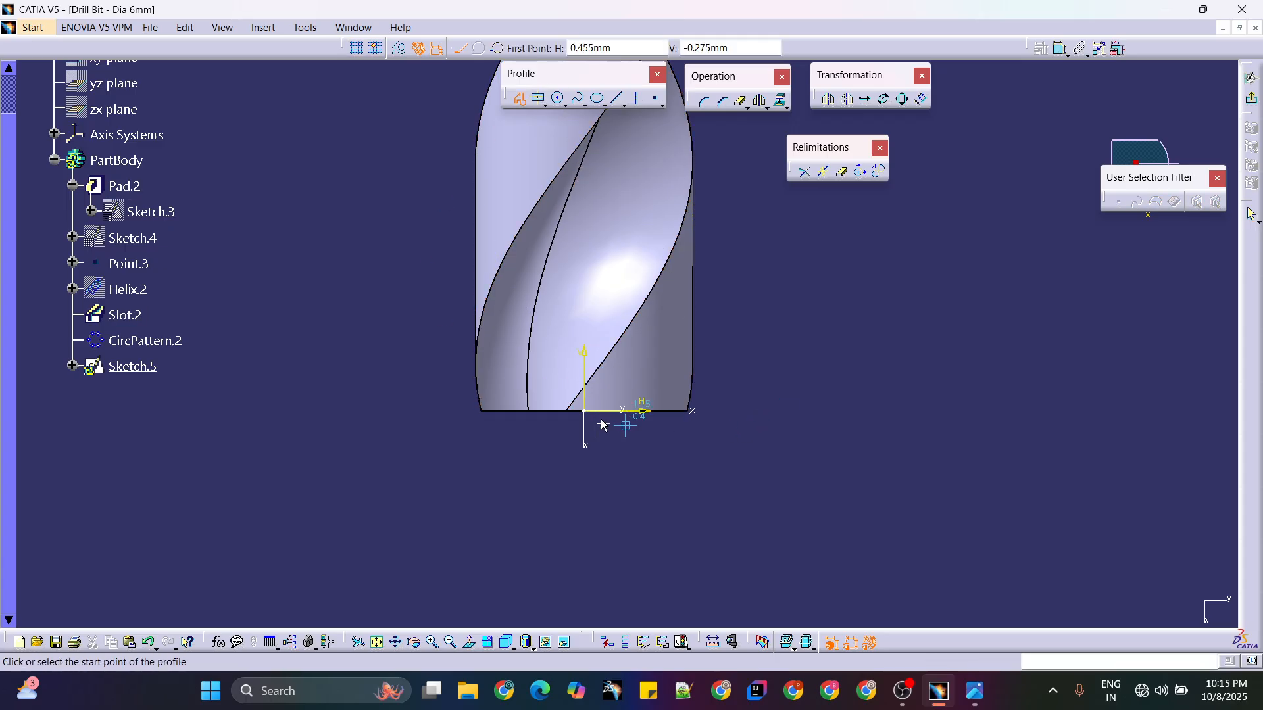
left_click(776, 287)
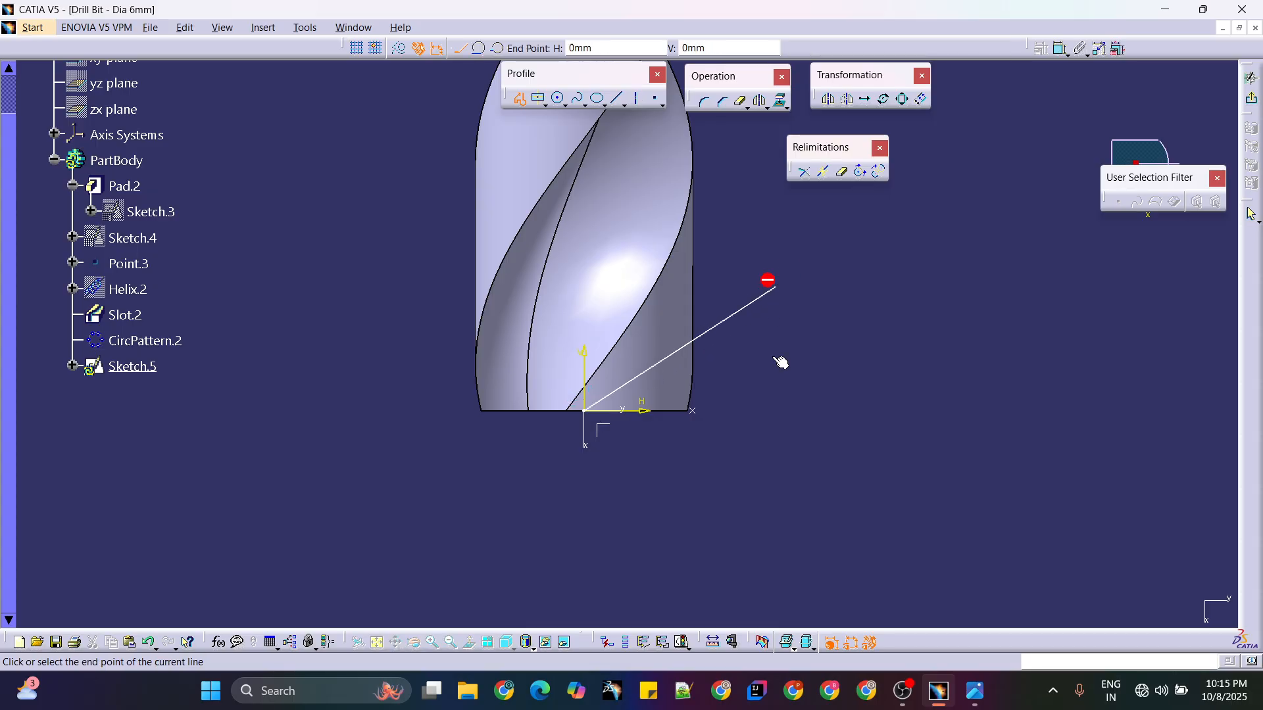
left_click(776, 411)
left_click(584, 411)
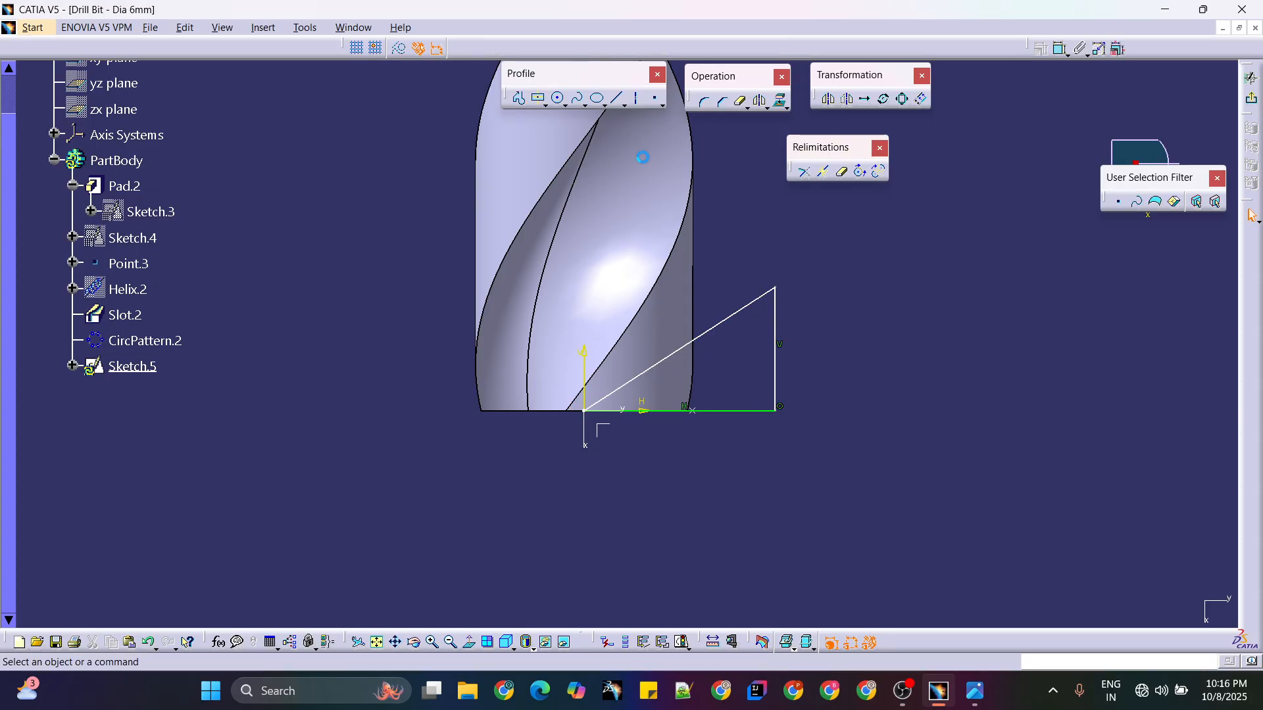
- Dimension the angle between the triangle's sloped side and its base and set it to 30°
left_click(781, 101)
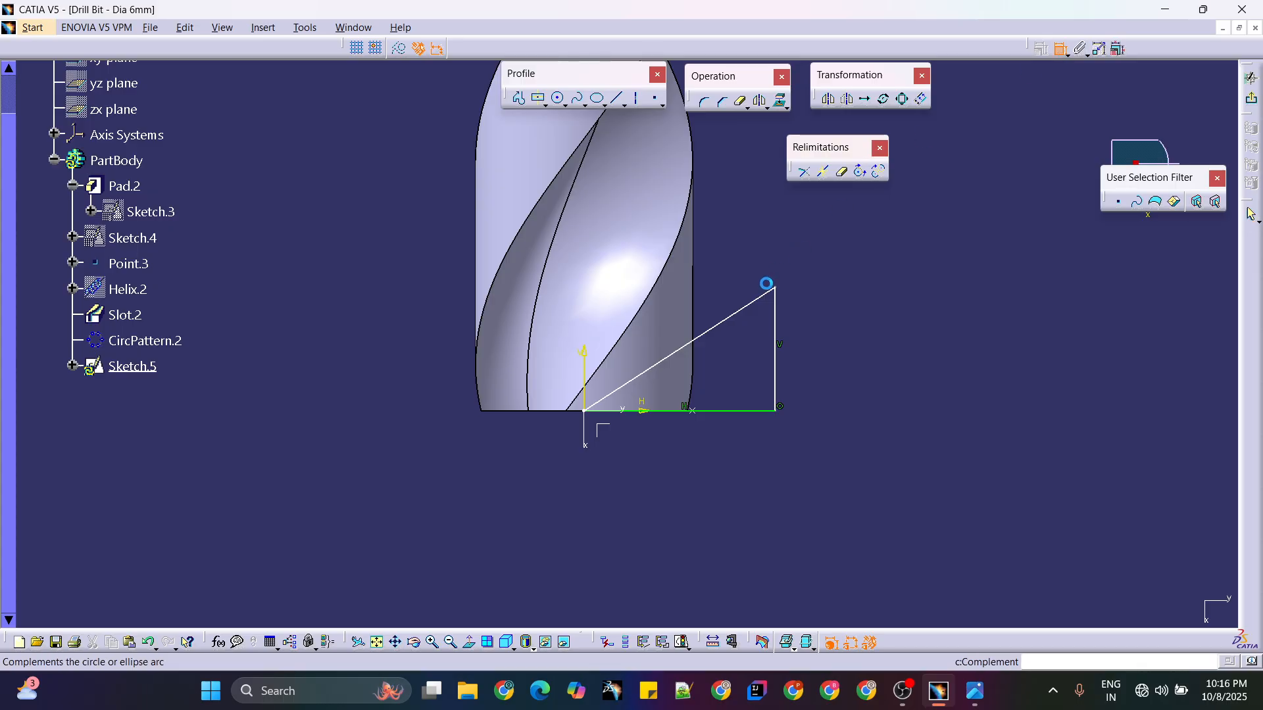
left_click(755, 300)
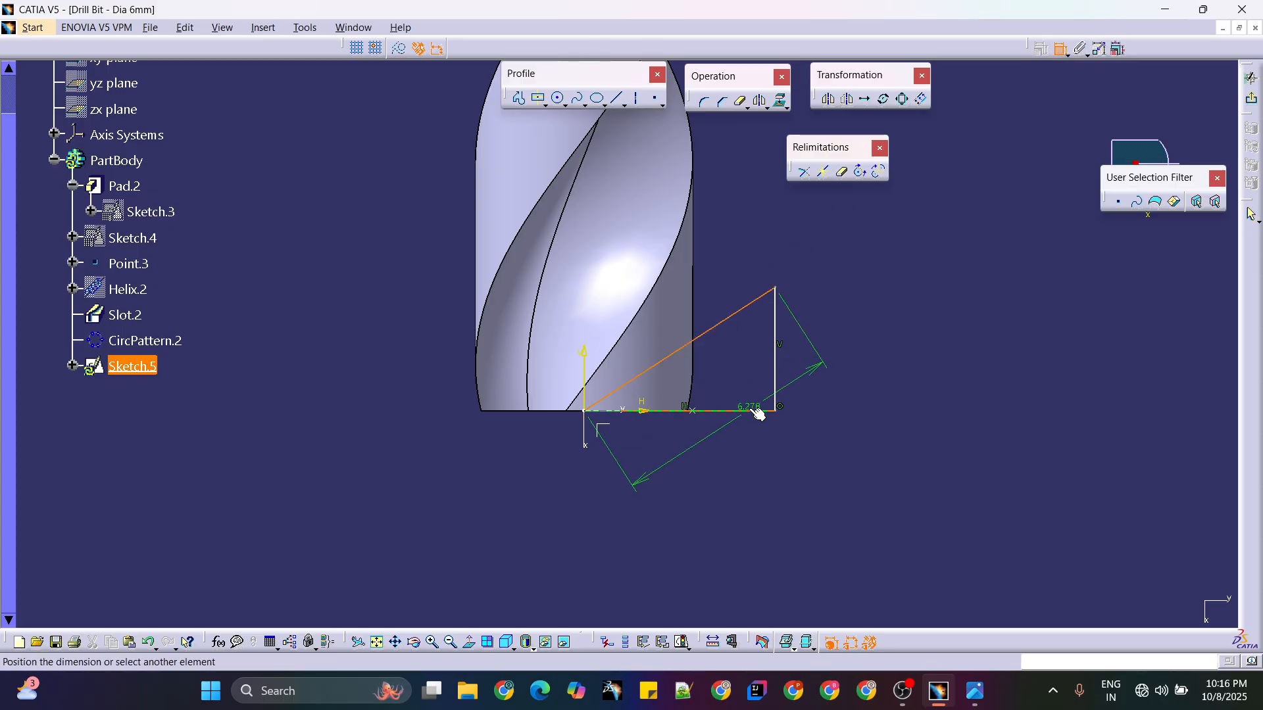
left_click(756, 411)
left_click(896, 352)
double_click(878, 353)
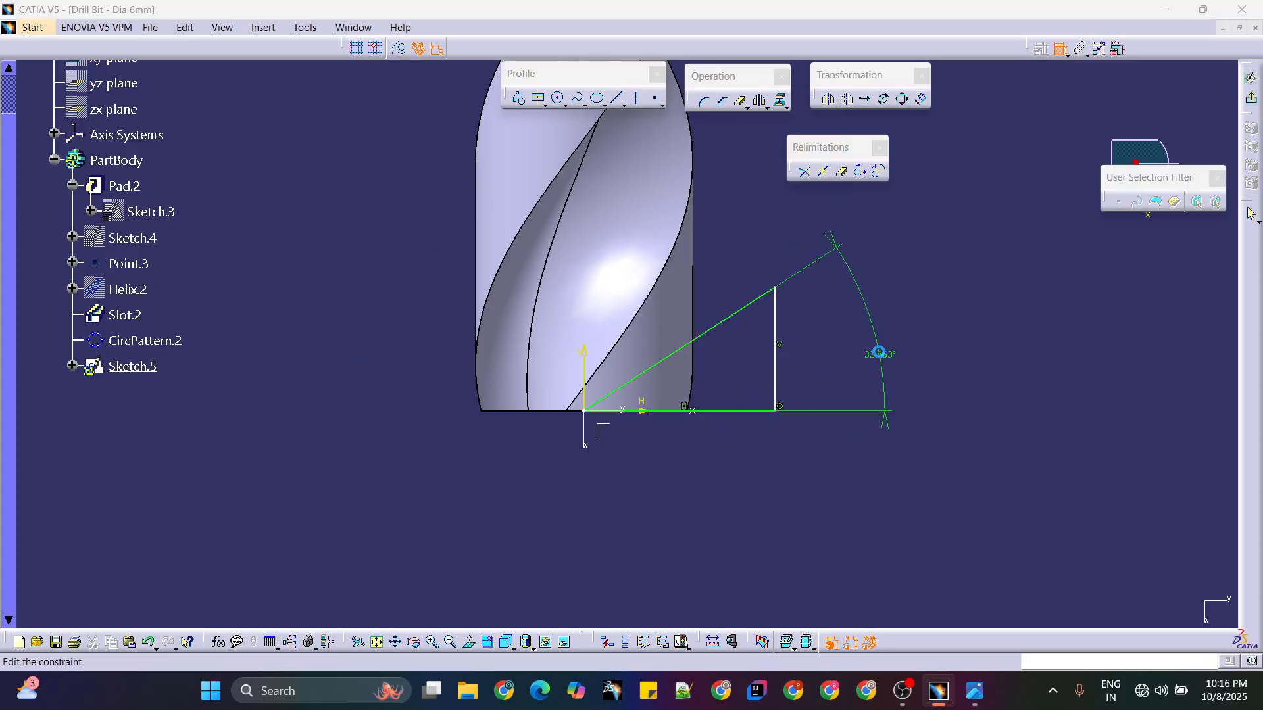
type("30deg")
key("Return")
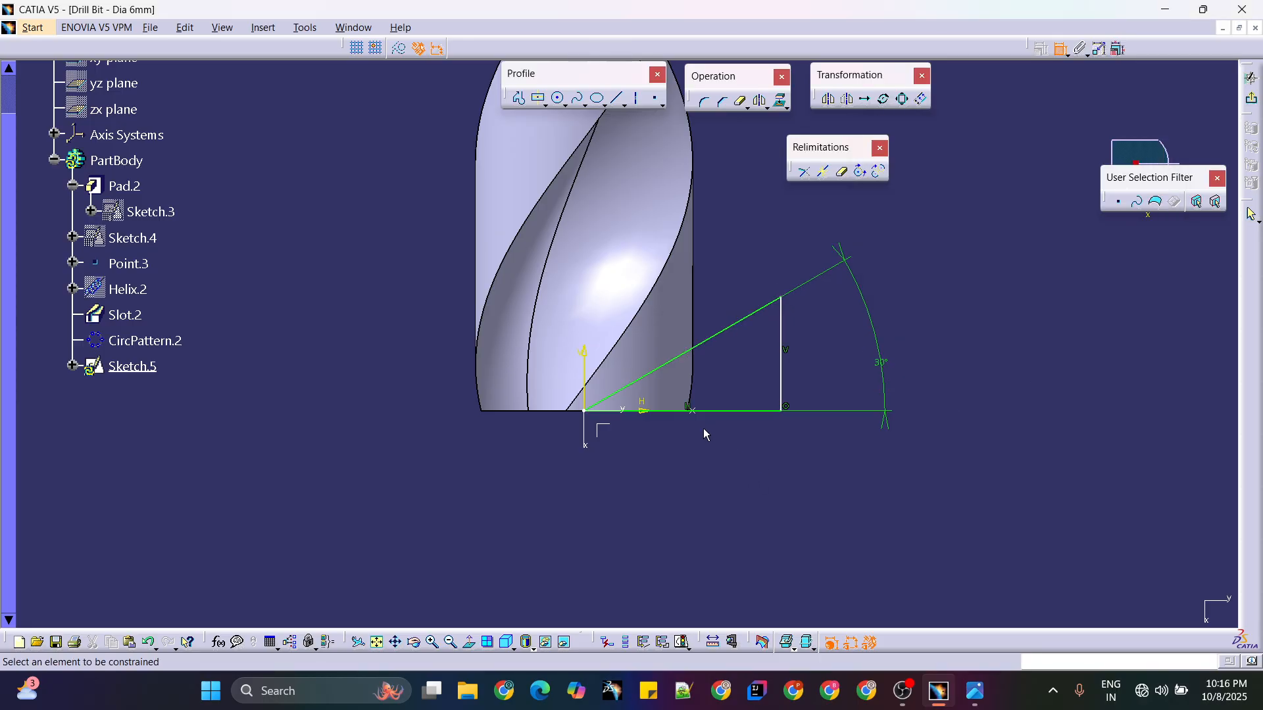
- Make the triangle's vertical side coincident with the rod's outer edge and exit the sketch
left_click(695, 412)
left_click(692, 368)
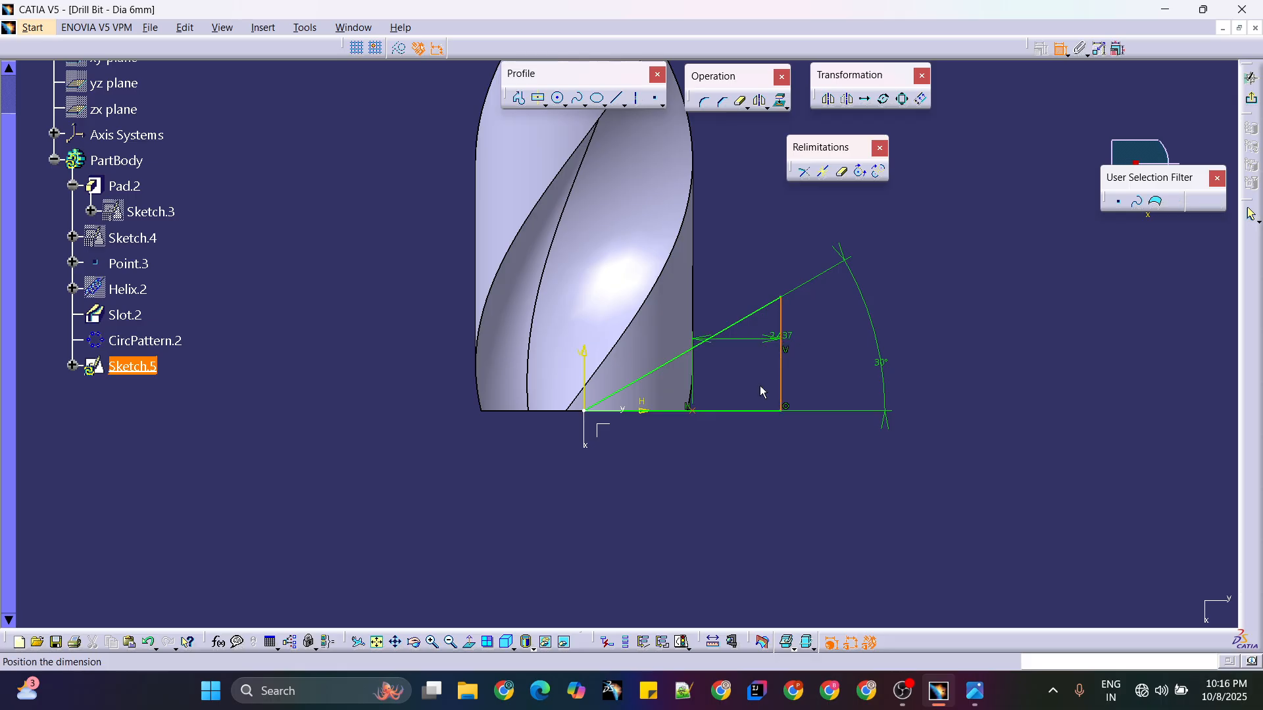
right_click(710, 457)
left_click(751, 528)
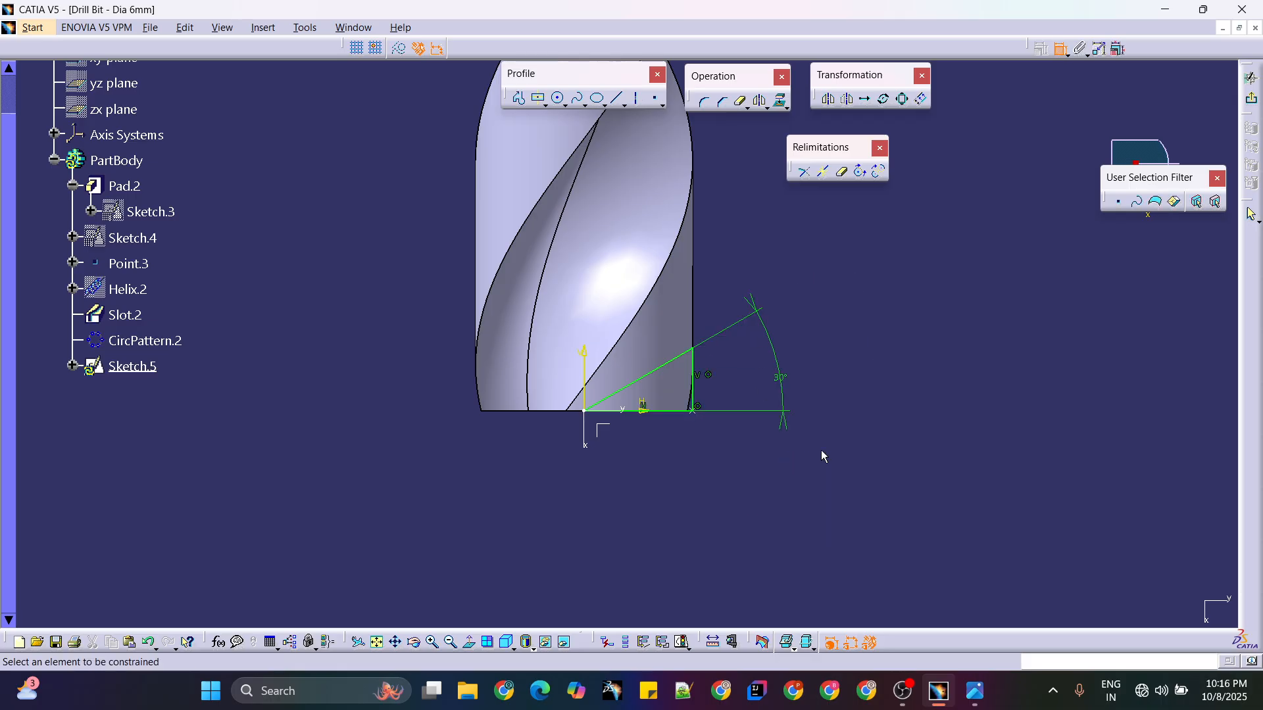
left_click(1250, 102)
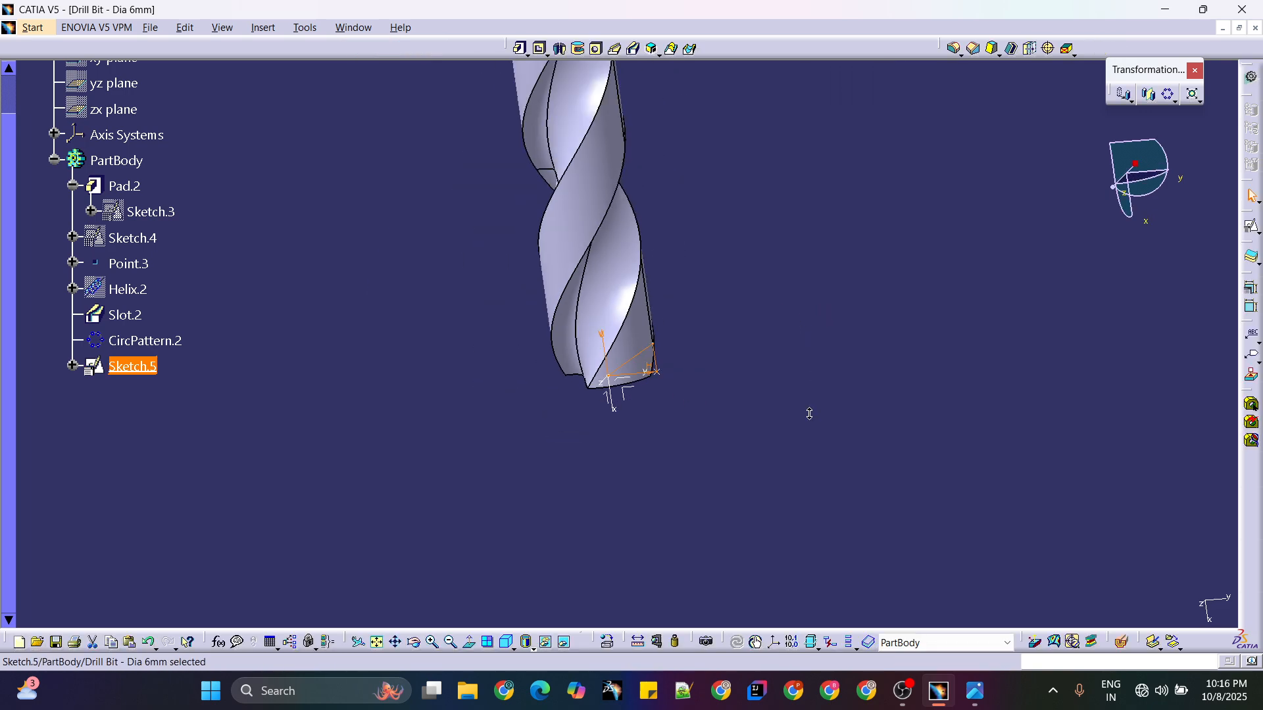
- Cut a 360° groove with the triangle sketch about the absolute axis system's X axis to form the conical tip
middle_click_drag(810, 413, 844, 267)
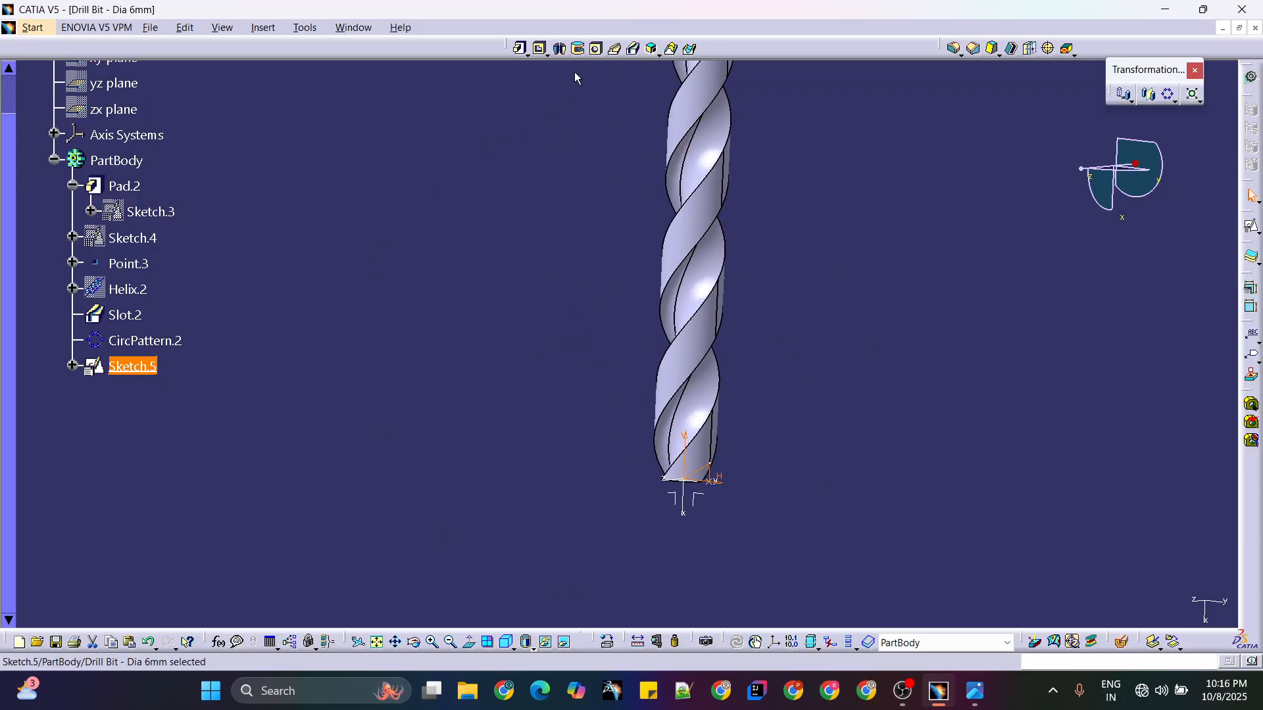
left_click(580, 49)
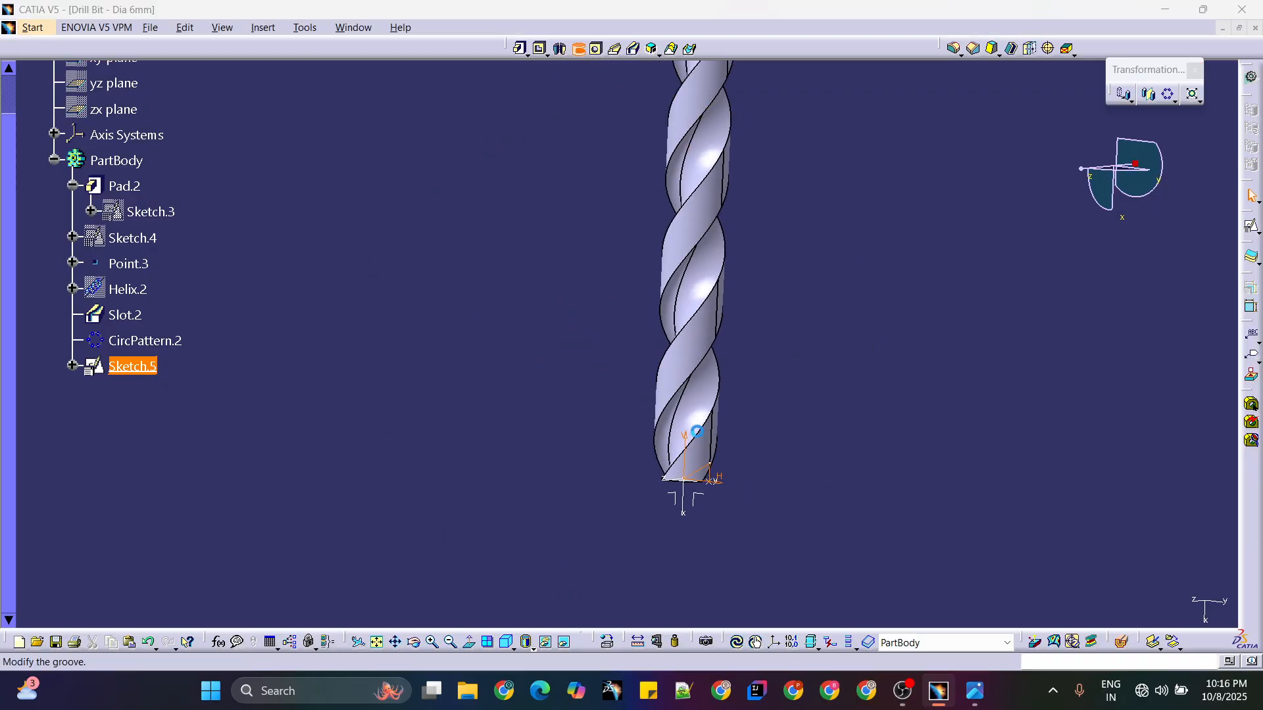
left_click_drag(828, 143, 919, 172)
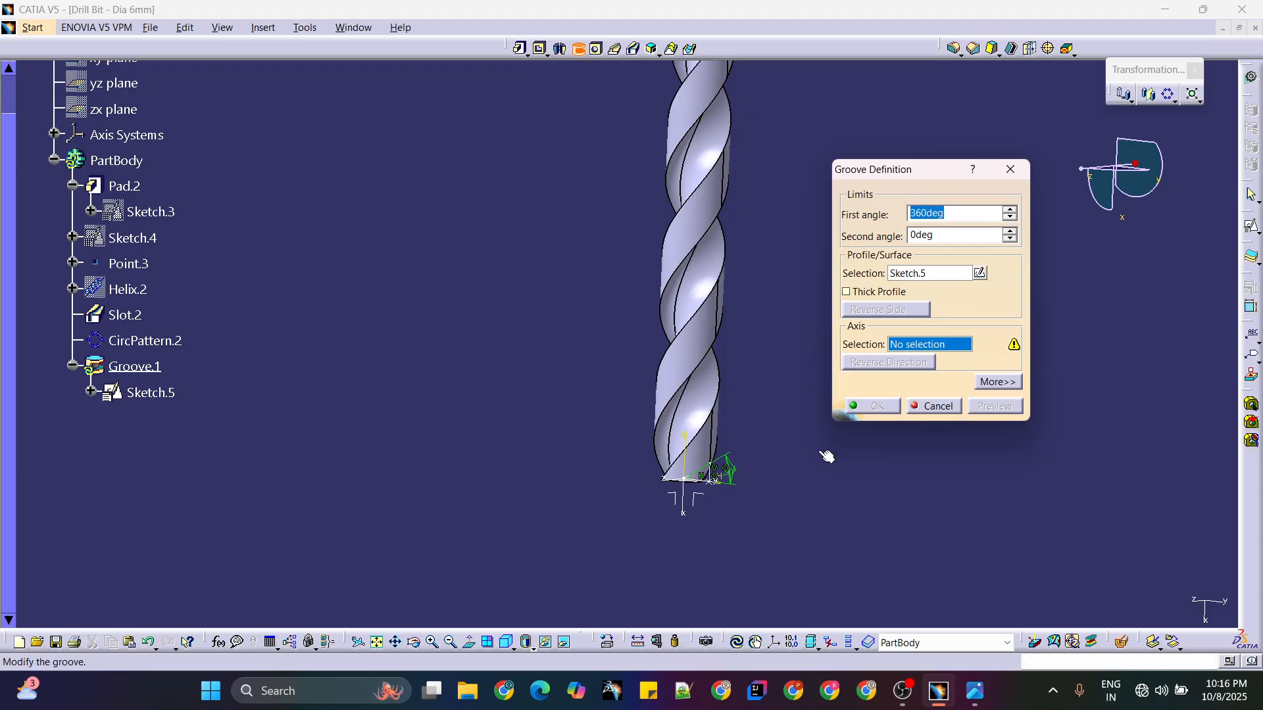
middle_click_drag(825, 455, 670, 476)
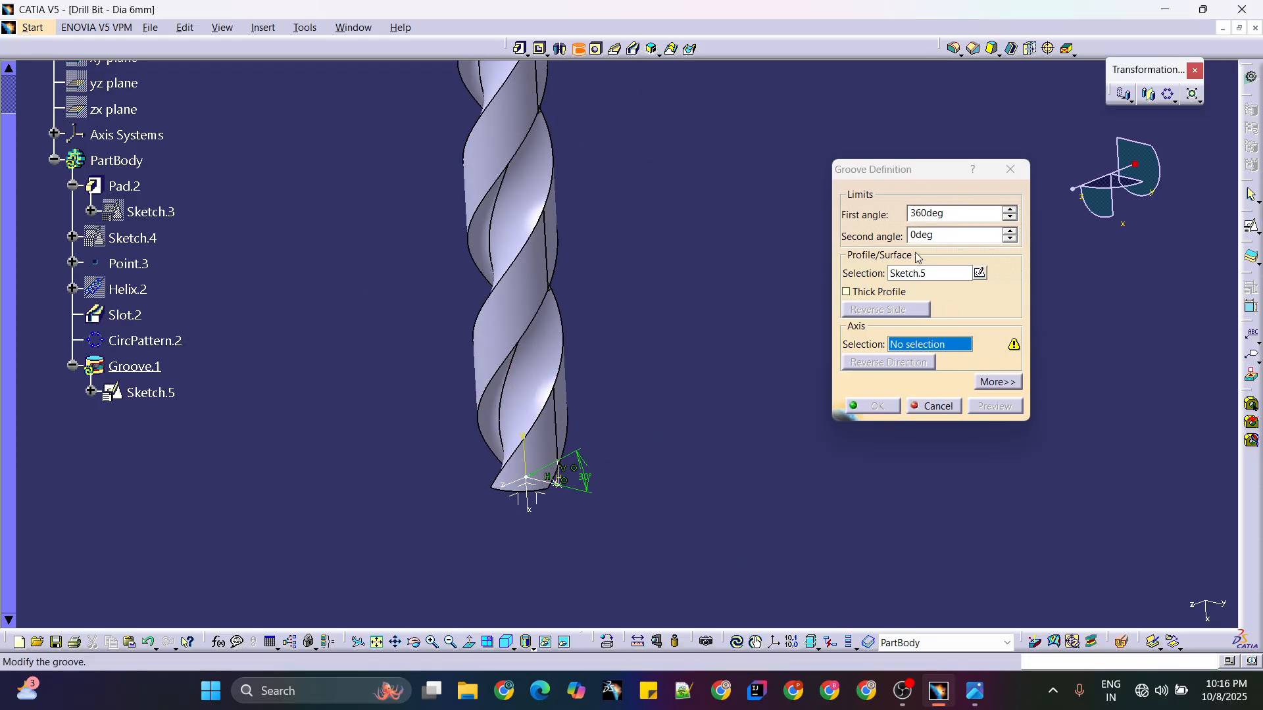
left_click(935, 351)
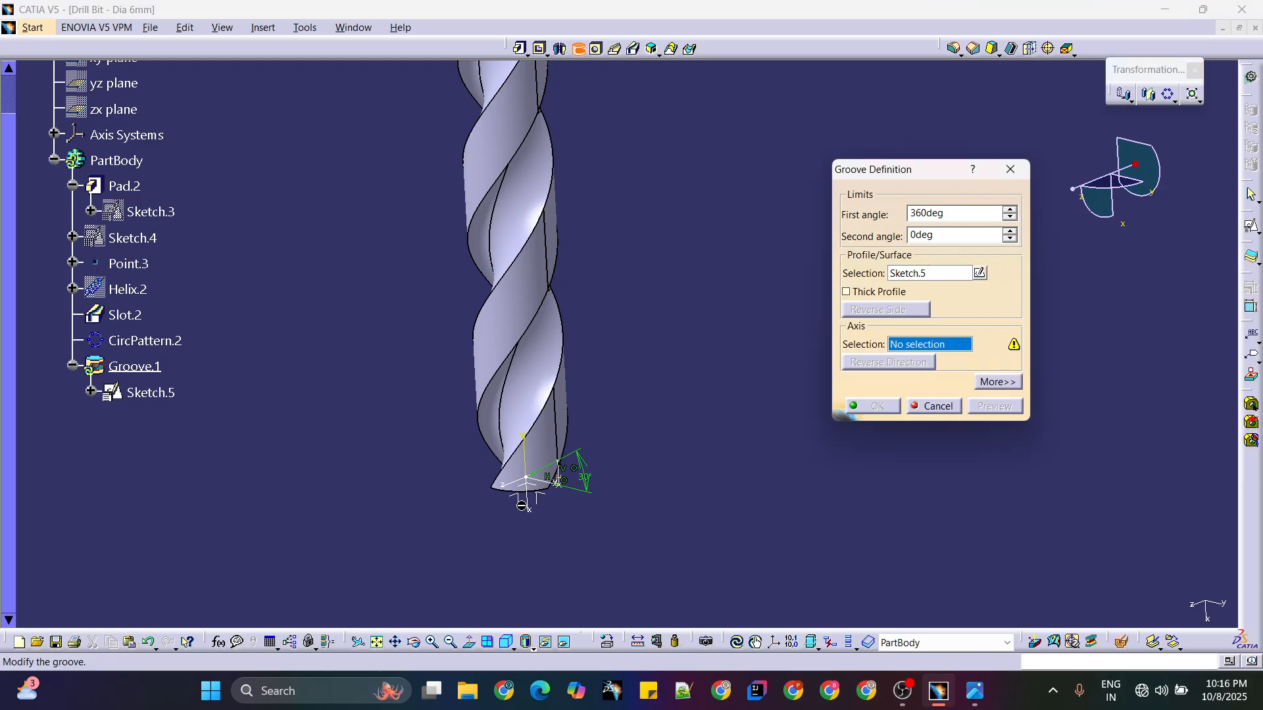
left_click(538, 504)
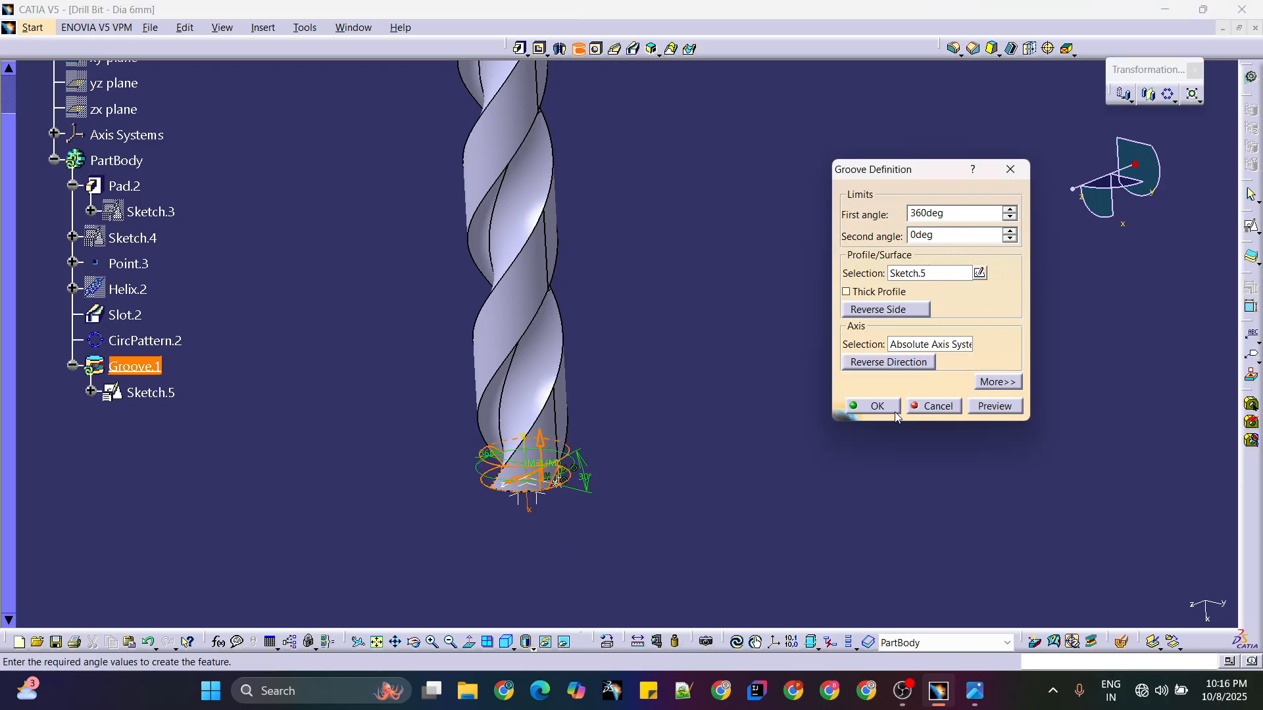
left_click(895, 411)
- Check the shank in the reference drawing and start a positioned sketch on the rod's flat end face with the H and V directions swapped
middle_click_drag(643, 474, 705, 327)
key("alt+Tab")
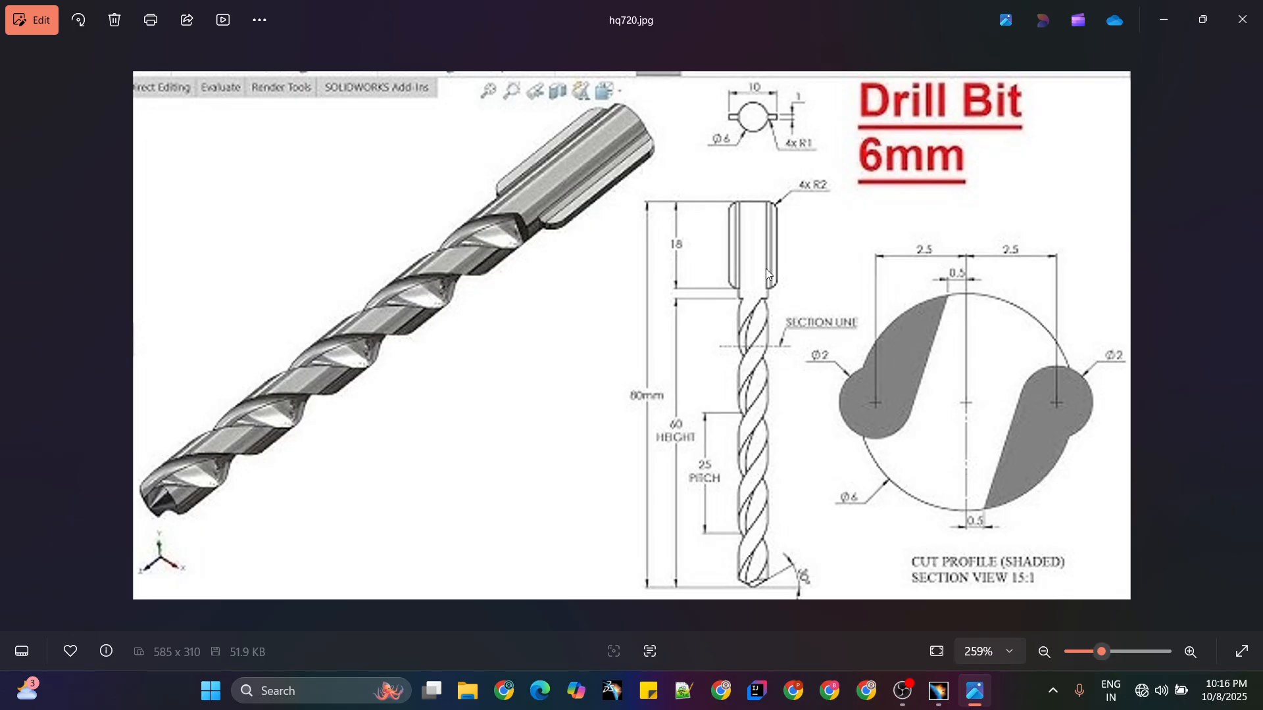
key("alt+Tab")
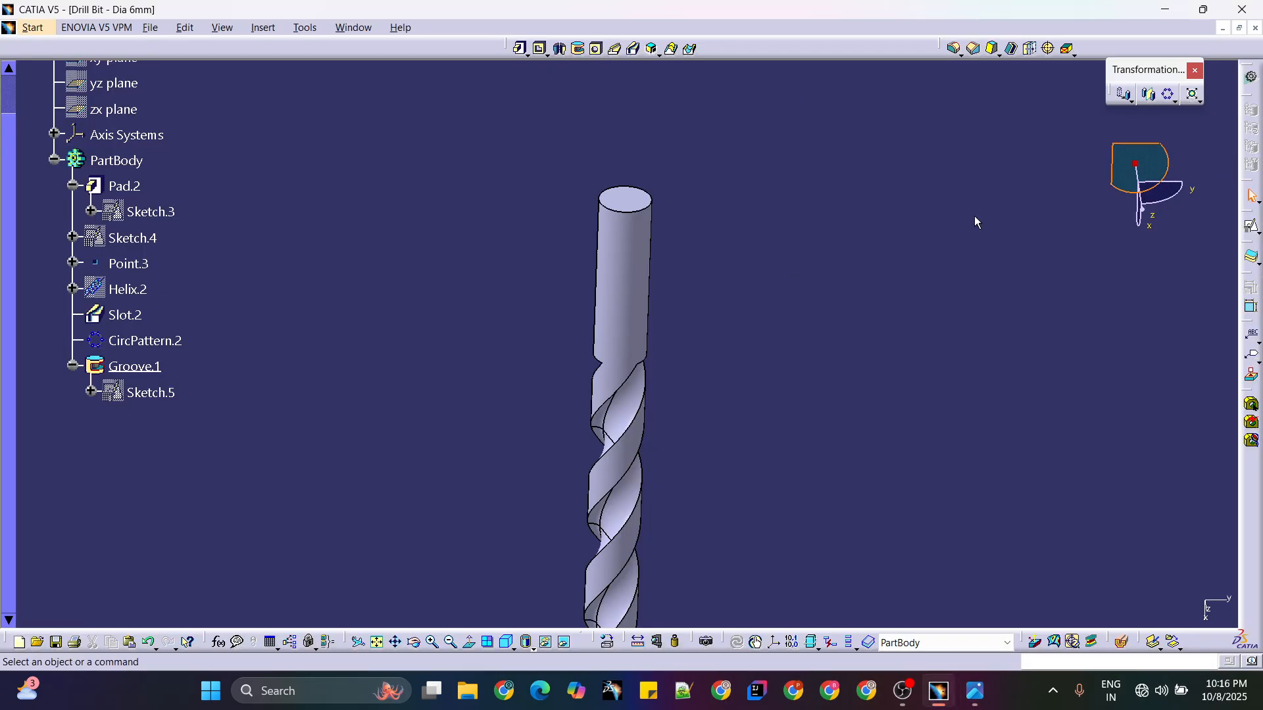
left_click(1253, 227)
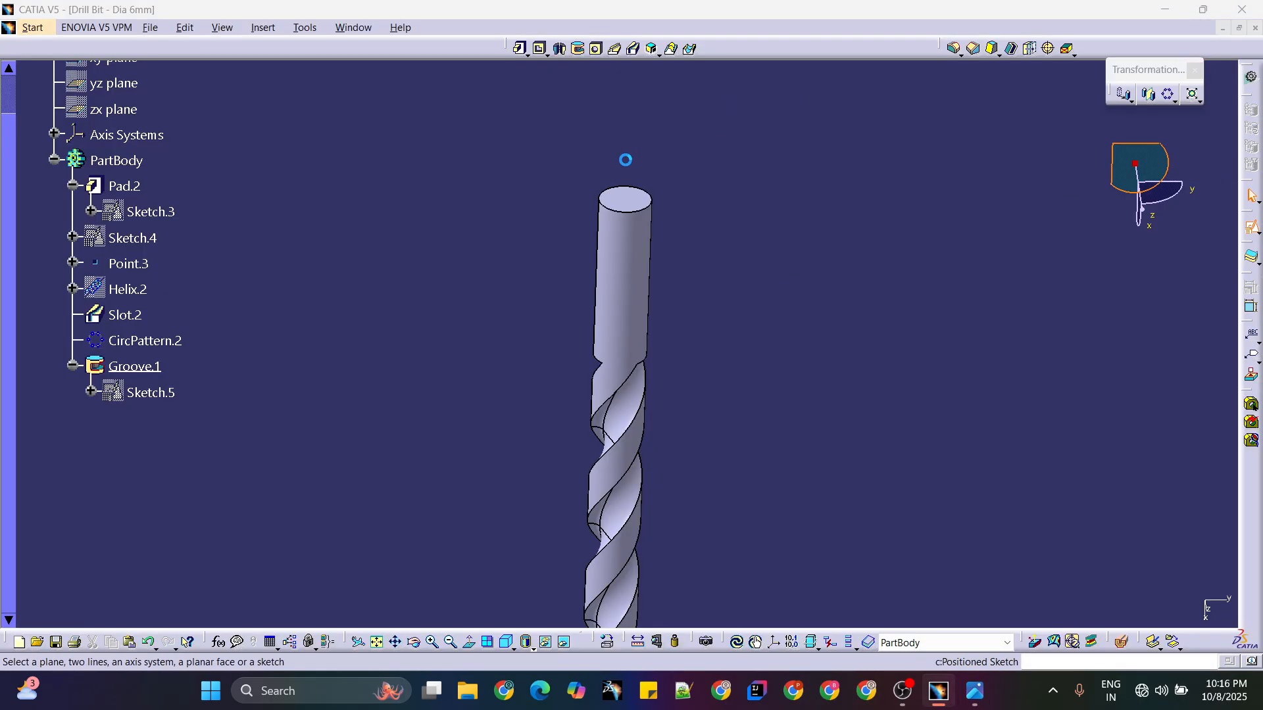
left_click(624, 196)
middle_click_drag(771, 198, 640, 325)
middle_click_drag(694, 428, 717, 421)
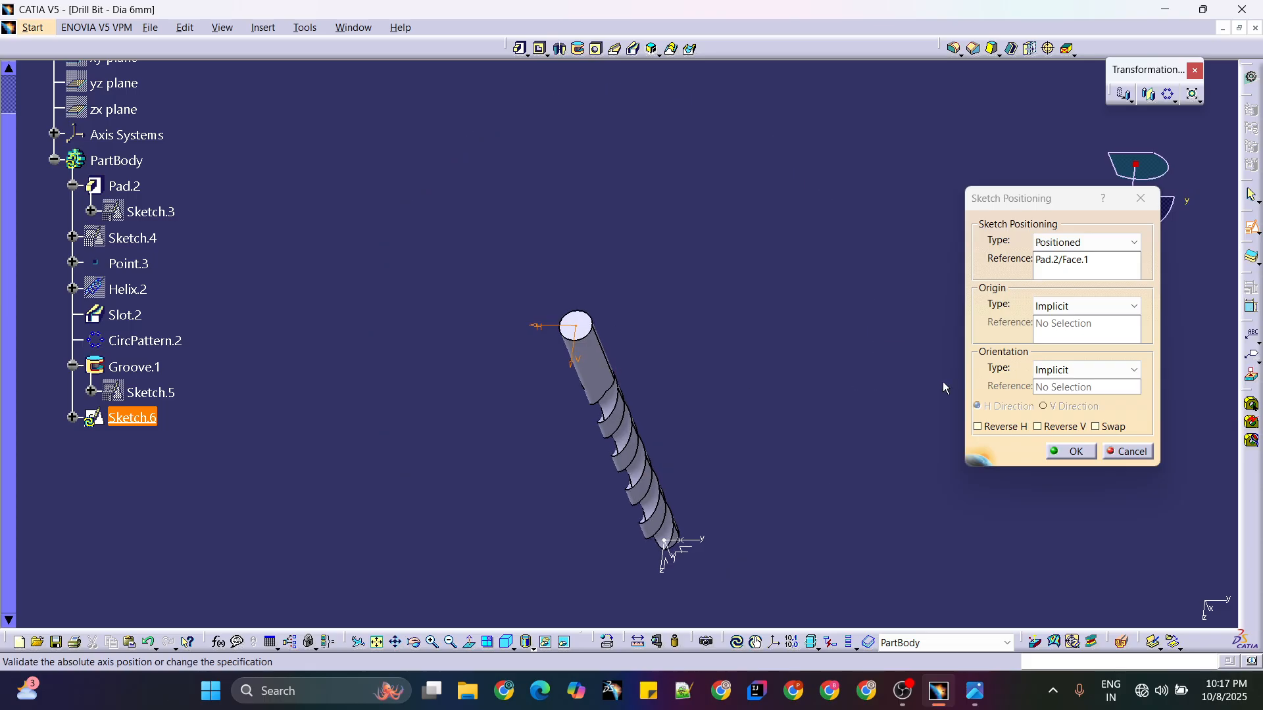
left_click(978, 426)
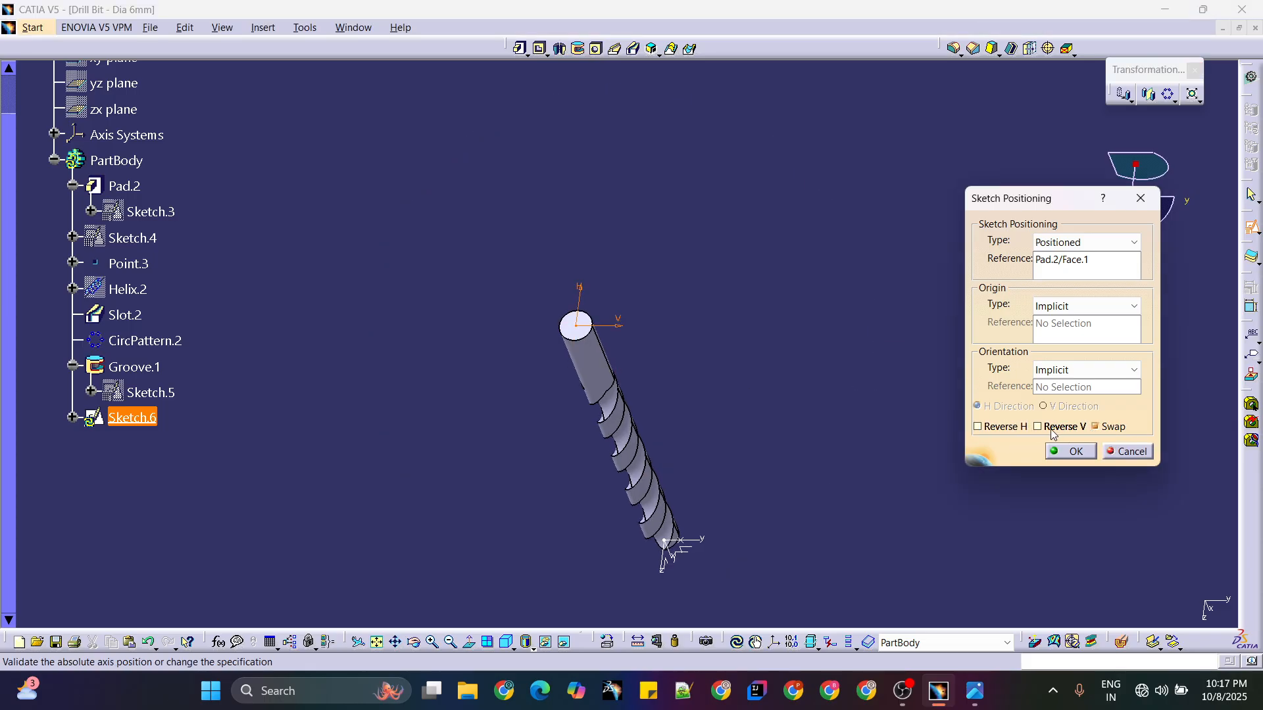
left_click(1077, 451)
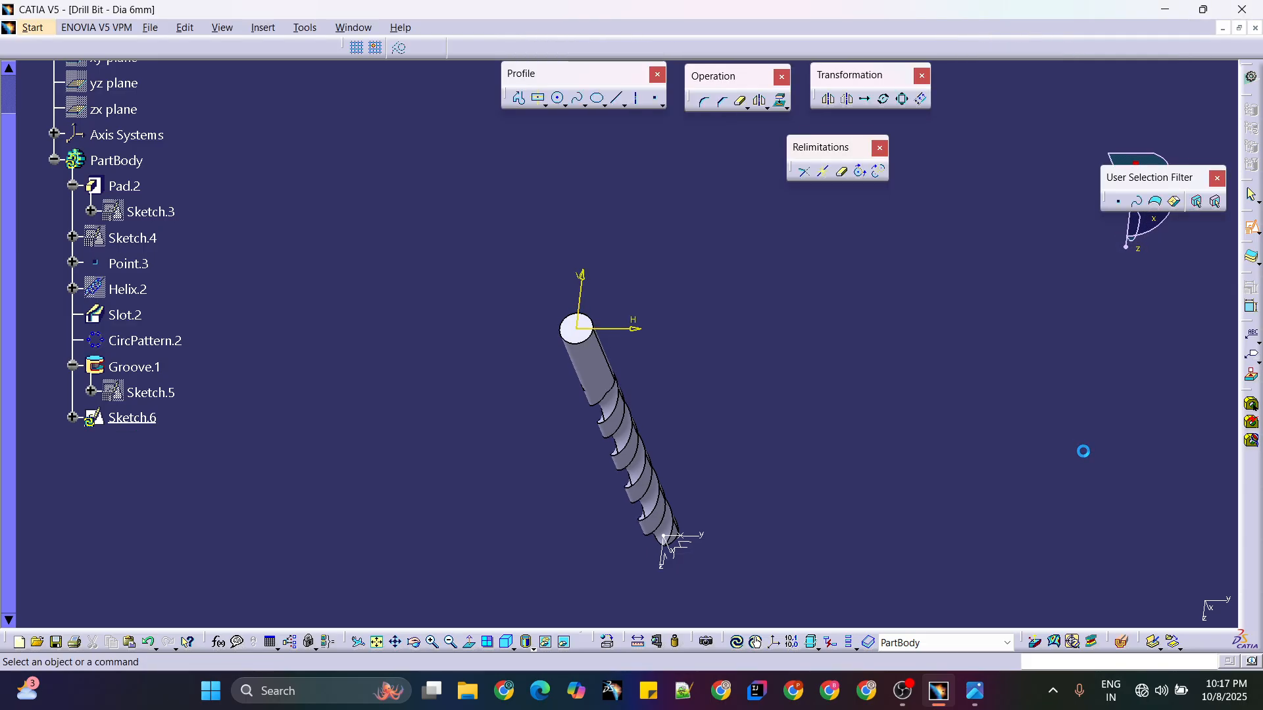
- Sketch a rectangle centred on the origin, about 8.5 mm wide and 2 mm high, extending past both sides of the rod
mouse_move(753, 397)
middle_mouse_down()
mouse_move(779, 276)
mouse_move(1021, 365)
mouse_move(922, 352)
middle_mouse_up()
middle_click_drag(643, 334, 623, 389)
left_click(469, 642)
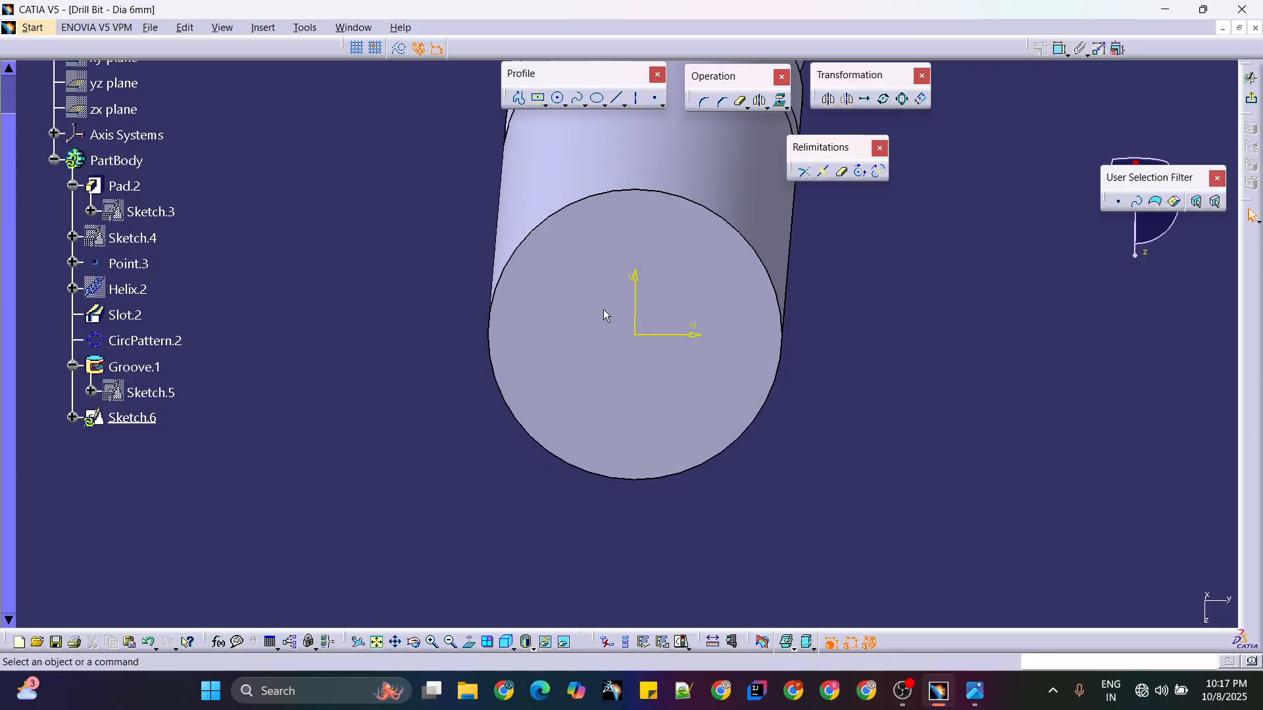
left_click(539, 99)
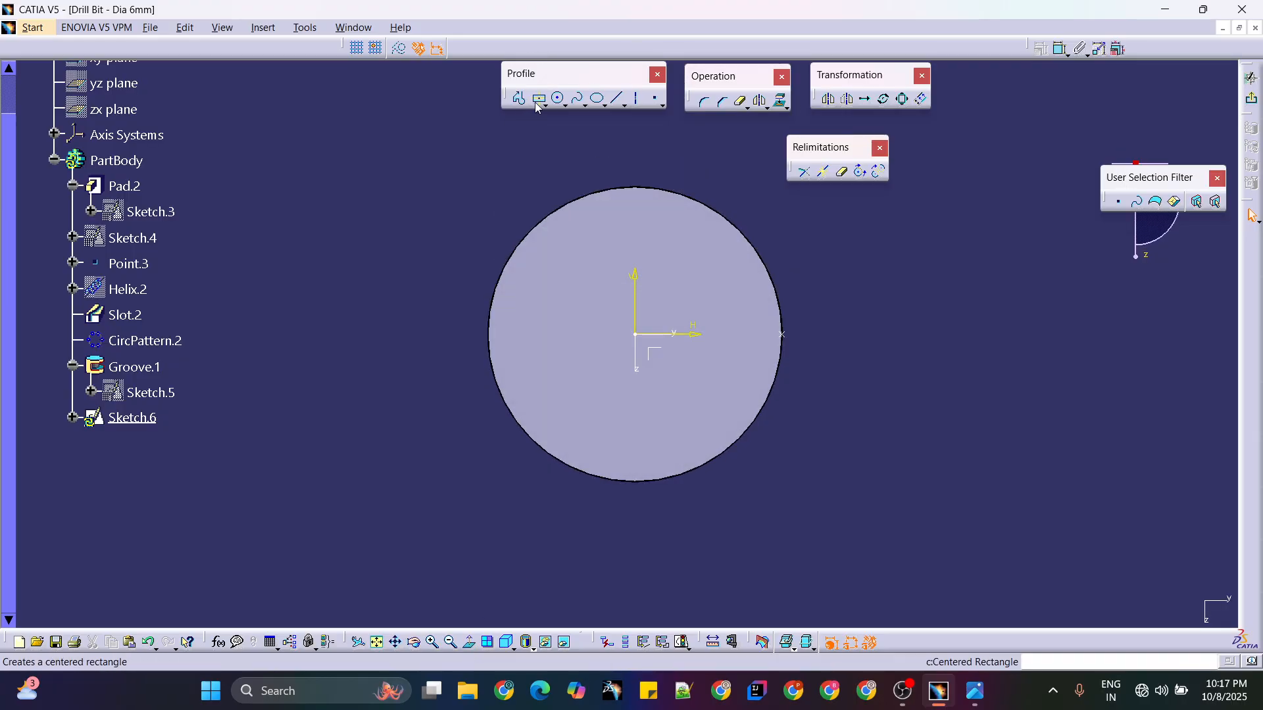
left_click(647, 336)
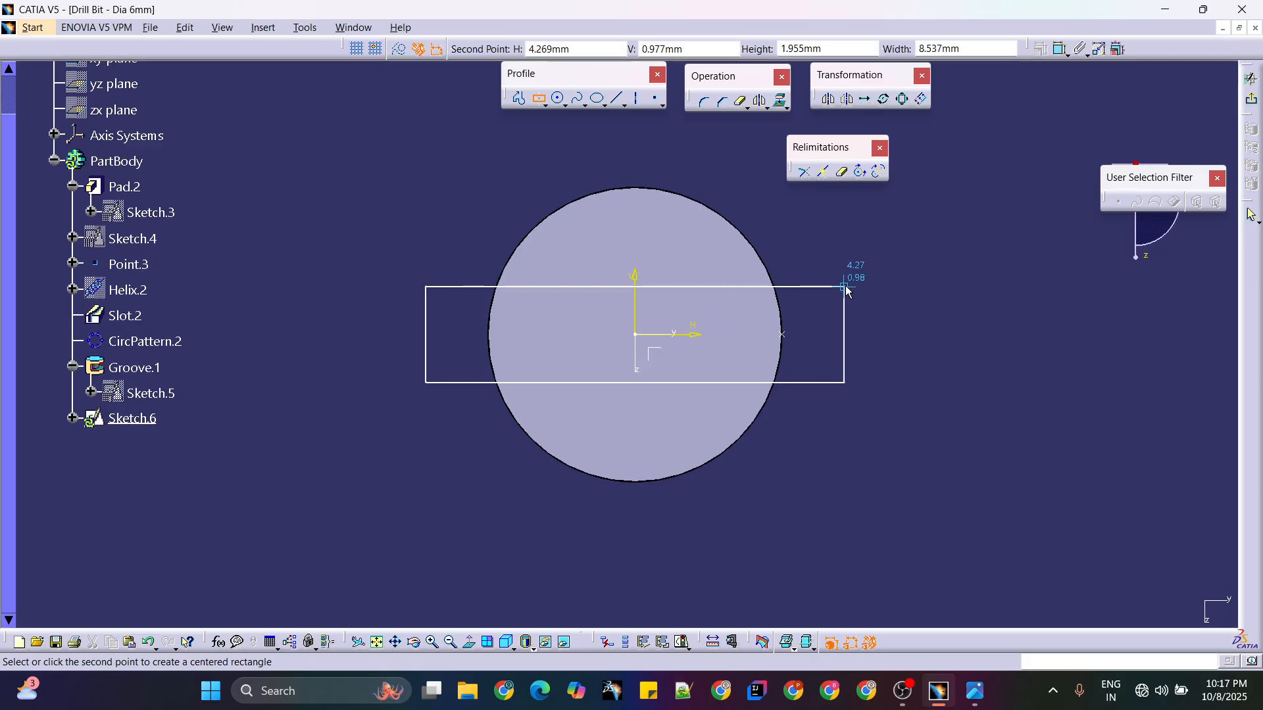
left_click(844, 286)
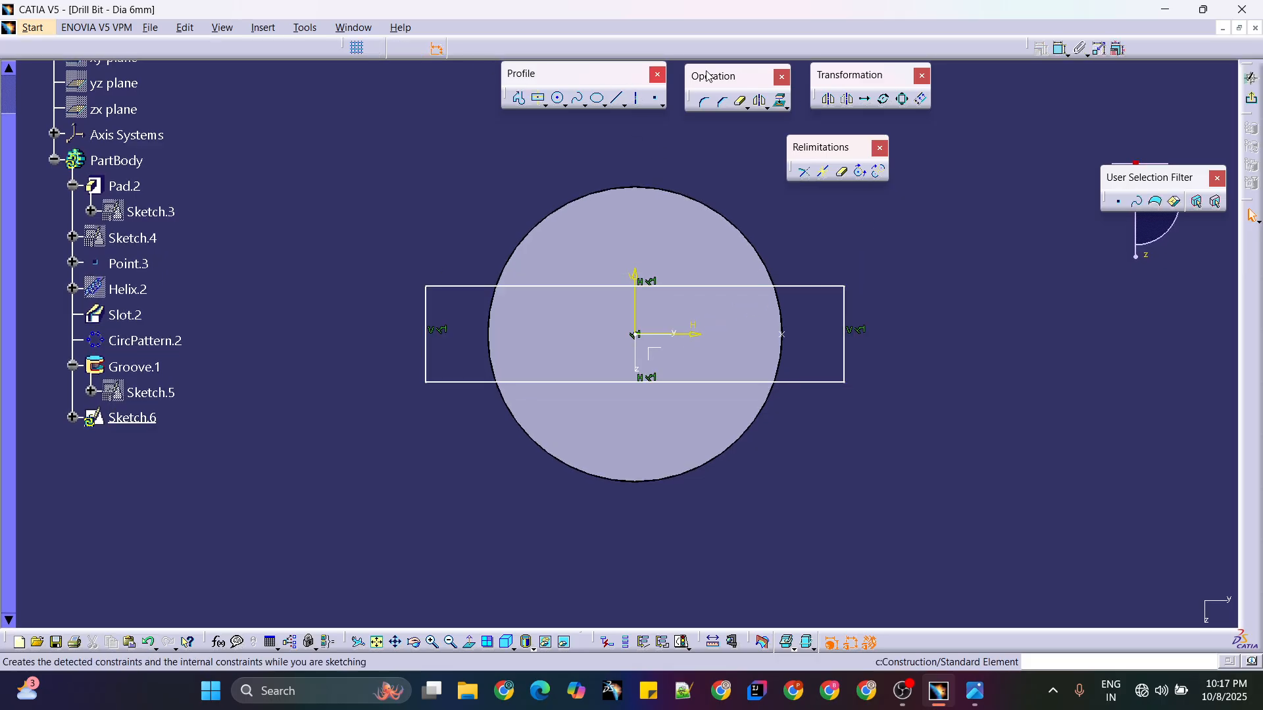
- Dimension the rectangle's width and set it to 10 mm
left_click(796, 280)
left_click(695, 153)
double_click(694, 152)
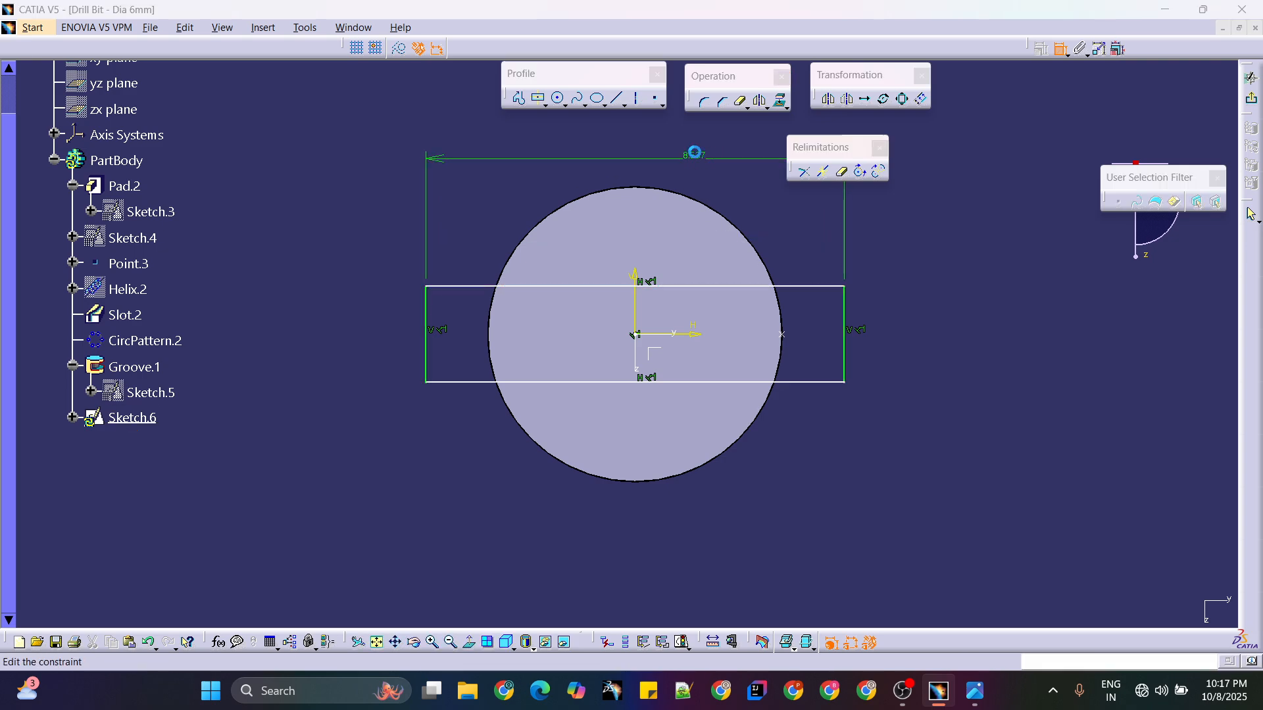
type("10")
key("Return")
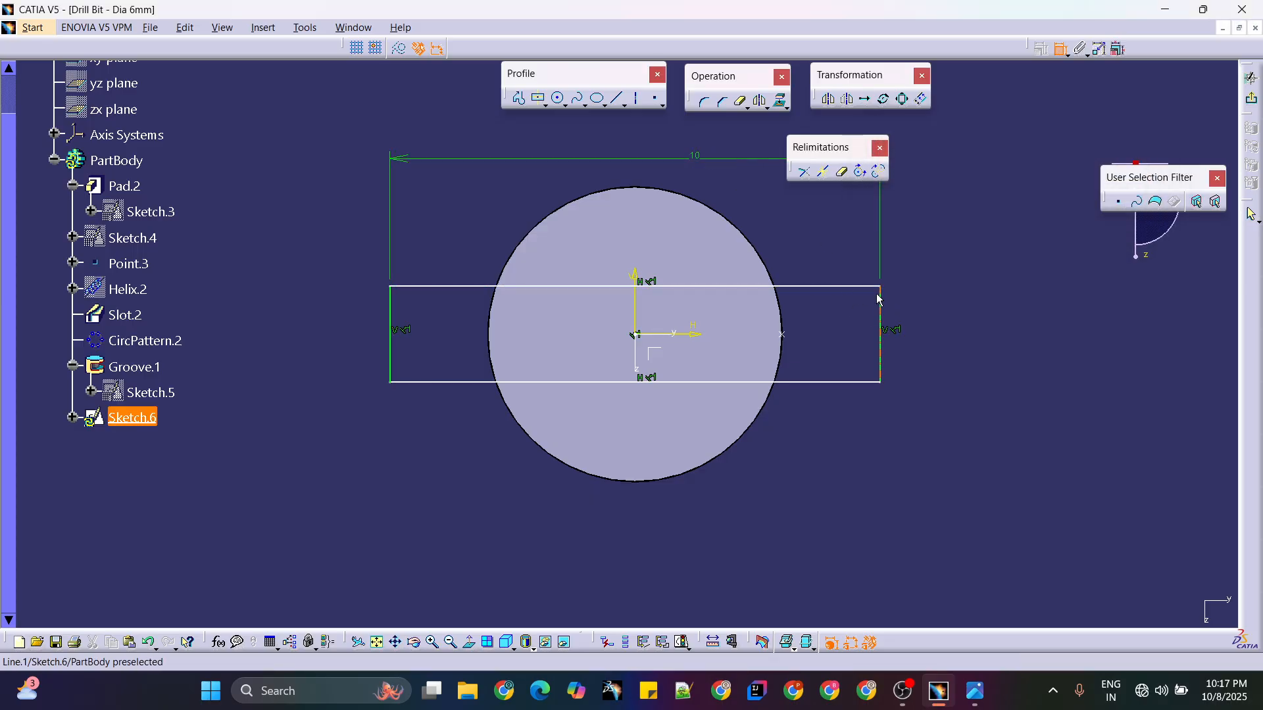
- Dimension the rectangle's height and set it to 3 mm
left_click(887, 304)
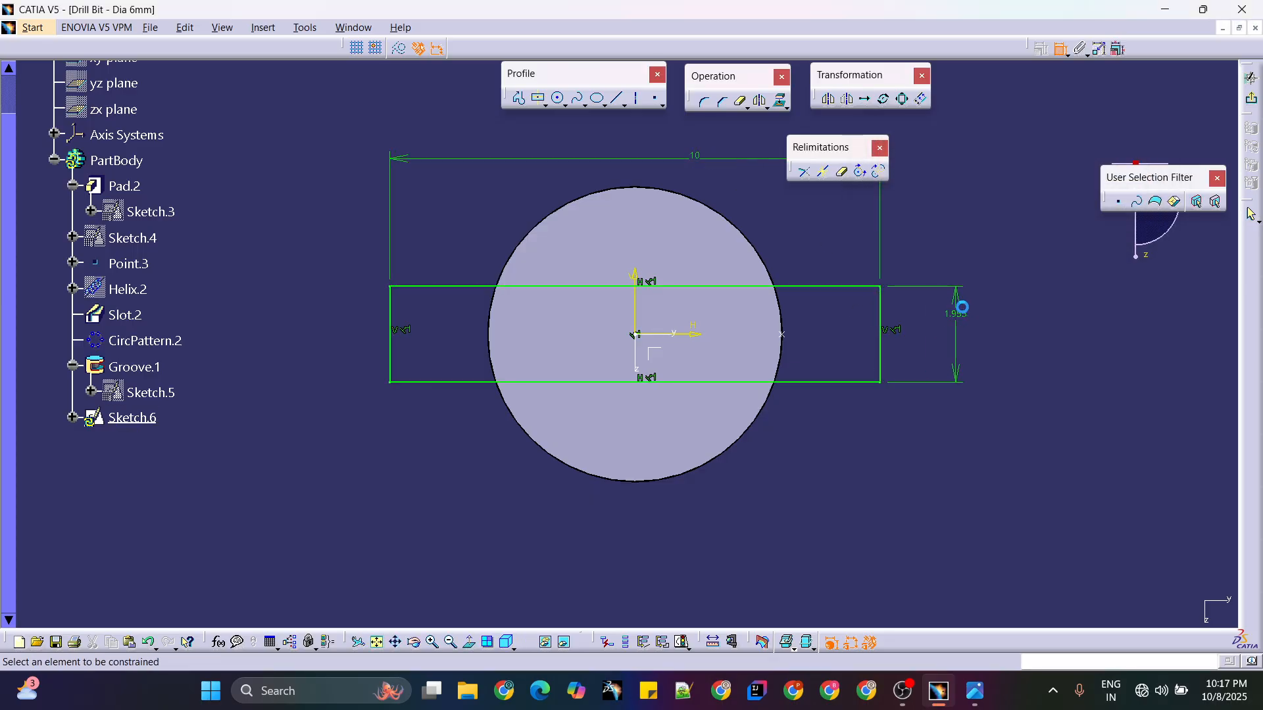
left_click(960, 307)
double_click(960, 308)
type("30")
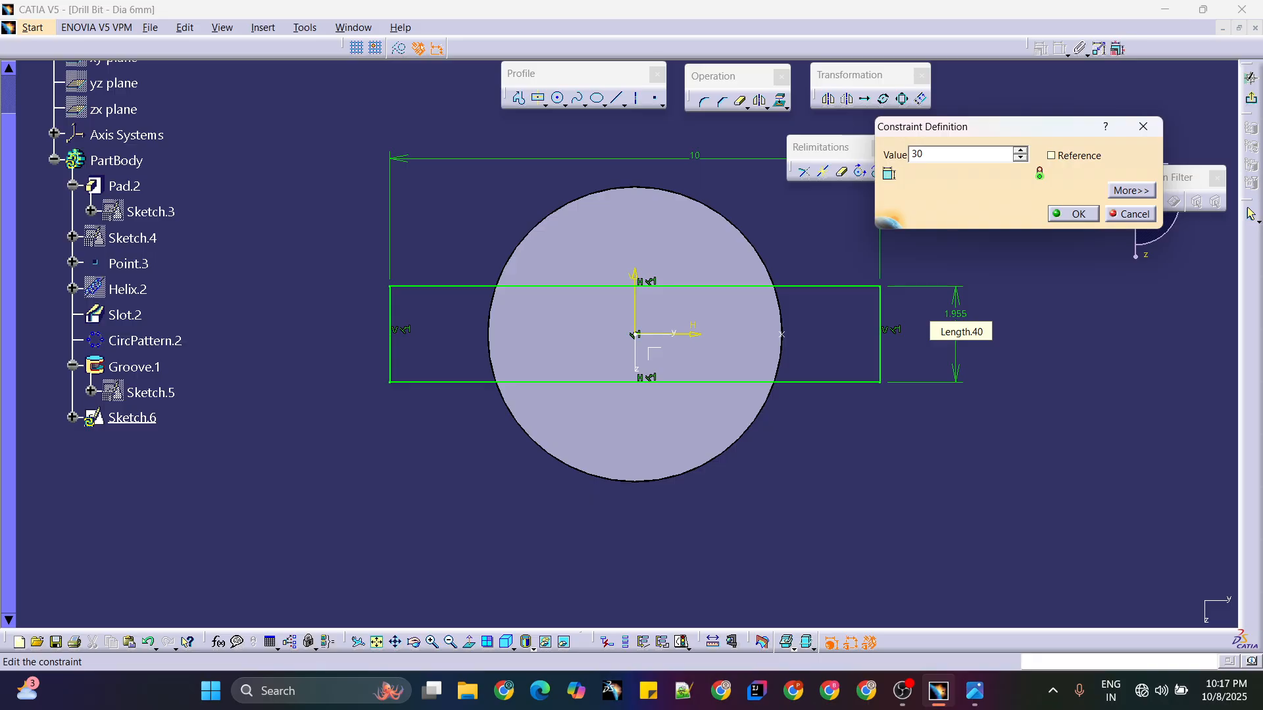
key("BackSpace")
key("Return")
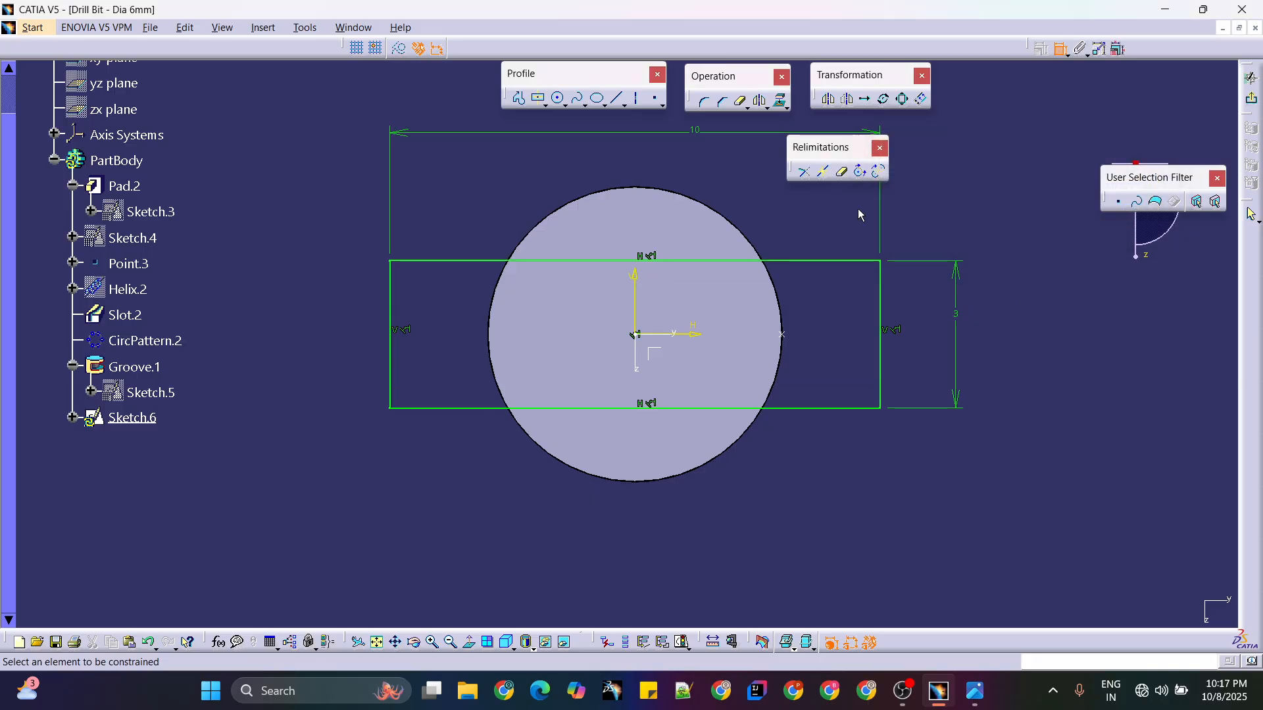
- Project the rod's circular edge and quick-trim to two closed wing profiles, converting the length into a distance, and exit the sketch
left_click(699, 205)
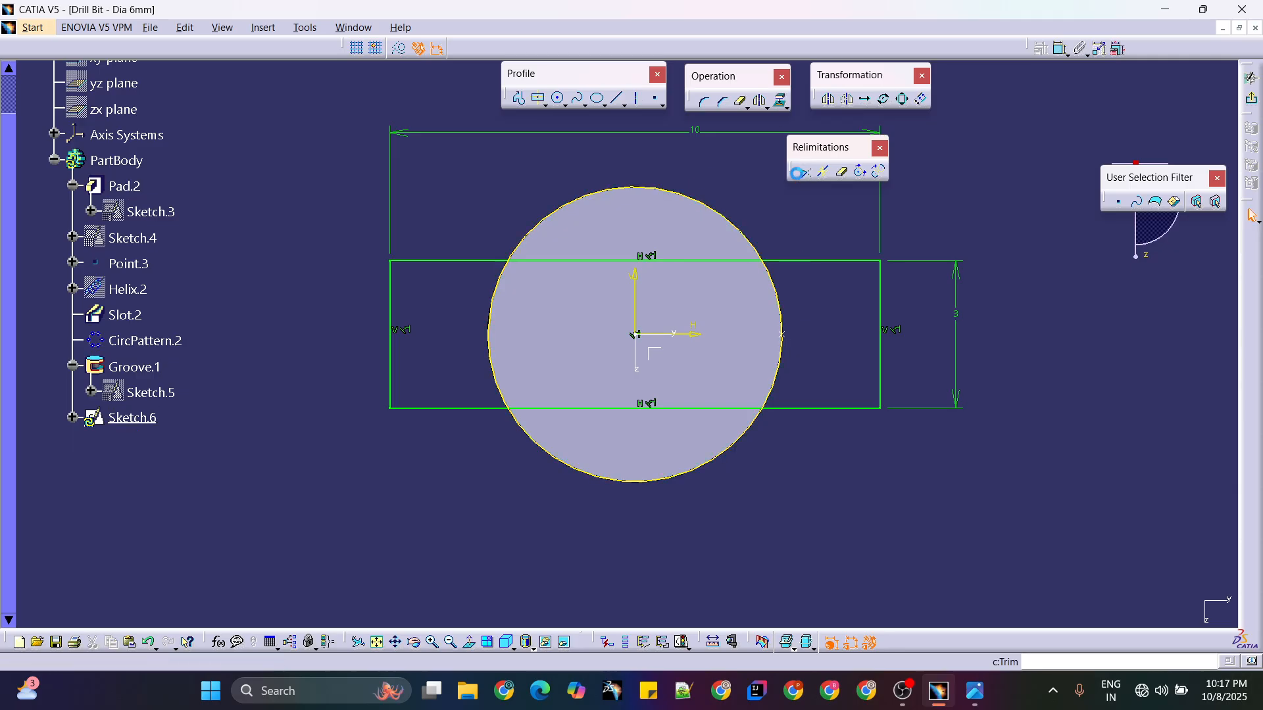
left_click(843, 172)
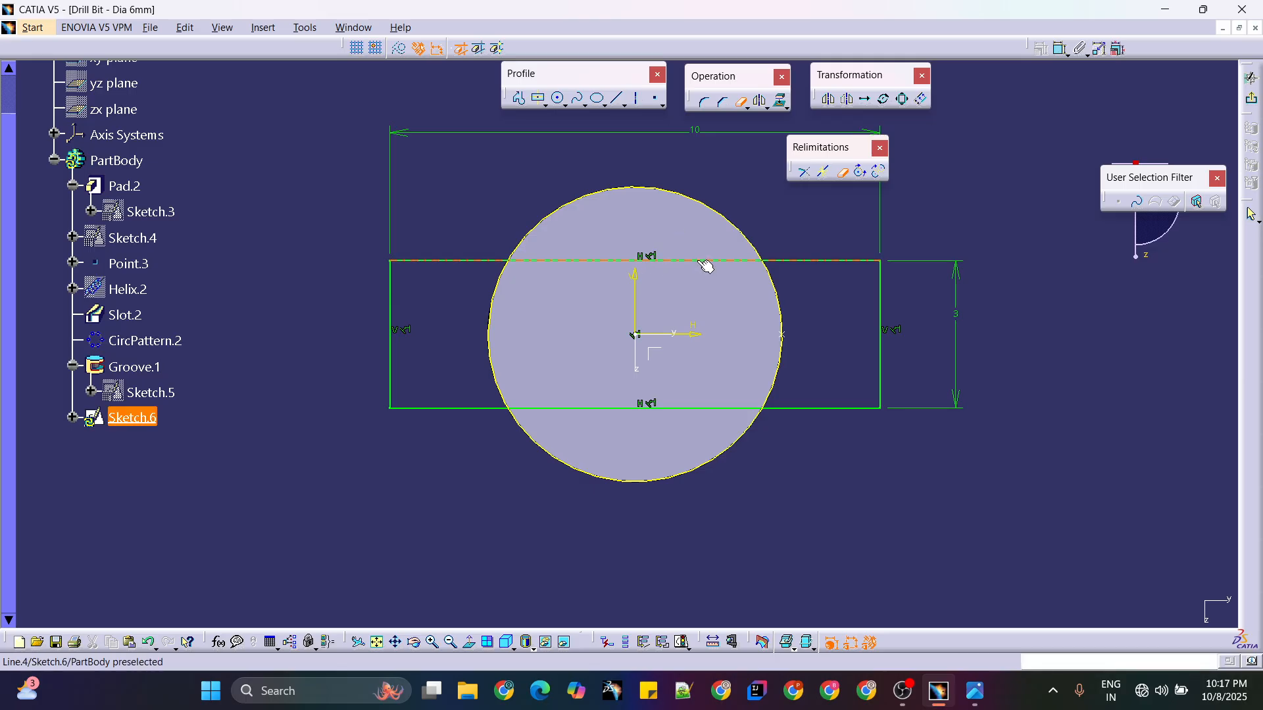
left_click(701, 261)
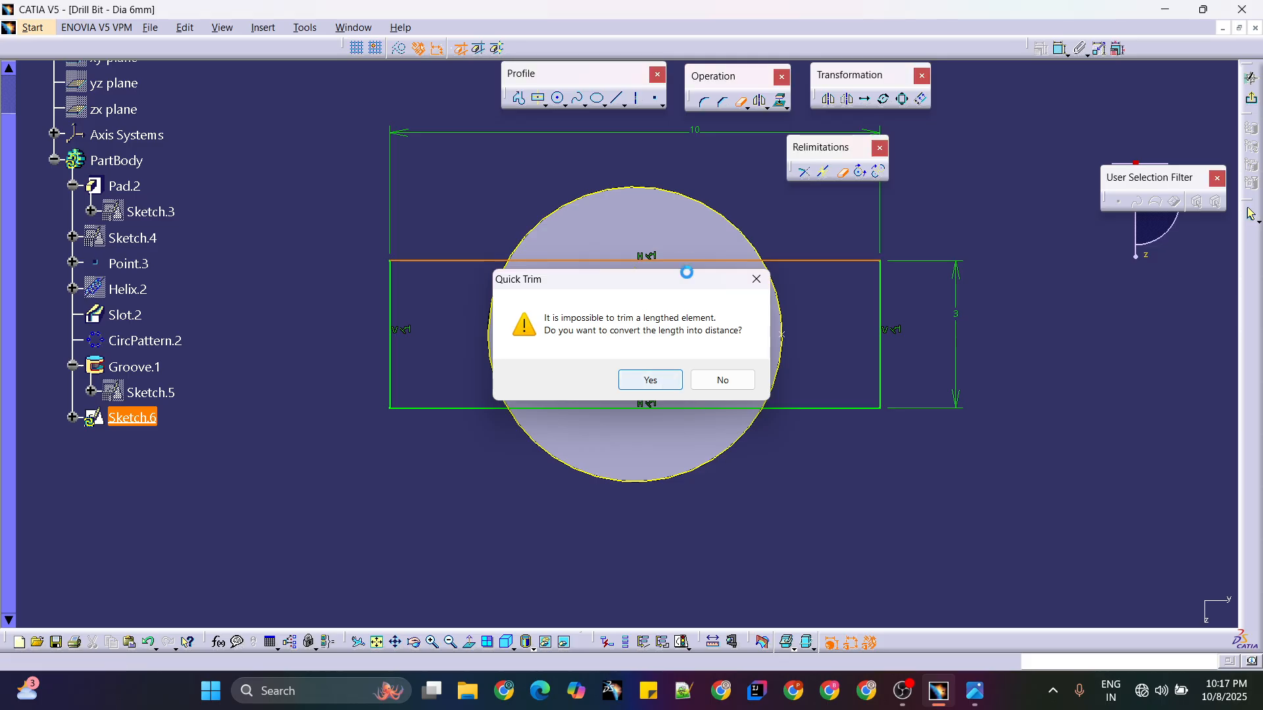
left_click(664, 386)
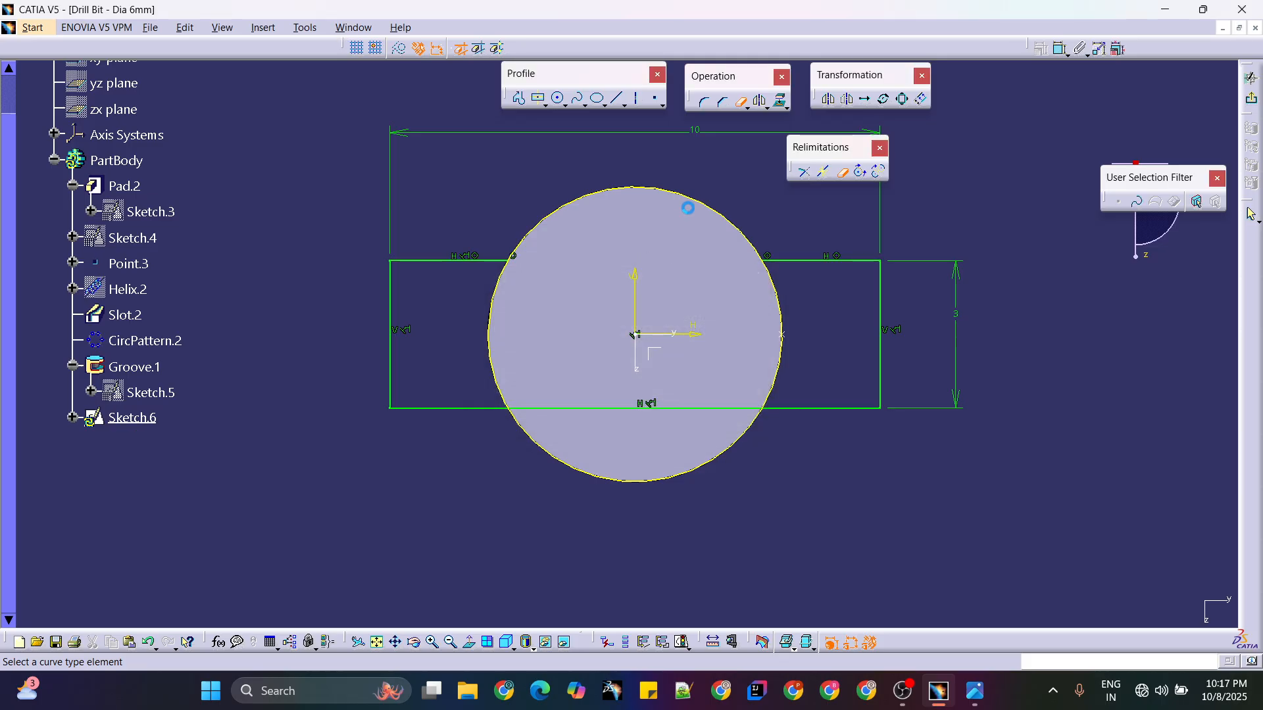
left_click(579, 409)
mouse_move(975, 433)
middle_mouse_down()
mouse_move(972, 420)
mouse_move(977, 462)
middle_mouse_up()
key("Escape")
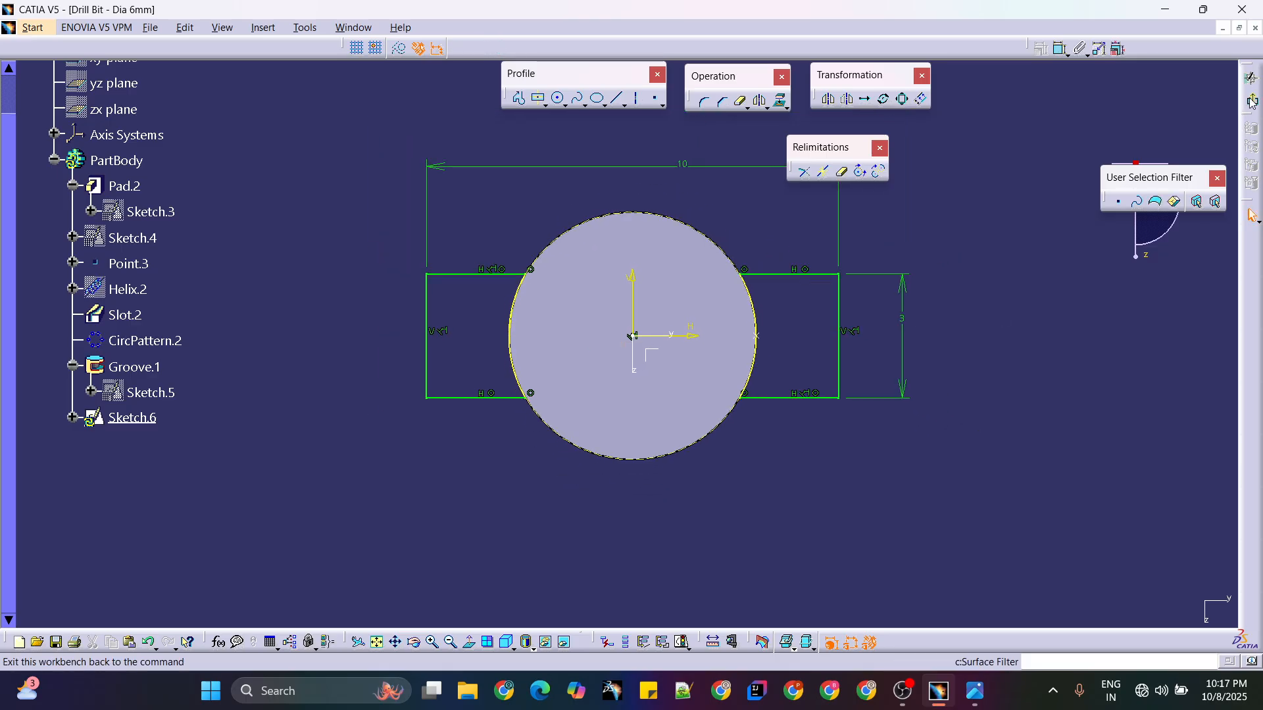
left_click(1250, 77)
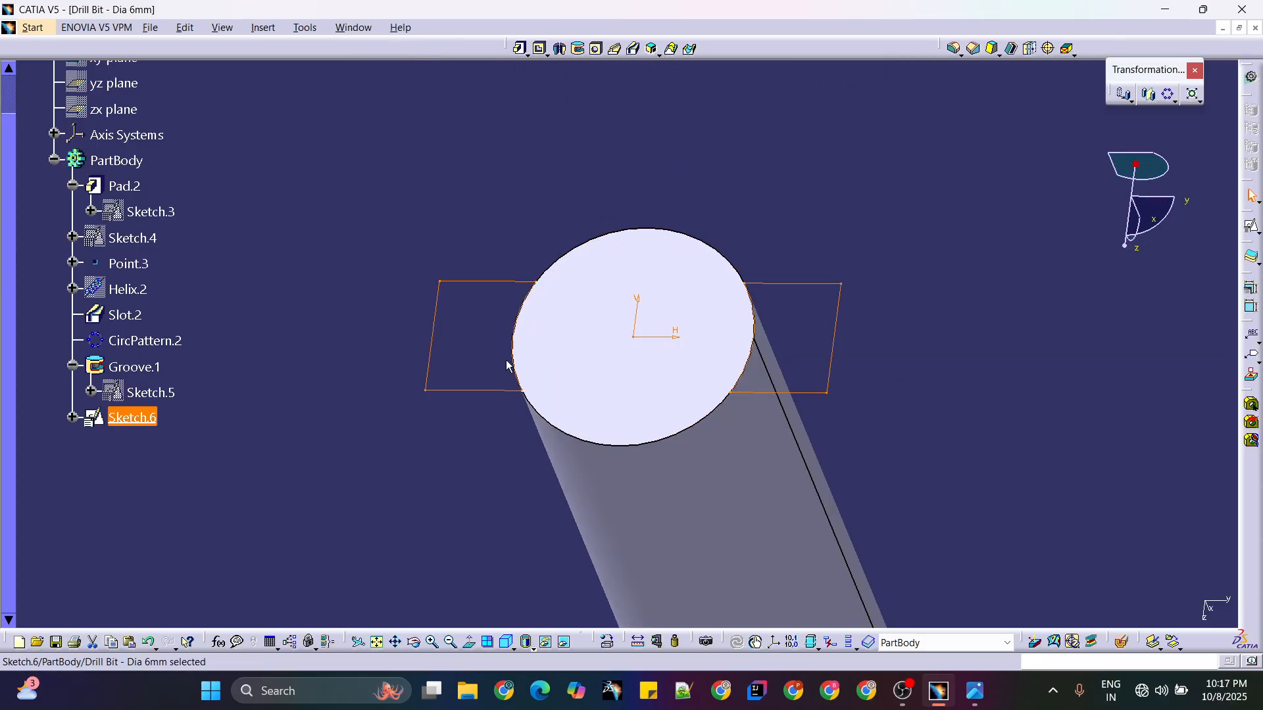
- Pad the wing sketch 18 mm along the shank, directed towards the flutes
mouse_move(506, 365)
middle_mouse_down()
mouse_move(601, 281)
mouse_move(645, 394)
mouse_move(609, 344)
mouse_move(639, 285)
mouse_move(565, 289)
mouse_move(674, 330)
middle_mouse_up()
left_click(885, 181)
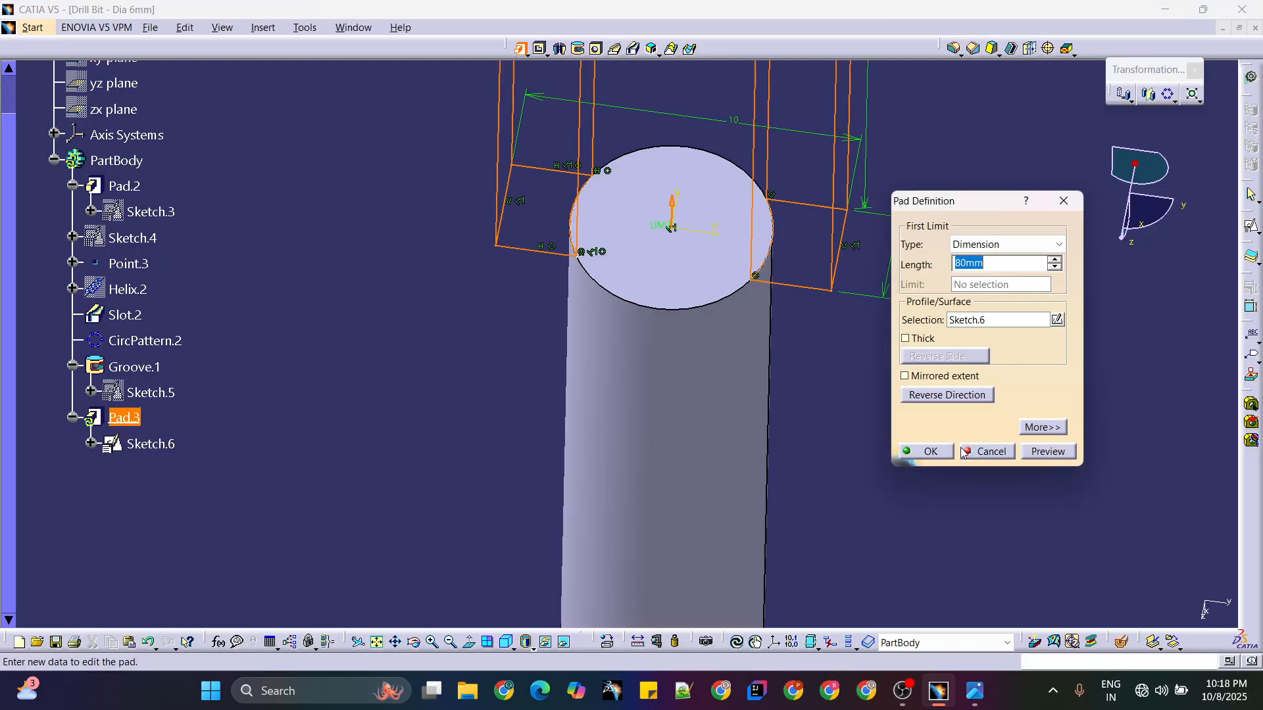
middle_click_drag(577, 336, 529, 276)
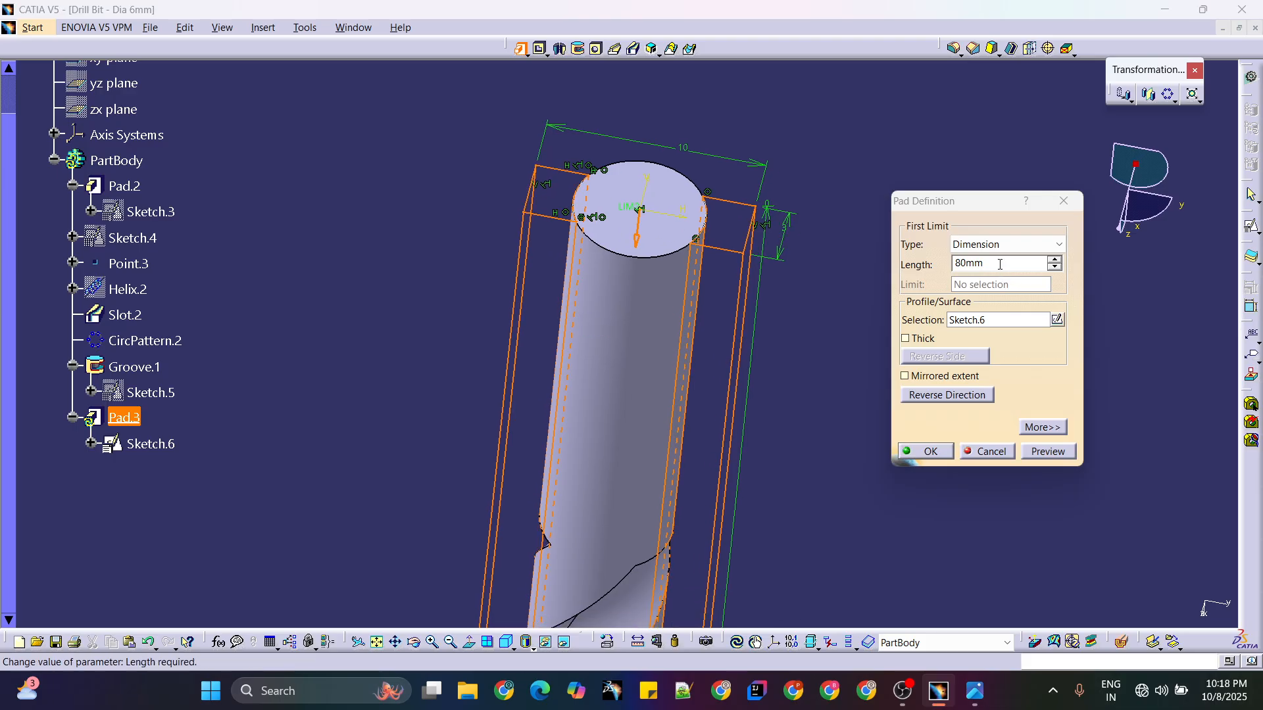
left_click_drag(999, 264, 915, 264)
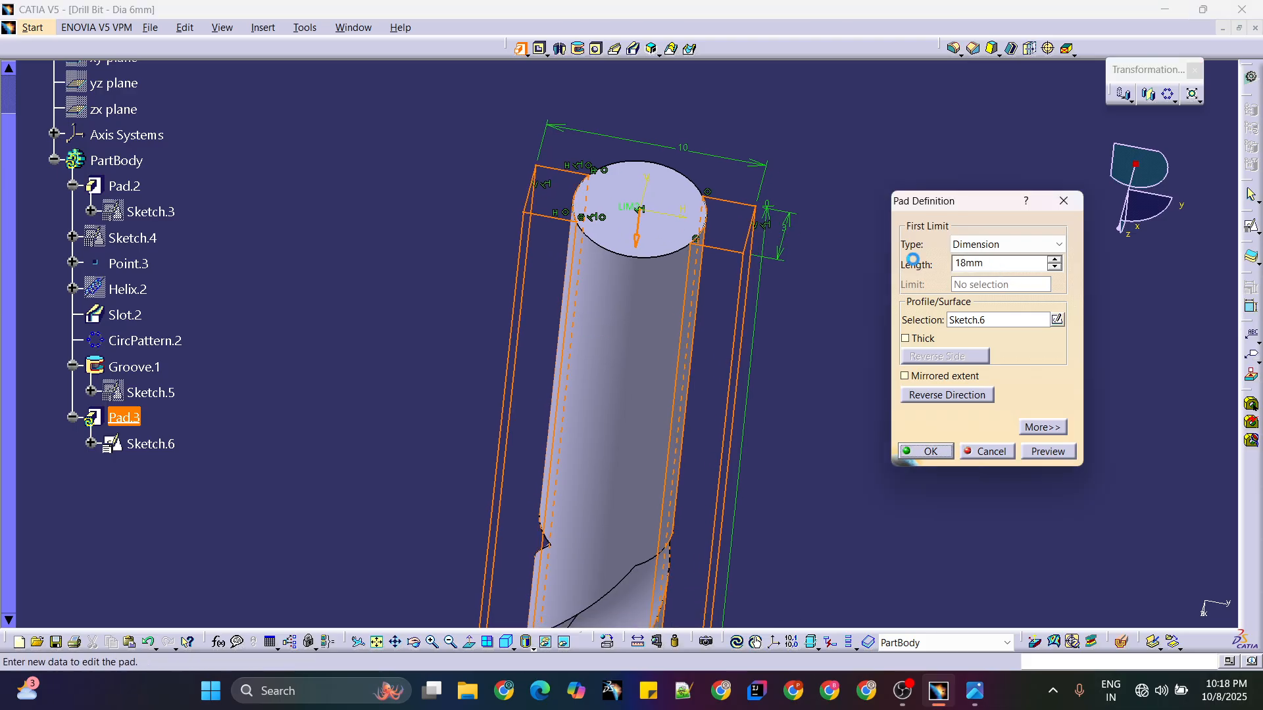
key("Return")
middle_click_drag(652, 320, 626, 334)
- Check the wing radius in the reference drawing and fillet three wing-to-rod edges and one wing's side face with a 1 mm radius
middle_click_drag(657, 279, 667, 366)
key("alt+Tab")
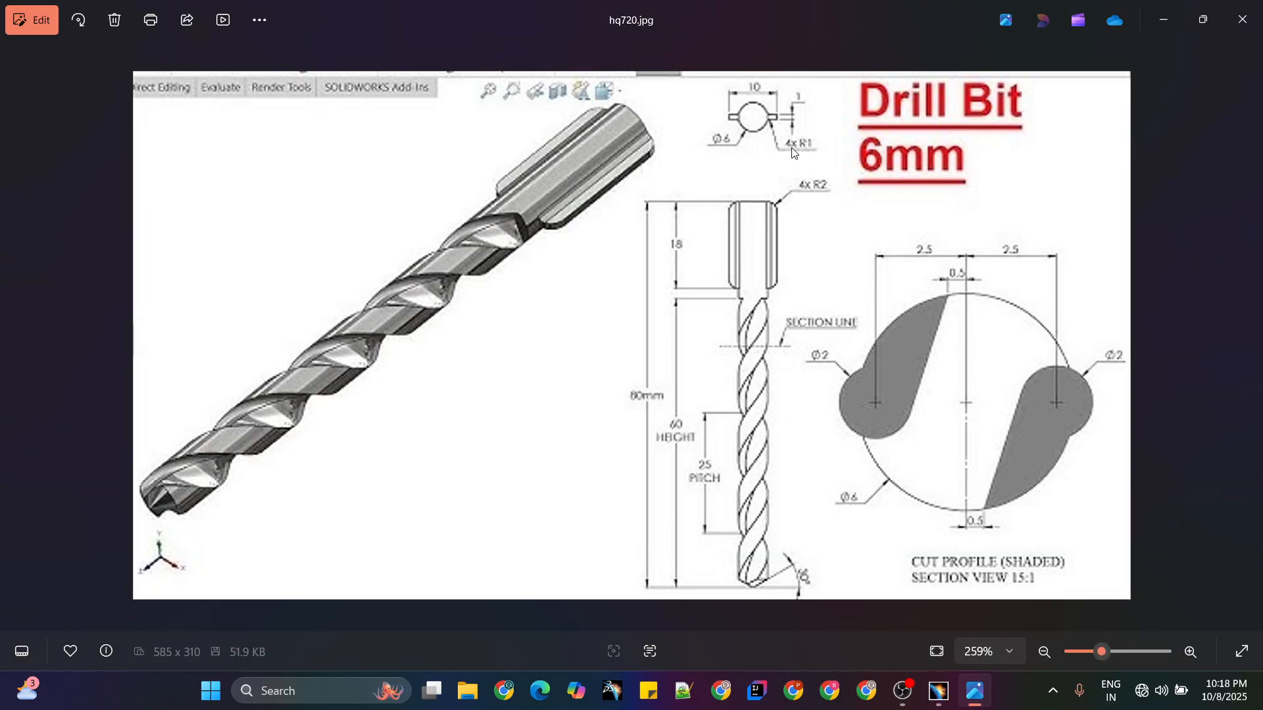
key("alt+Tab")
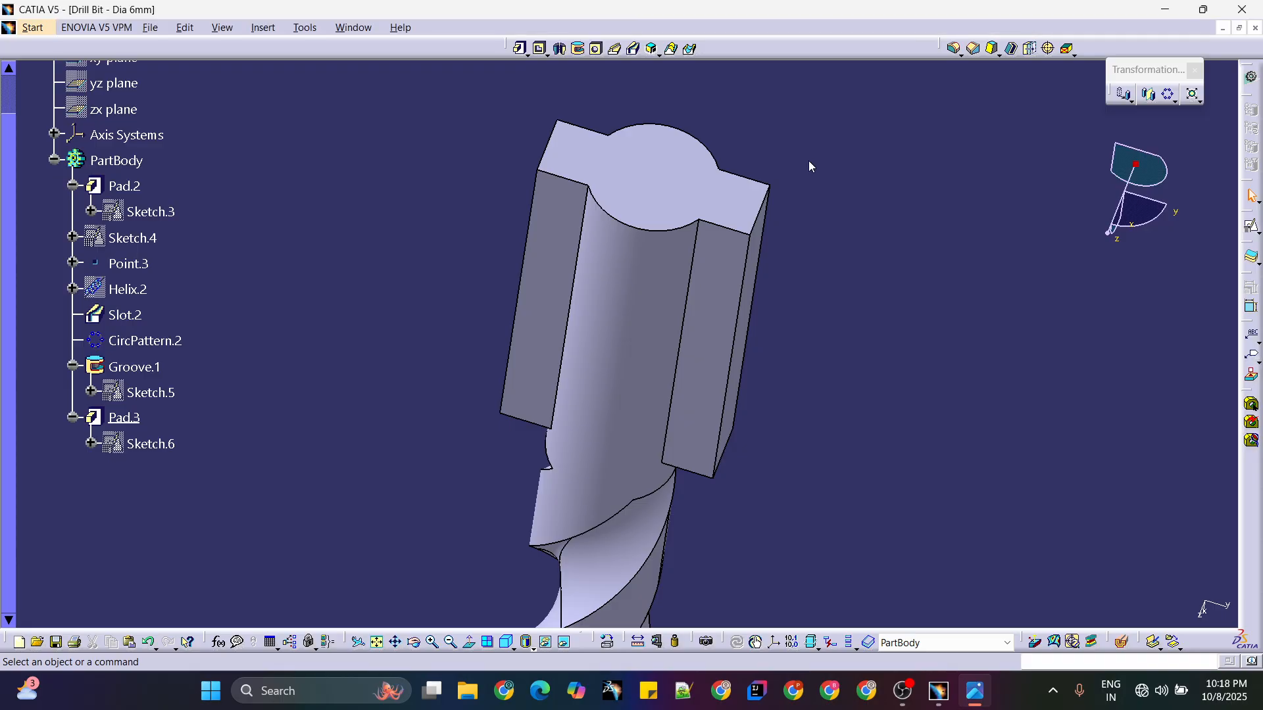
left_click(954, 50)
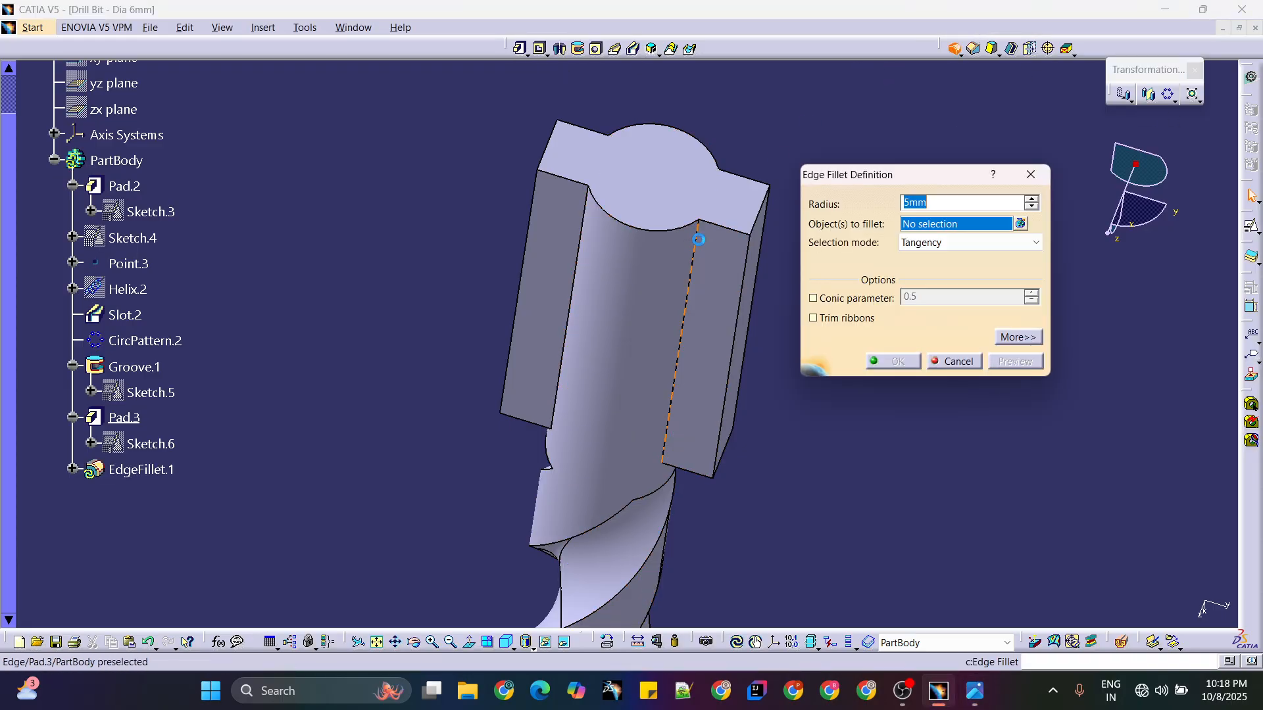
left_click(702, 230)
middle_click_drag(495, 273, 598, 189)
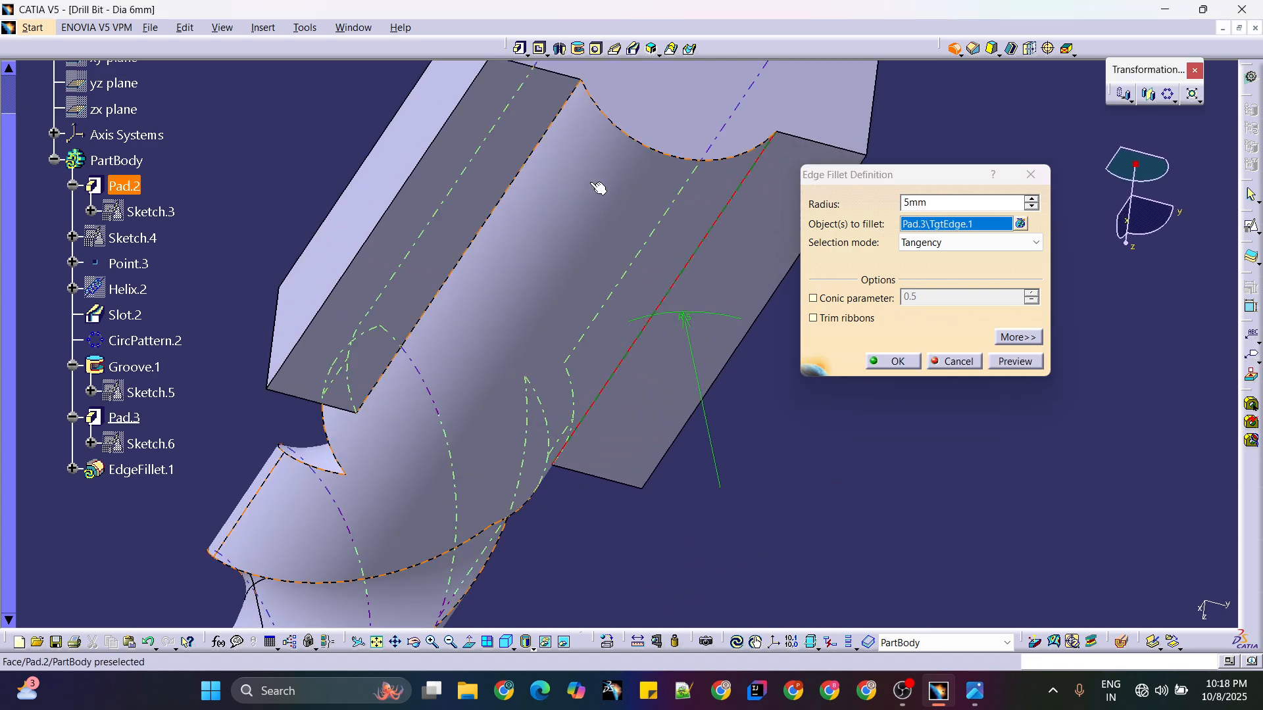
left_click(565, 105)
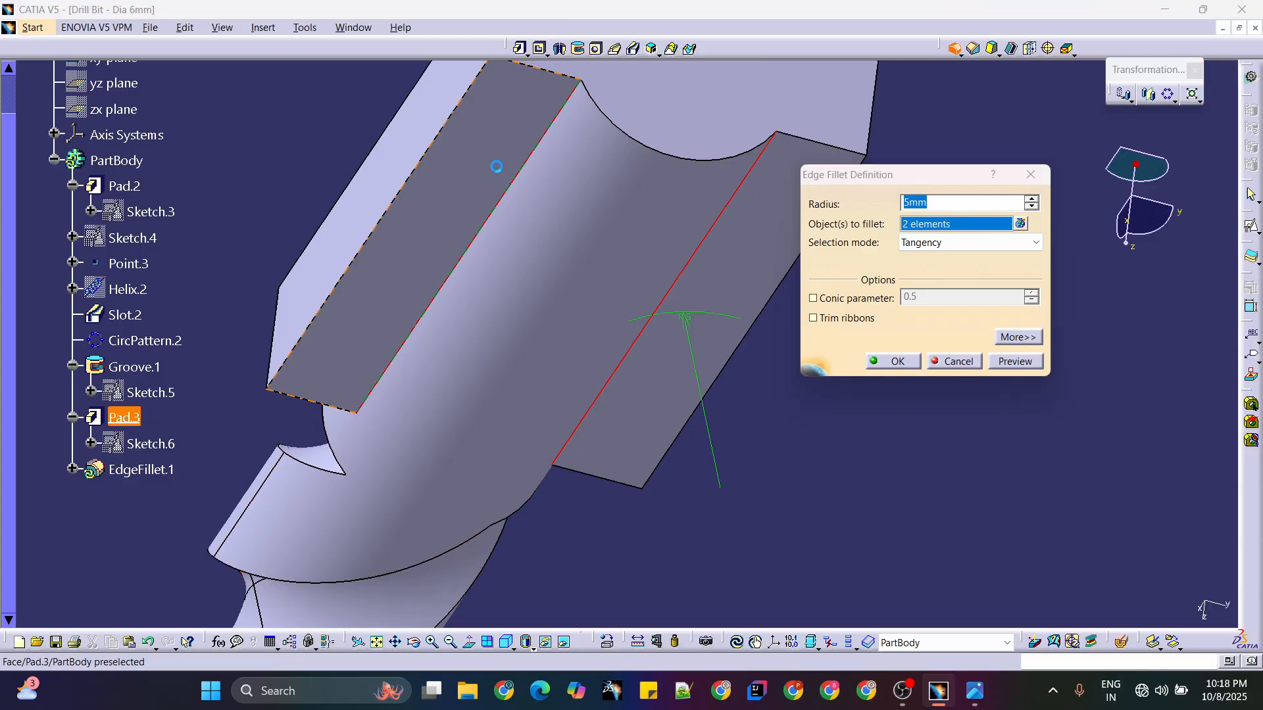
middle_click_drag(496, 166, 635, 233)
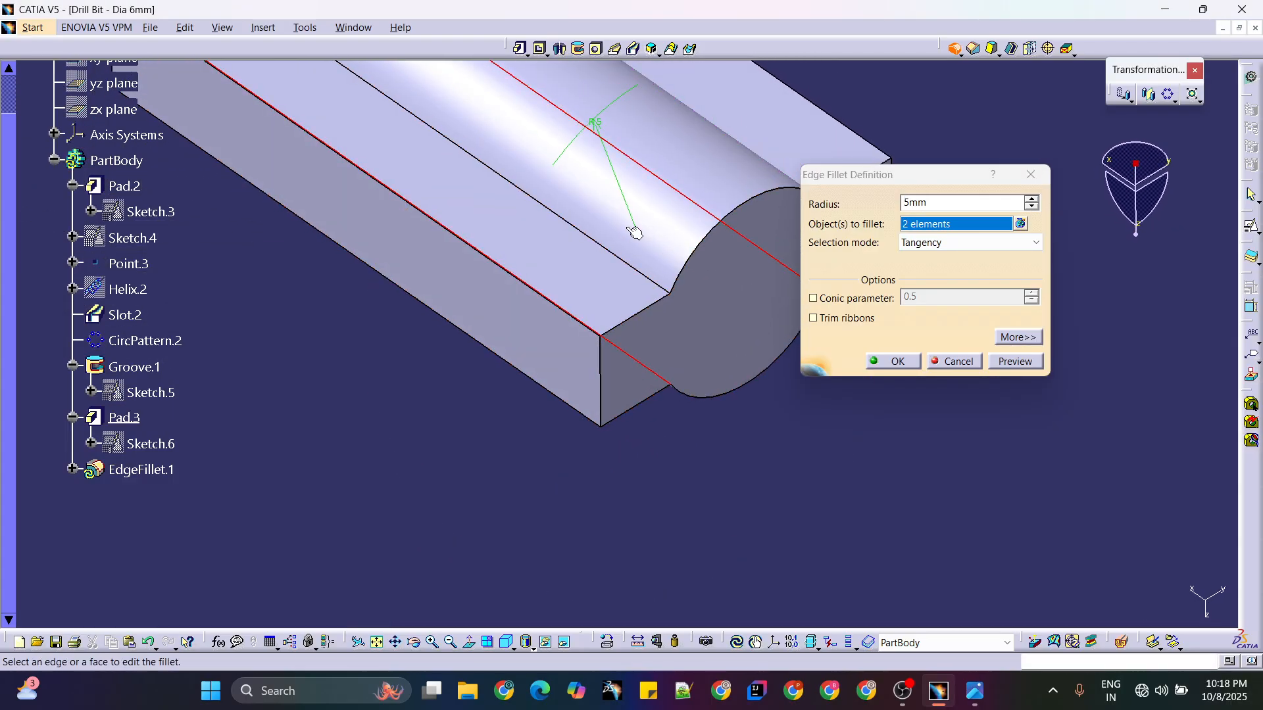
left_click(625, 261)
middle_click_drag(706, 283, 429, 355)
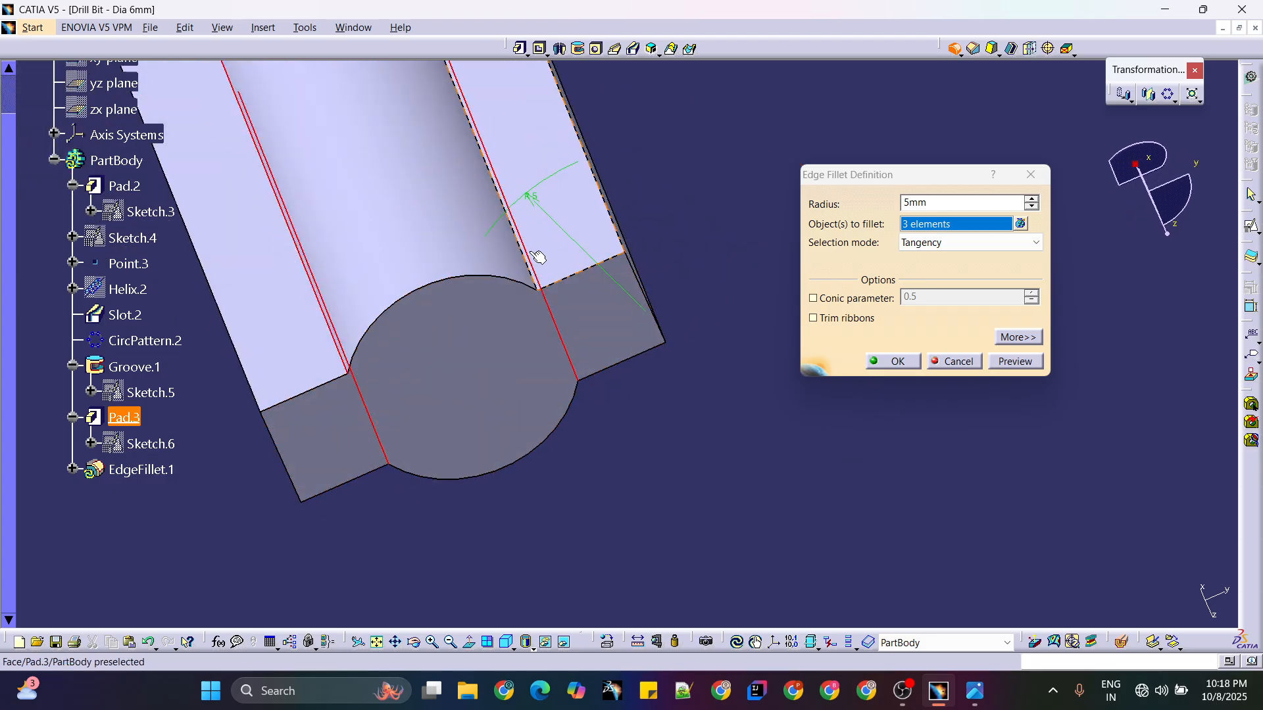
left_click(535, 261)
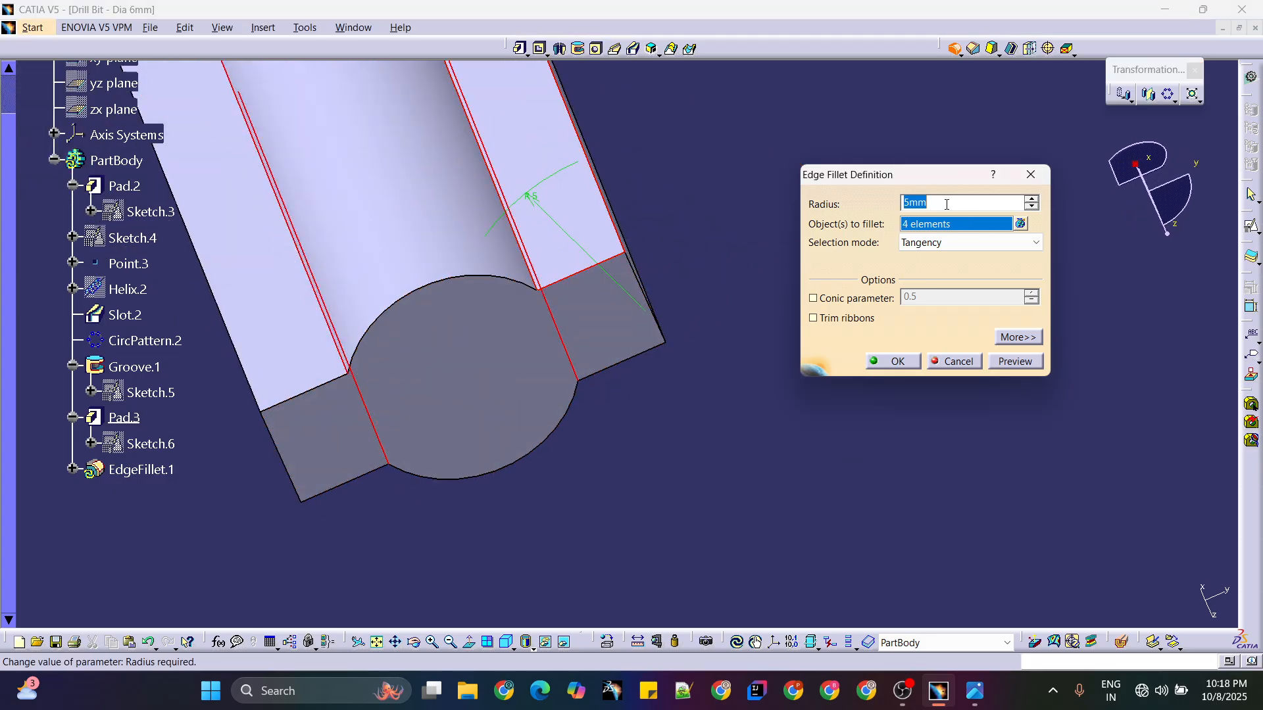
type("1mm")
key("Return")
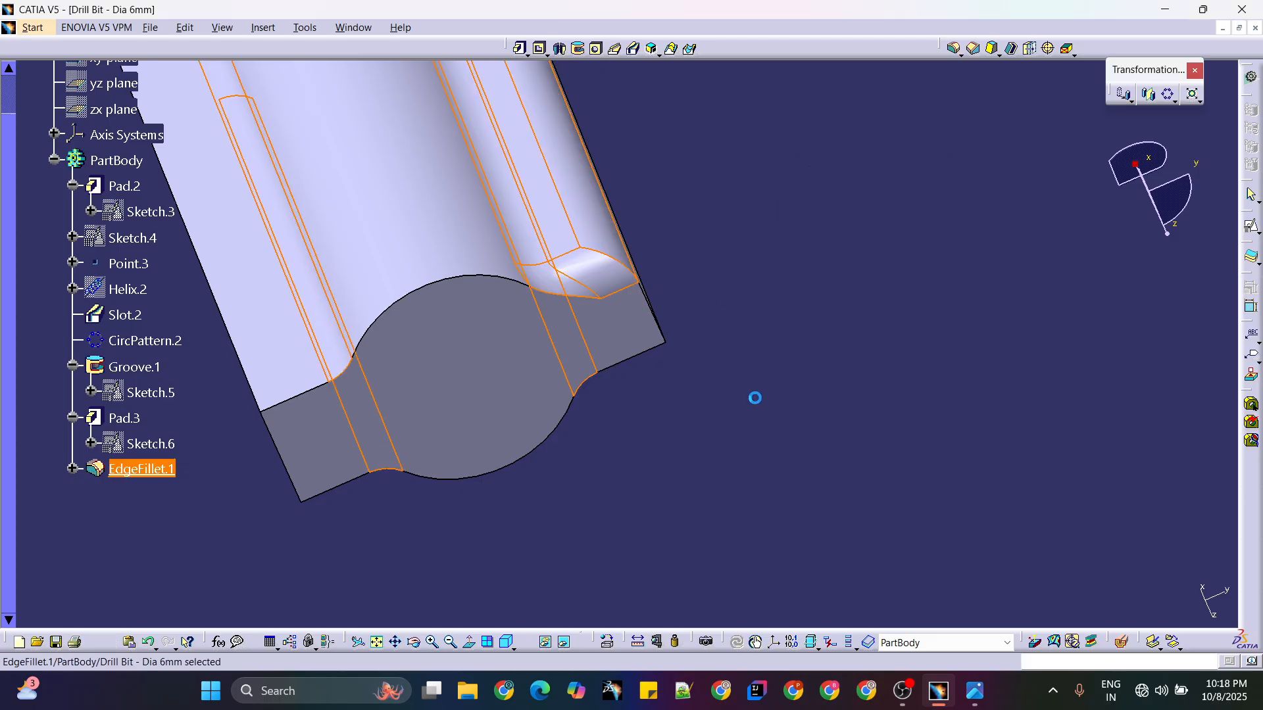
- Edit the 1 mm wing fillet, replacing the selected wing side face with the remaining wing-to-rod edge
middle_click_drag(763, 397, 667, 296)
double_click(612, 290)
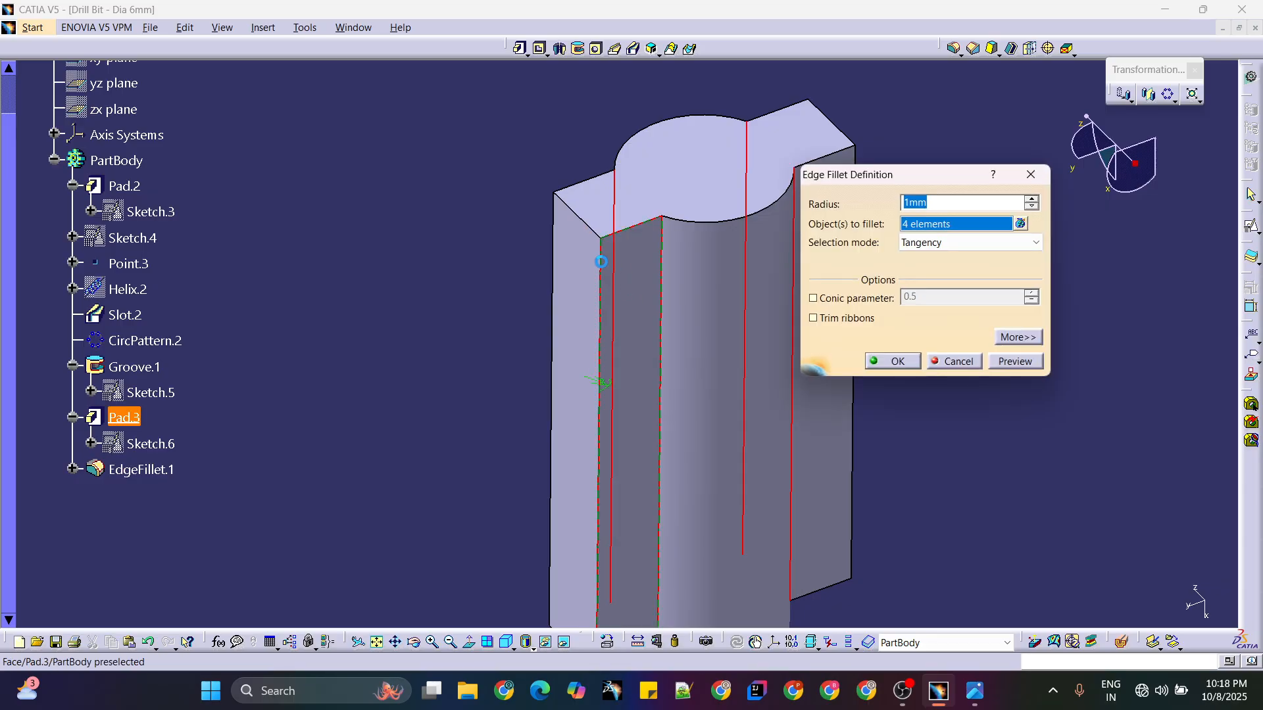
left_click(640, 265)
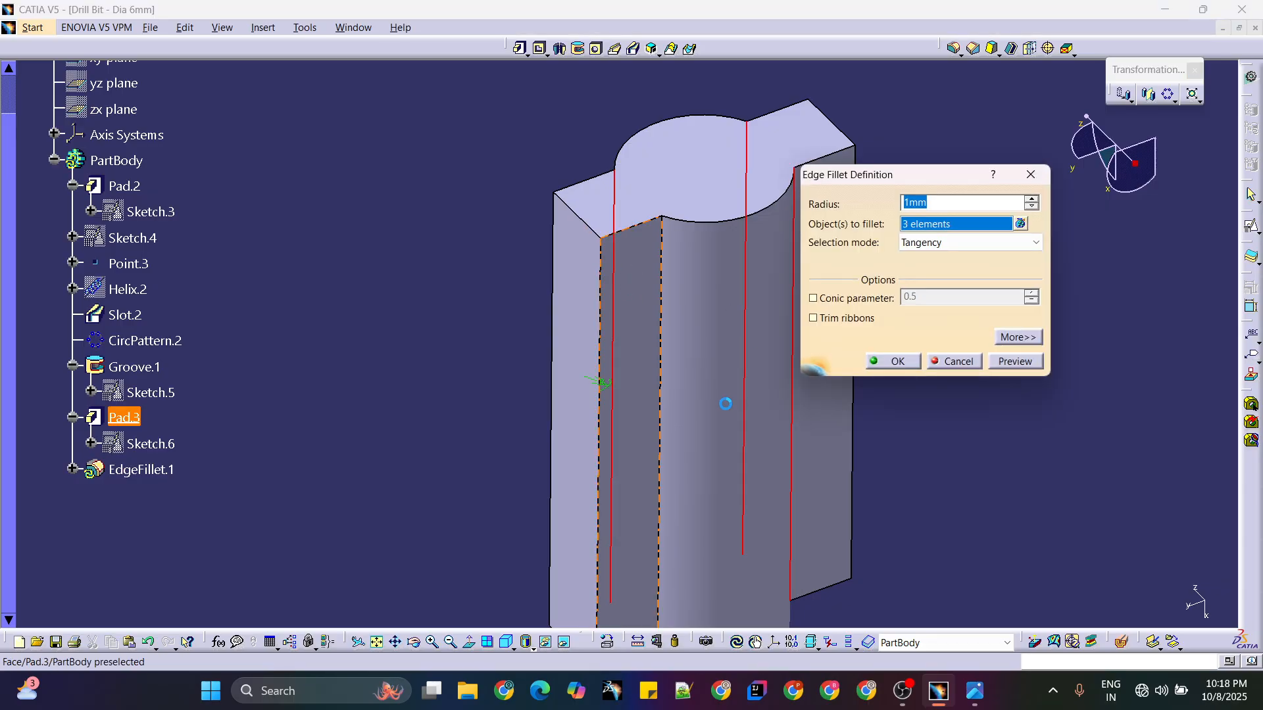
left_click(665, 234)
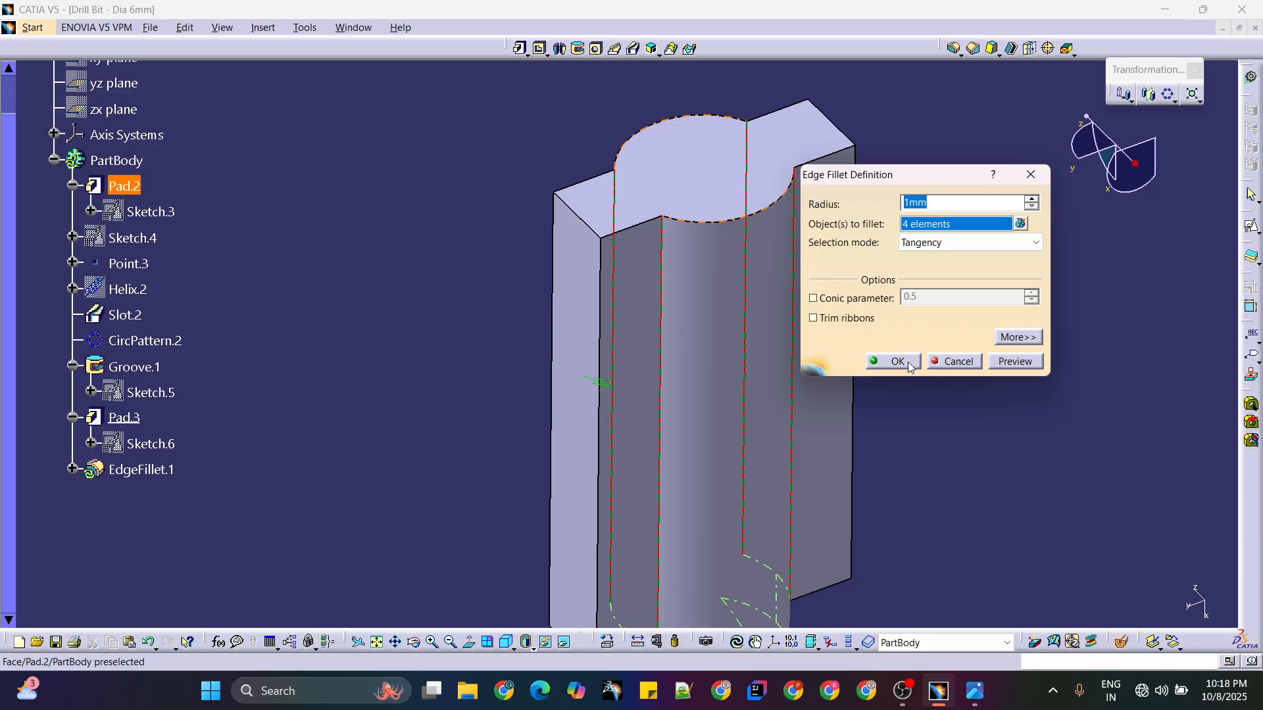
left_click(895, 361)
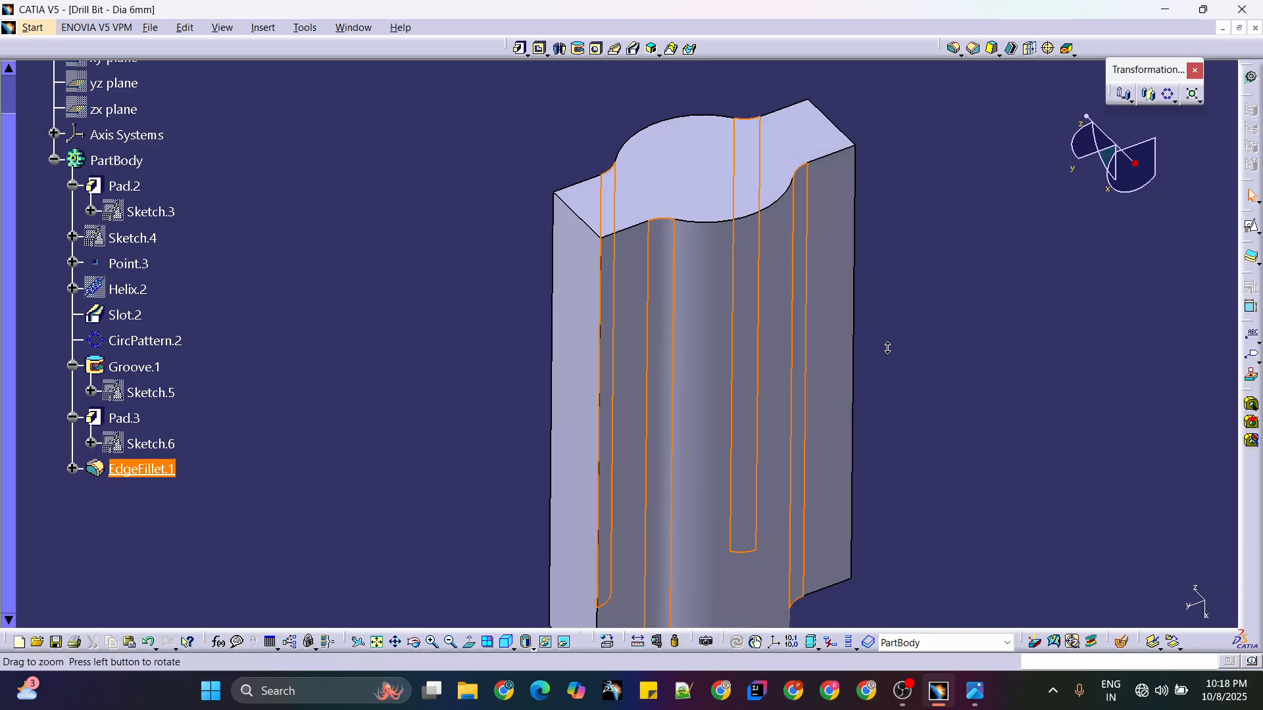
- Check the wing corner radius in the reference drawing and start a 2 mm edge fillet on both wings' outer edges at the shank end
middle_click_drag(888, 348, 872, 297)
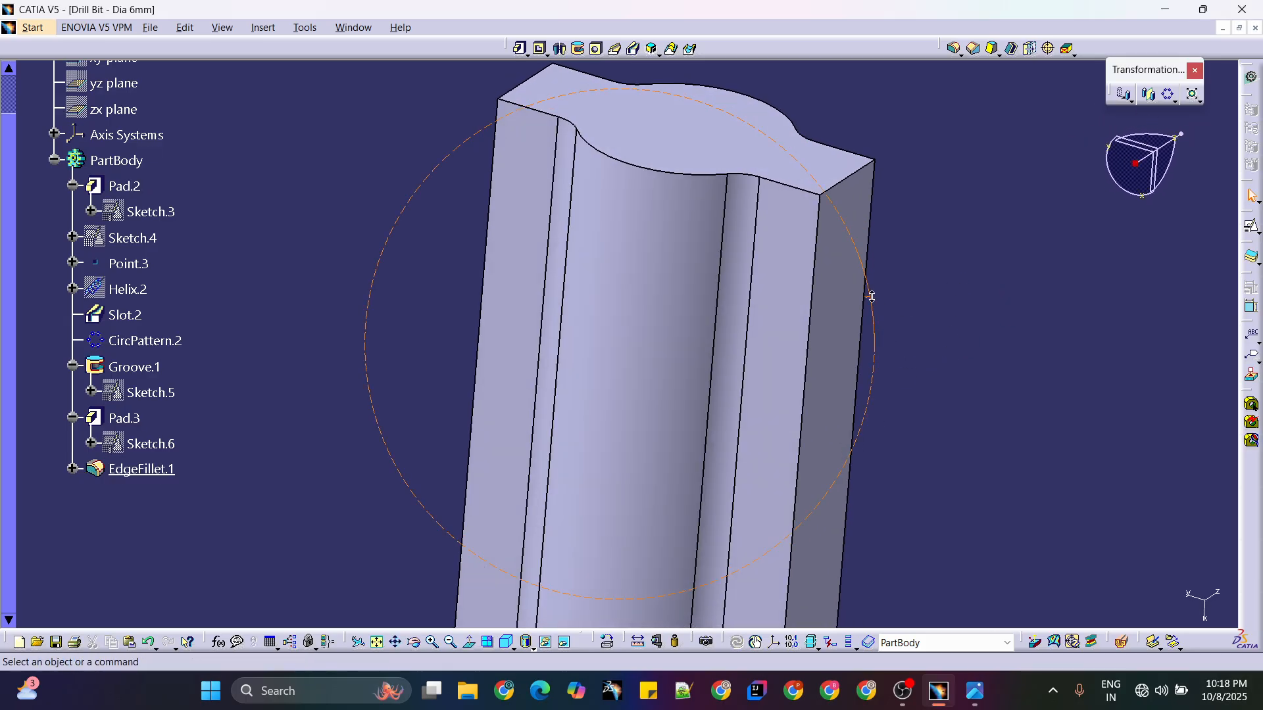
key("alt+Tab")
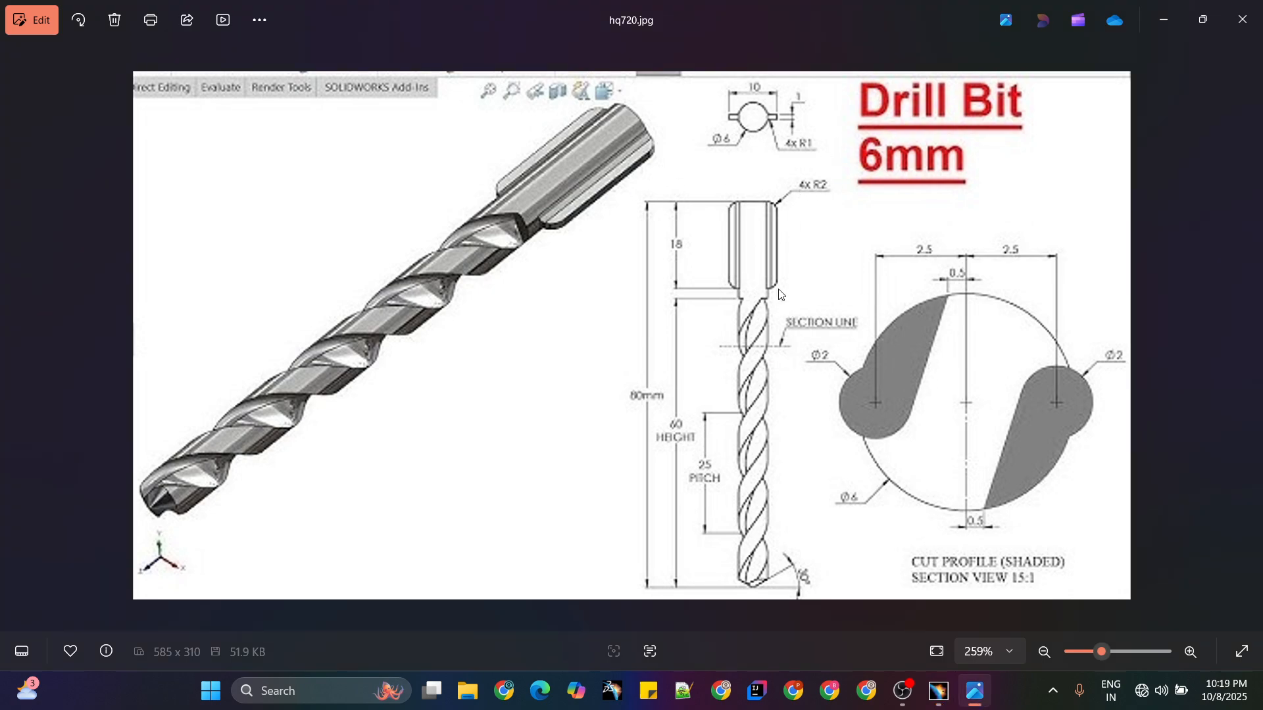
key("alt+Tab")
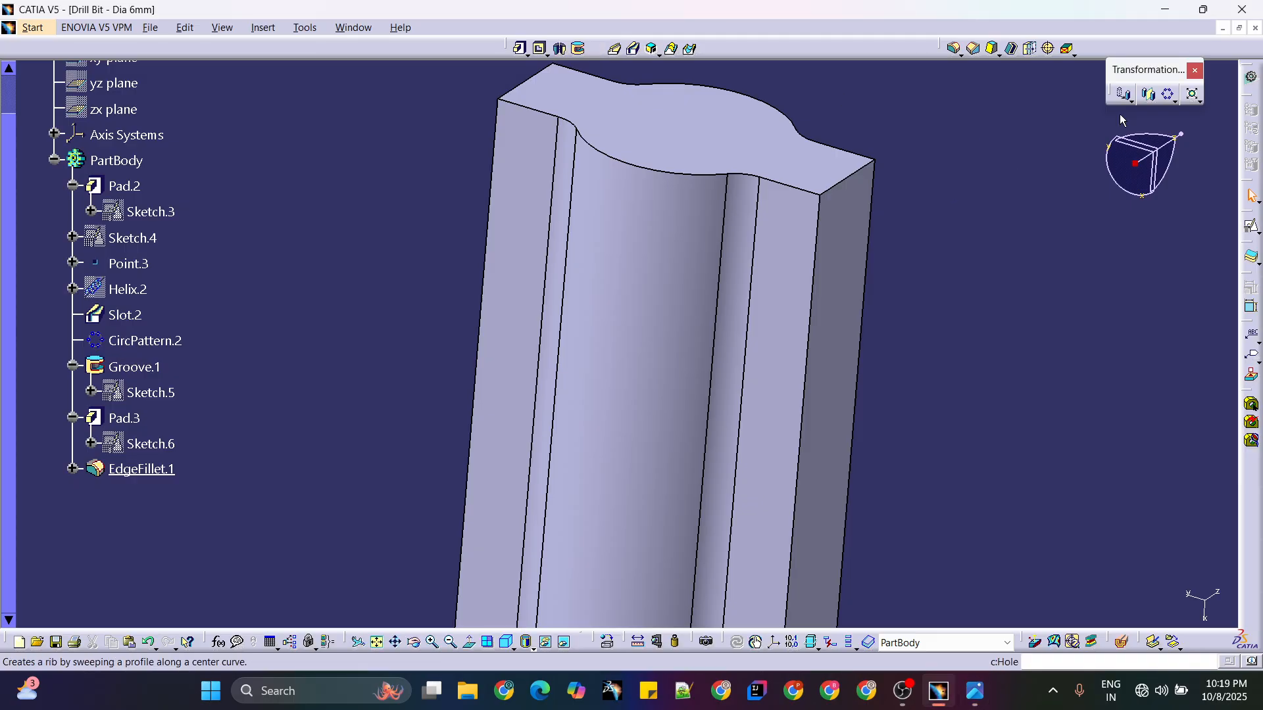
key("alt+Tab")
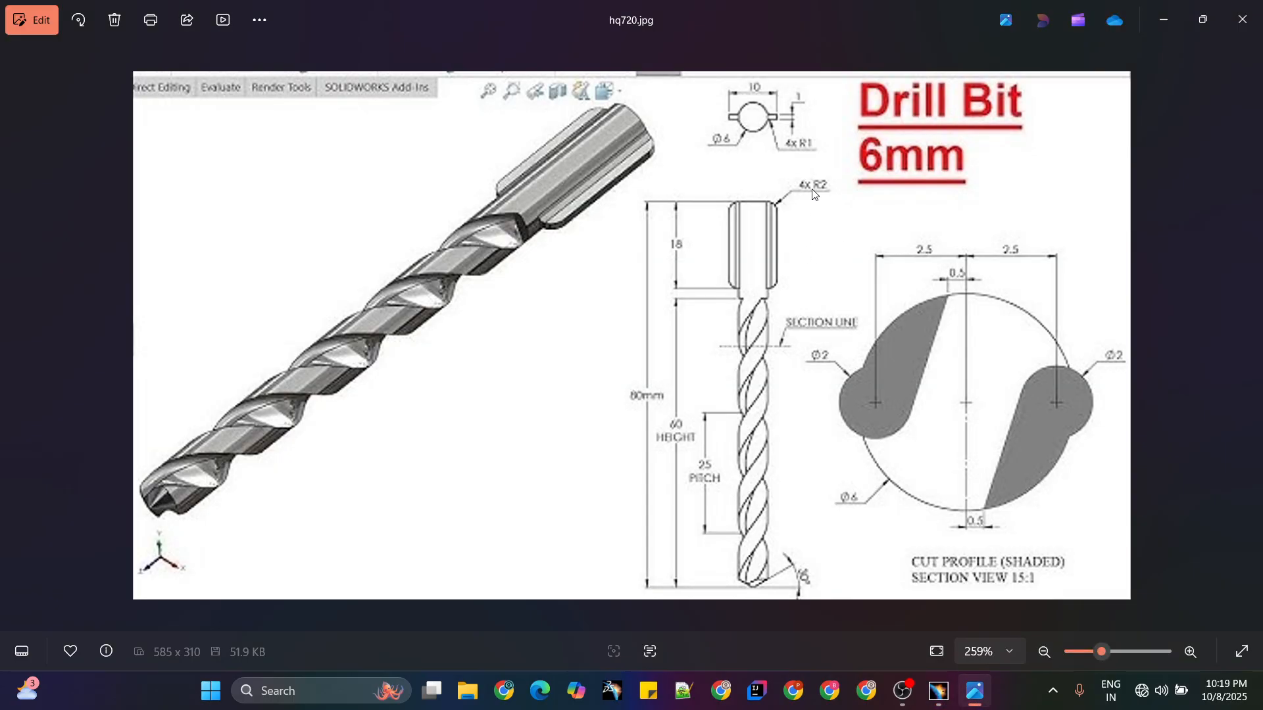
key("alt+Tab")
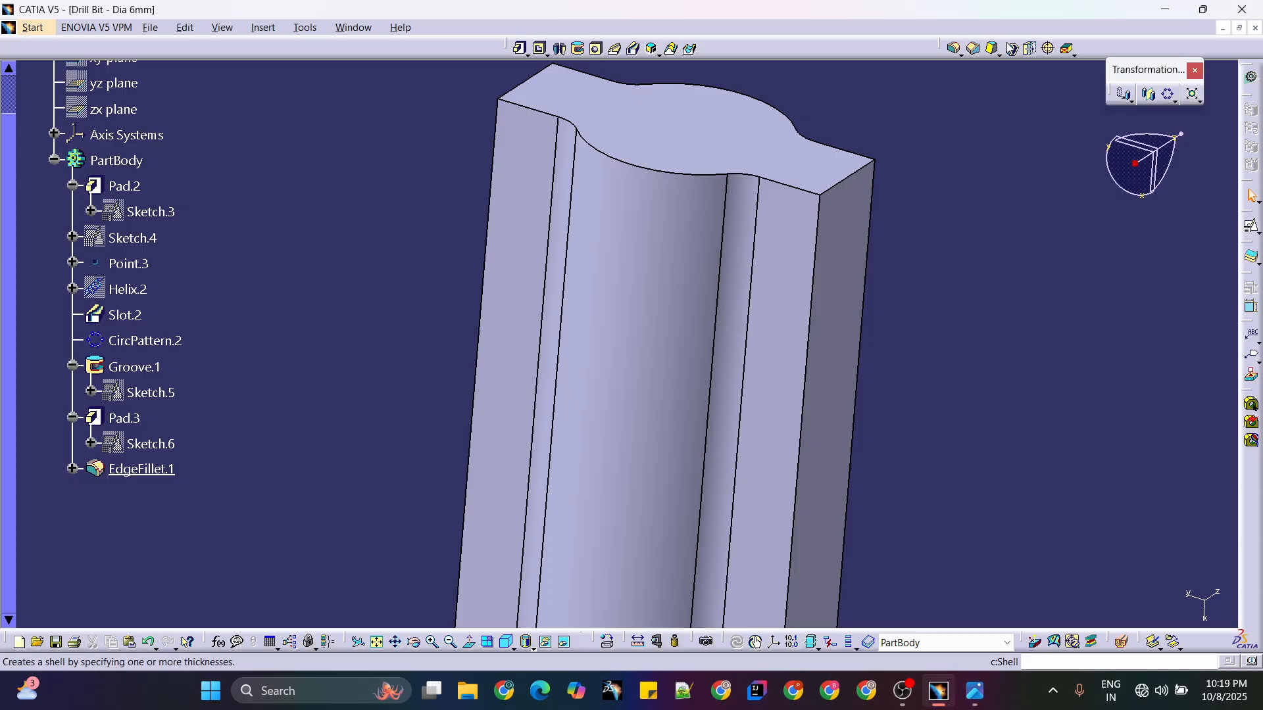
left_click(954, 53)
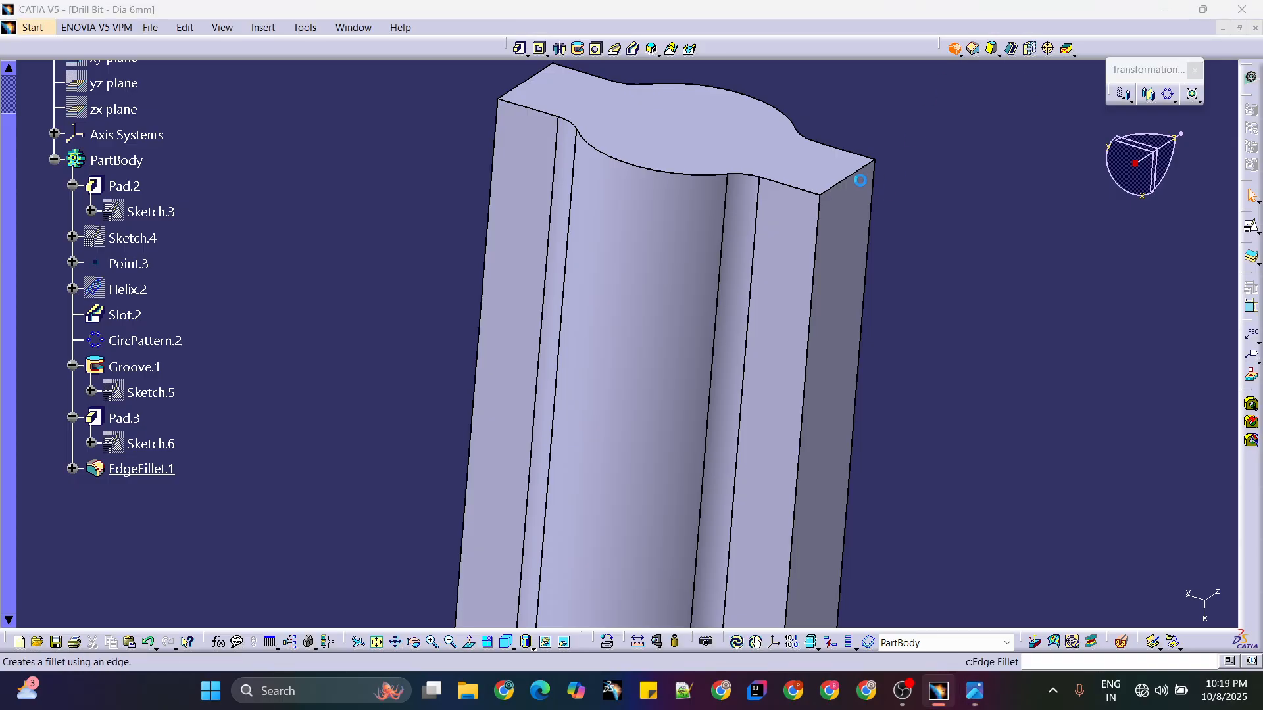
left_click_drag(905, 182, 1041, 181)
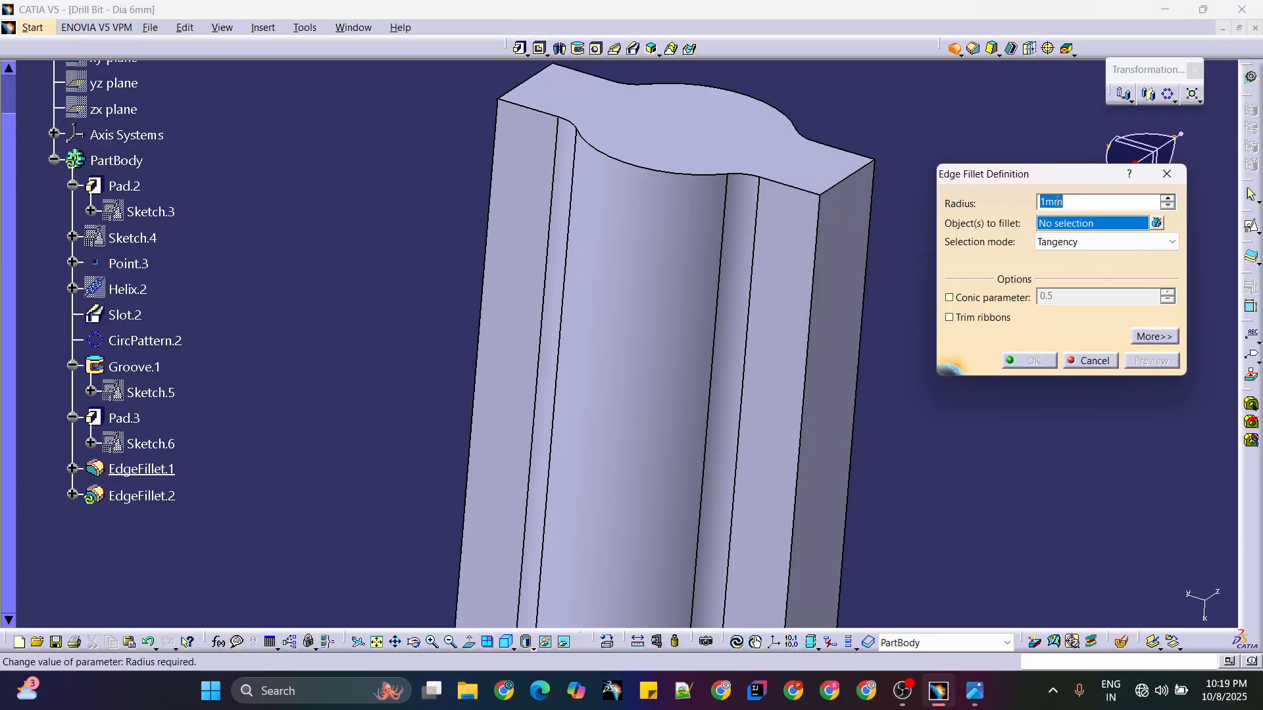
left_click(862, 181)
left_click(538, 81)
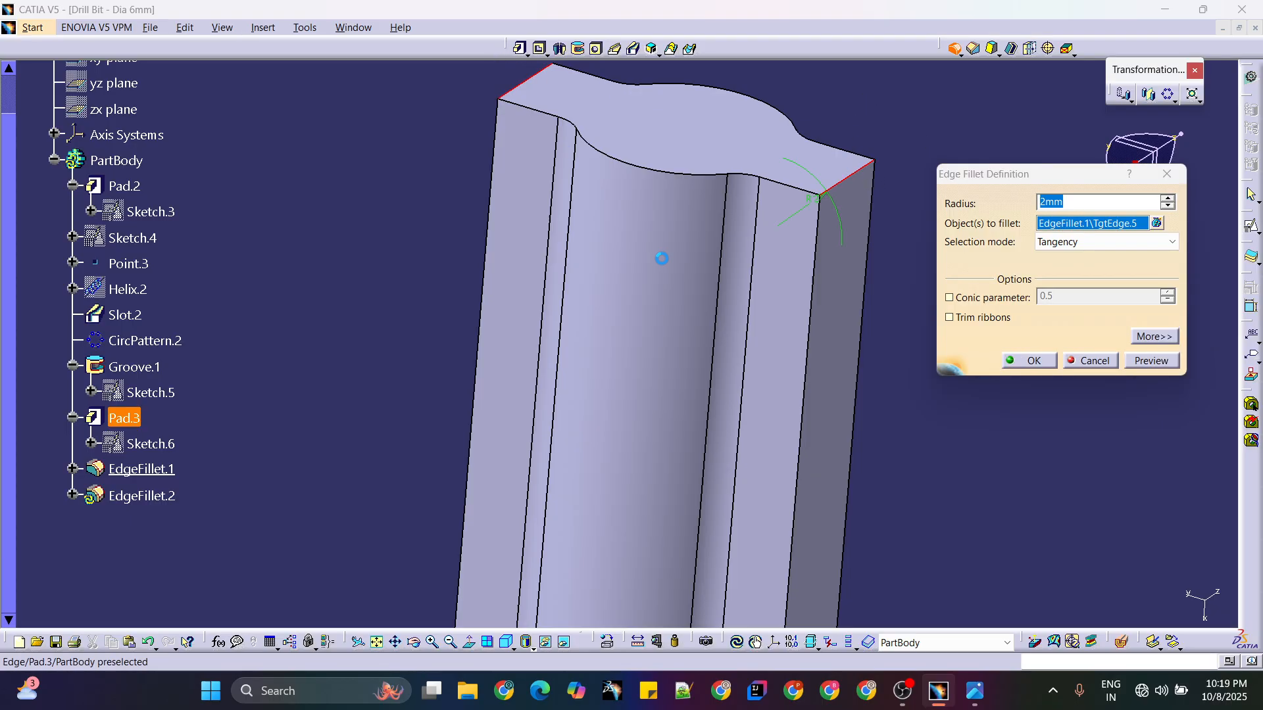
- Add both wings' outer corner edges on the flute side to the 2 mm fillet and apply it
middle_click(849, 434)
left_click(687, 451)
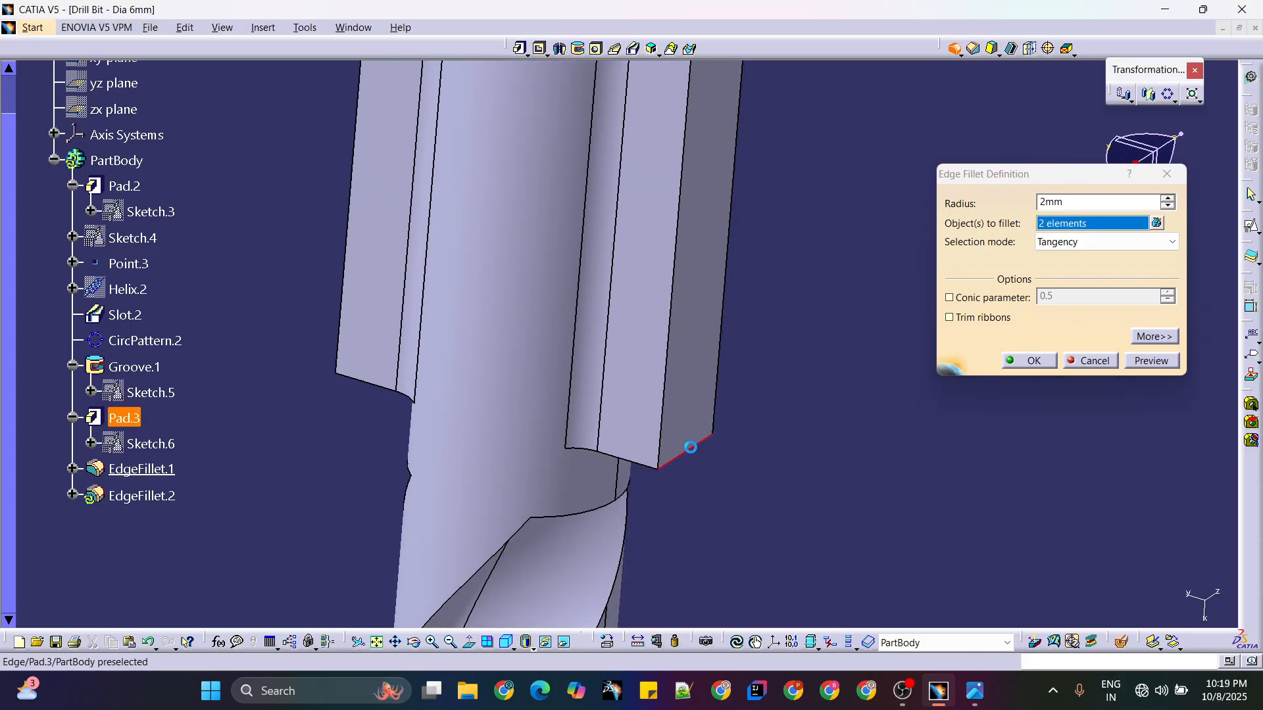
middle_click_drag(684, 442, 567, 350)
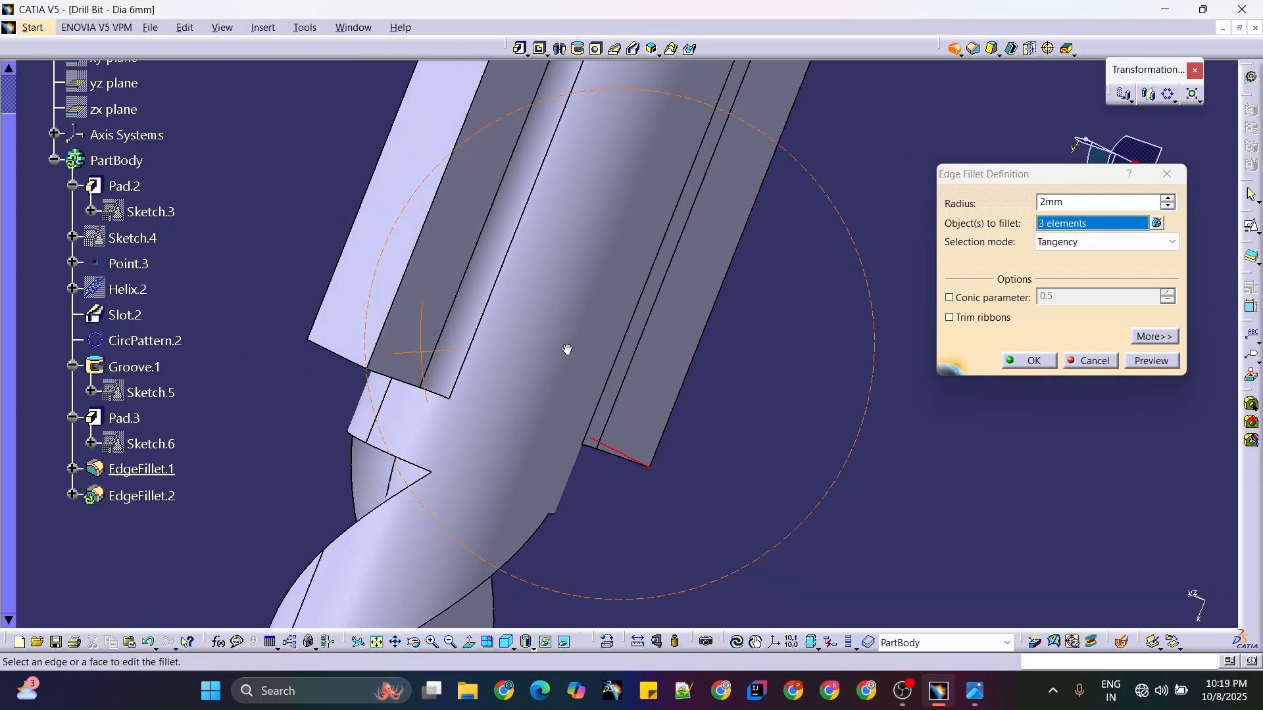
left_click(331, 352)
middle_click_drag(710, 315, 1044, 451)
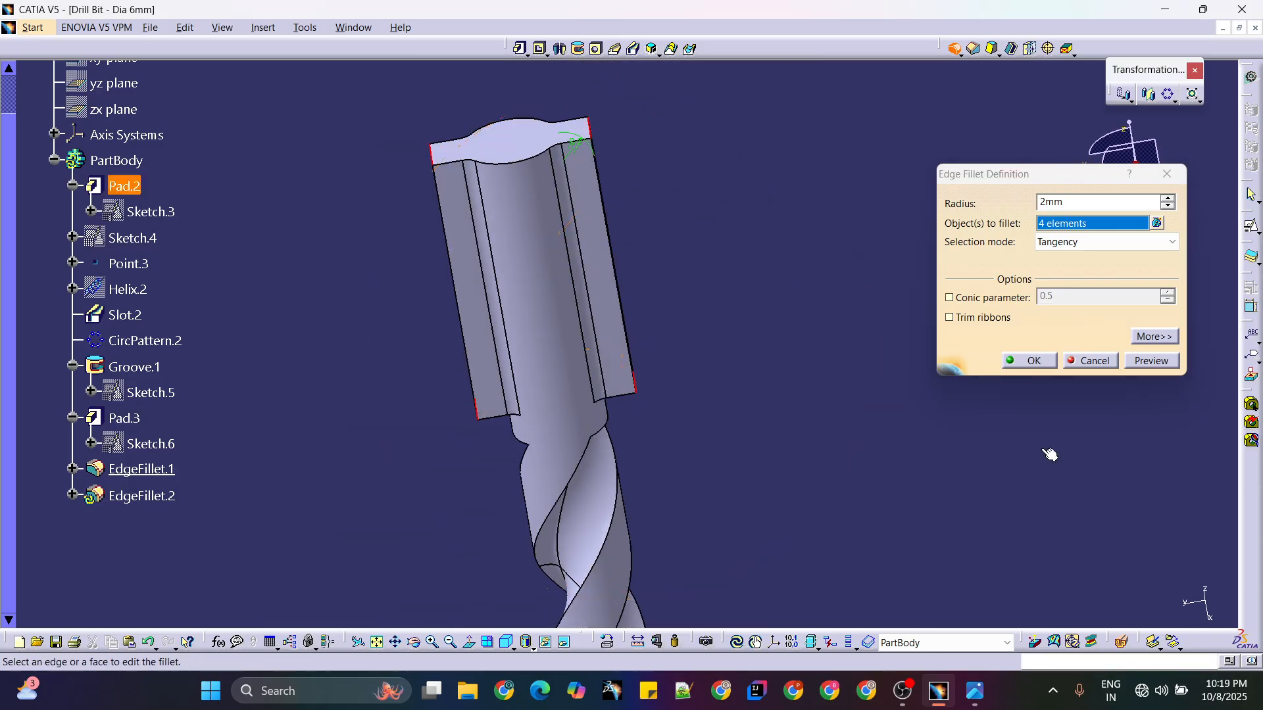
left_click(1031, 360)
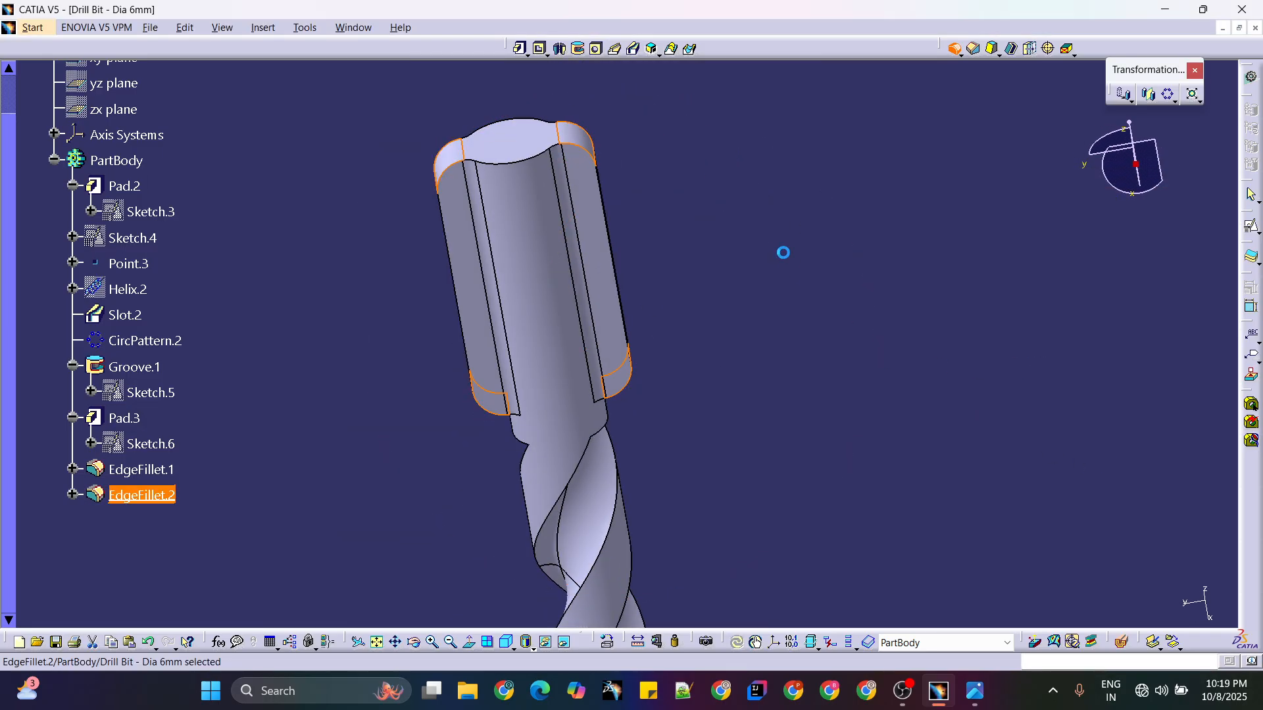
- Show the whole drill bit in the standard isometric view
middle_click_drag(674, 325, 783, 244)
middle_click_drag(587, 246, 755, 352)
left_click(517, 635)
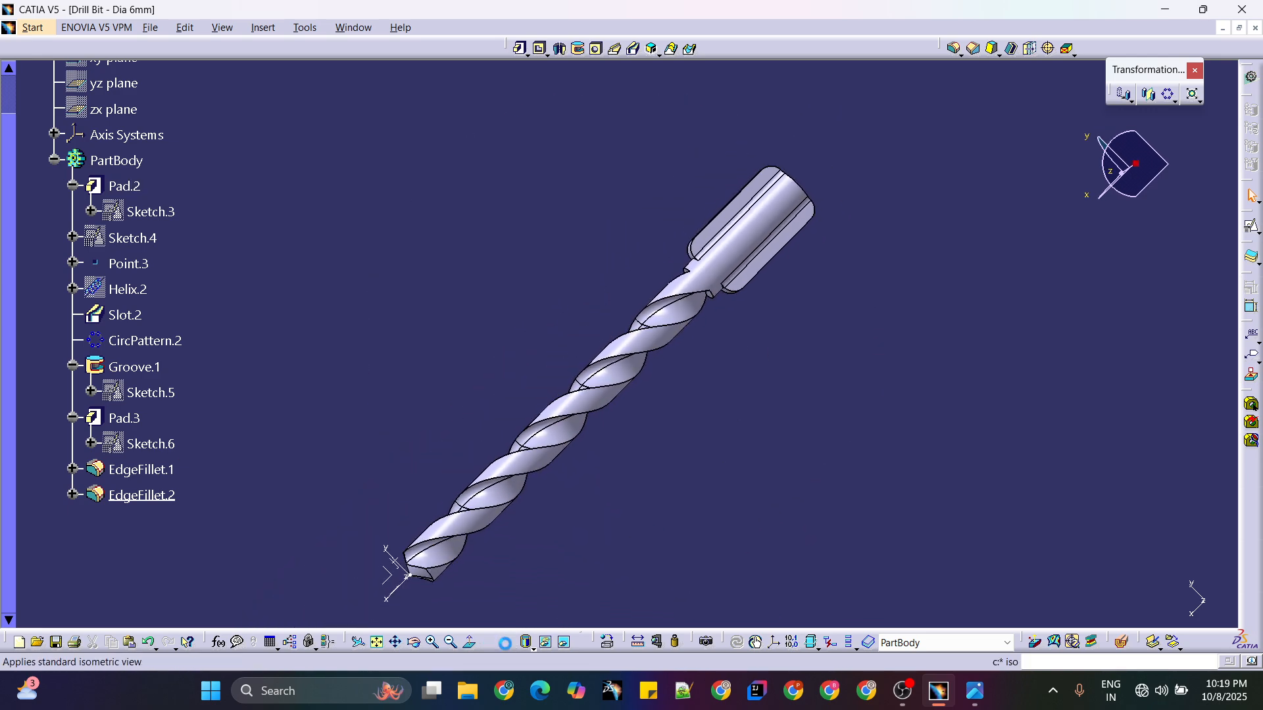
middle_click_drag(863, 368, 844, 365)
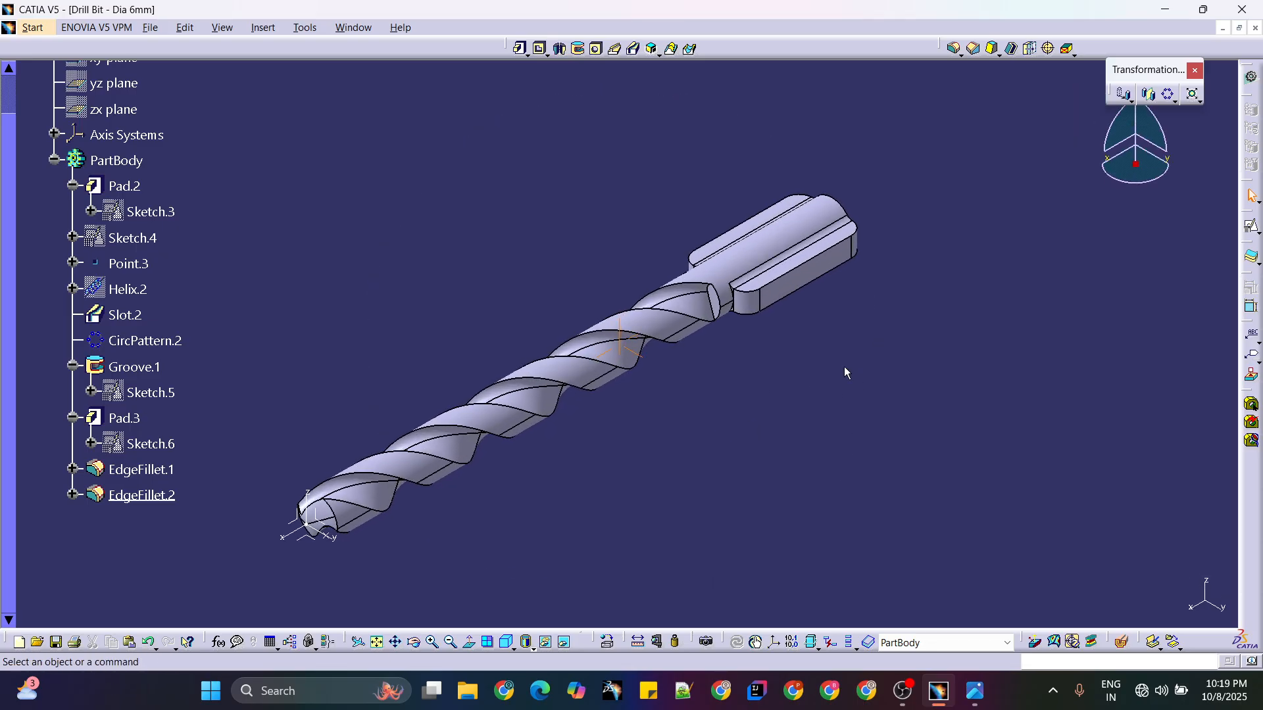
middle_click_drag(441, 451, 578, 382)
- Collapse the PartBody and hide the absolute axis system, and dock the floating Transformation toolbar
left_click(51, 159)
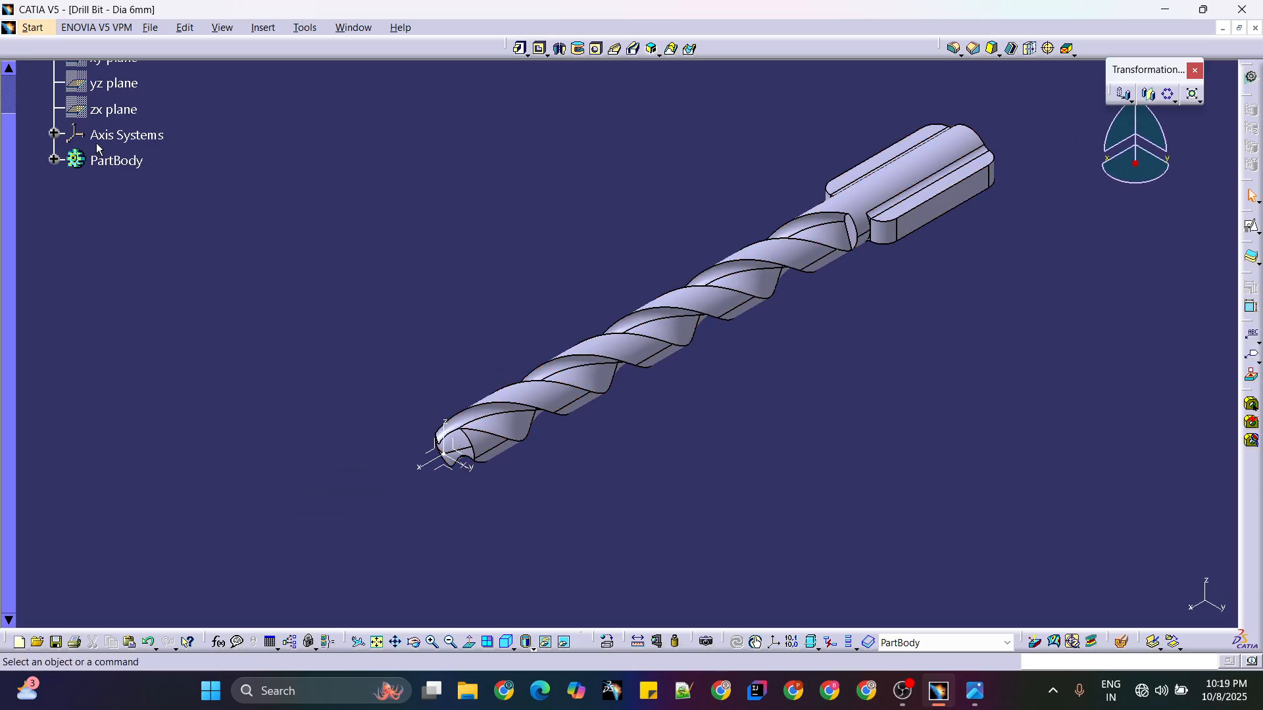
left_click(54, 132)
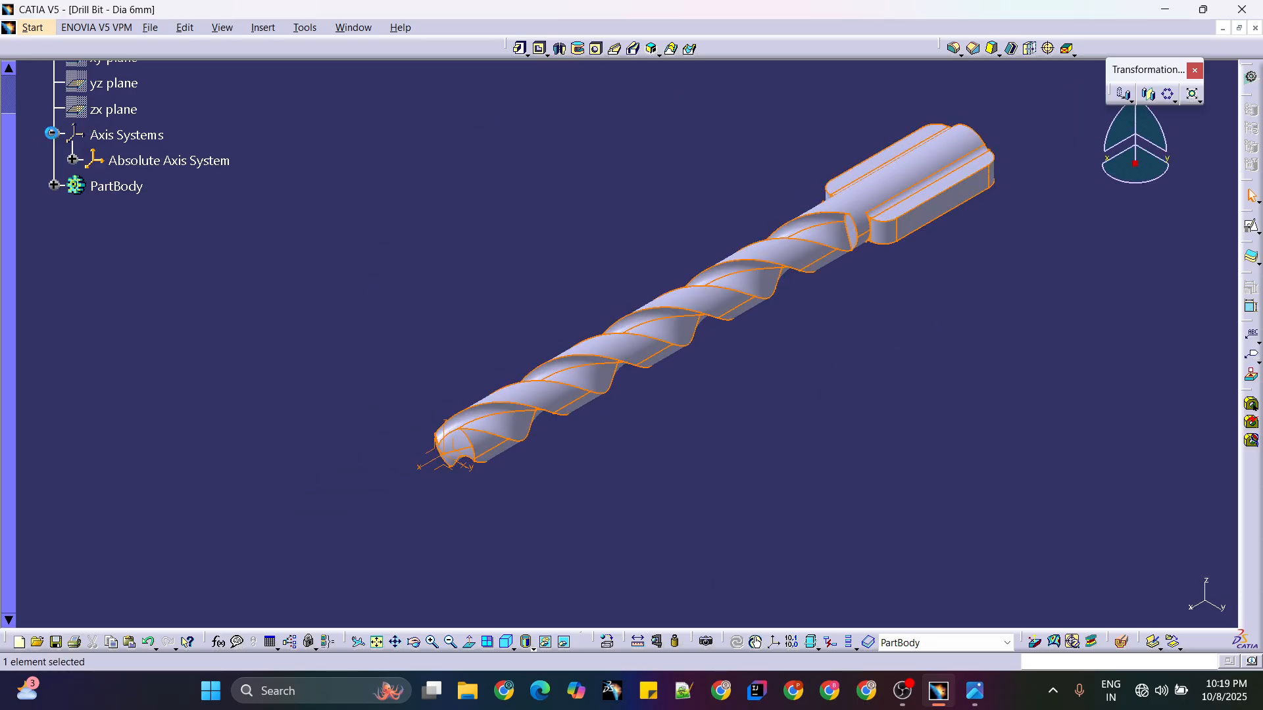
left_click(72, 160)
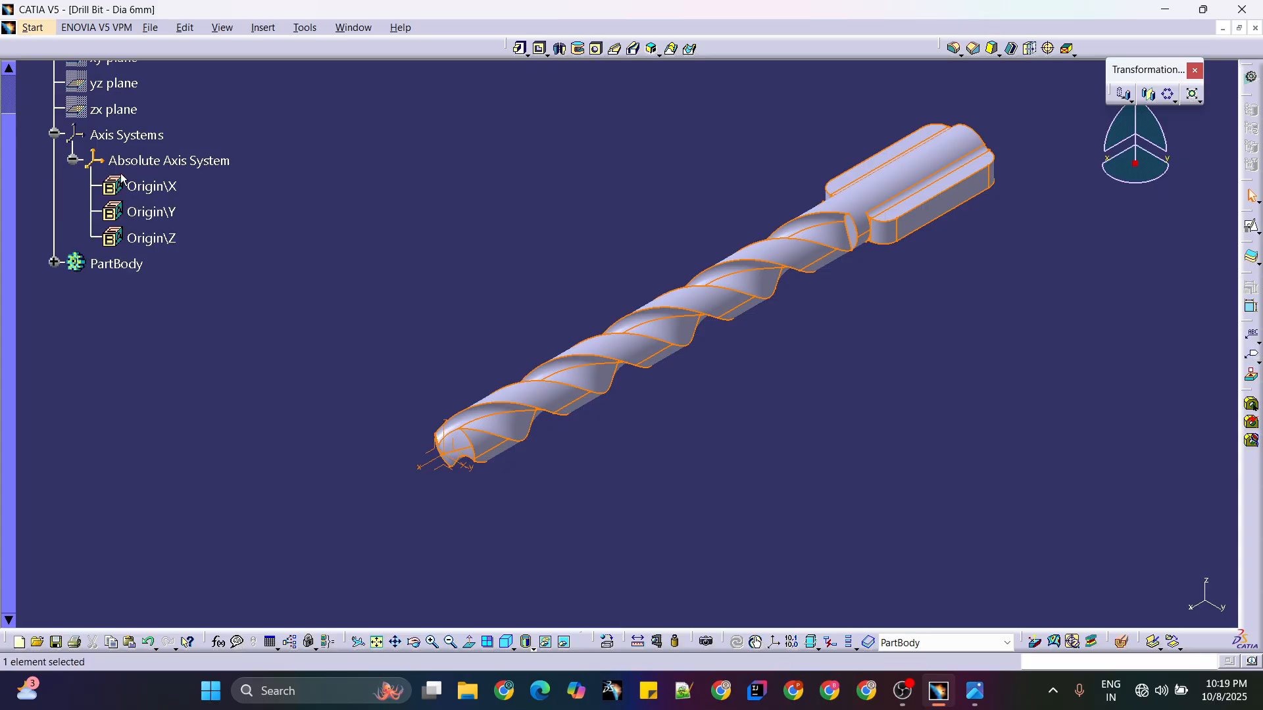
left_click(54, 133)
middle_click_drag(767, 374, 763, 355)
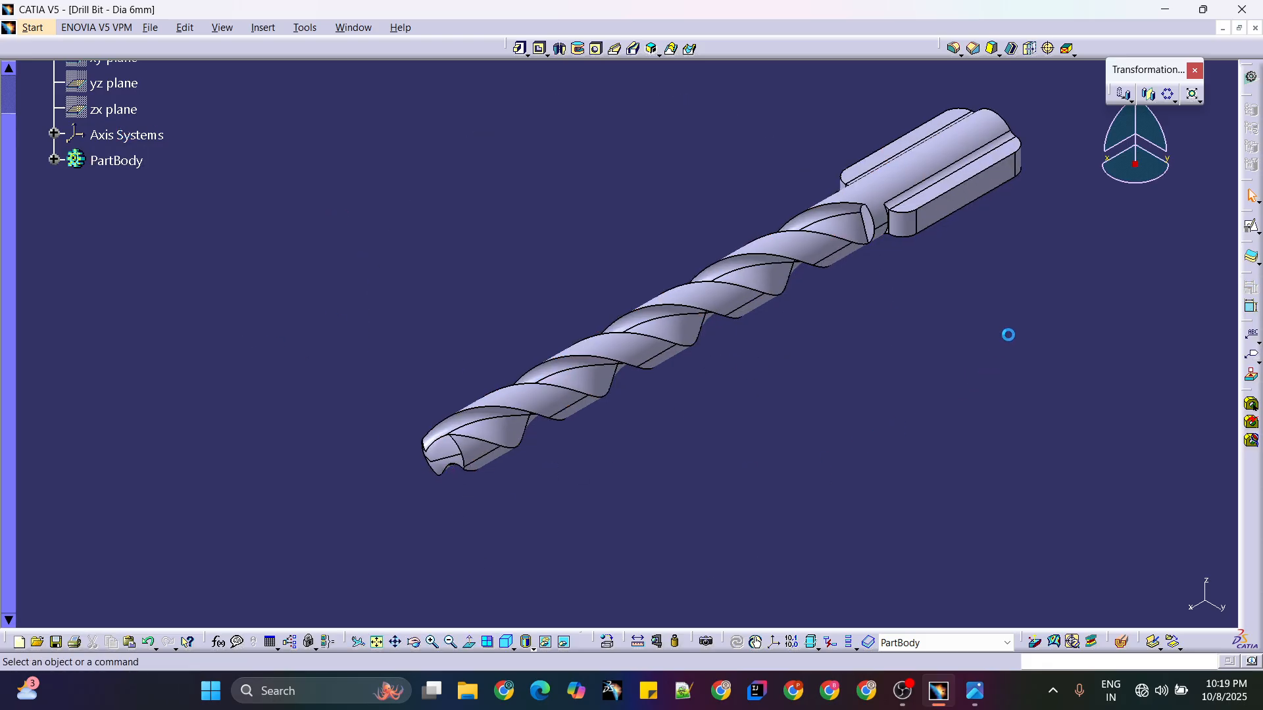
middle_click_drag(1007, 335, 930, 357)
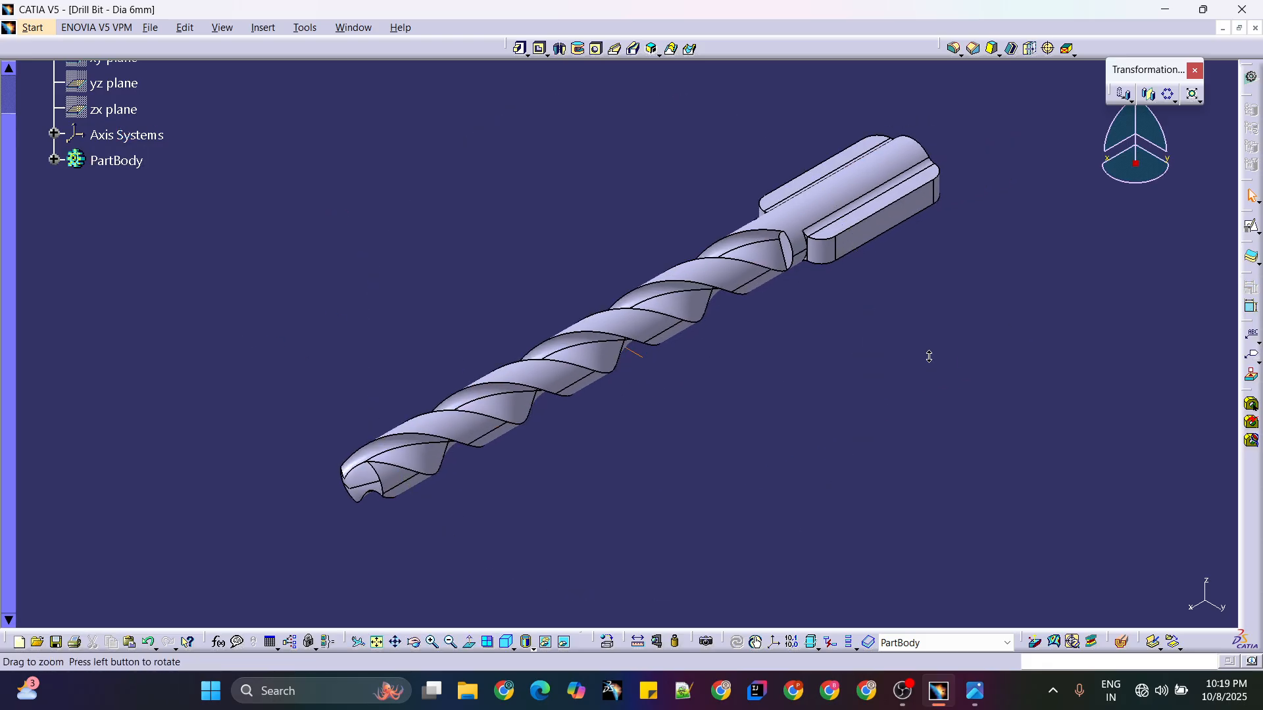
double_click(1157, 70)
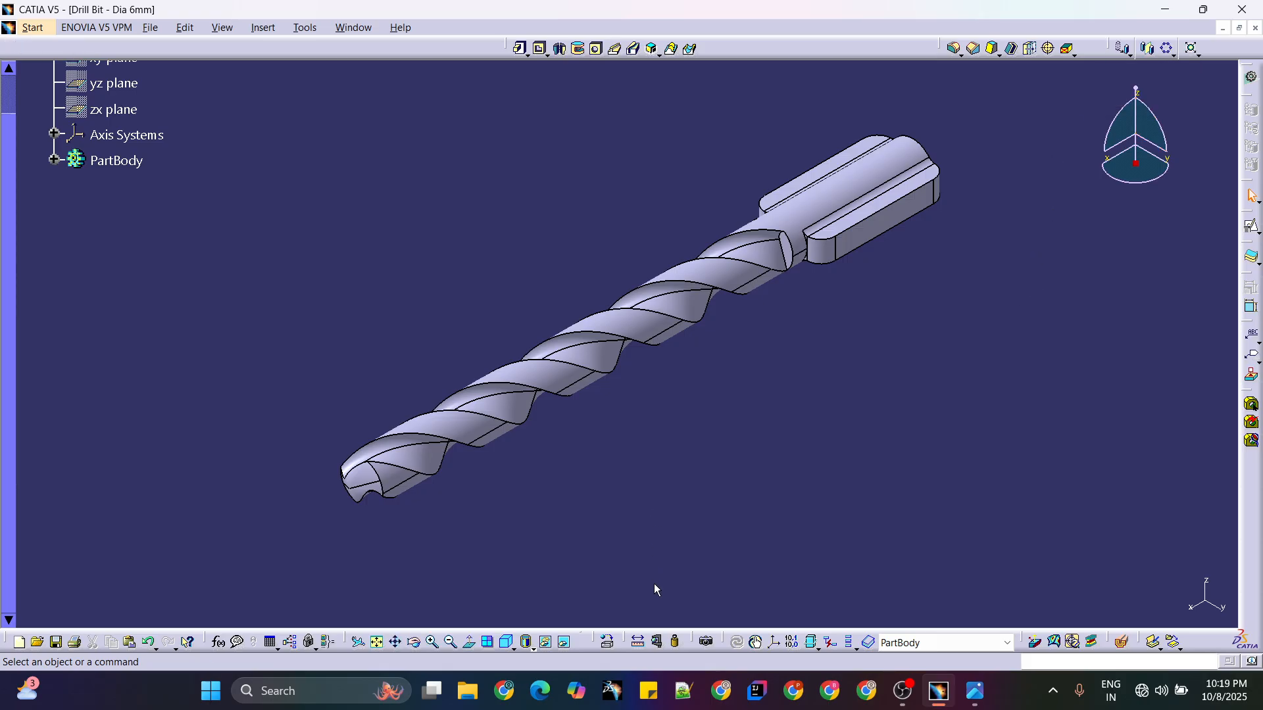
- Apply the Steel material from the Metal family of the default catalog to the PartBody
left_click(533, 649)
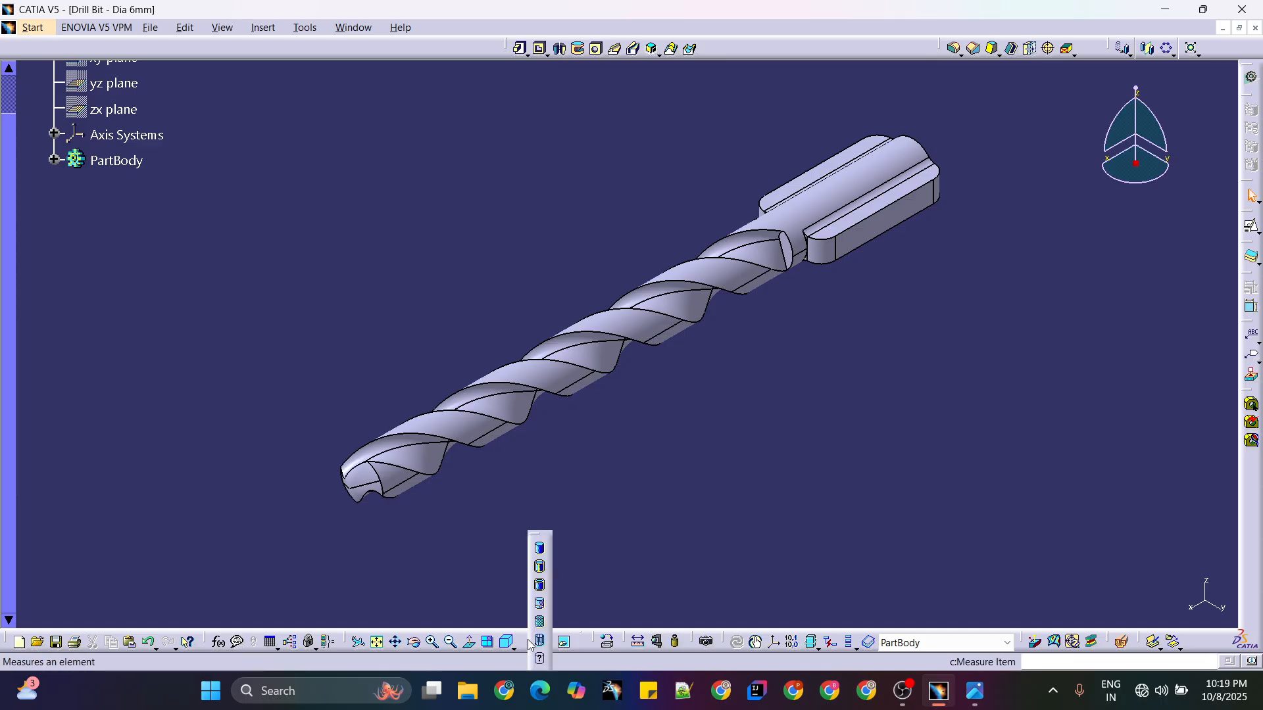
left_click(669, 618)
left_click(607, 642)
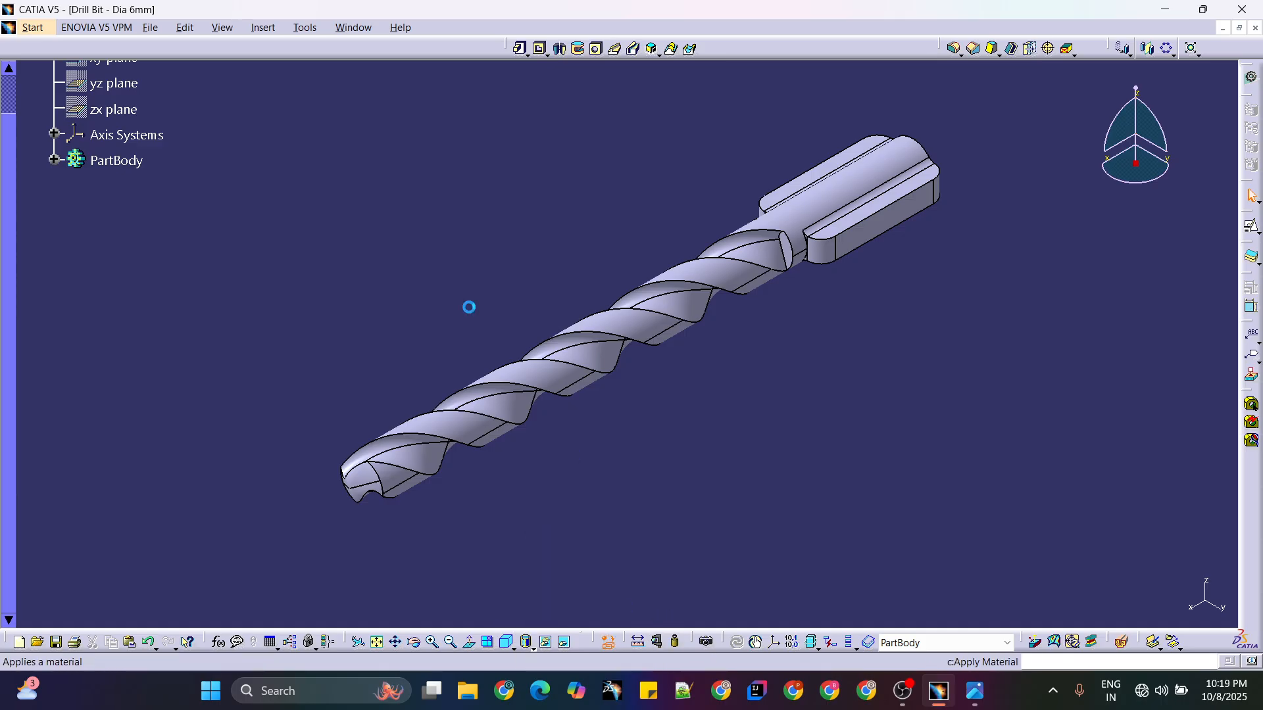
left_click(124, 163)
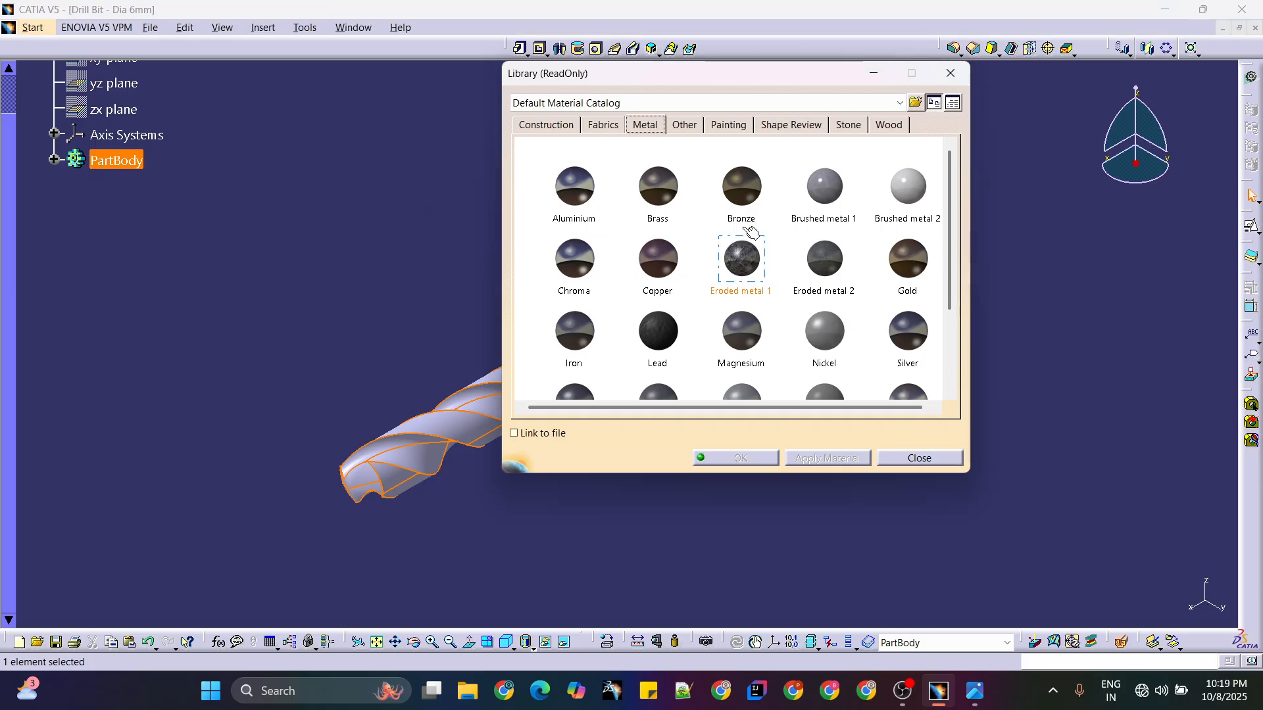
scroll(727, 309, "down", 1)
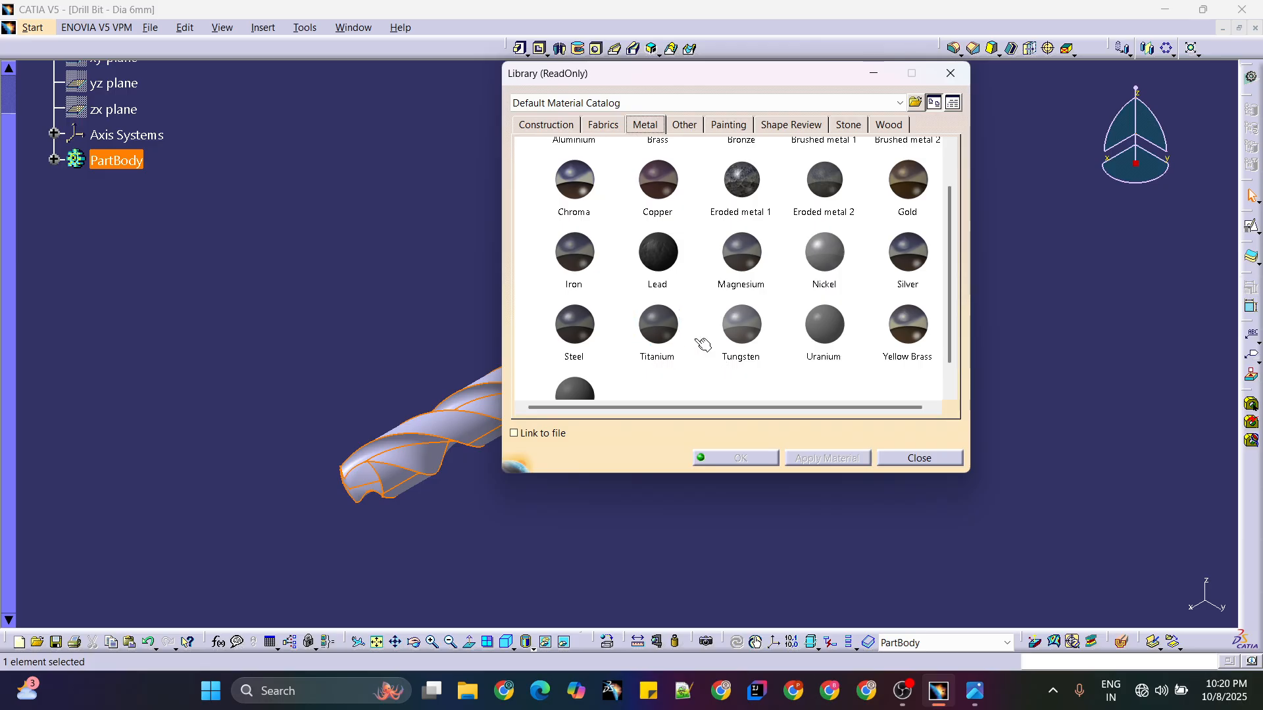
left_click(577, 326)
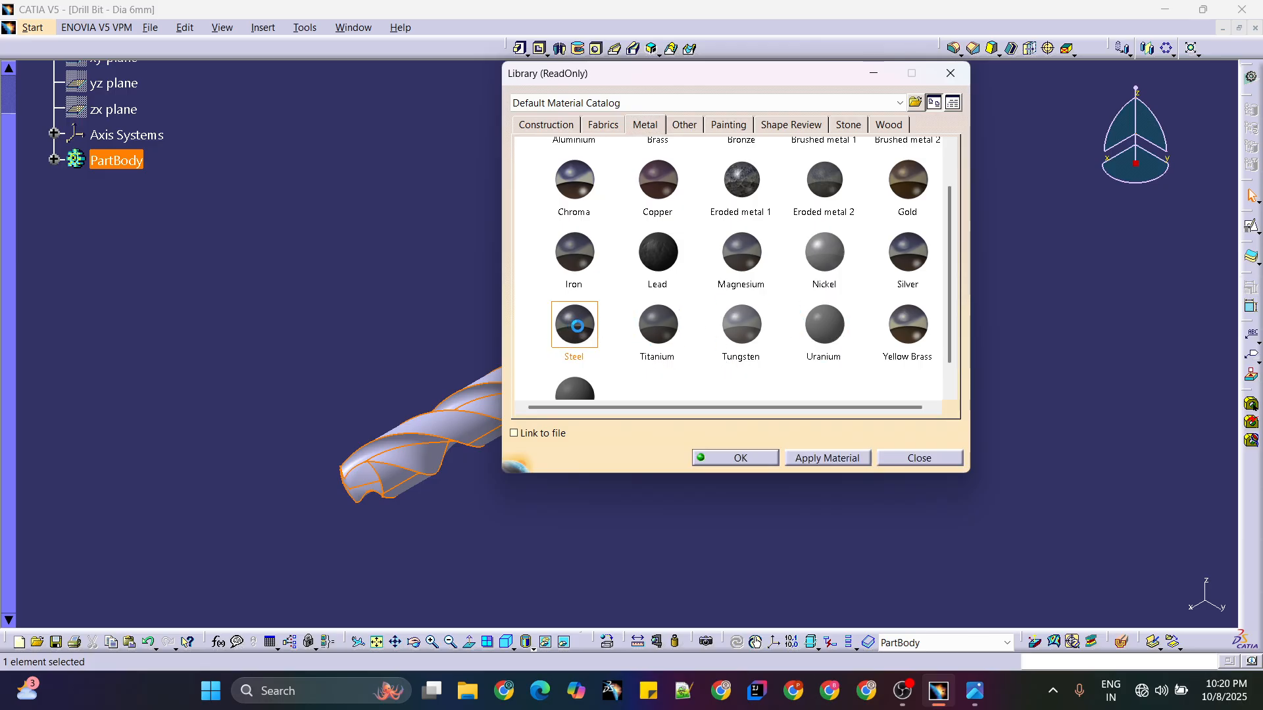
left_click(818, 462)
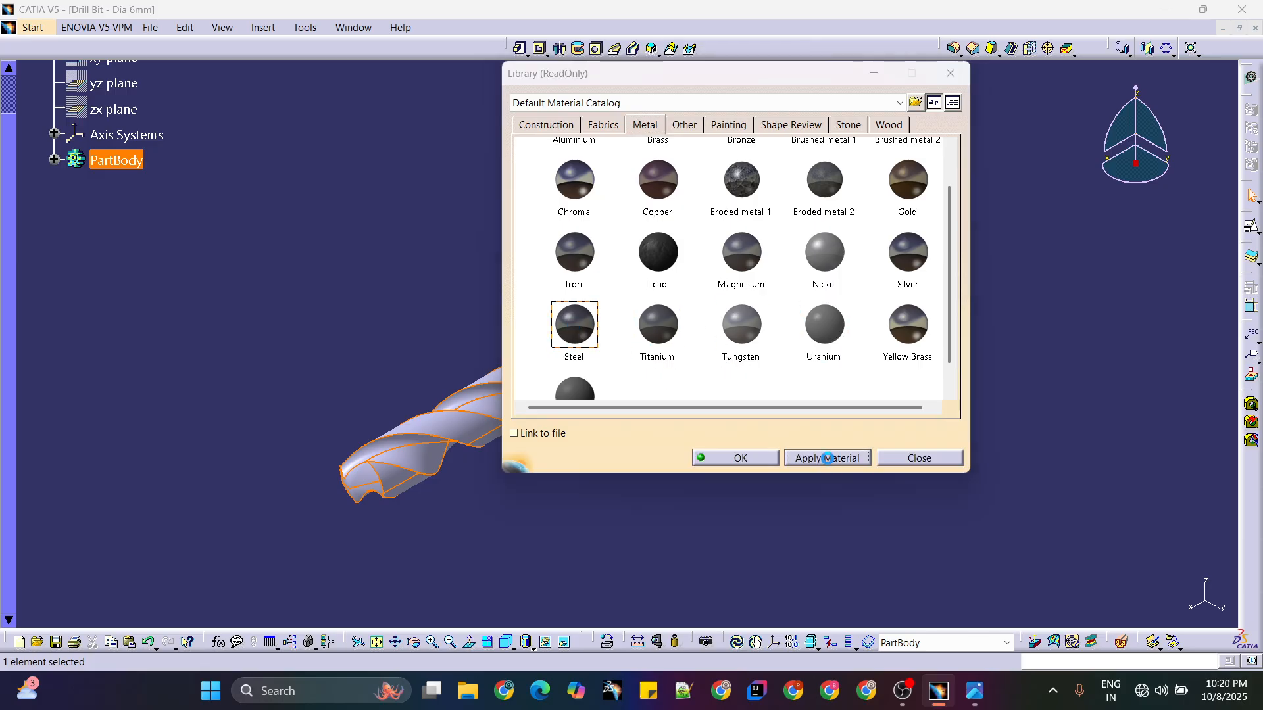
left_click(741, 458)
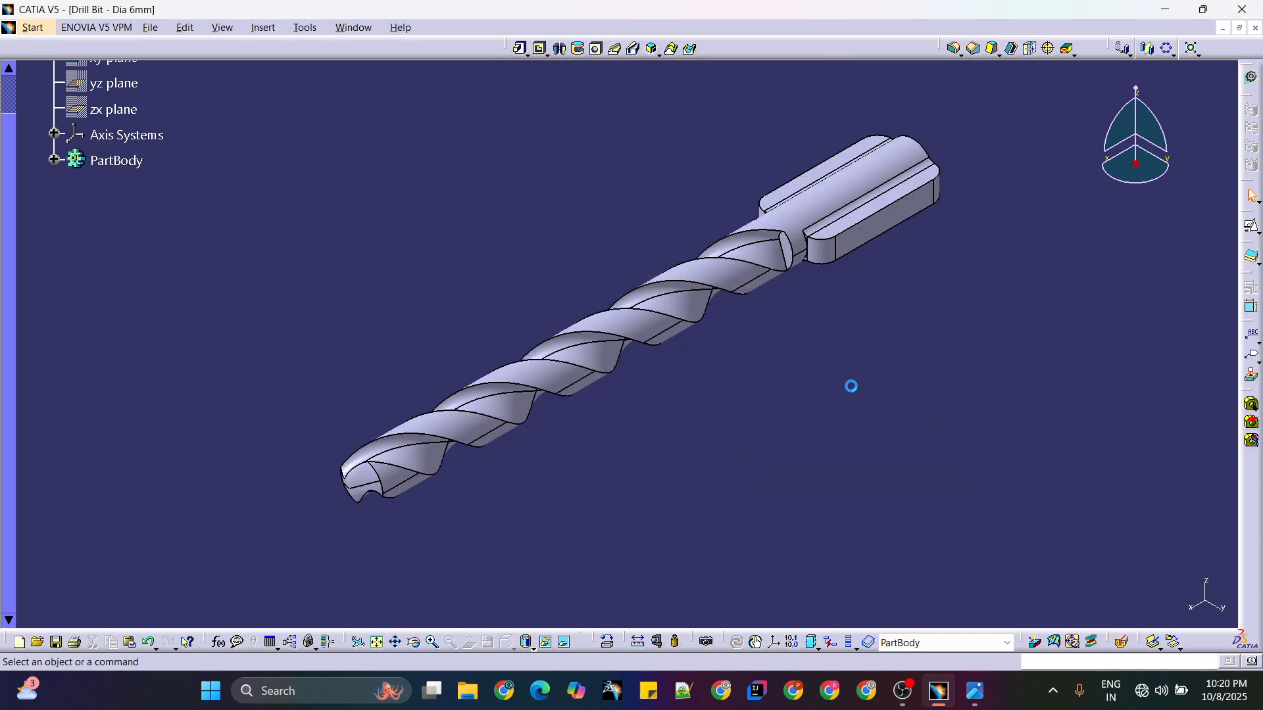
- Bring the whole specification tree into view and display the drill bit in shading with material
middle_click_drag(851, 386, 938, 315)
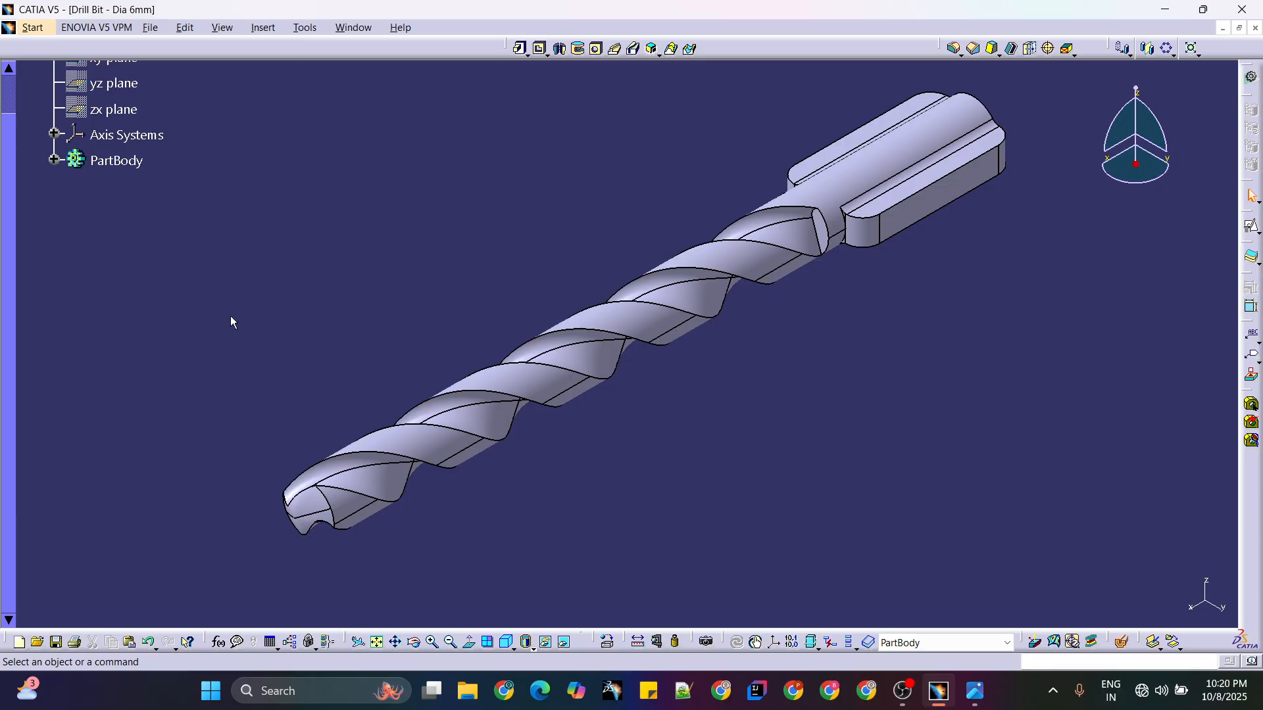
scroll(230, 317, "up", 5)
scroll(231, 317, "down", 4)
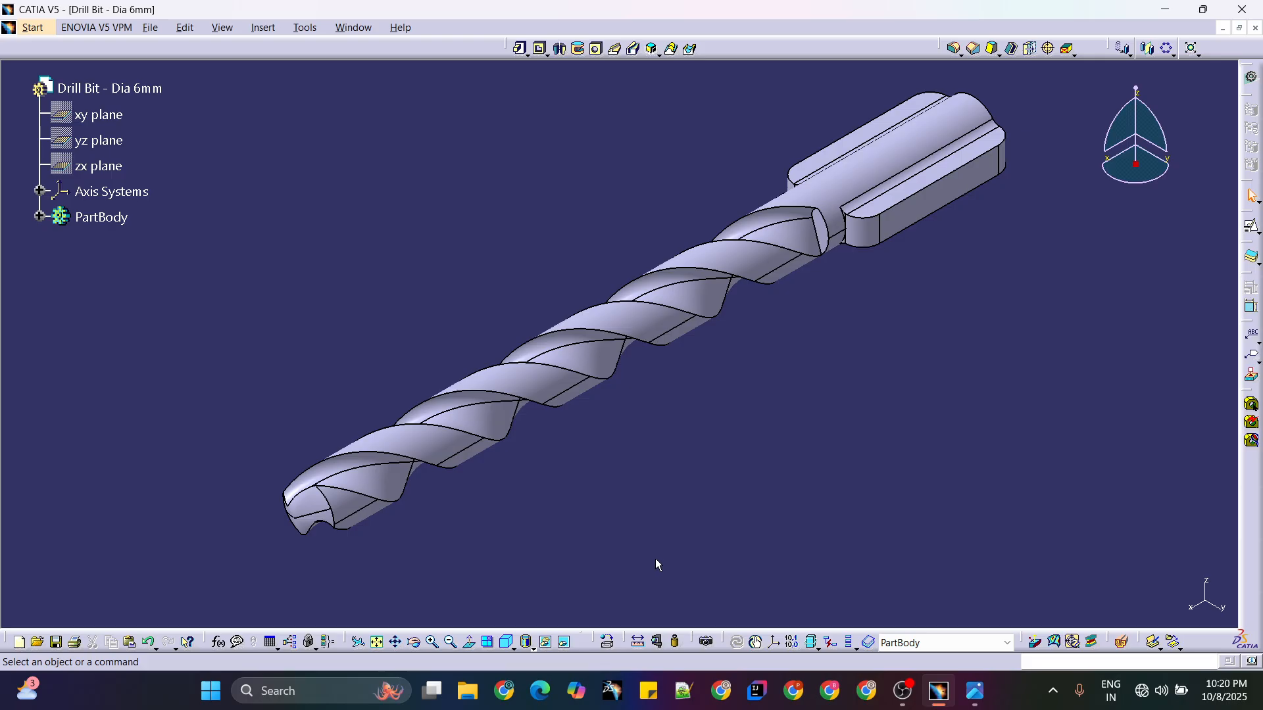
left_click(549, 647)
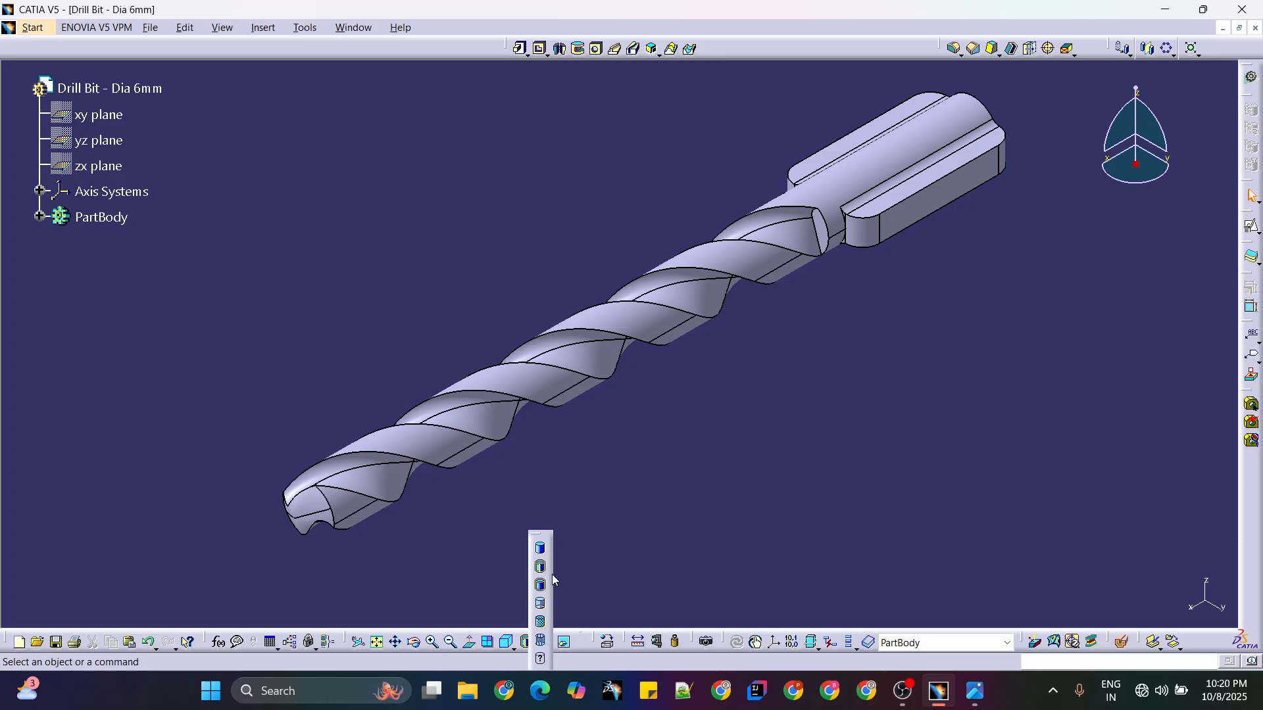
left_click(539, 622)
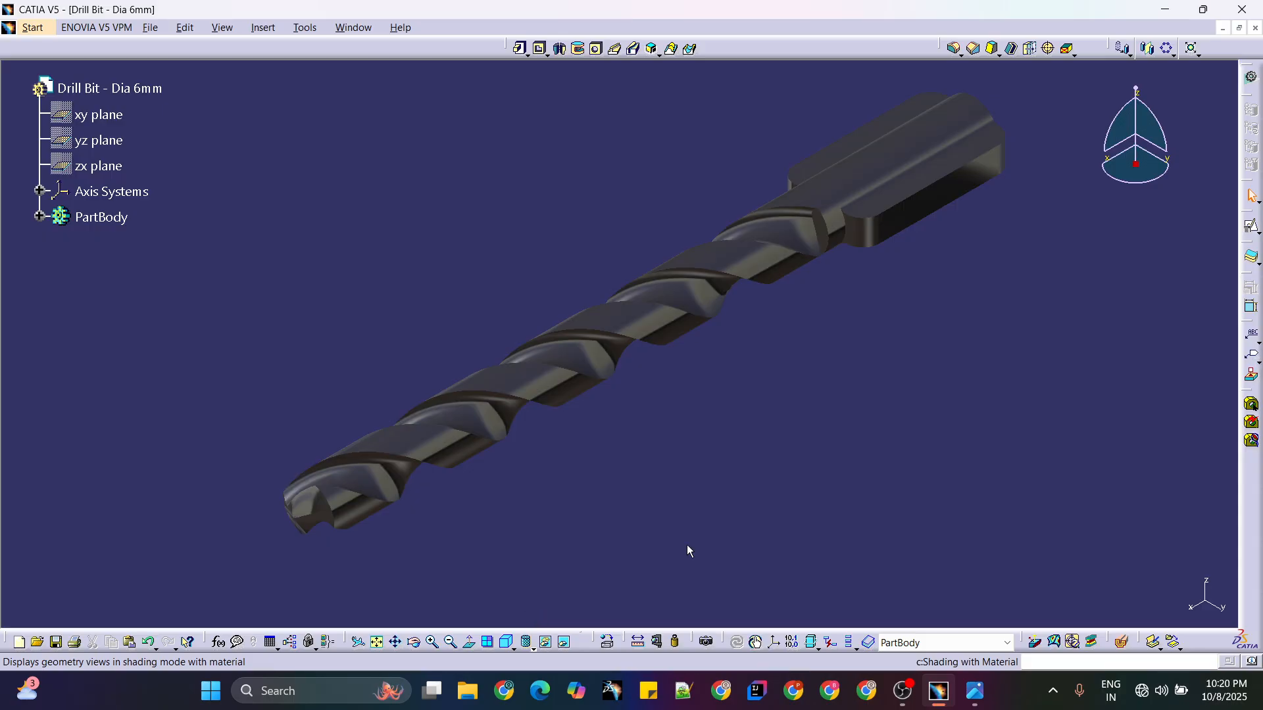
- Examine the finished steel drill bit's flutes, tip and winged shank from several angles, both close up and as a whole
middle_click_drag(958, 283, 714, 319)
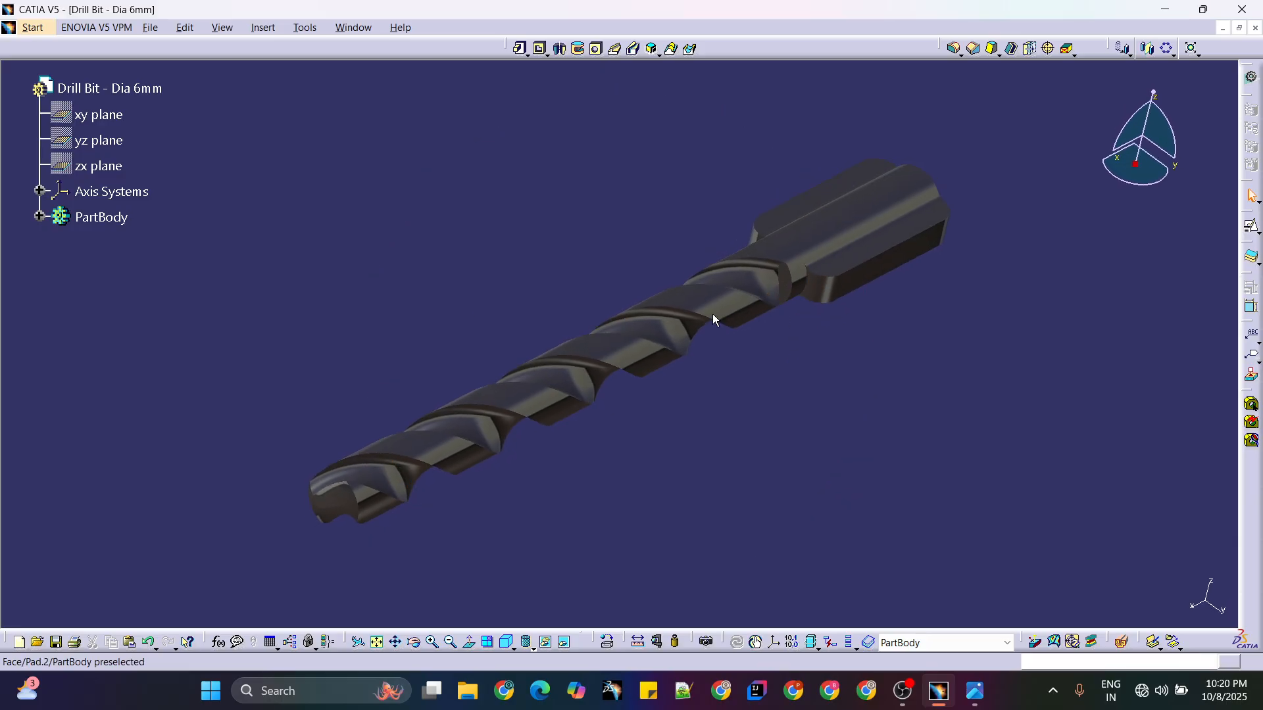
middle_click_drag(451, 304, 465, 338, "ctrl")
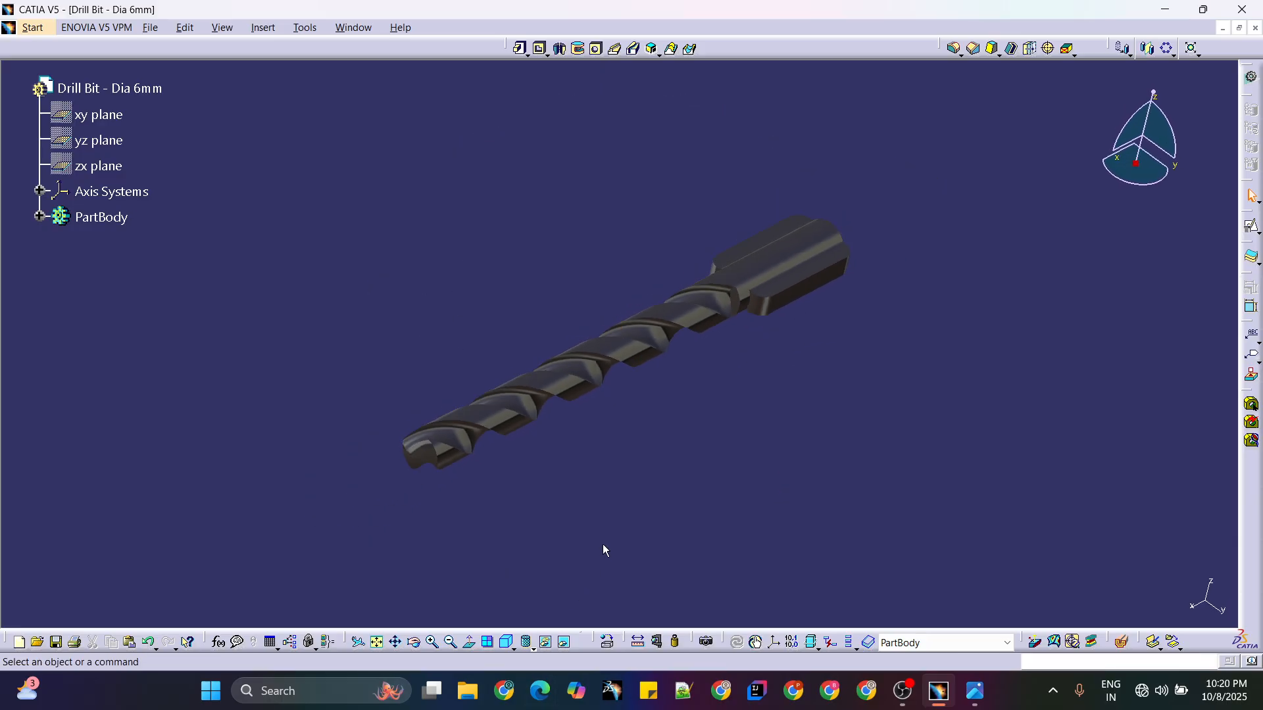
middle_click_drag(655, 521, 789, 496, "ctrl")
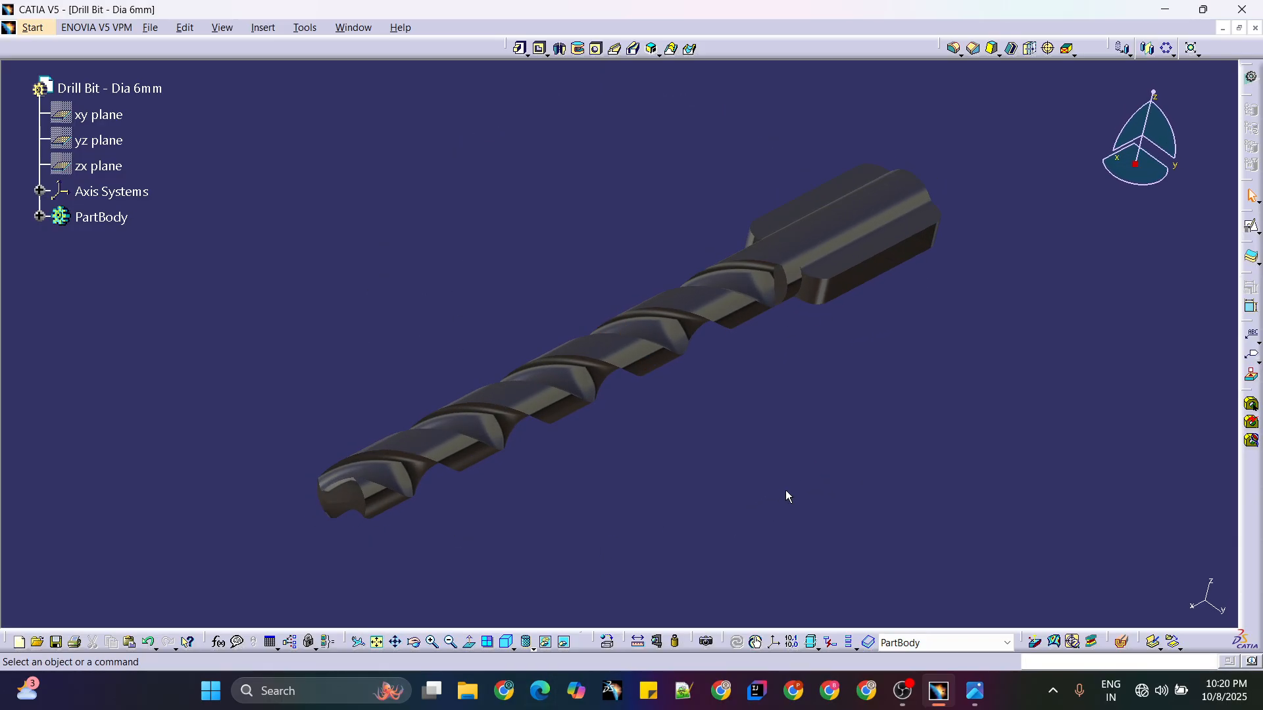
middle_click_drag(614, 316, 764, 353)
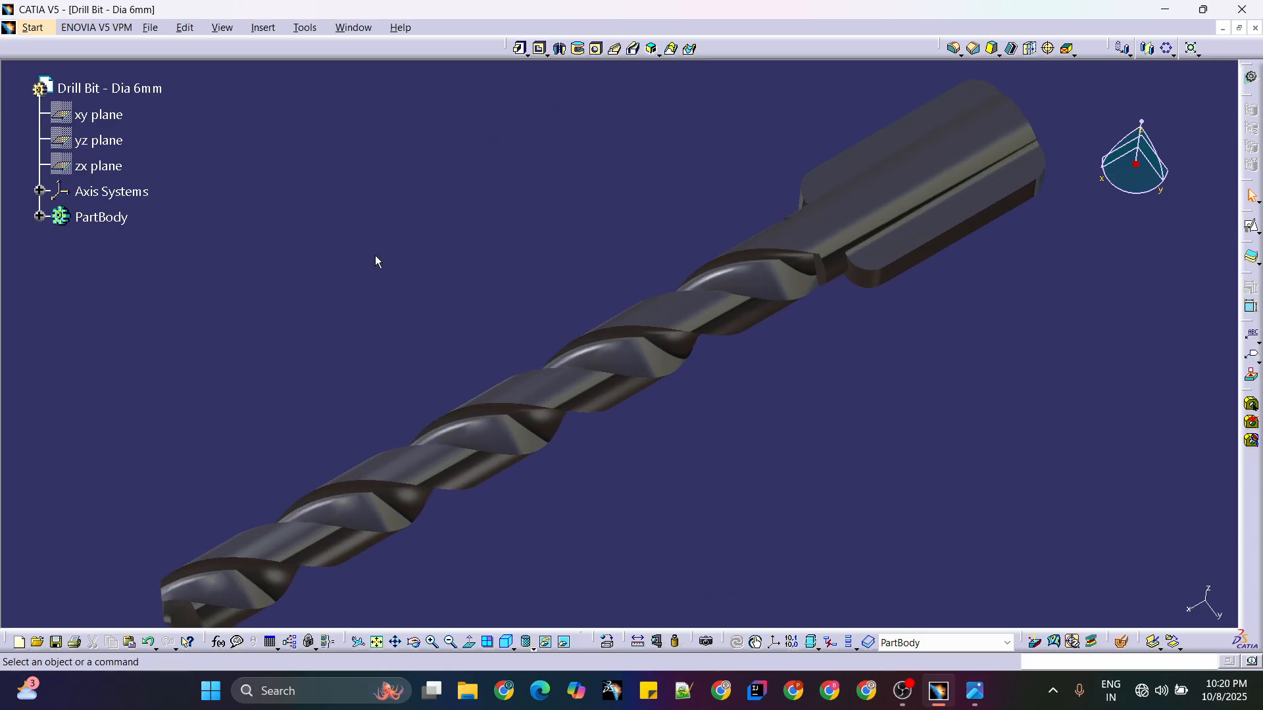
middle_click_drag(524, 348, 698, 376, "ctrl")
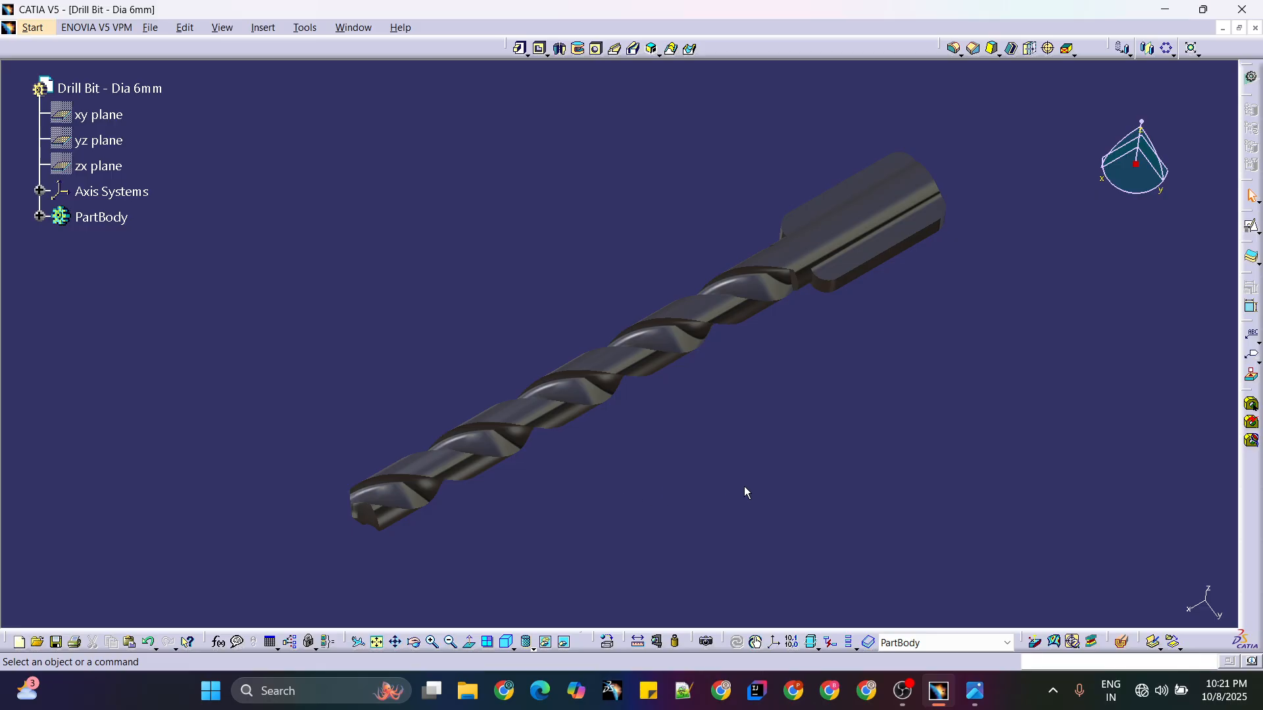
left_click(903, 691)
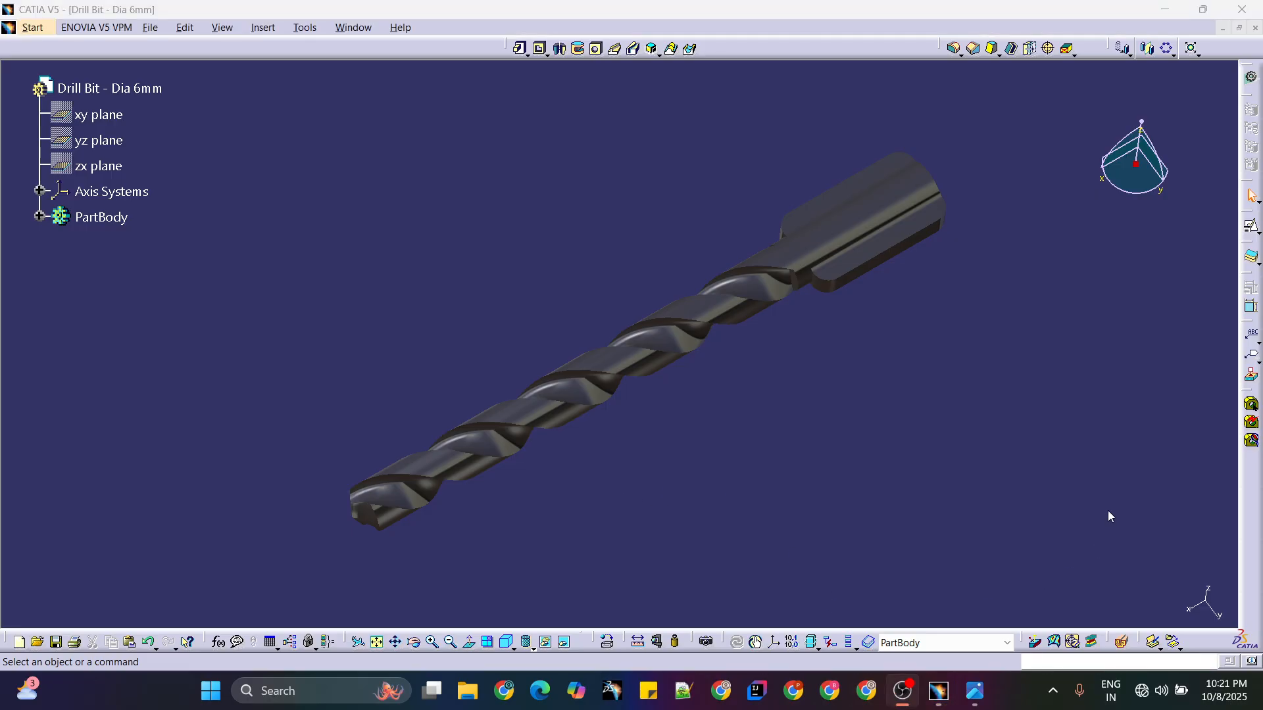